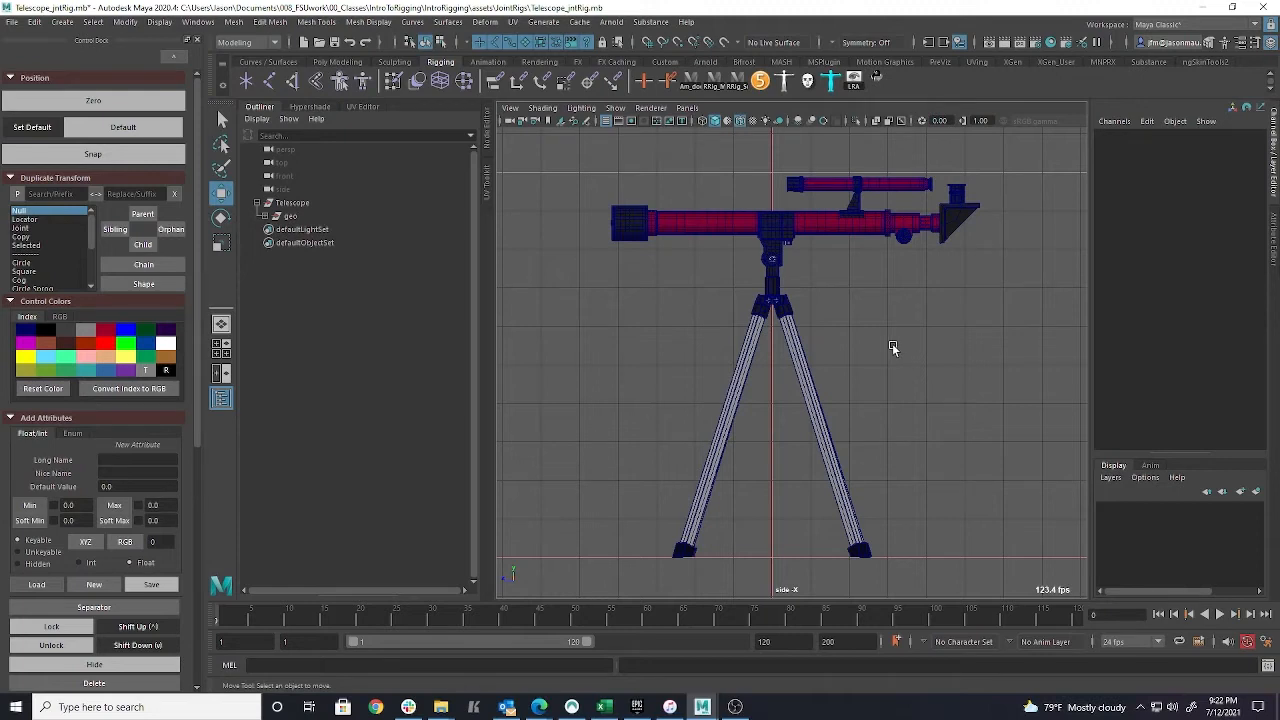
Examine the telescope body, neck and left tripod leg meshes in the perspective view, then return to the side view
key(space)
key(space)
alt+drag(913, 328, 860, 323)
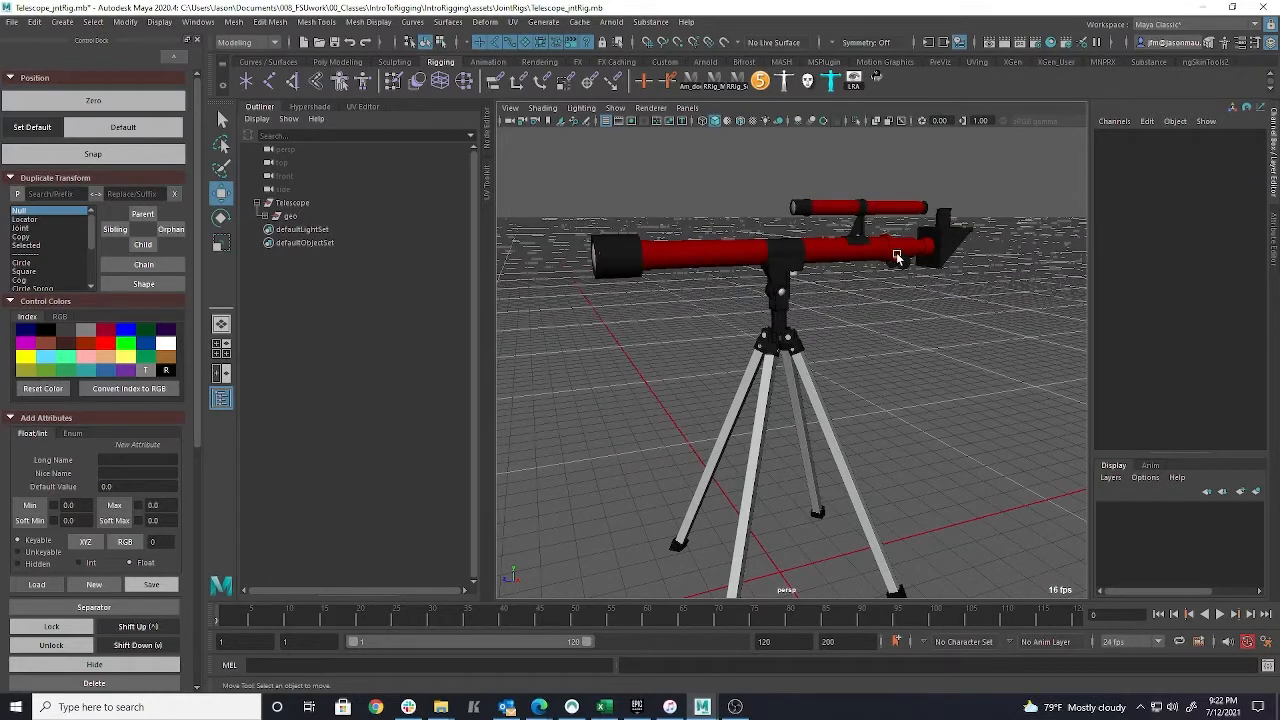
click(694, 253)
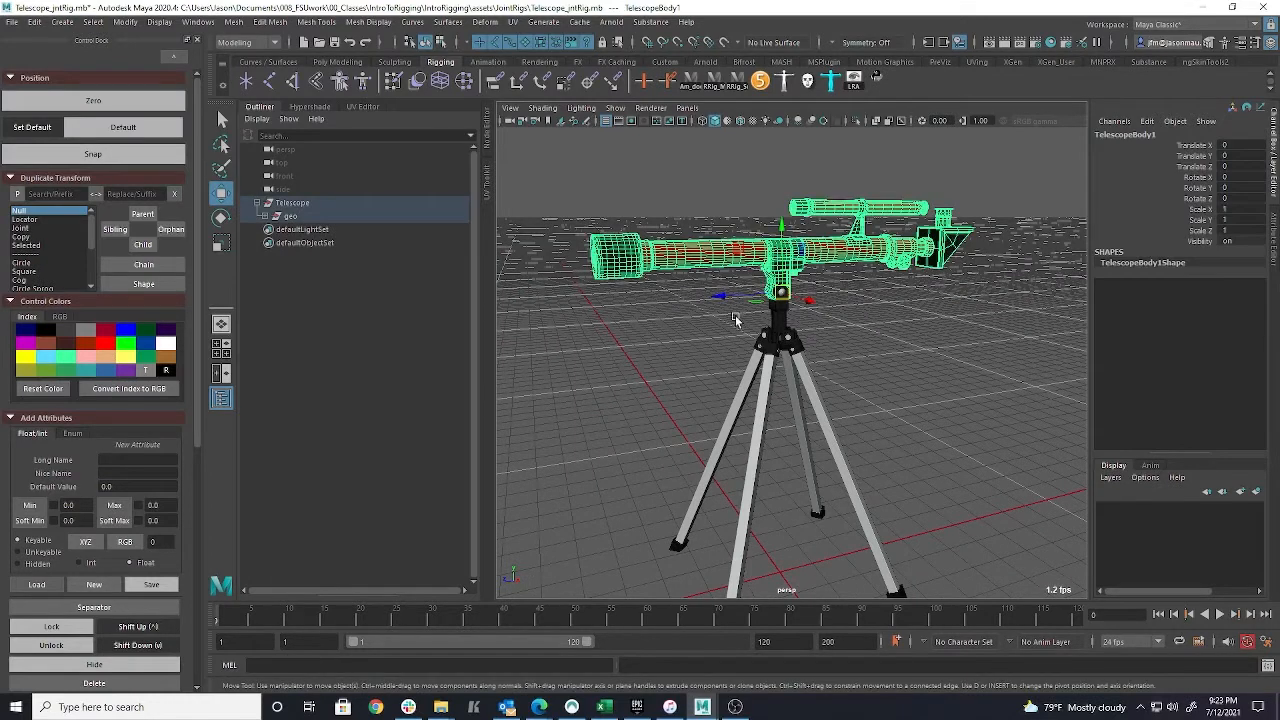
click(771, 313)
click(768, 356)
alt+drag(896, 441, 900, 377)
alt+middle_drag(900, 377, 938, 348)
scroll(829, 354, up, 1)
scroll(824, 347, down, 3)
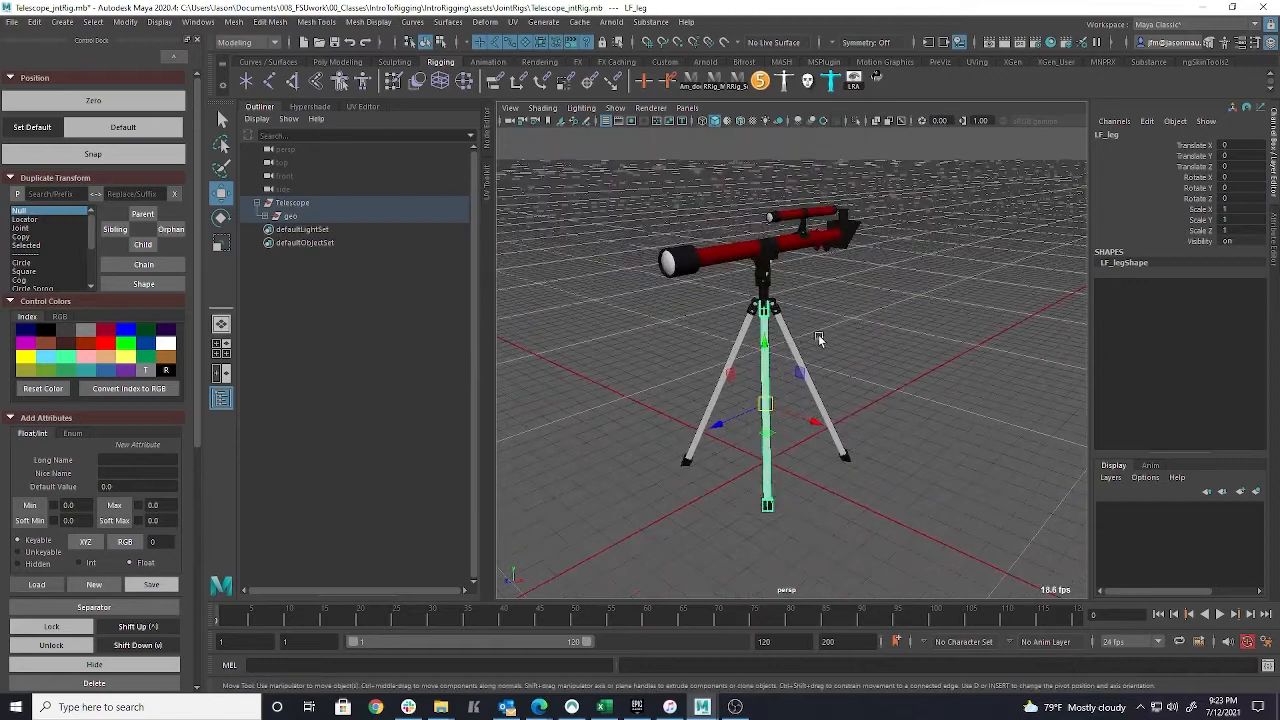
alt+drag(883, 363, 901, 323)
key(space)
key(space)
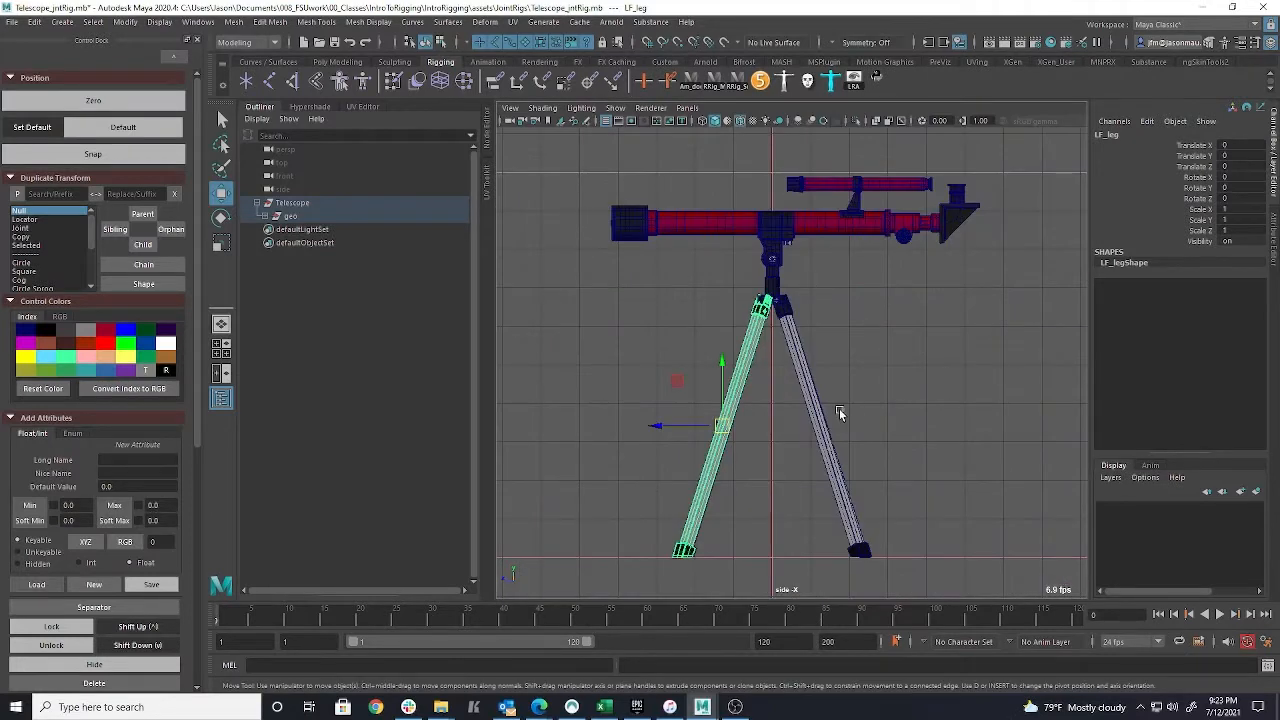
click(906, 364)
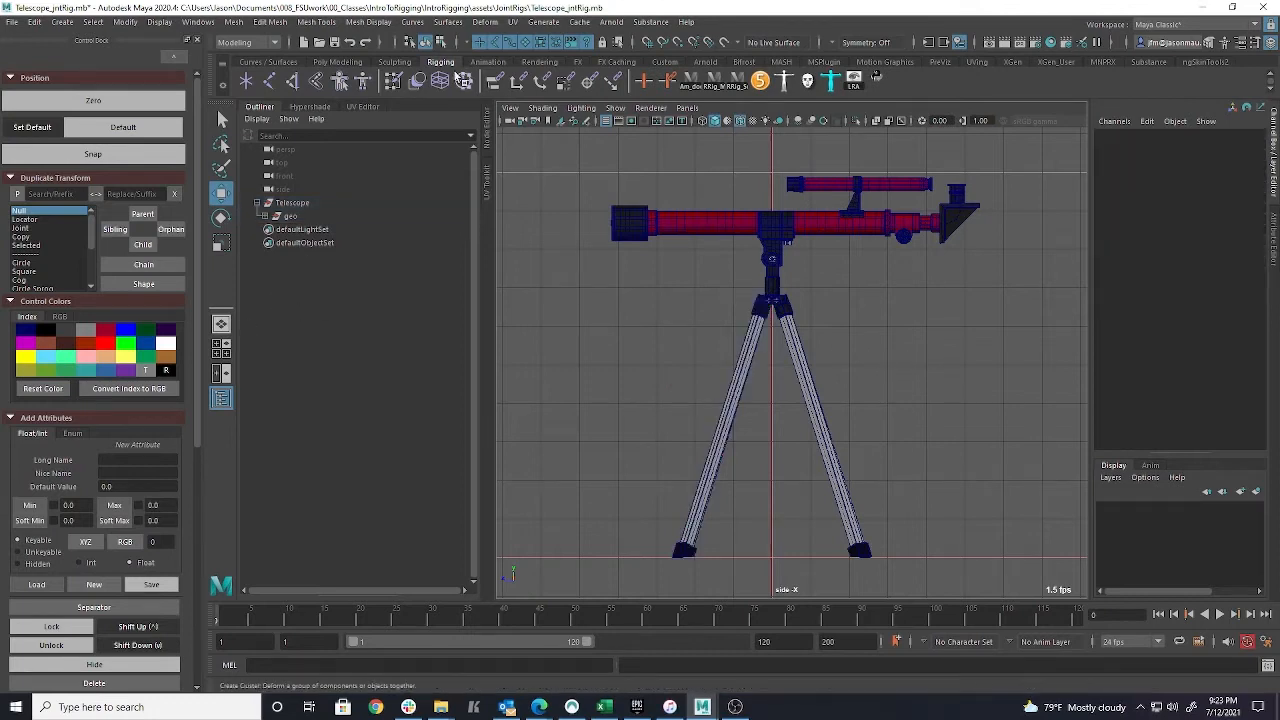
Place a grid-snapped joint in the neck post at Translate Y 70 with the Joint tool and enable X-ray joint display
click(268, 80)
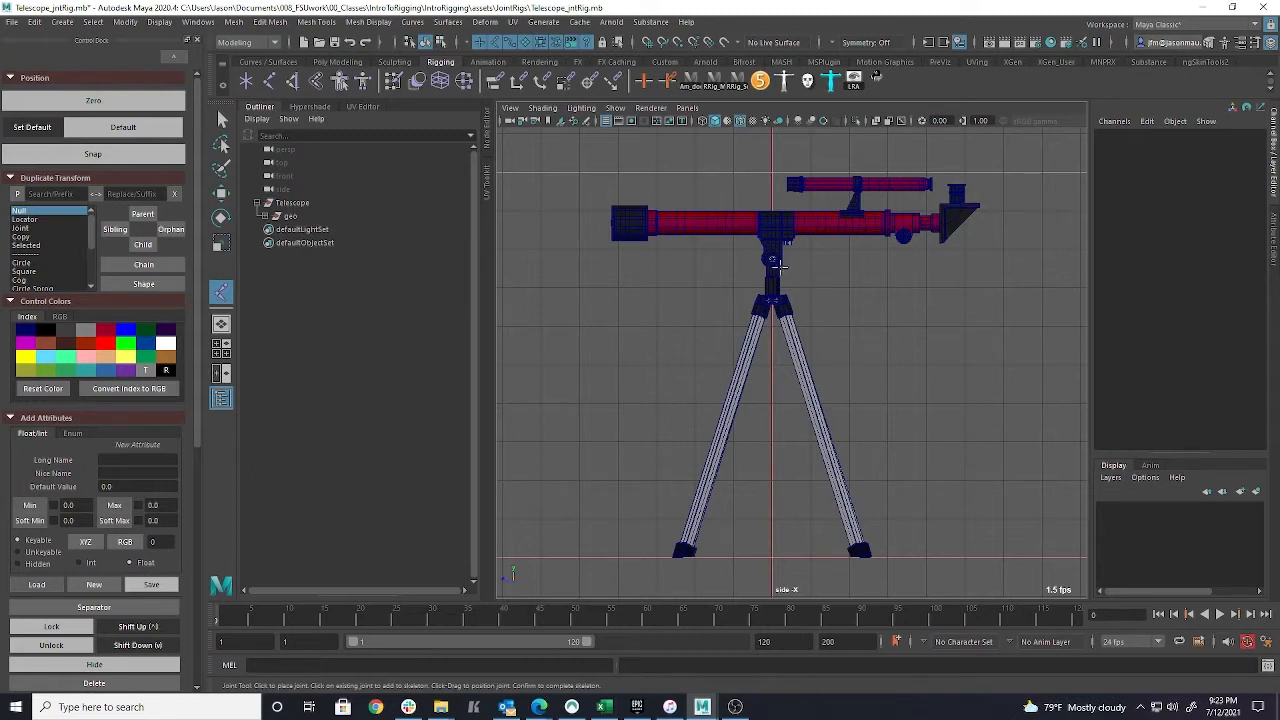
scroll(808, 287, up, 12)
alt+middle_drag(871, 226, 918, 452)
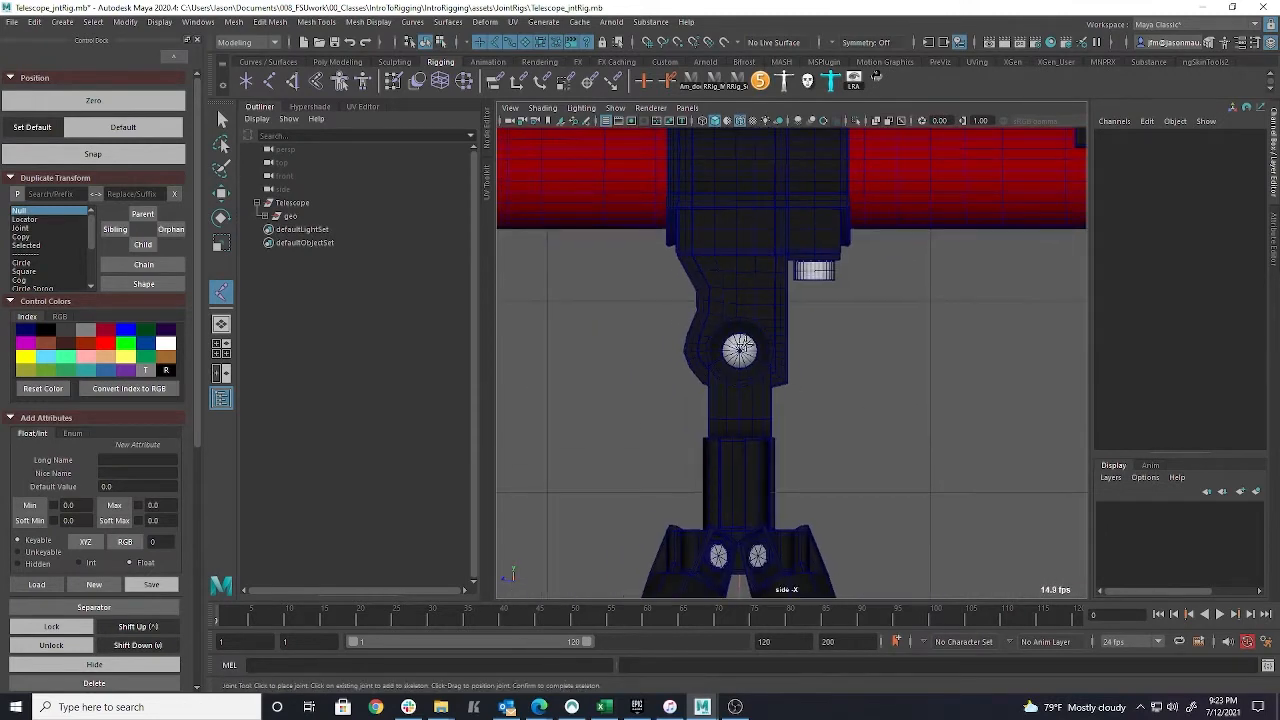
key(x)
click(761, 520)
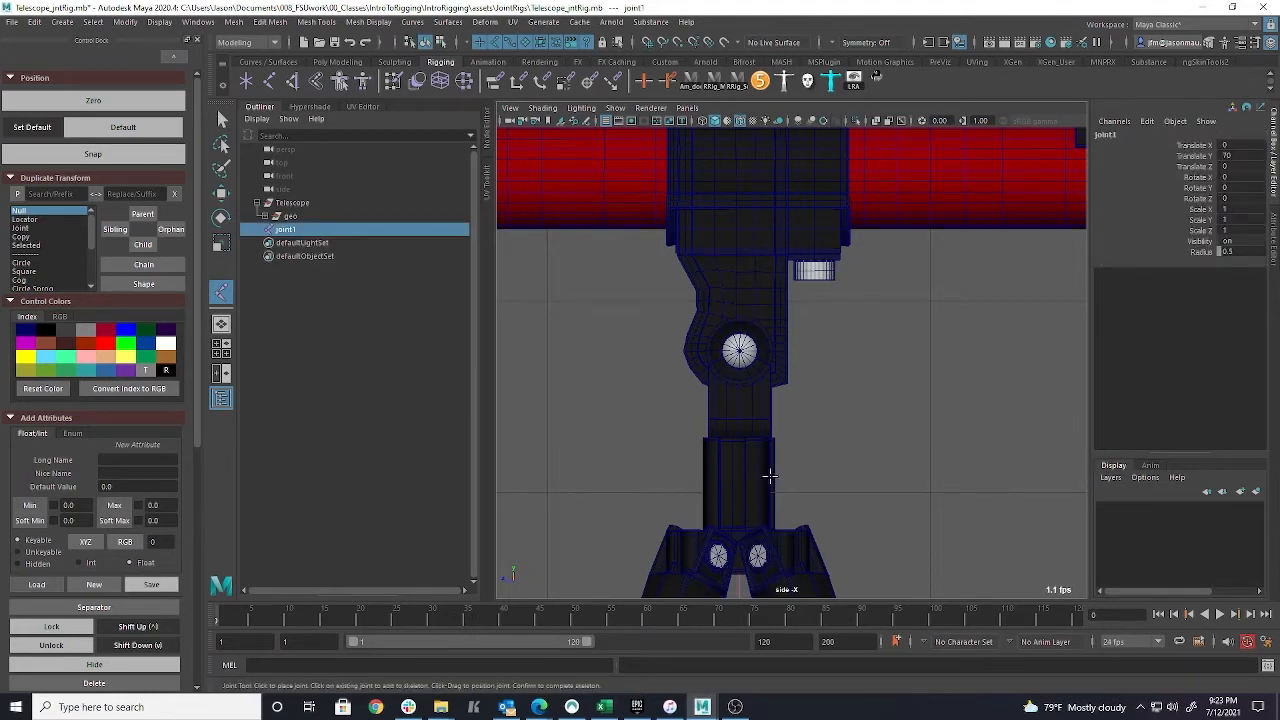
key(w)
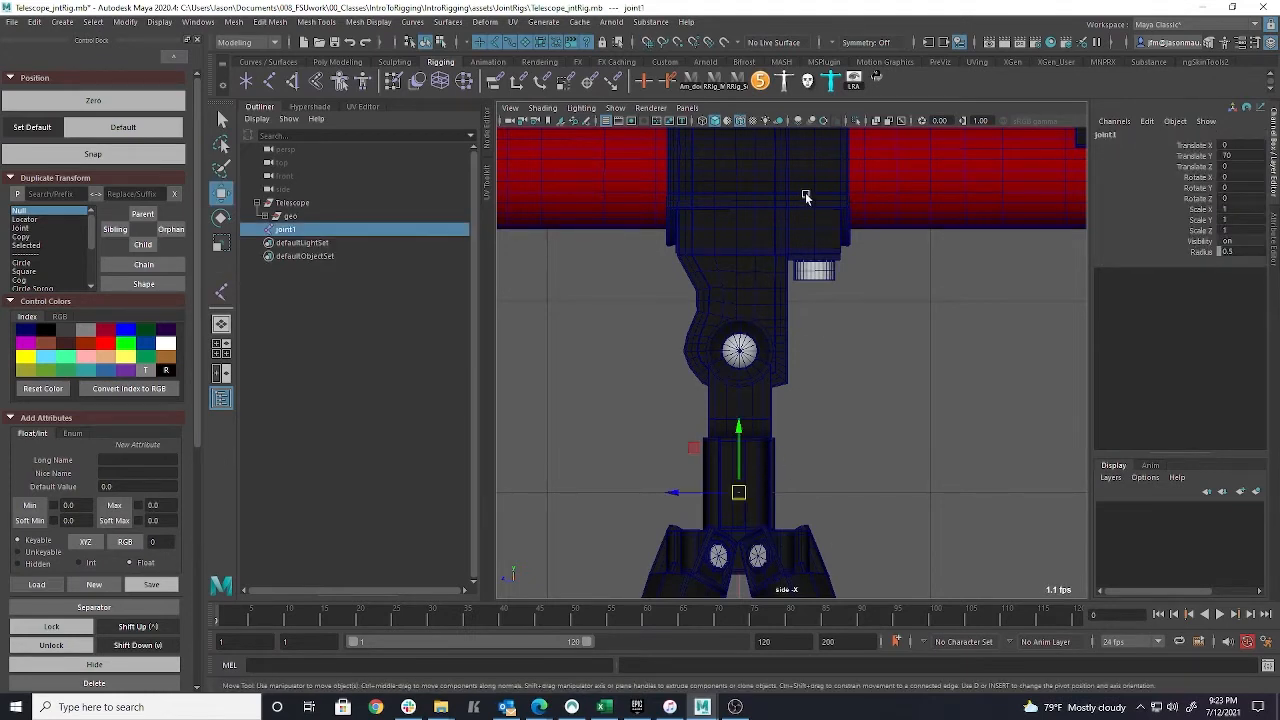
click(900, 121)
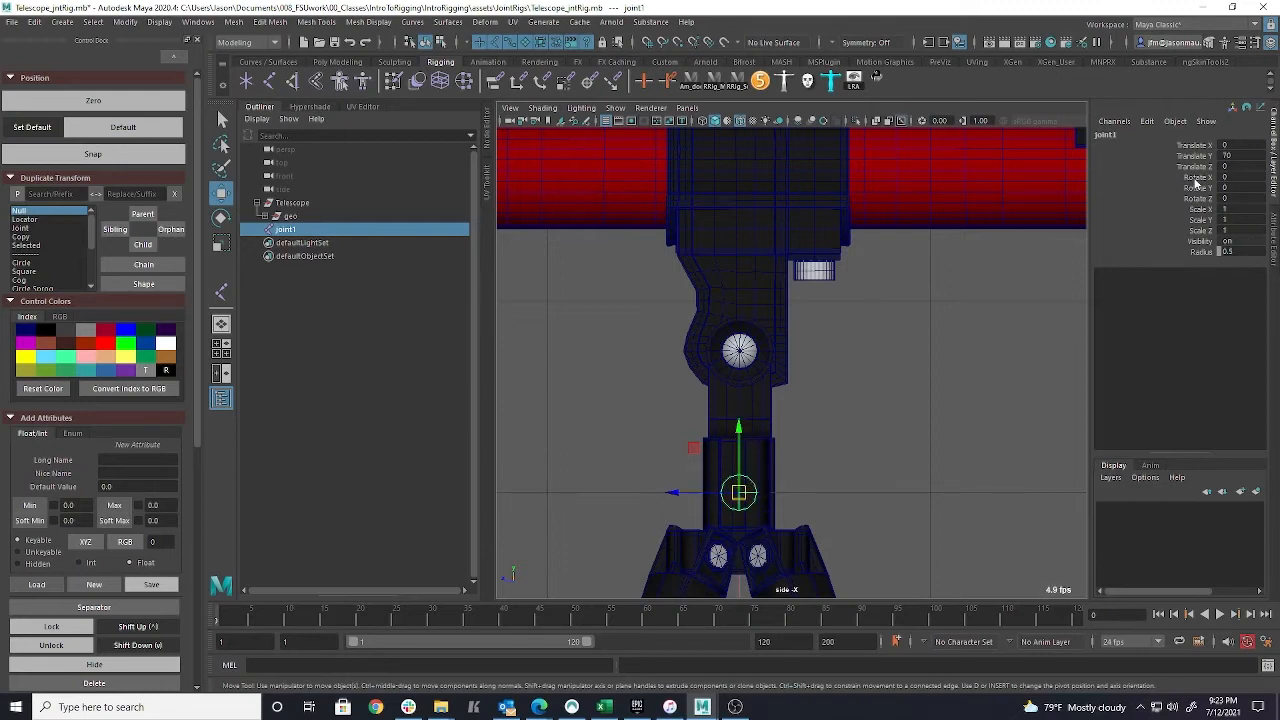
Snap the joint to the centre vertex of the neck's pivot bolt and rename it Neck_jnt
key(v)
drag(739, 430, 747, 351)
scroll(760, 381, up, 5)
key(v)
drag(646, 325, 648, 338)
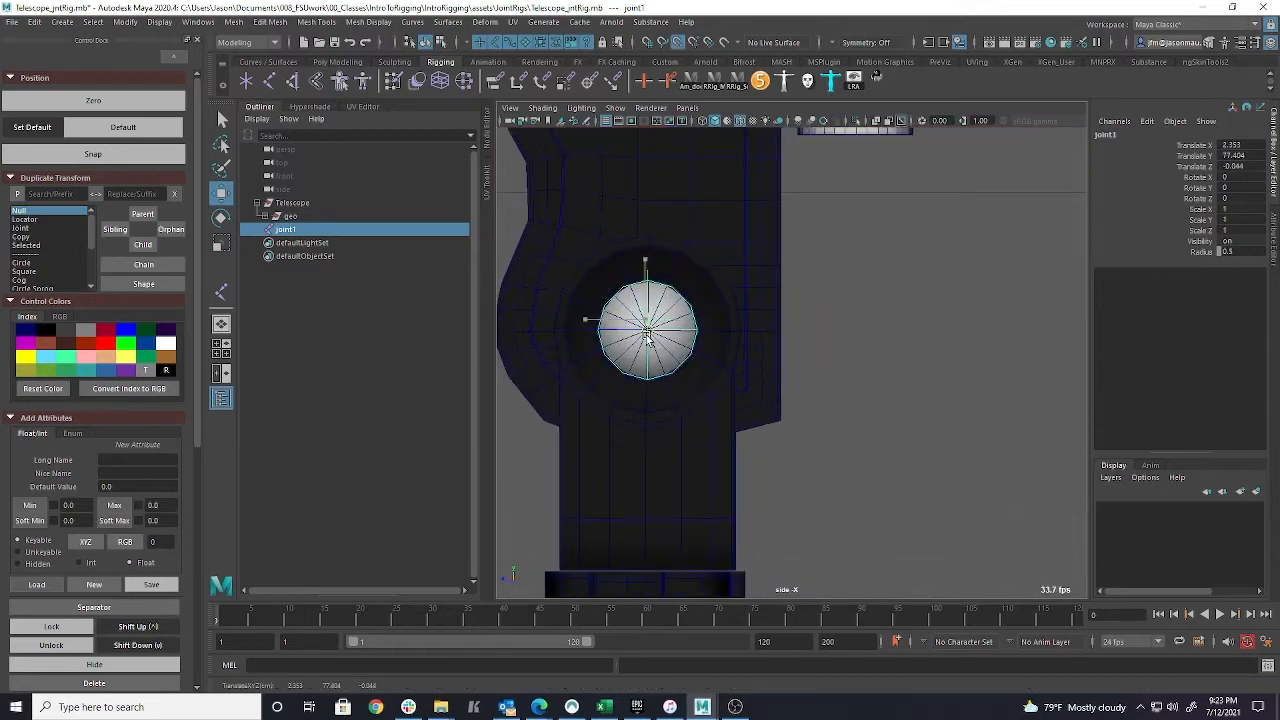
scroll(830, 375, down, 5)
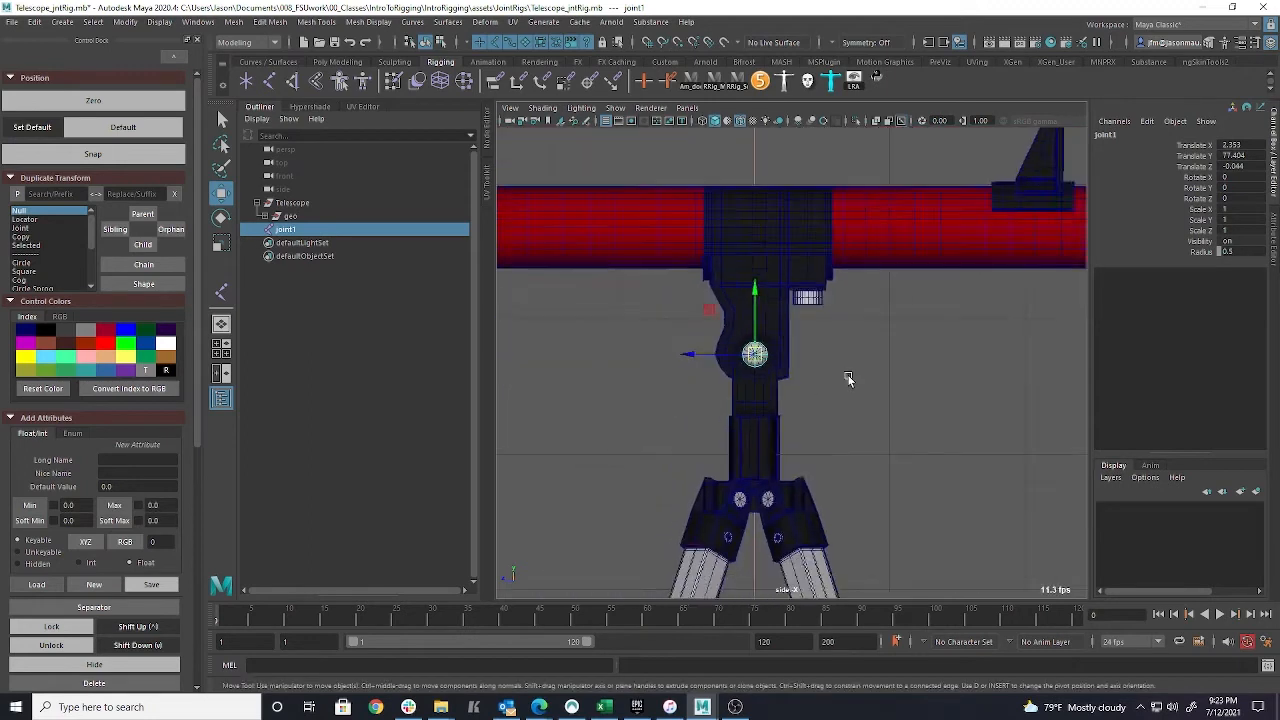
scroll(847, 379, down, 2)
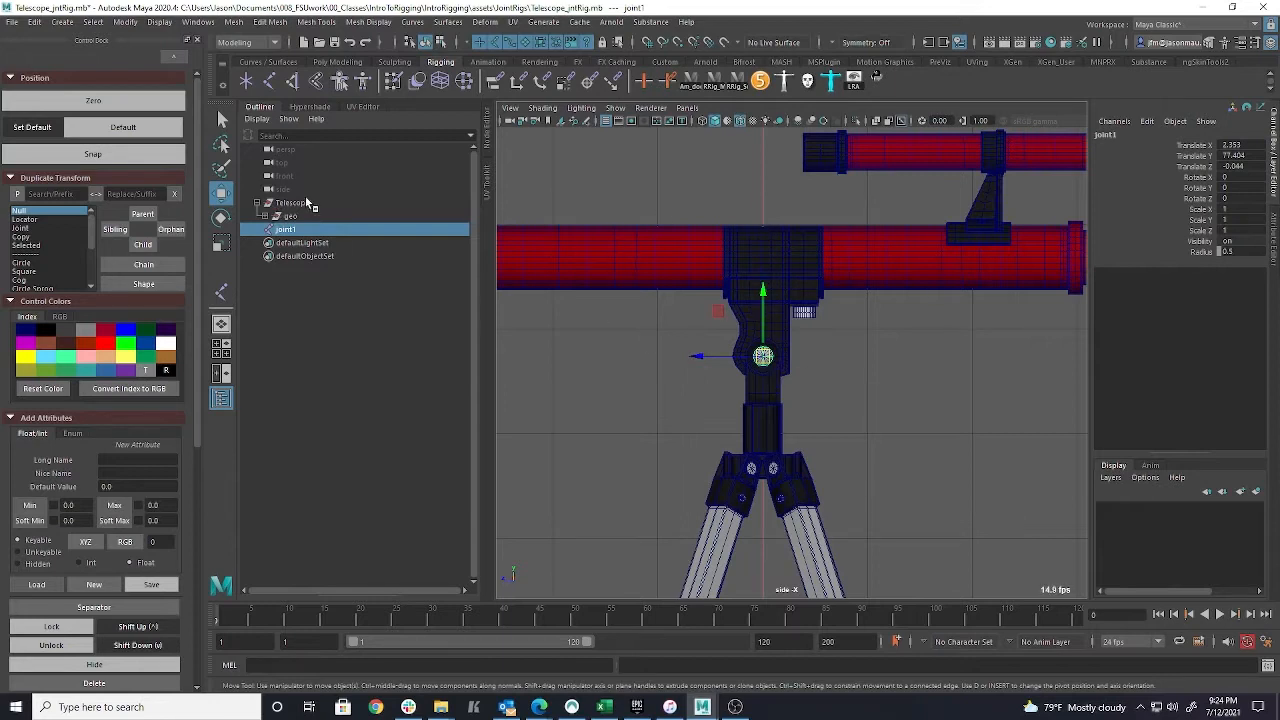
double_click(288, 230)
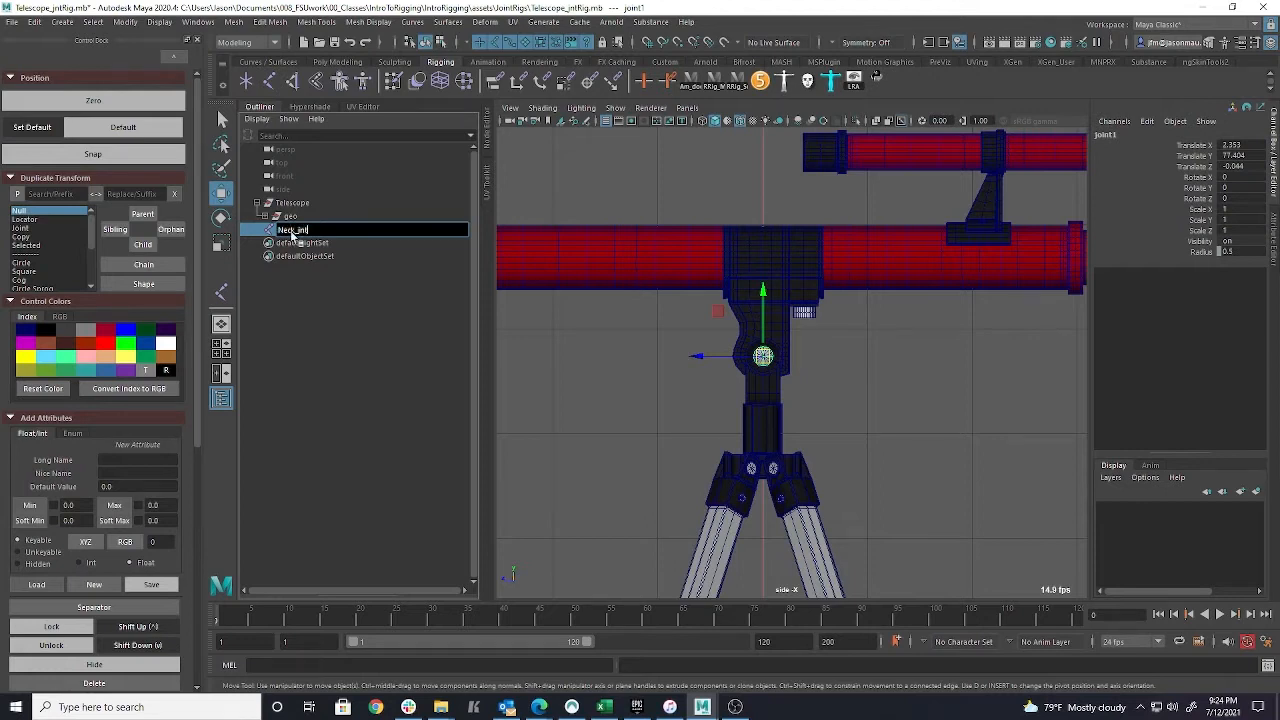
key(Return)
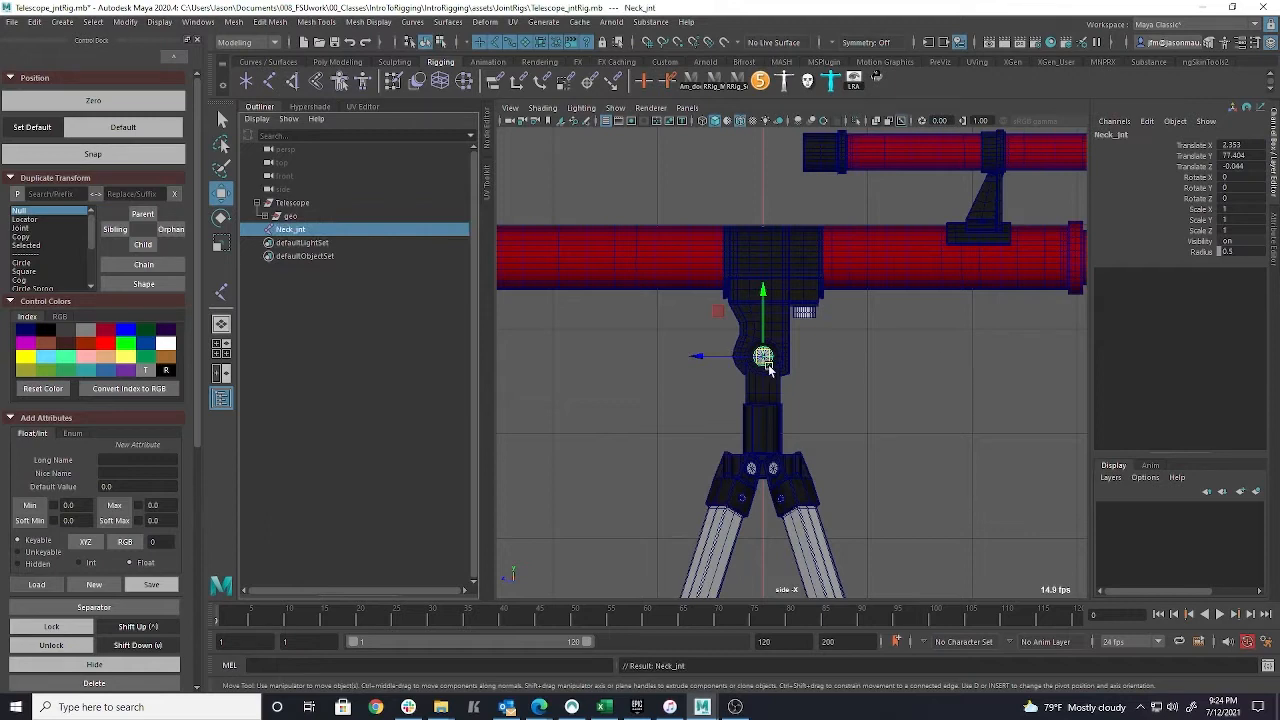
Duplicate Neck_jnt, move the copy down to the tripod hub at Translate Y about 66.8, and rename it Main_jnt
key(ctrl+d)
drag(763, 292, 769, 403)
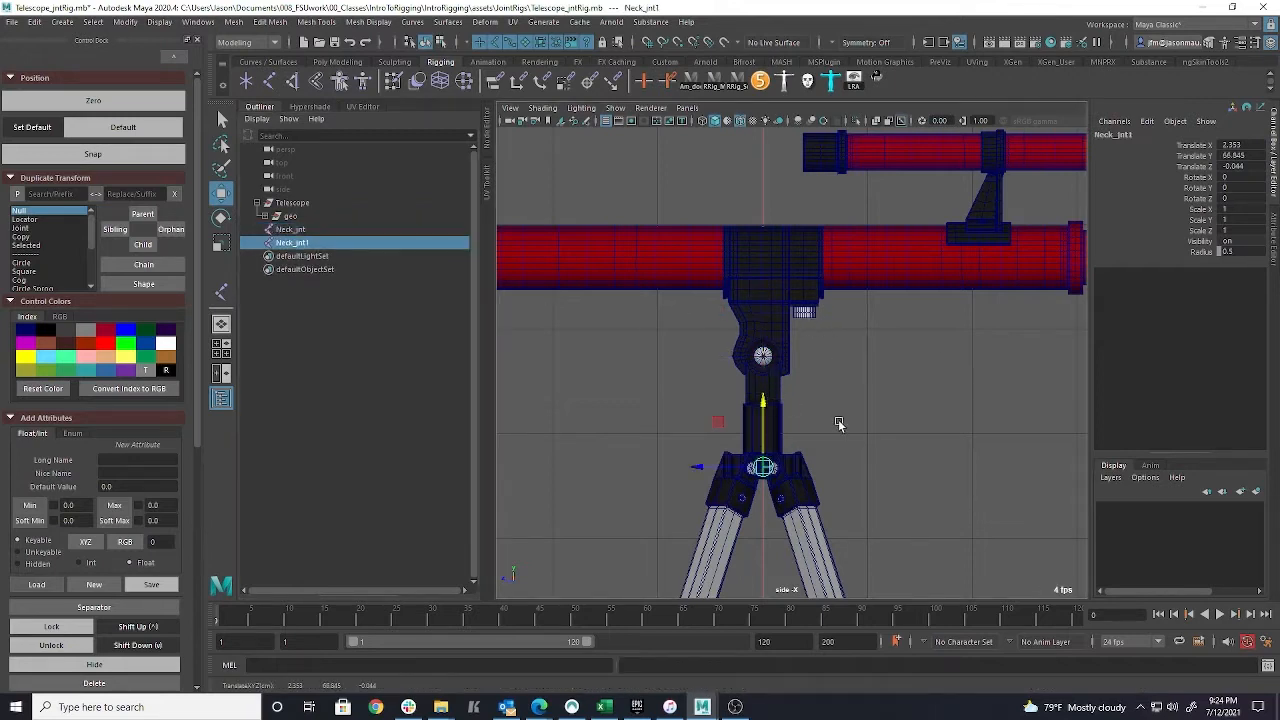
double_click(292, 244)
text(Main_jnt)
key(Return)
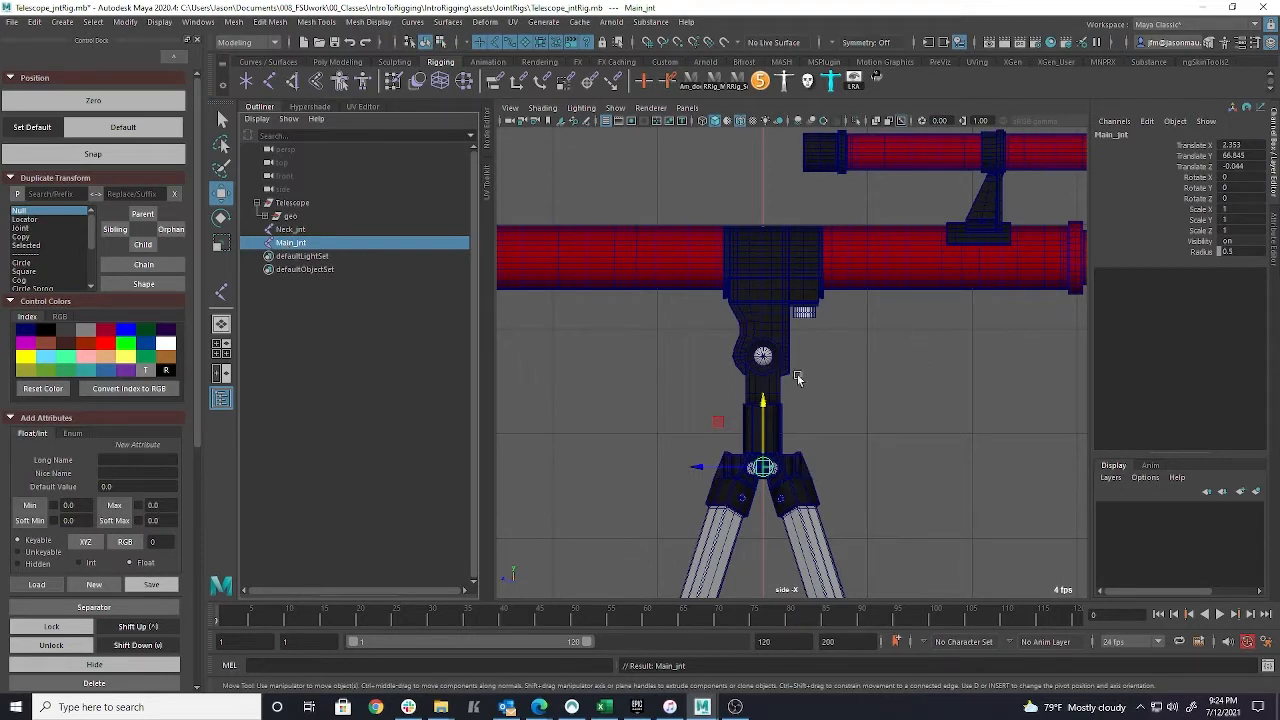
Duplicate Neck_jnt and move the copy up to the centre of the main tube at Translate Y about 87
scroll(928, 475, down, 1)
alt+middle_drag(928, 475, 944, 435)
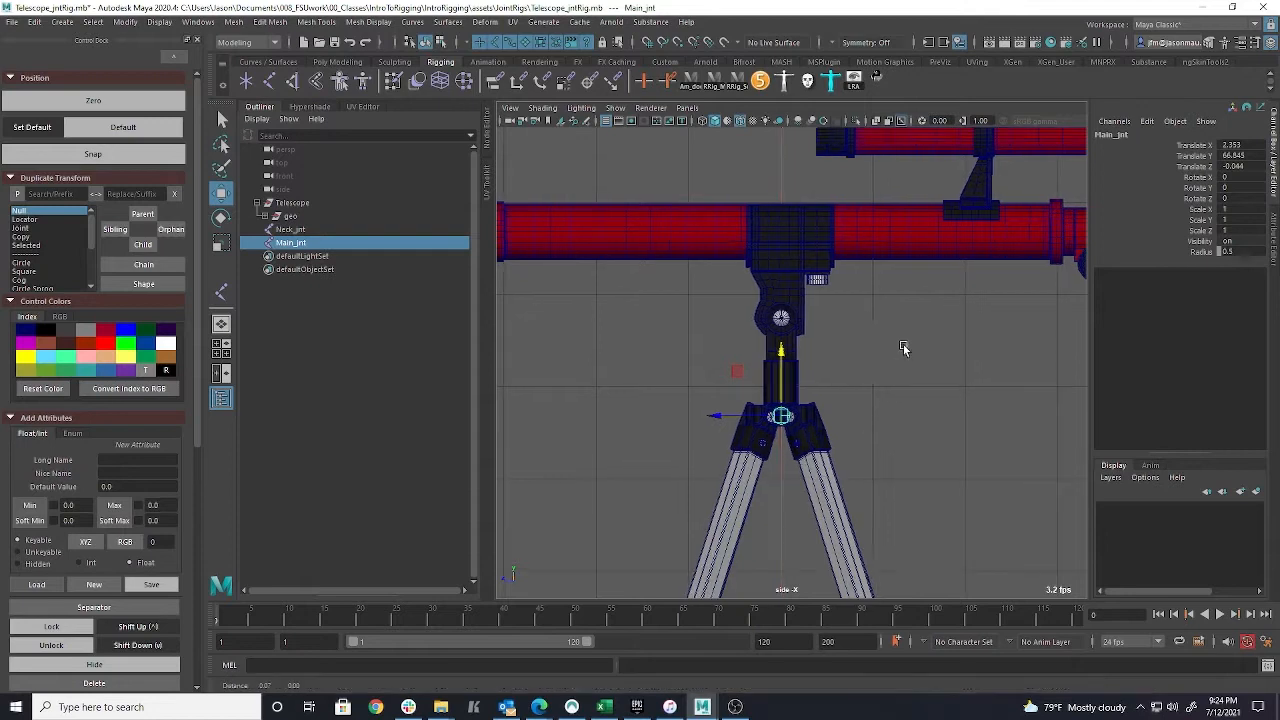
scroll(910, 437, down, 3)
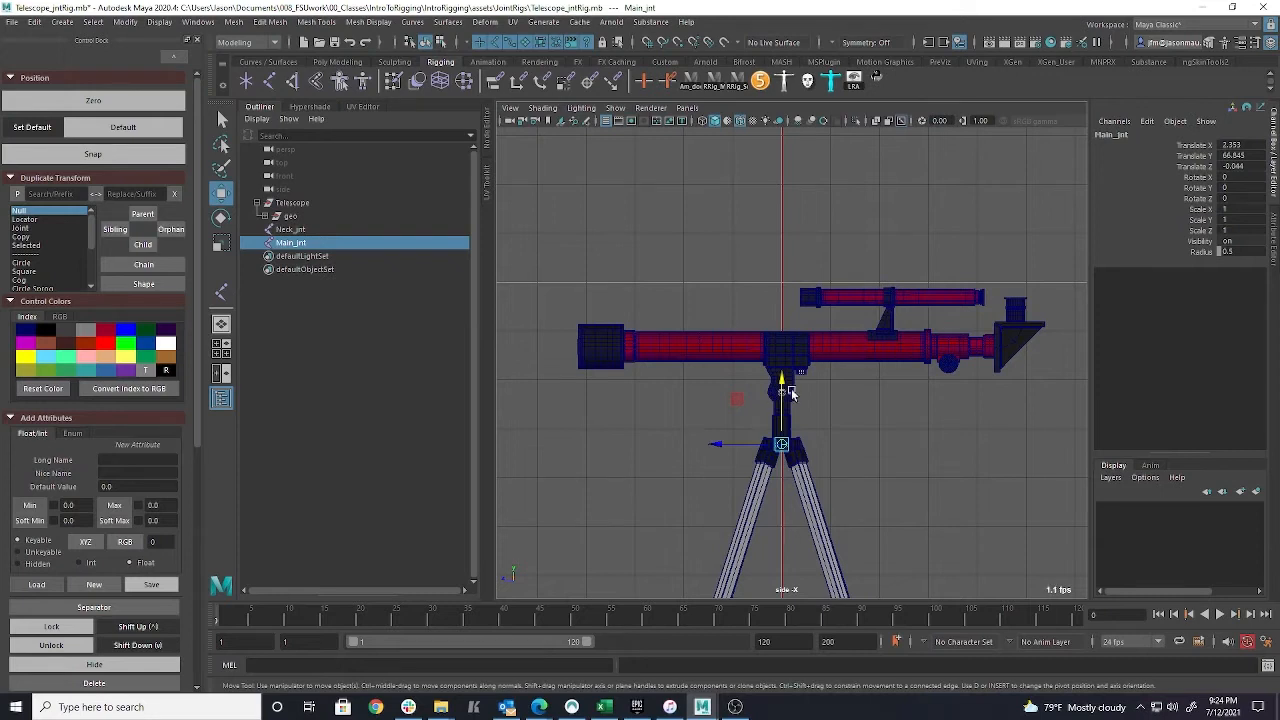
mouse_move(923, 485)
alt+middle_down()
mouse_move(917, 368)
mouse_move(919, 486)
alt+middle_up()
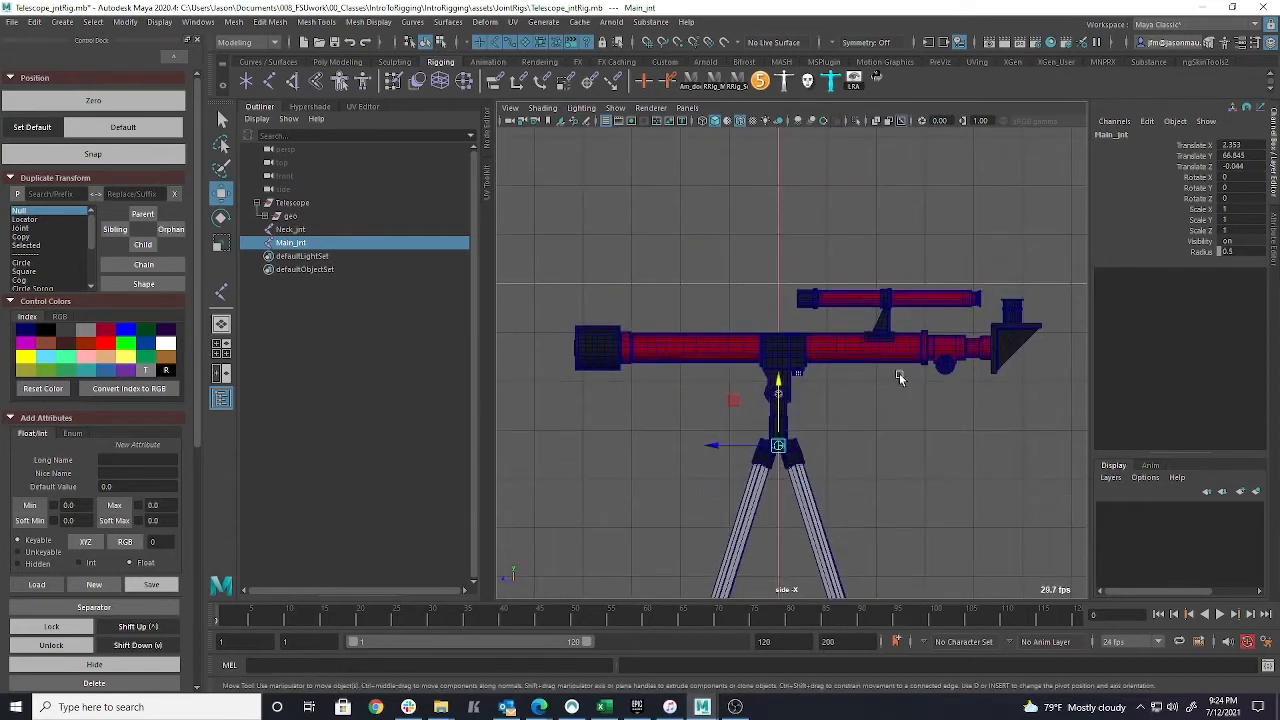
click(290, 229)
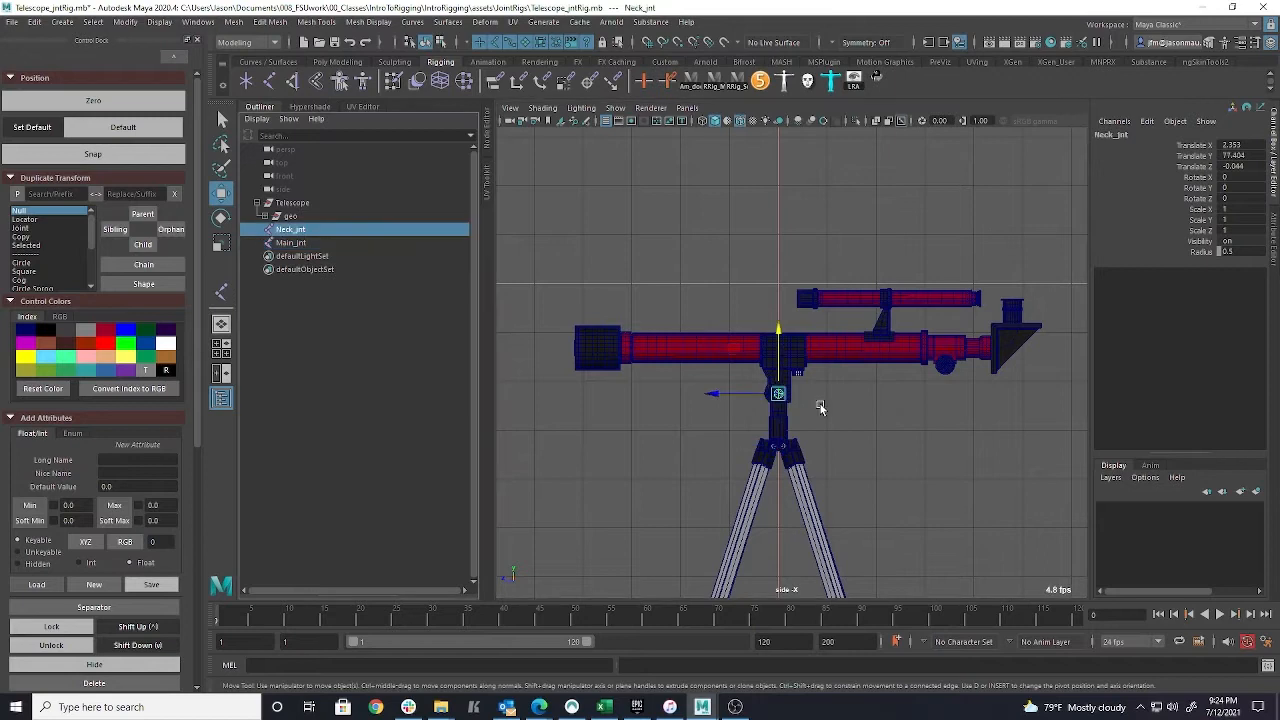
key(ctrl+d)
drag(780, 346, 782, 285)
scroll(840, 377, up, 5)
scroll(840, 377, down, 3)
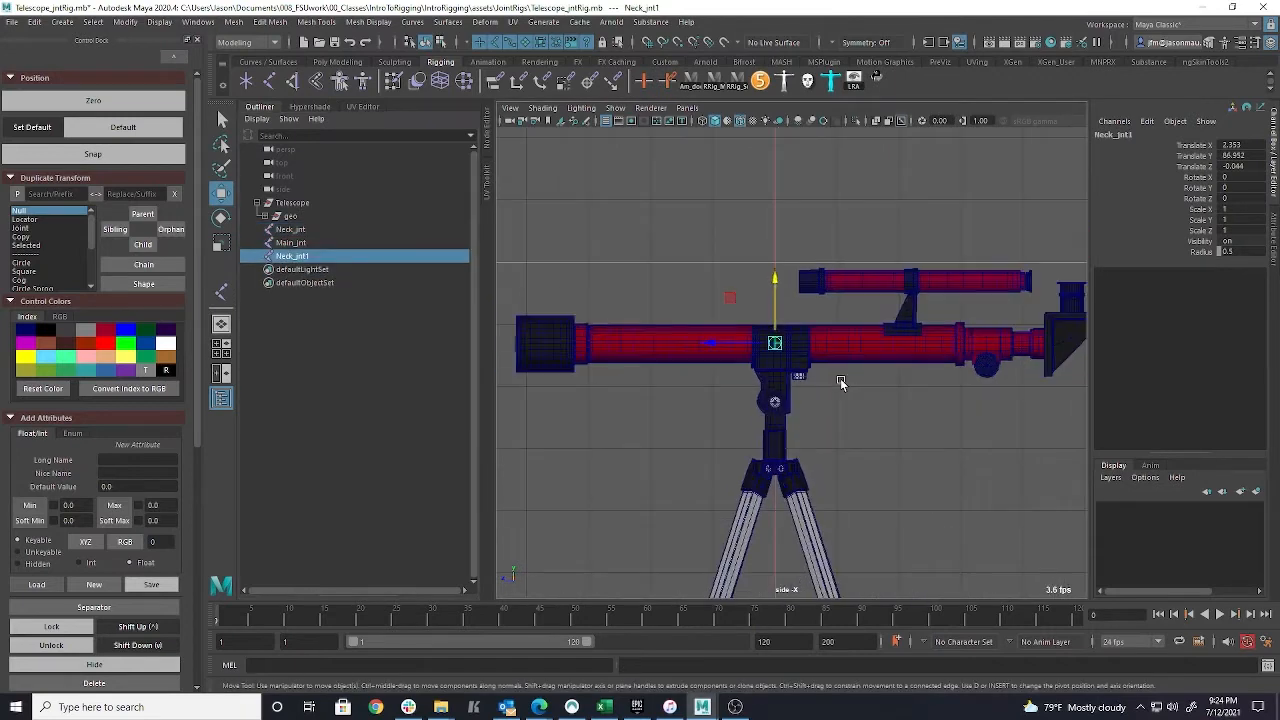
Duplicate the tube's centre joint, move the copy forward to Translate Z about 7, and rename it FScope_jnt
key(ctrl+d)
drag(745, 343, 701, 343)
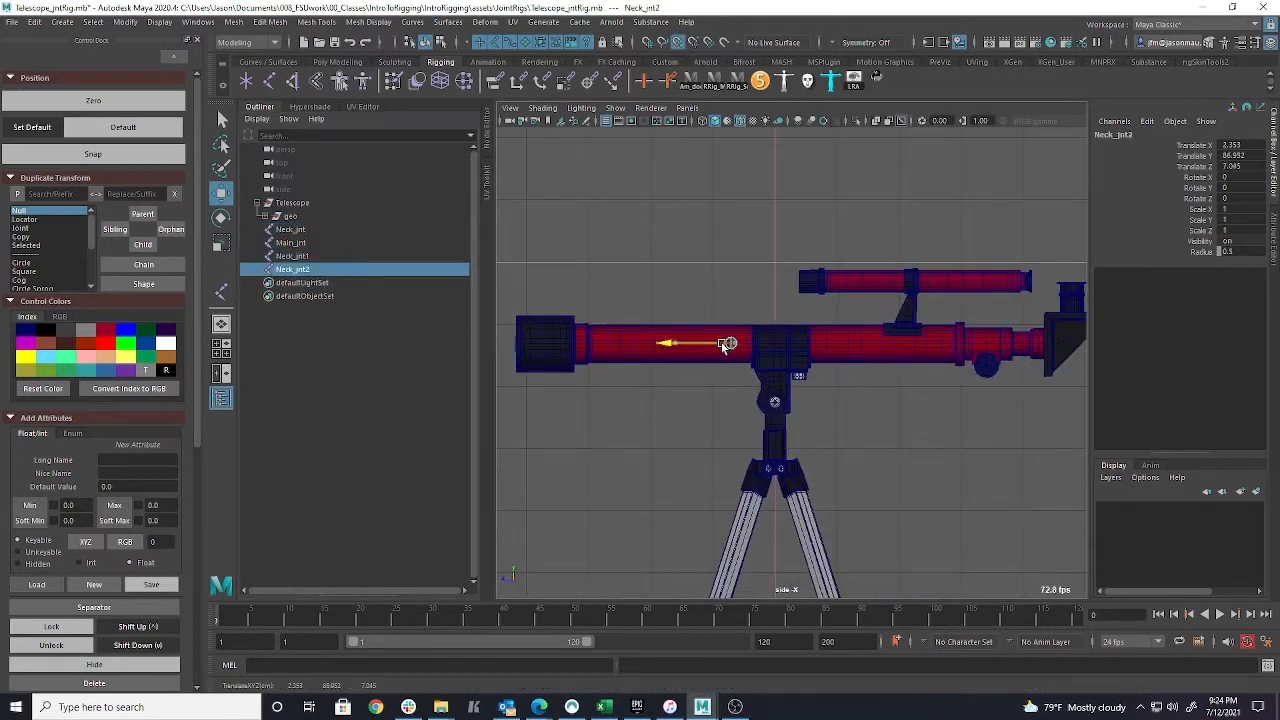
double_click(287, 270)
text(Fro)
text(ope_jnt)
key(Return)
Duplicate FScope_jnt into three joints spaced along the front tube, placing the last at the front collar at Translate Z about 30
key(ctrl+d)
drag(665, 344, 532, 343)
key(ctrl+d)
key(ctrl+d)
alt+right_drag(694, 409, 830, 420)
alt+middle_drag(600, 430, 1013, 439)
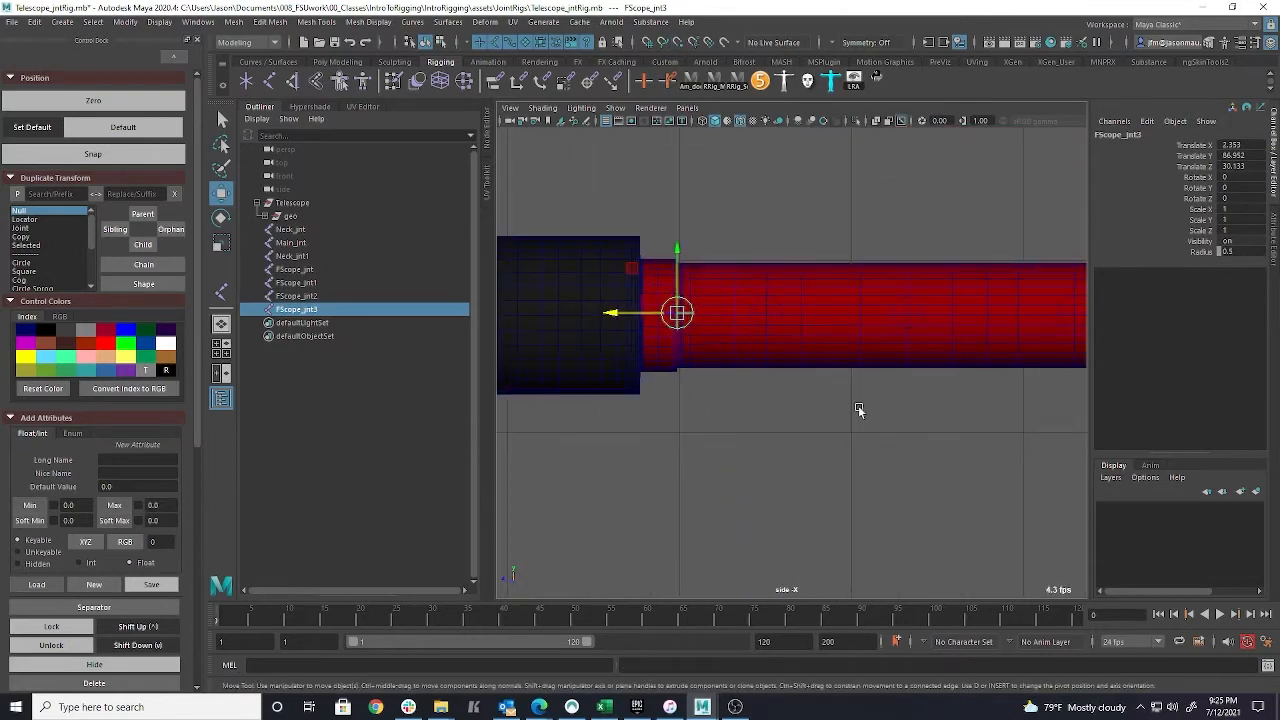
mouse_move(648, 312)
mouse_down()
mouse_move(617, 312)
mouse_move(682, 313)
mouse_move(702, 340)
mouse_move(632, 338)
mouse_move(650, 333)
mouse_up()
Add three more duplicate joints through the black front hood, placing the last at its front face at Translate Z about 41.5
scroll(752, 404, down, 3)
key(ctrl+d)
key(ctrl+d)
key(ctrl+d)
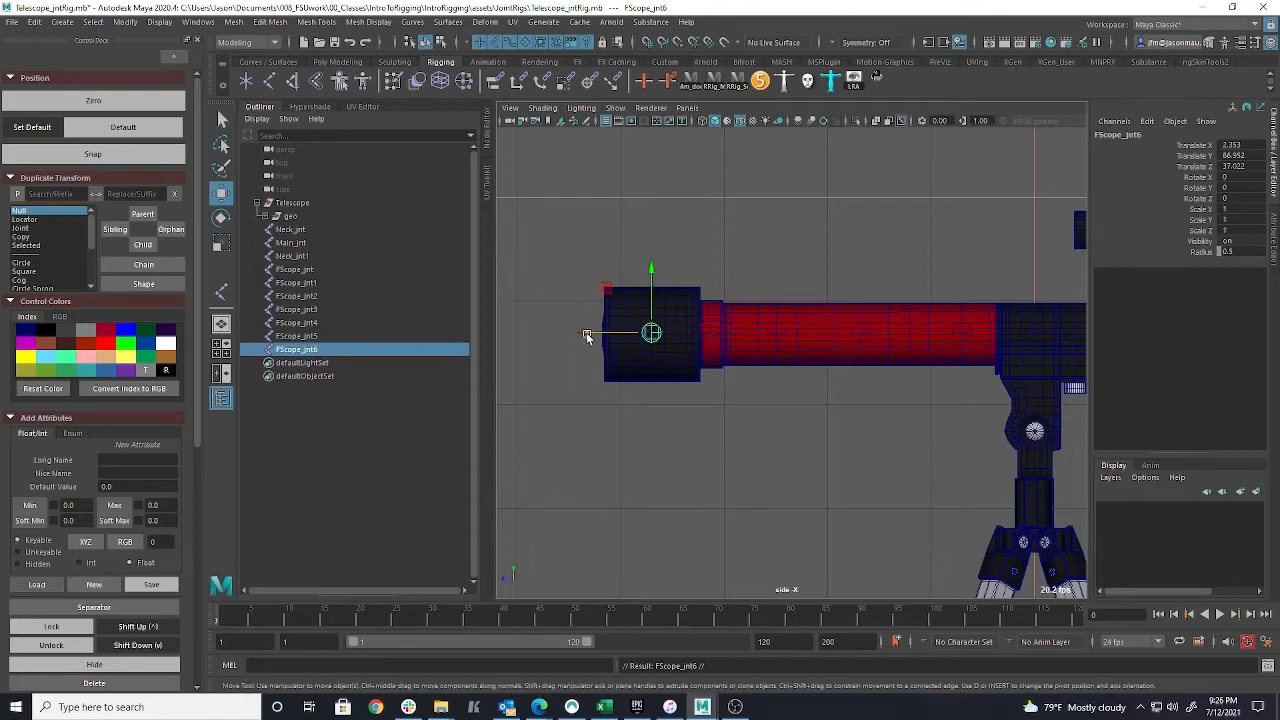
mouse_move(587, 336)
mouse_down()
mouse_move(541, 334)
mouse_move(606, 337)
mouse_up()
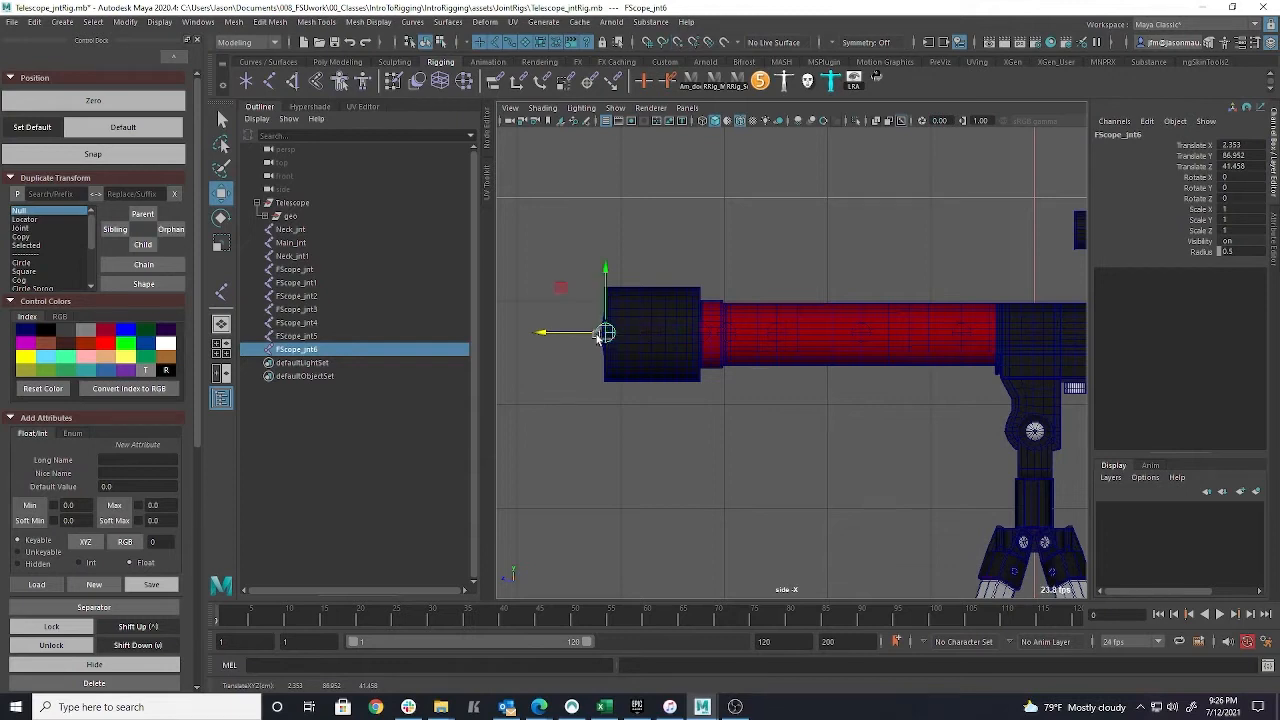
Duplicate the foremost joint, move the copy beyond the hood to Translate Z about 43.7, and rename it FScopeEnd_jnt
key(ctrl+d)
drag(540, 334, 519, 337)
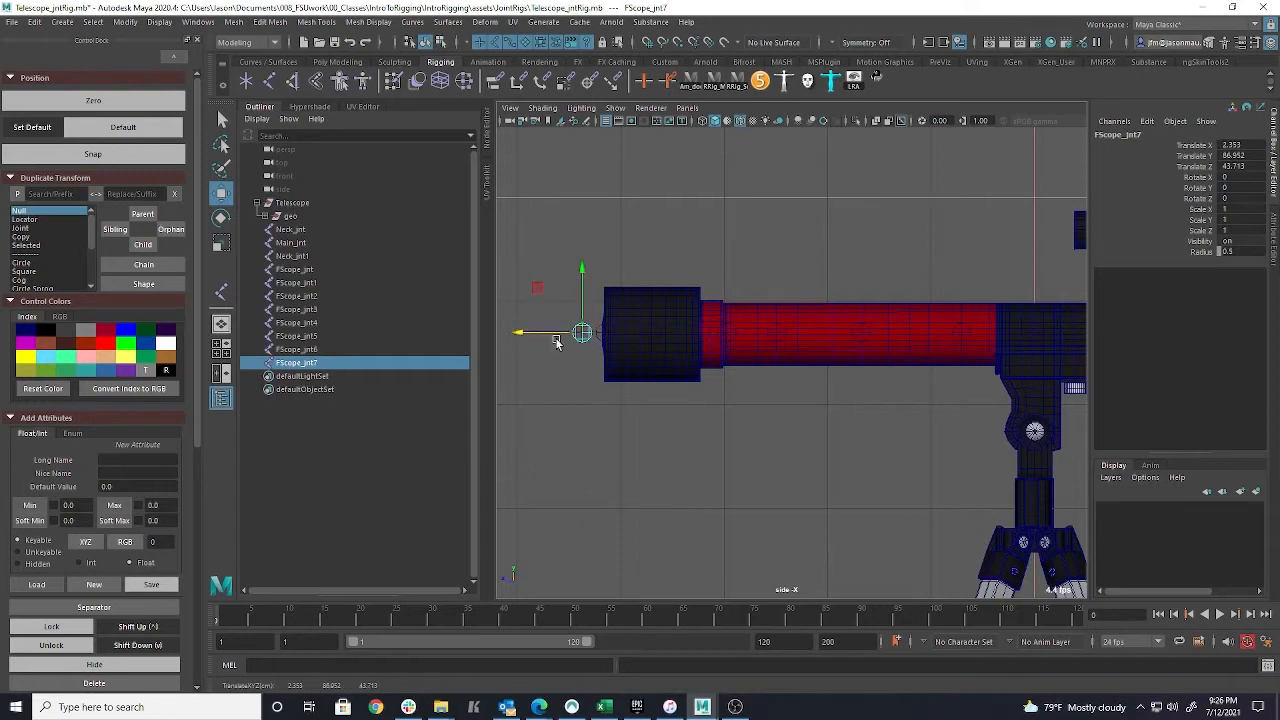
double_click(298, 363)
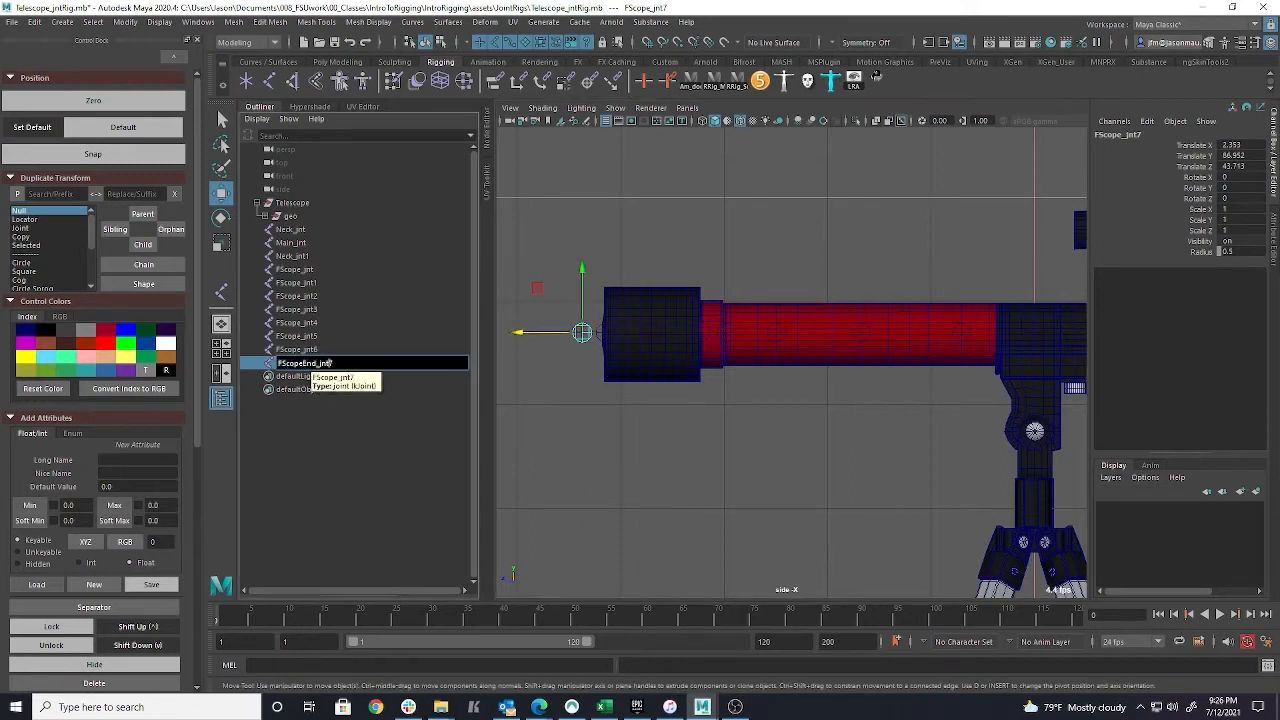
key(Return)
Parent the front scope joints one under another, from FScopeEnd_jnt back to FScope_jnt, to form a single chain
key(ctrl+z)
key(ctrl+z)
key(ctrl+z)
key(ctrl+z)
key(ctrl+z)
key(ctrl+z)
key(ctrl+z)
key(ctrl+z)
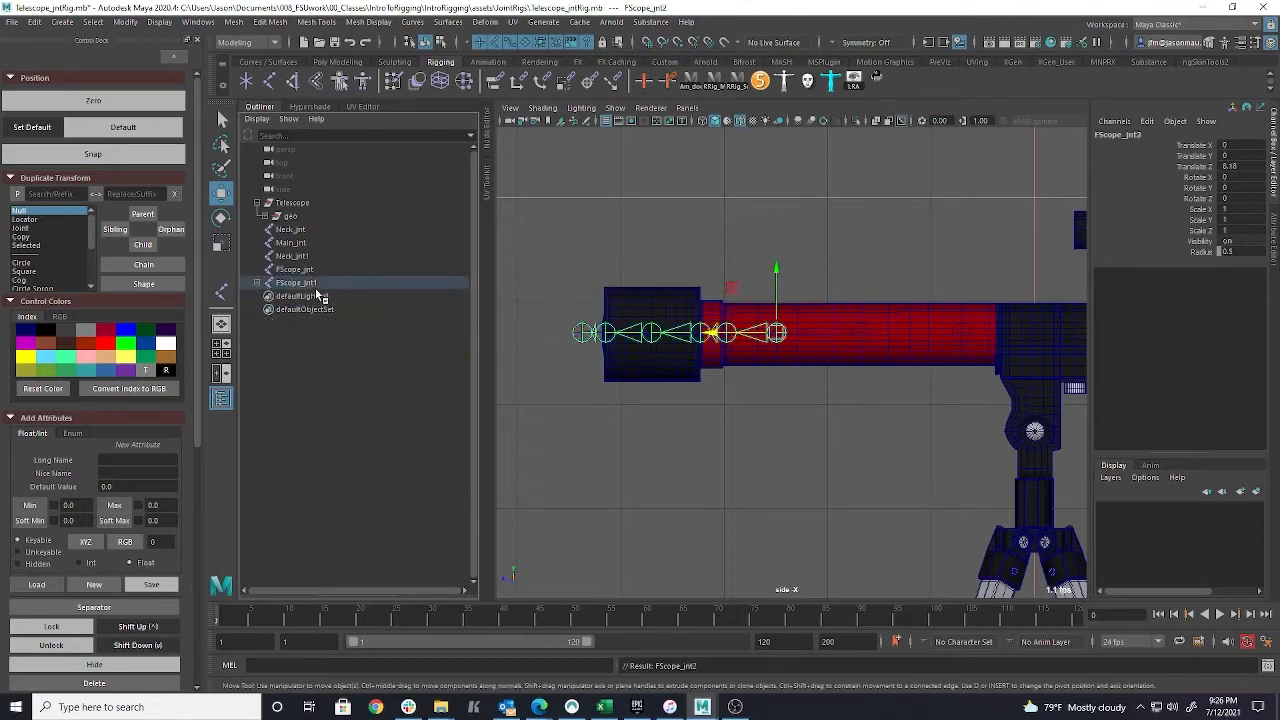
key(ctrl+z)
key(ctrl+z)
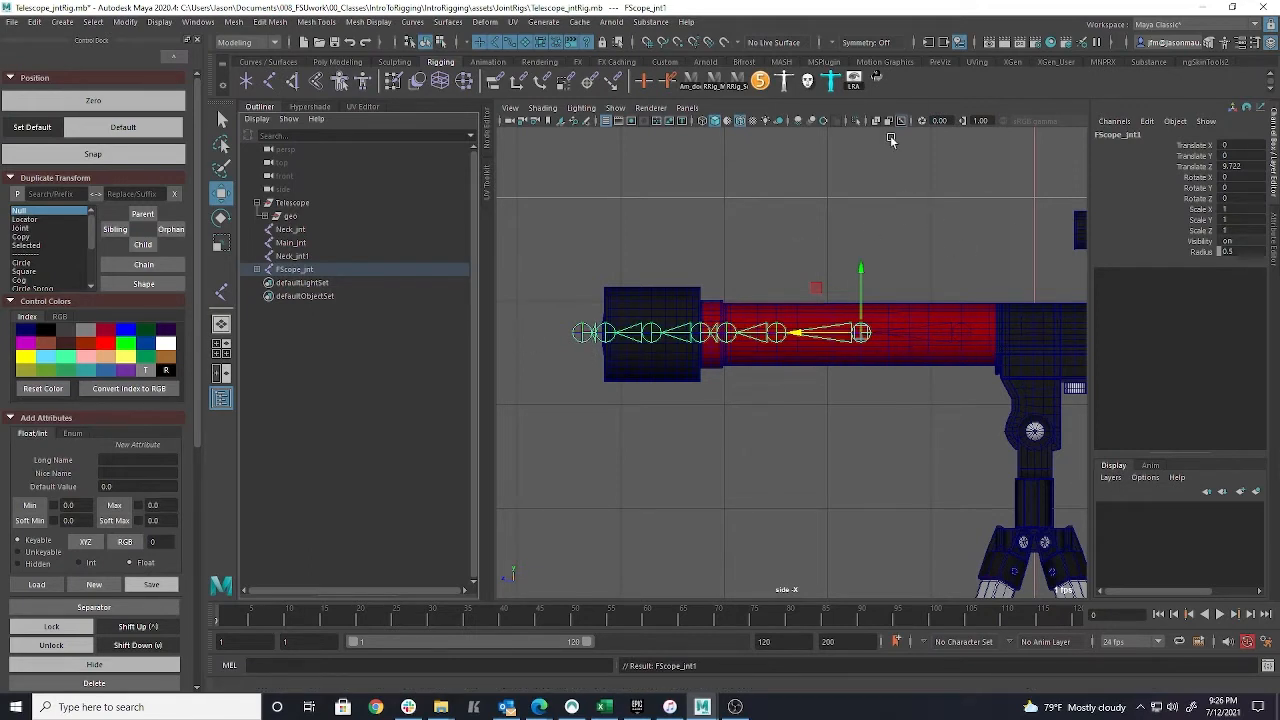
Display the local rotation axes of the chain joints from FScope_jnt1 through FScopeEnd_jnt
click(858, 80)
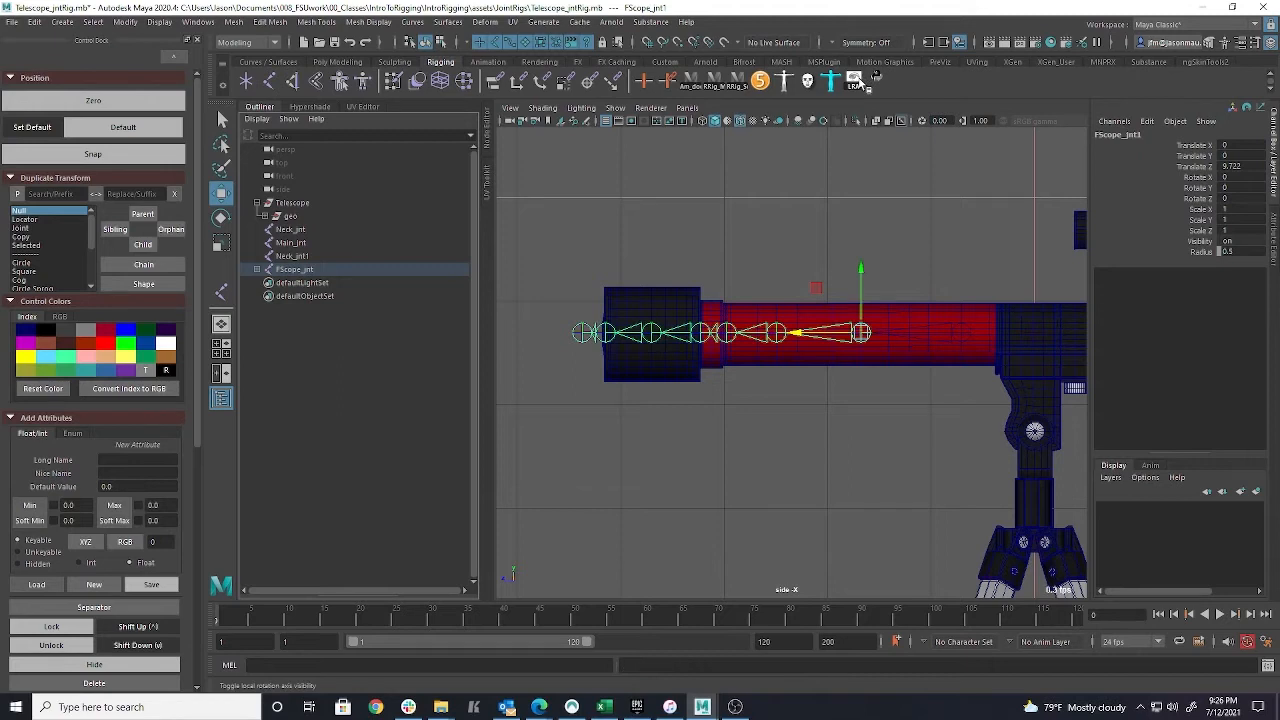
shift+click(257, 269)
shift+click(360, 363)
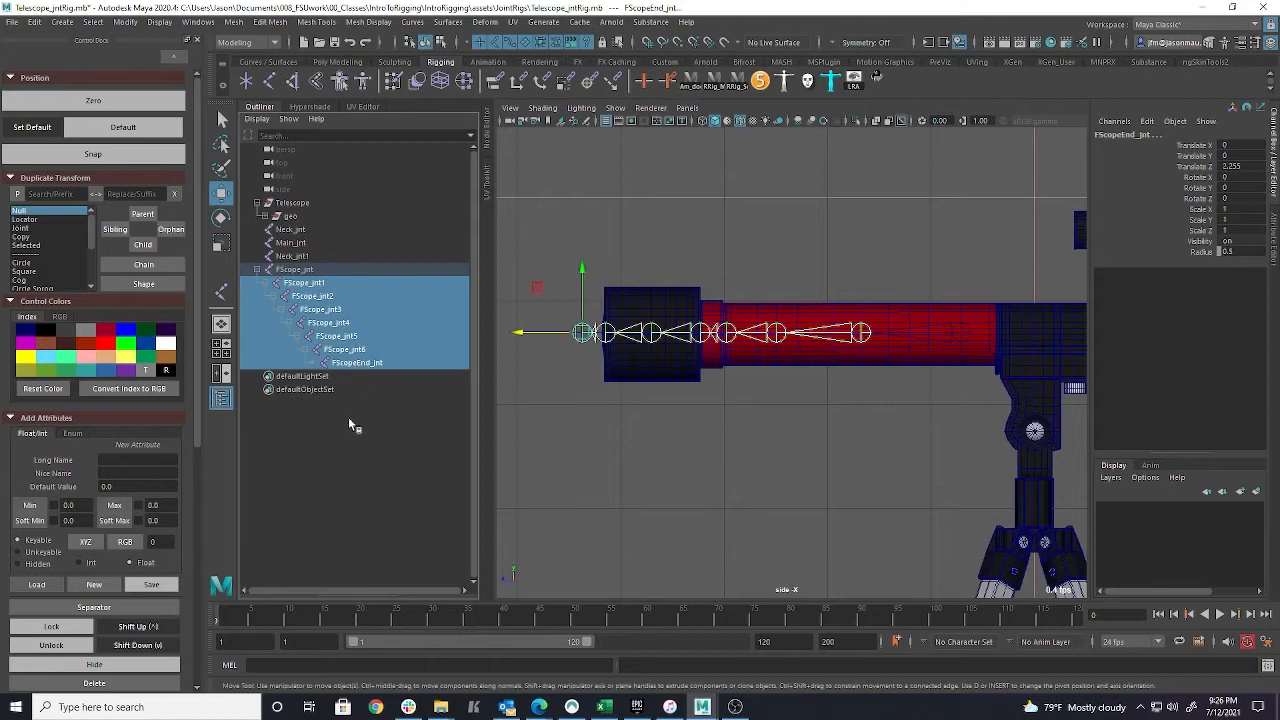
click(853, 82)
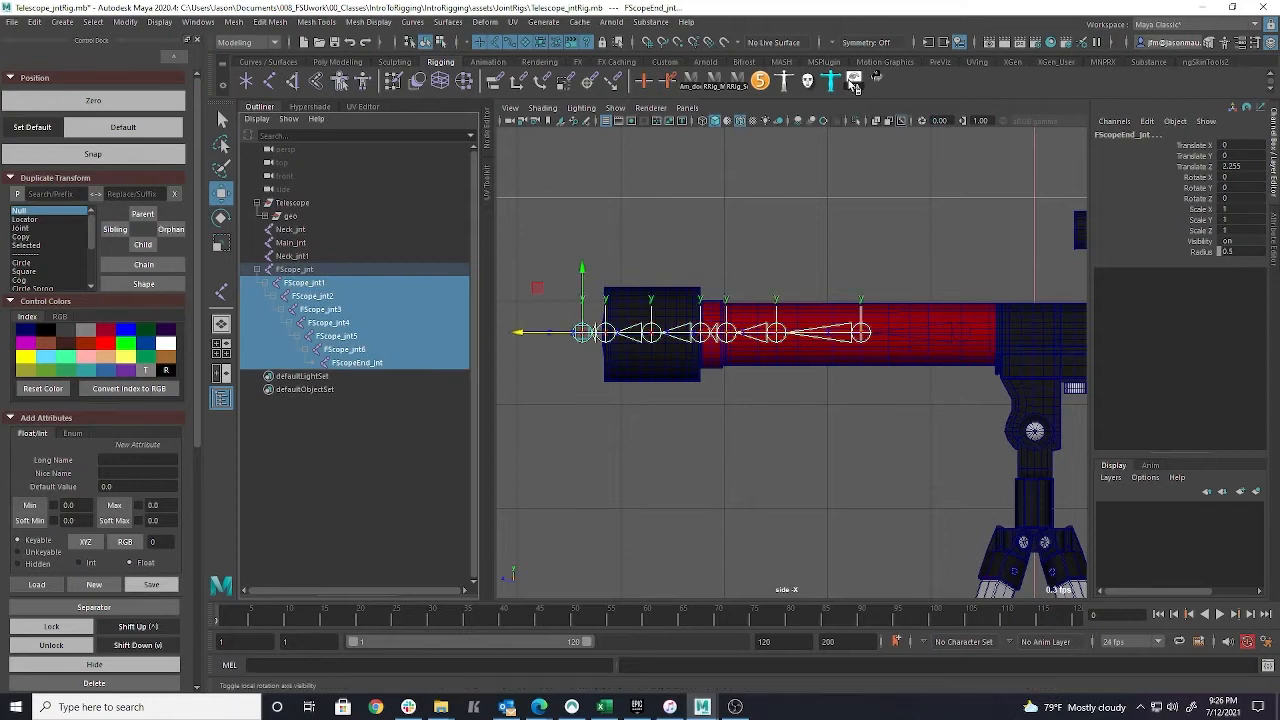
Examine the orientation of the front scope joints' local rotation axes in the perspective view
key(space)
alt+drag(909, 262, 899, 220)
alt+right_drag(900, 218, 971, 234)
alt+drag(971, 234, 911, 254)
alt+middle_drag(911, 254, 938, 260)
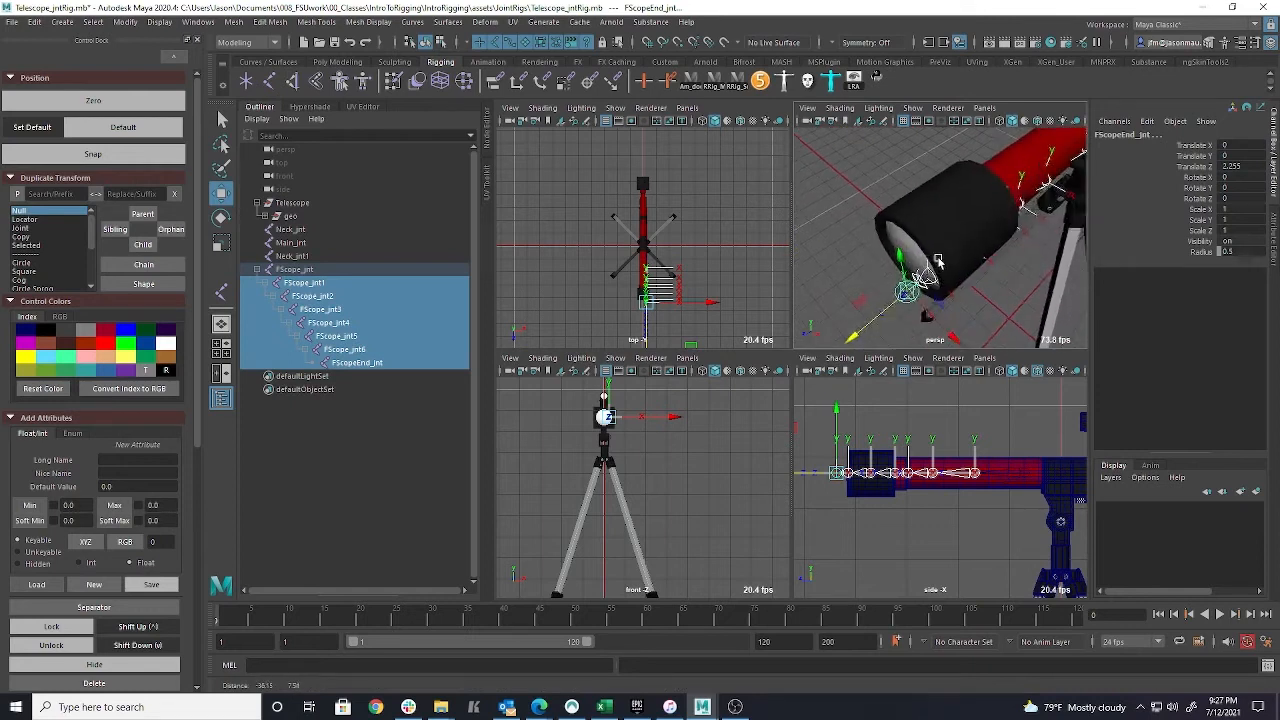
alt+drag(938, 260, 980, 269)
alt+right_drag(980, 269, 968, 277)
alt+middle_drag(977, 270, 963, 284)
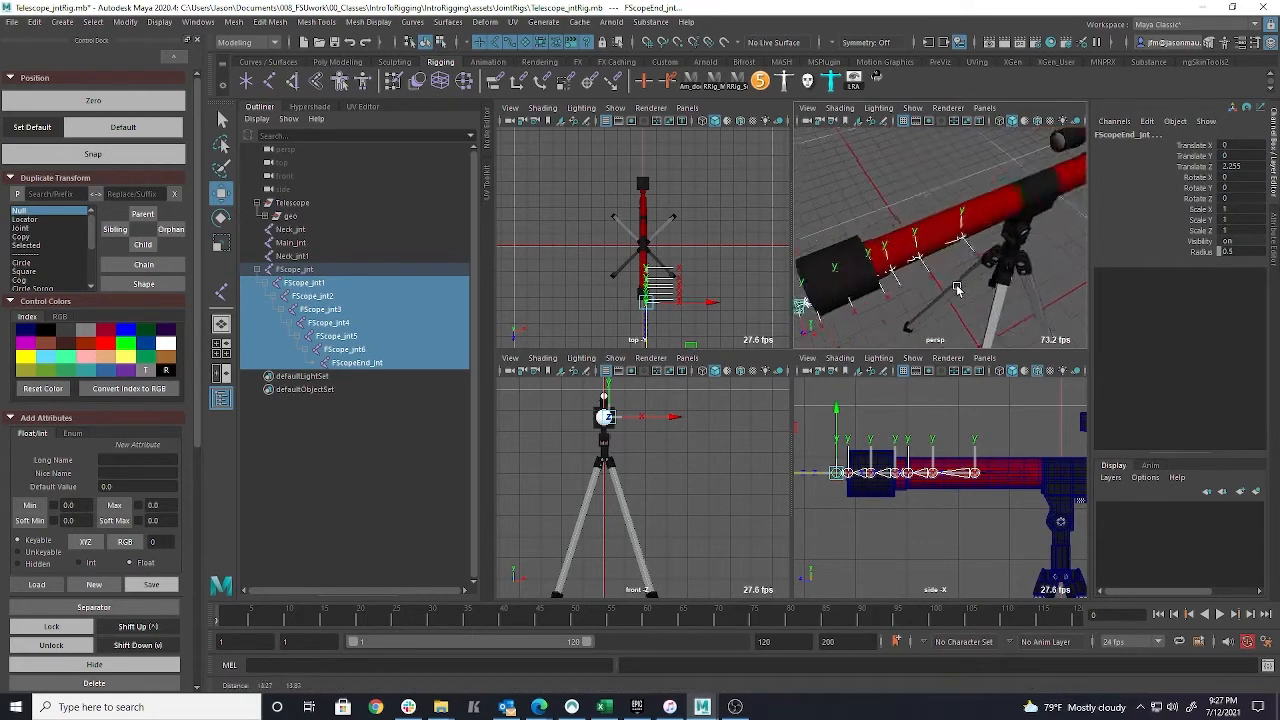
Examine the orientation of FScopeEnd_jnt using the Move and Rotate manipulators
alt+drag(963, 284, 1012, 178)
key(w)
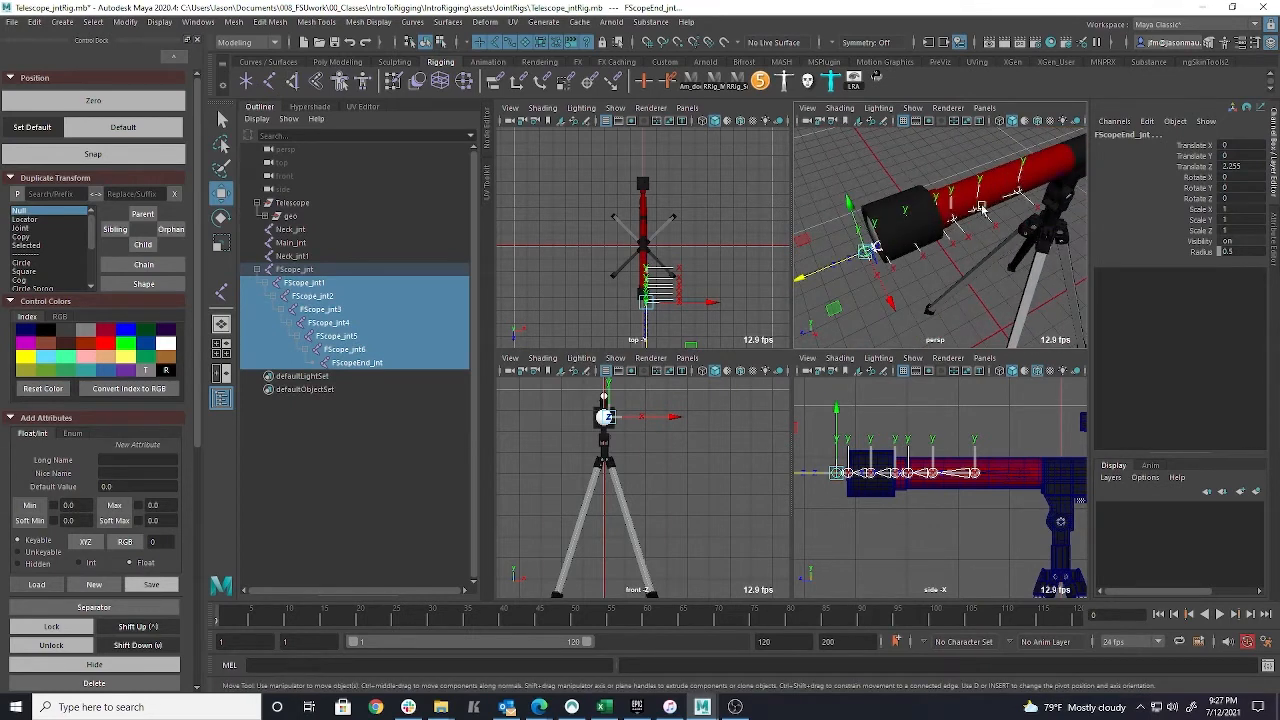
click(915, 279)
click(862, 253)
key(e)
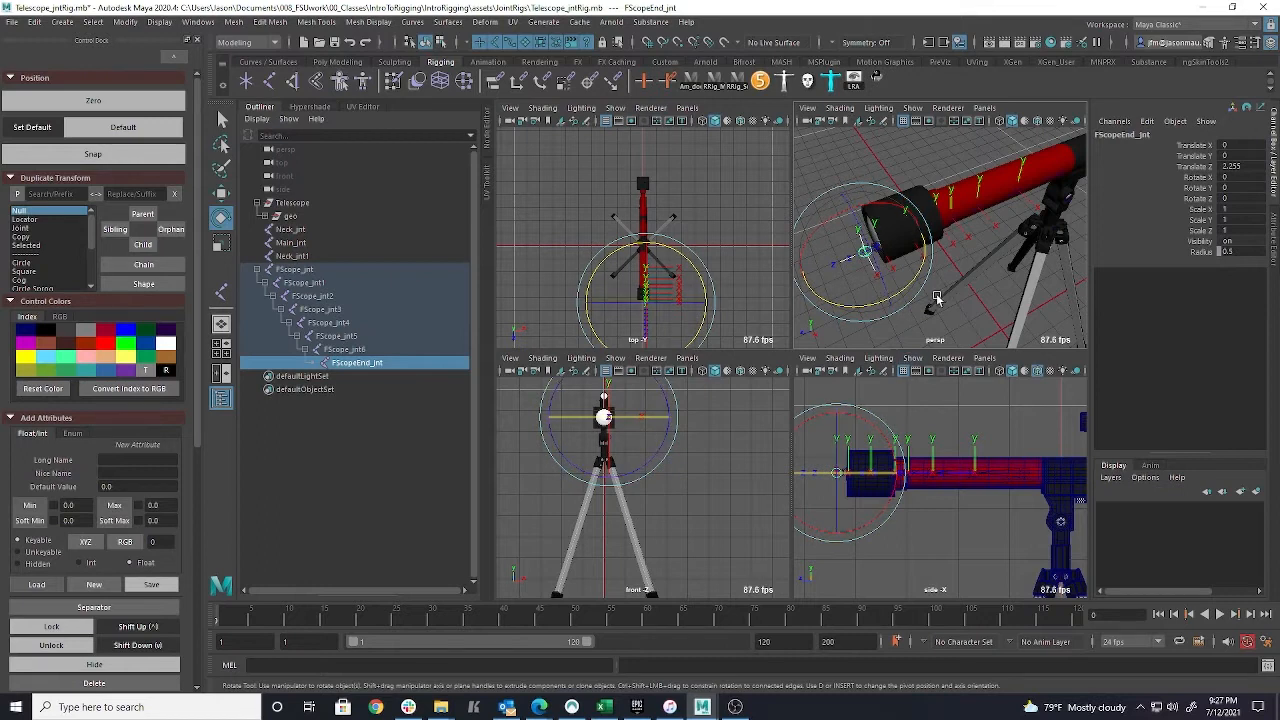
key(q)
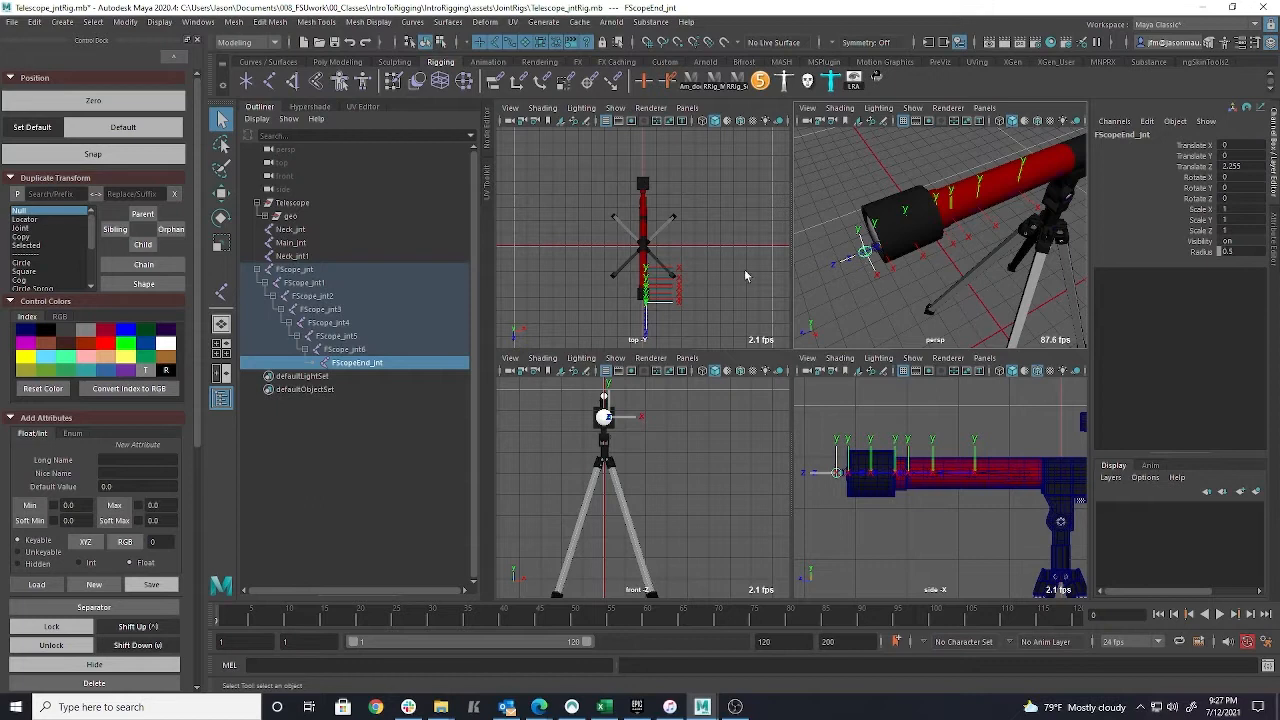
Toggle the local rotation axes so they display on every front scope joint, from FScope_jnt through FScopeEnd_jnt
click(312, 271)
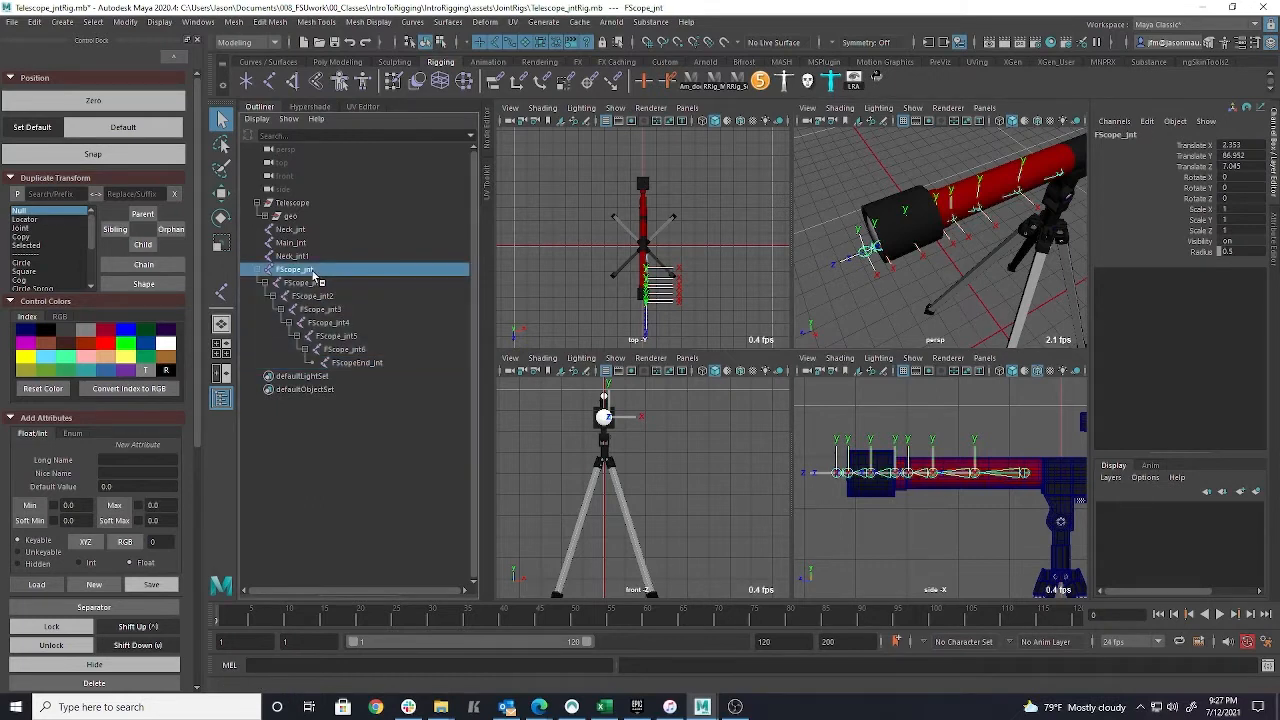
click(854, 80)
shift+click(372, 363)
click(854, 80)
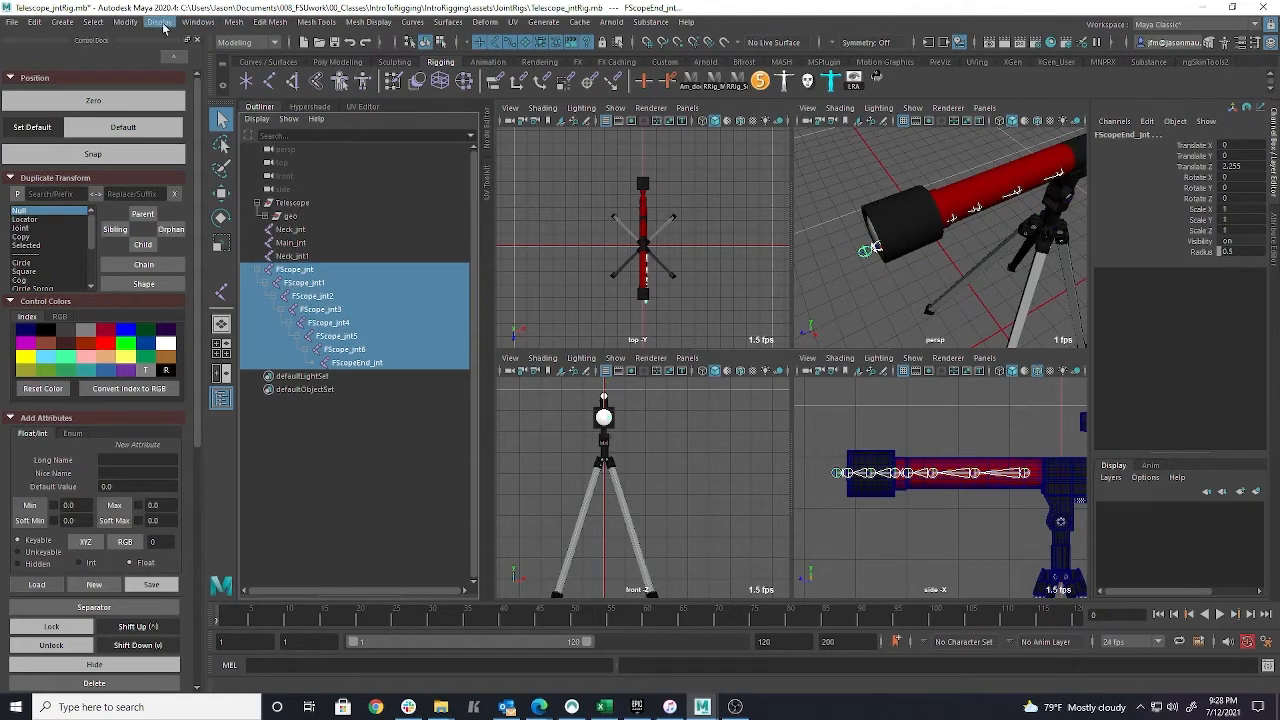
click(197, 22)
mouse_move(165, 24)
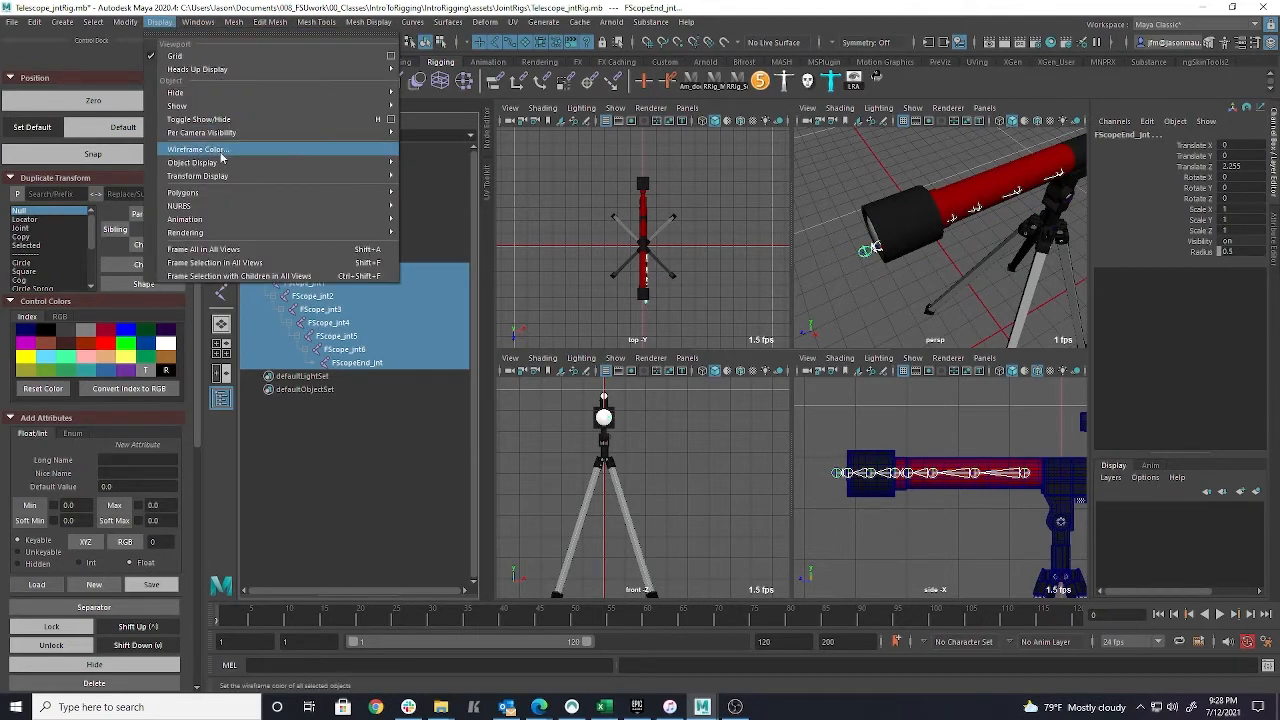
mouse_move(226, 180)
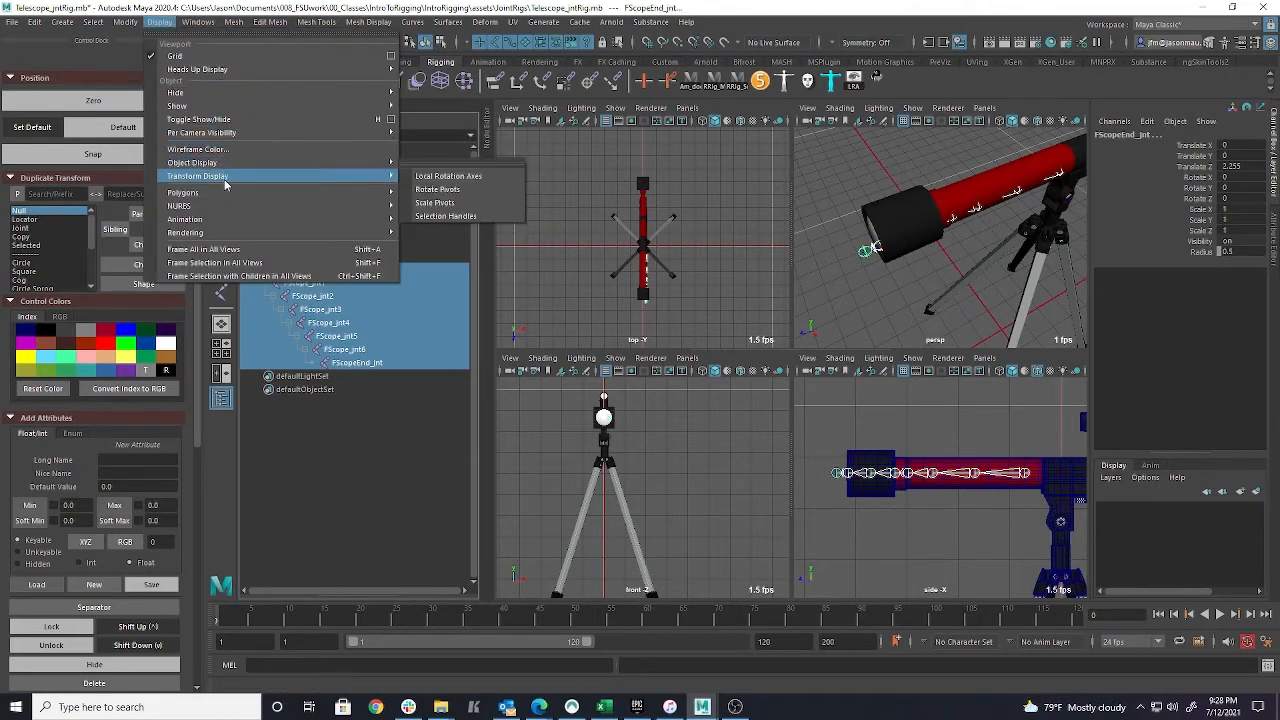
click(477, 180)
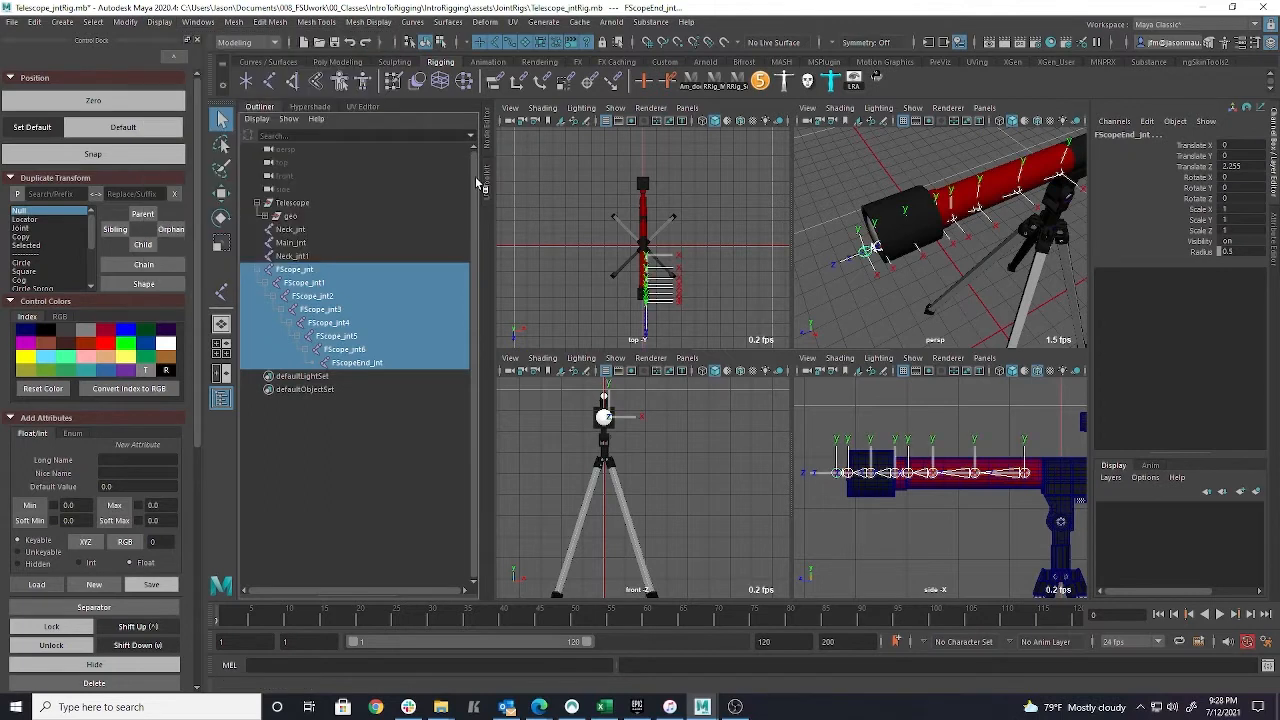
click(857, 84)
click(857, 84)
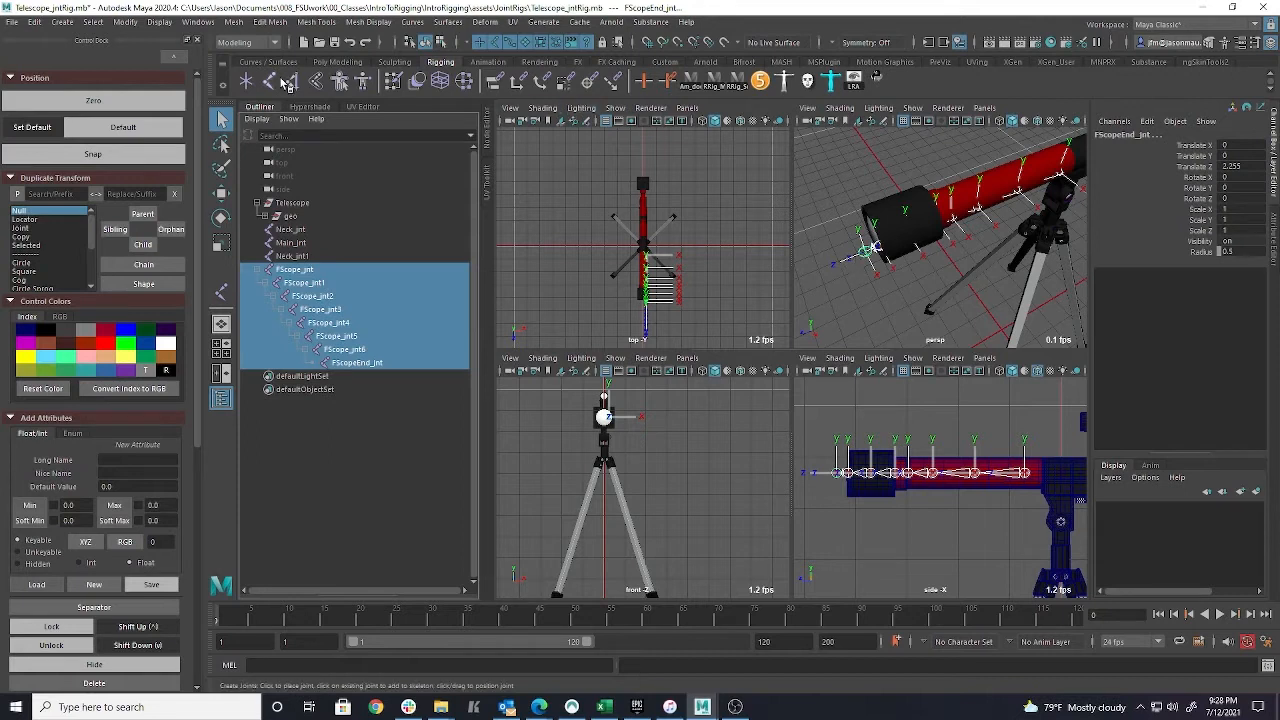
Switch to the Rigging menu set and orient the front scope joints with primary axis X, secondary axis Y and world orientation Y
click(247, 42)
click(230, 71)
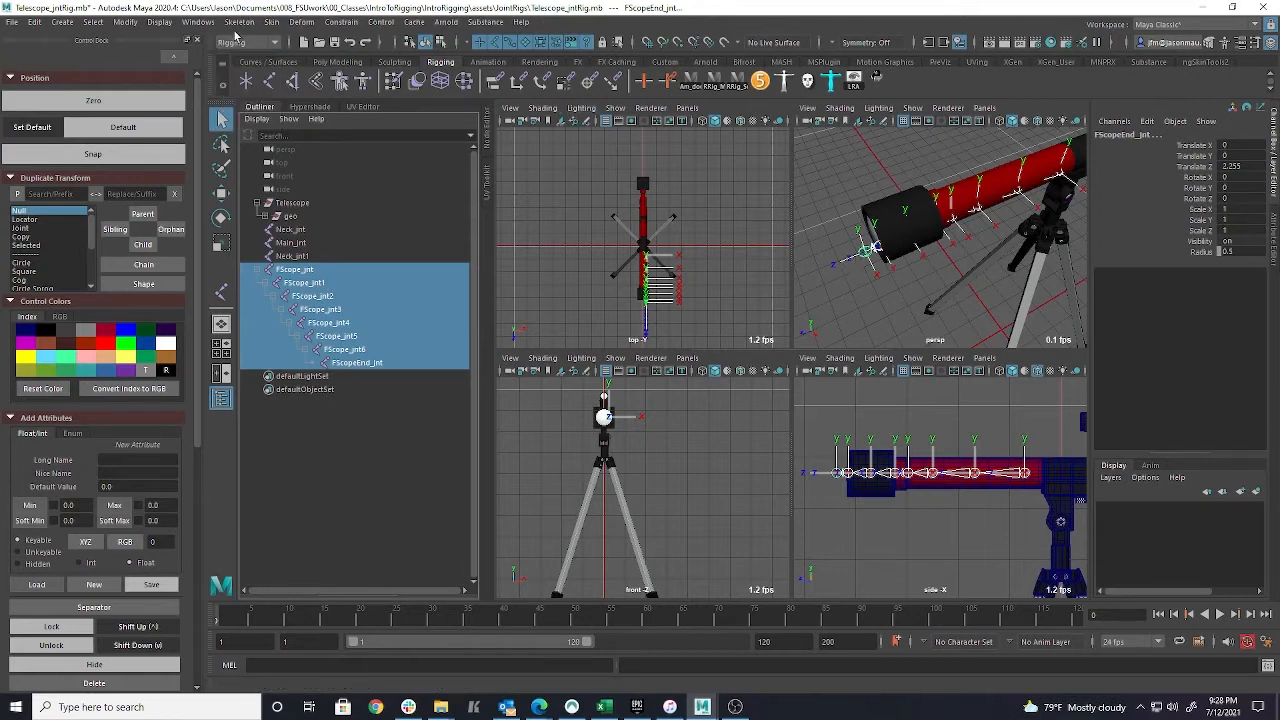
click(245, 22)
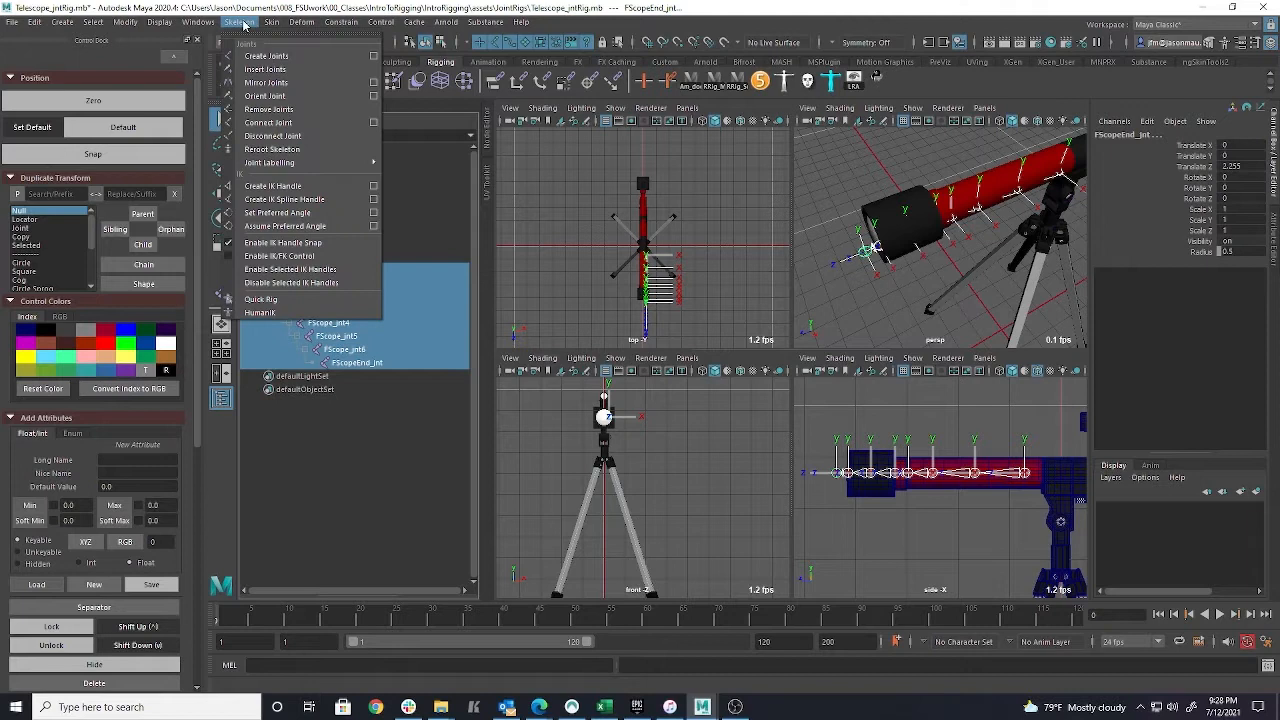
click(375, 97)
drag(619, 228, 728, 288)
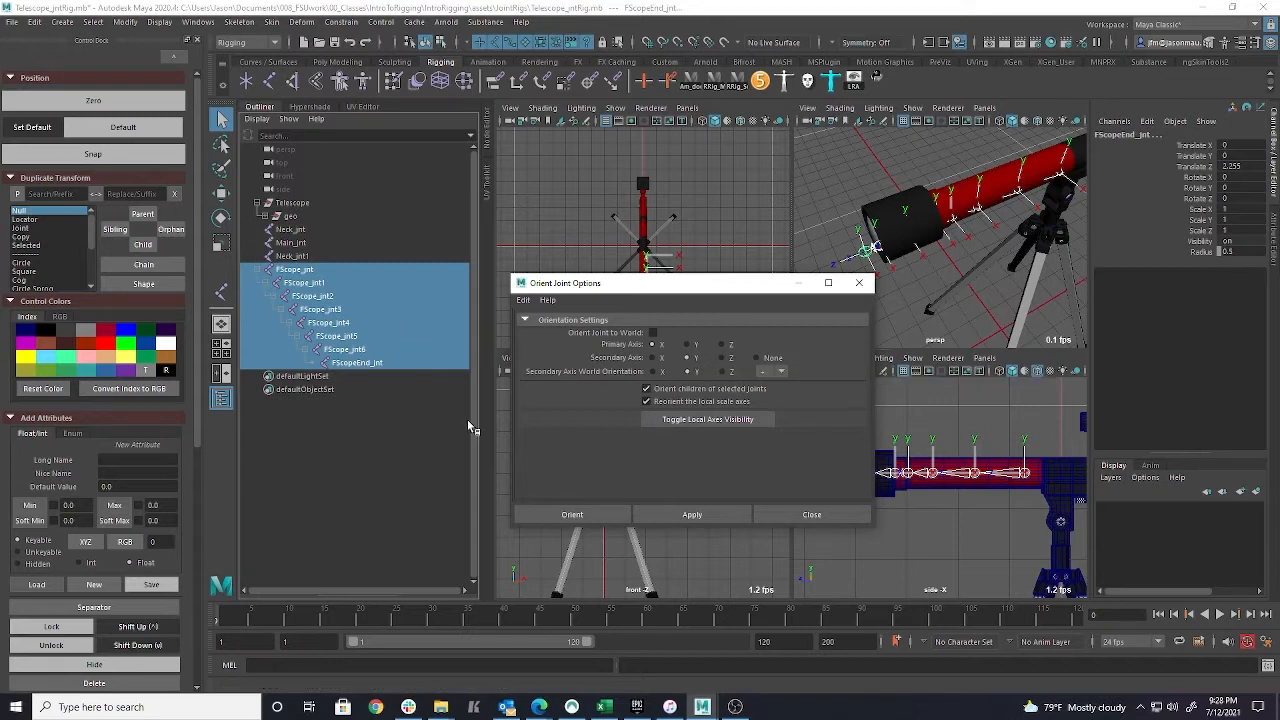
click(712, 516)
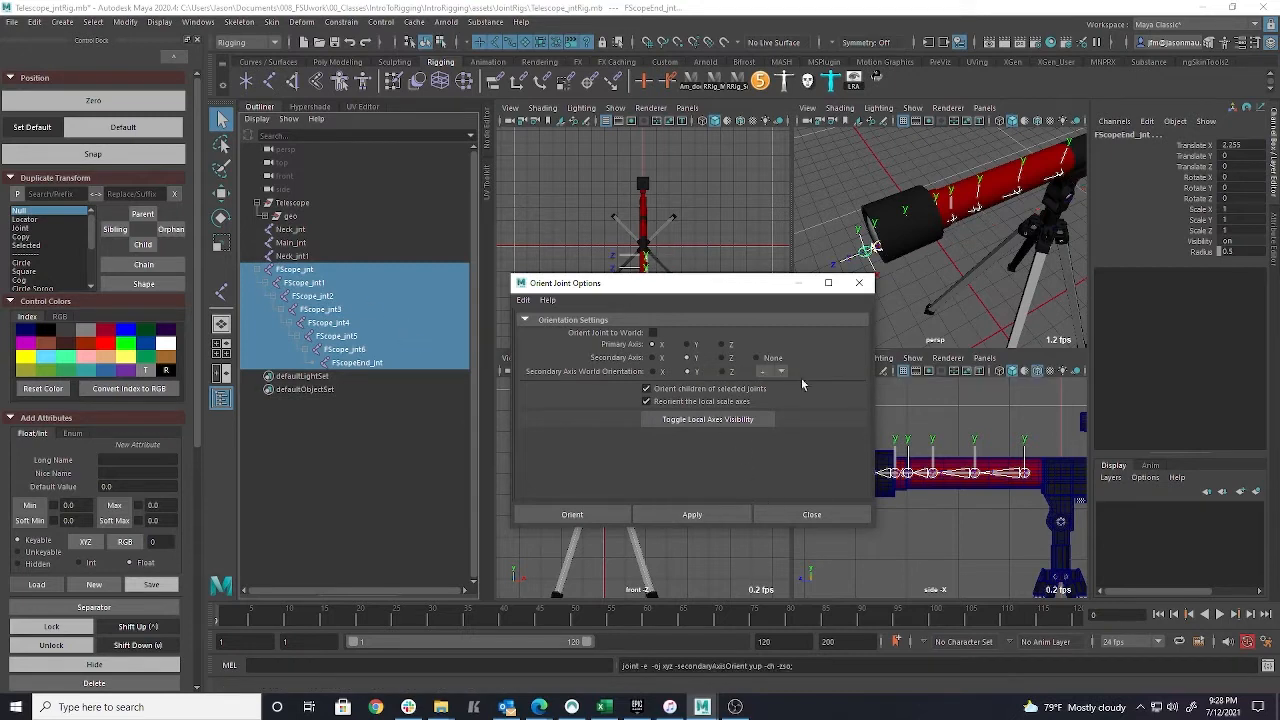
Examine the reoriented axes along the front scope chain, including FScopeEnd_jnt
alt+drag(934, 270, 908, 266)
alt+middle_drag(908, 266, 926, 307)
alt+drag(926, 307, 870, 241)
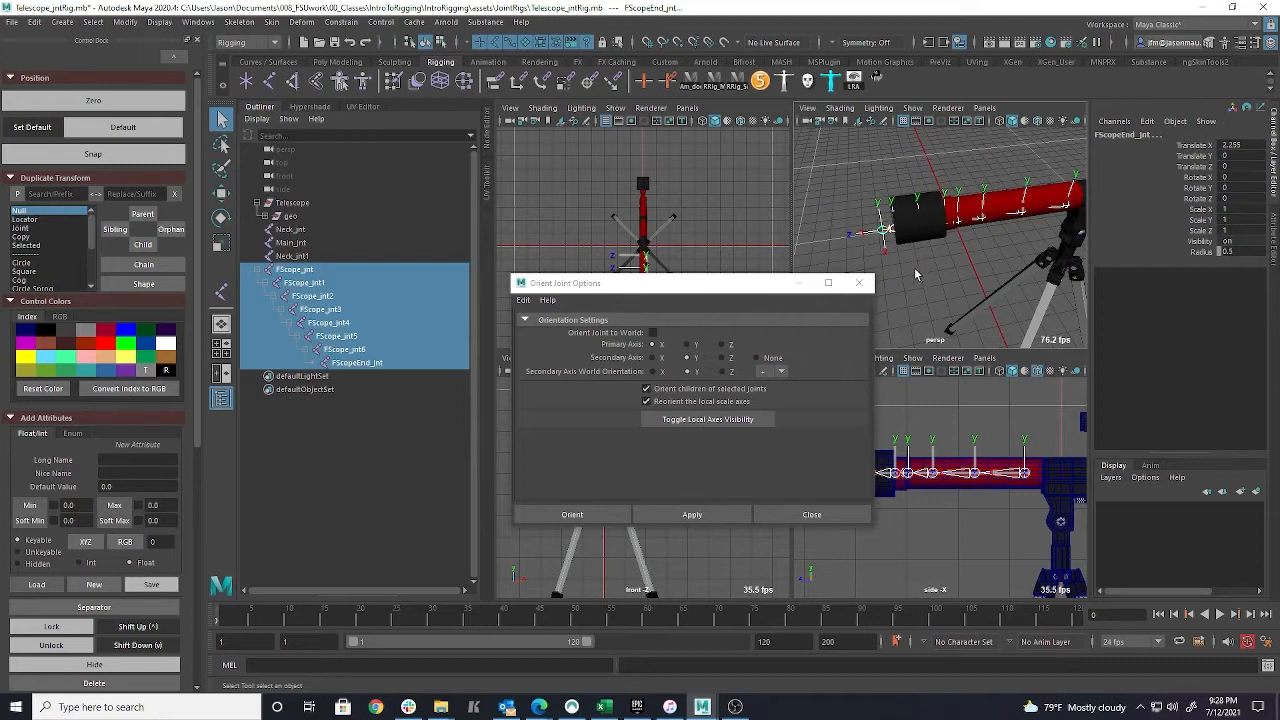
click(932, 284)
click(882, 234)
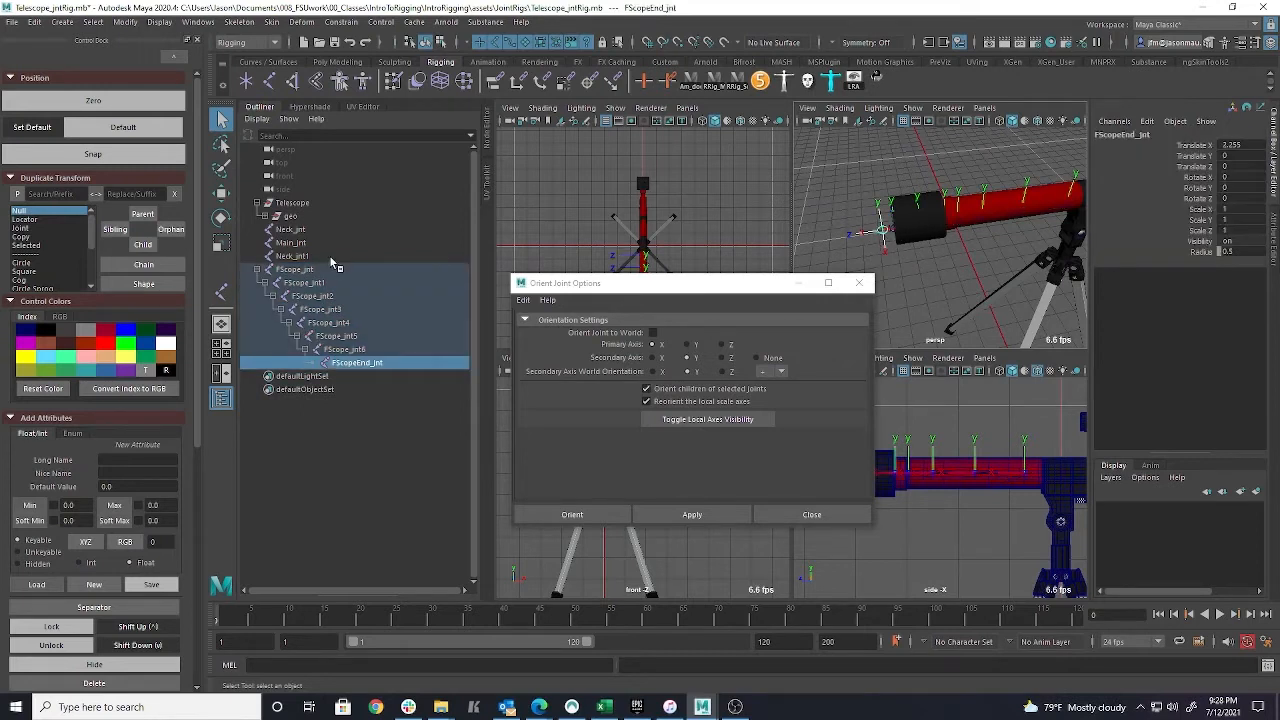
Hide the local rotation axes of the front scope chain and frame FScopeEnd_jnt in the perspective view
shift+click(322, 270)
click(855, 80)
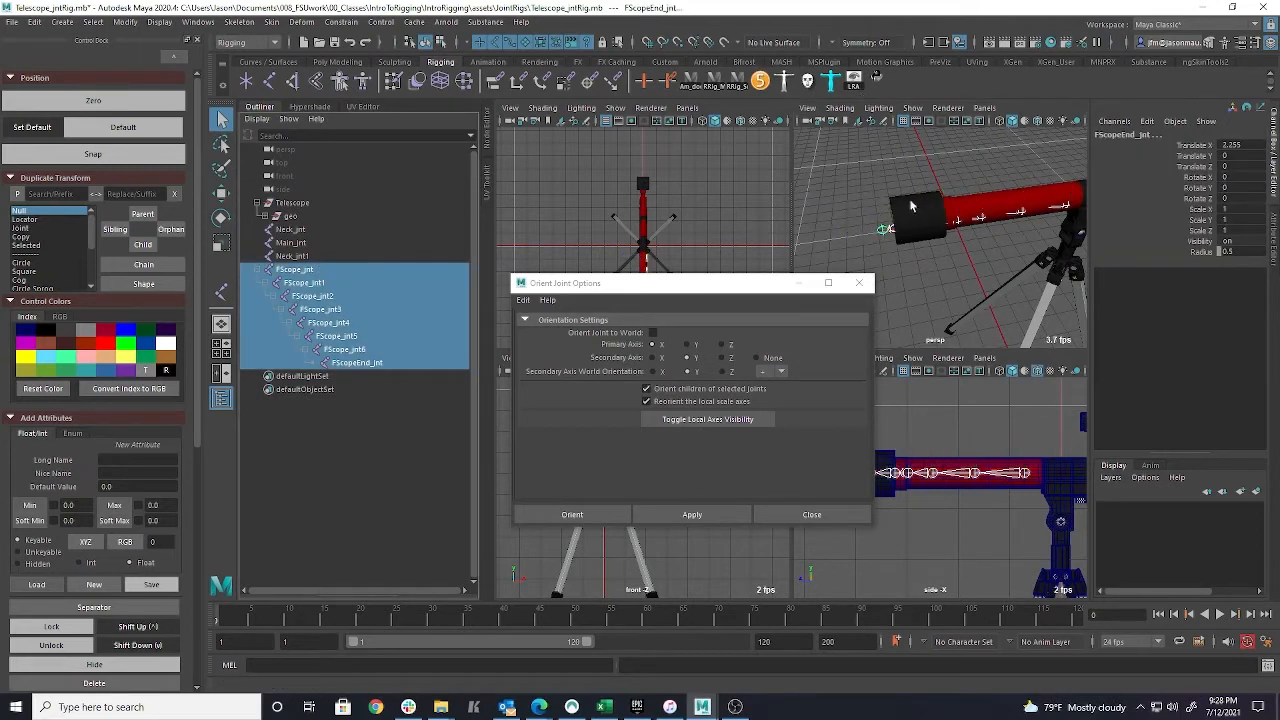
click(910, 265)
click(884, 236)
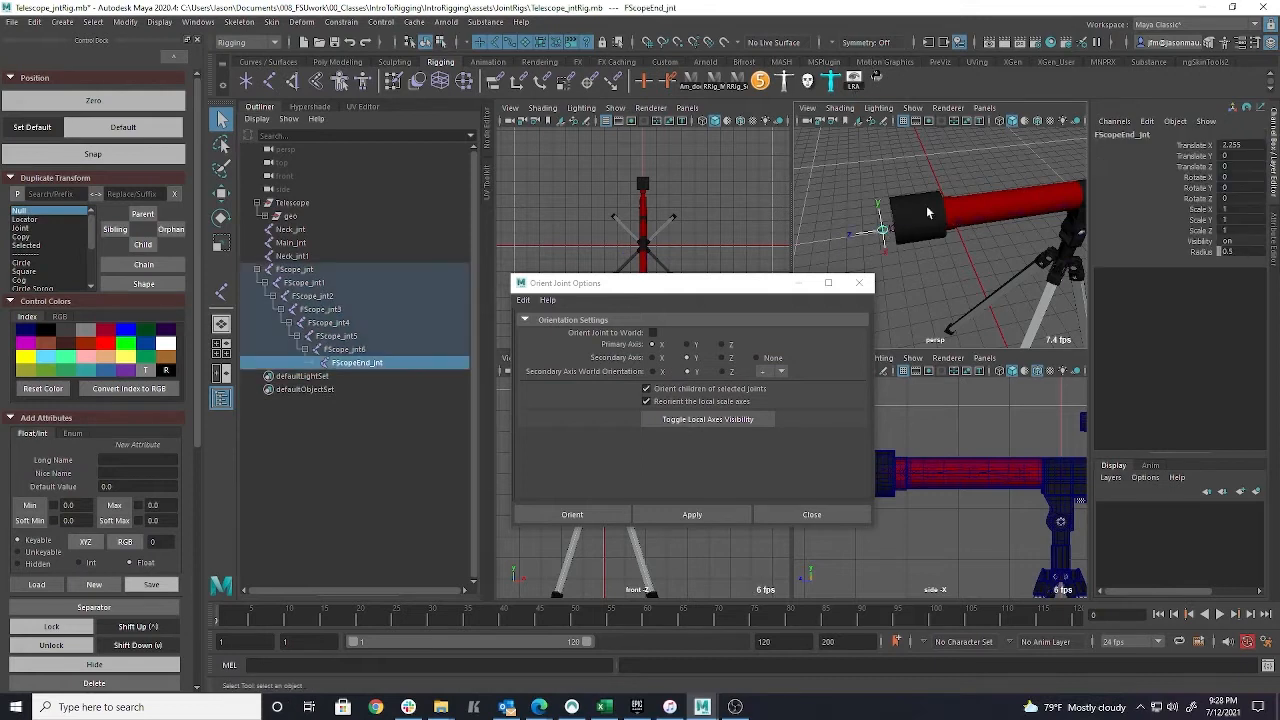
key(f)
scroll(926, 251, down, 3)
alt+drag(926, 250, 952, 256)
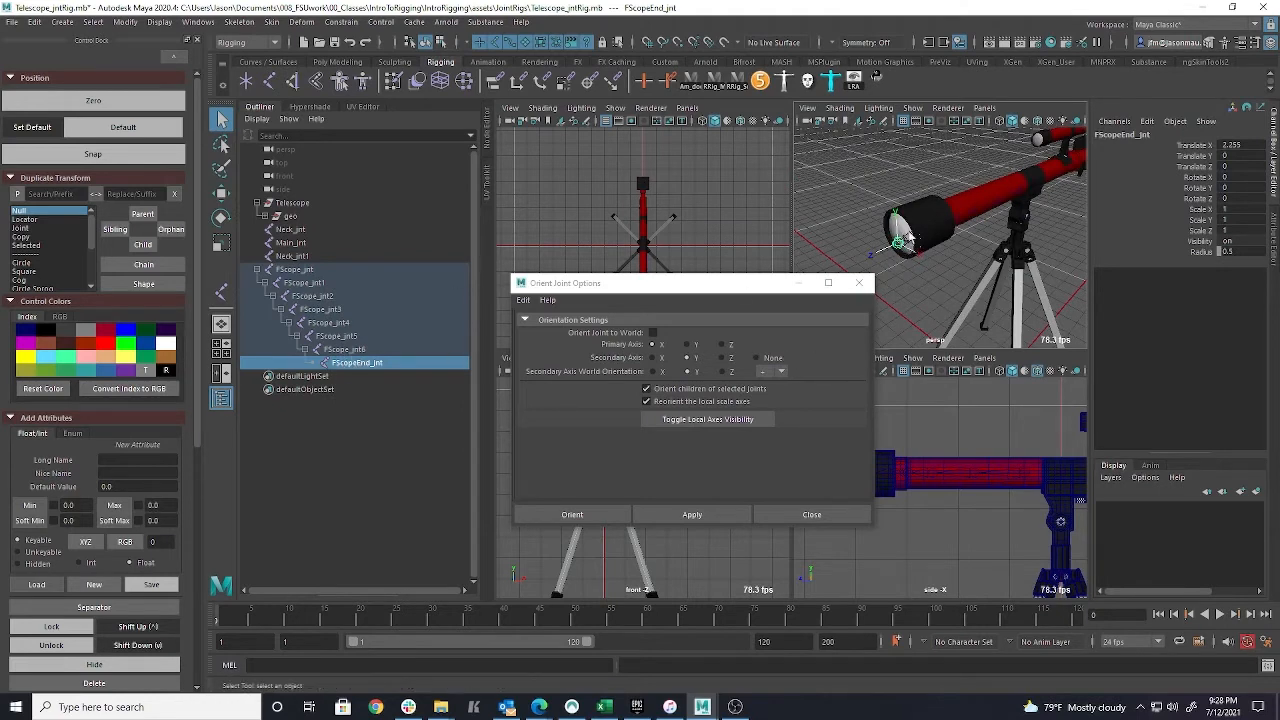
Close the Orient Joint options and delete FScopeEnd_jnt from the front scope chain
click(826, 516)
click(332, 349)
alt+drag(796, 208, 877, 231)
click(880, 225)
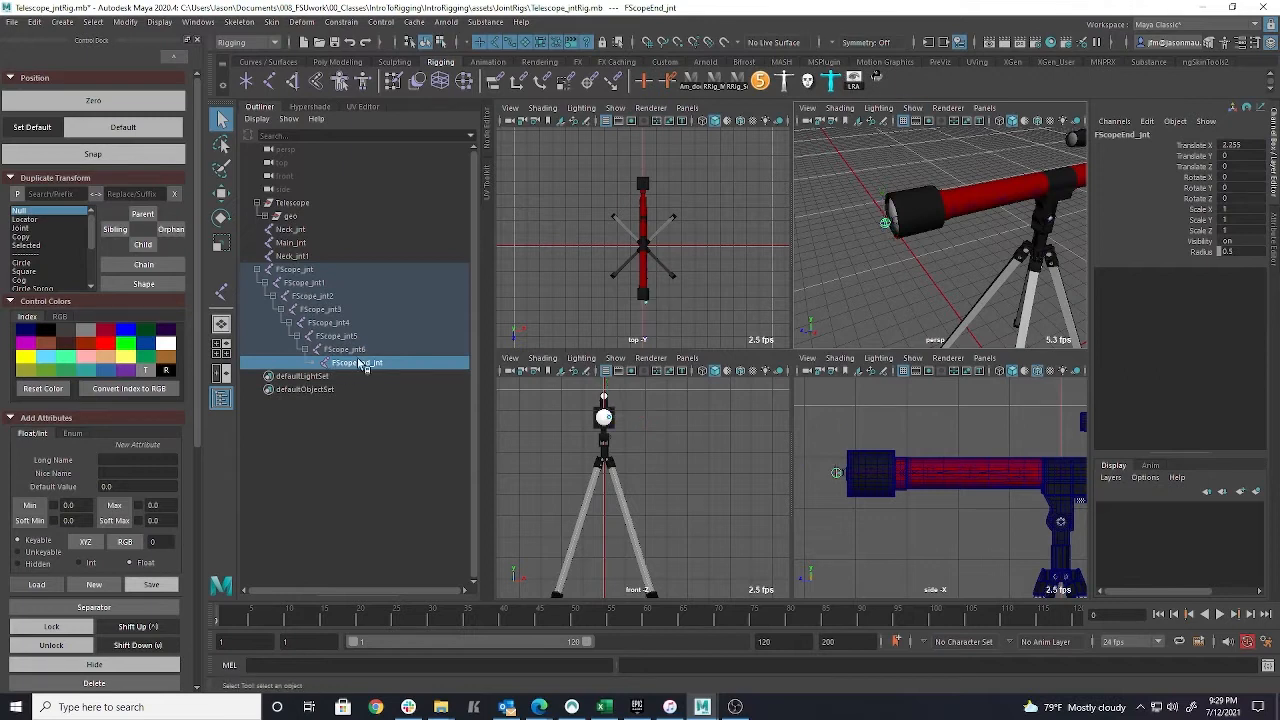
key(Delete)
Display the local rotation axes of the remaining front scope joints, FScope_jnt through FScope_jnt6
drag(352, 350, 300, 270)
click(853, 80)
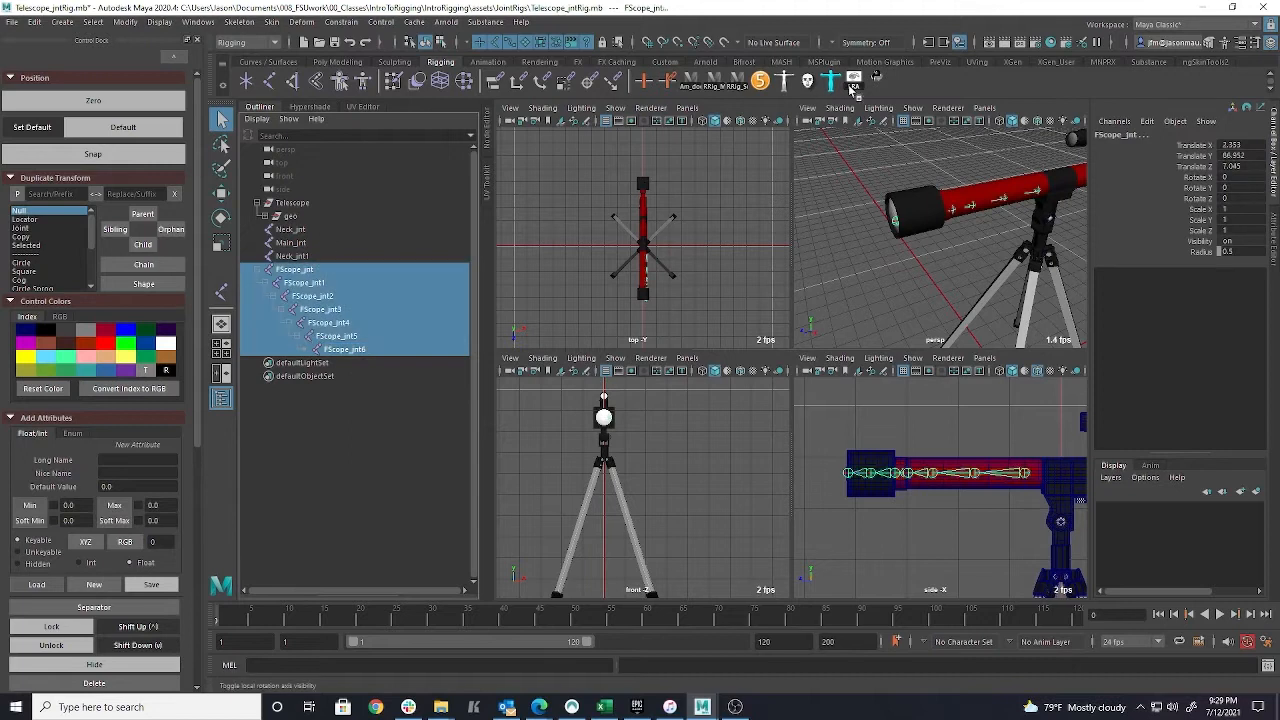
alt+drag(905, 255, 1050, 290)
alt+middle_drag(1050, 290, 976, 310)
alt+drag(976, 310, 1000, 301)
scroll(649, 255, up, 5)
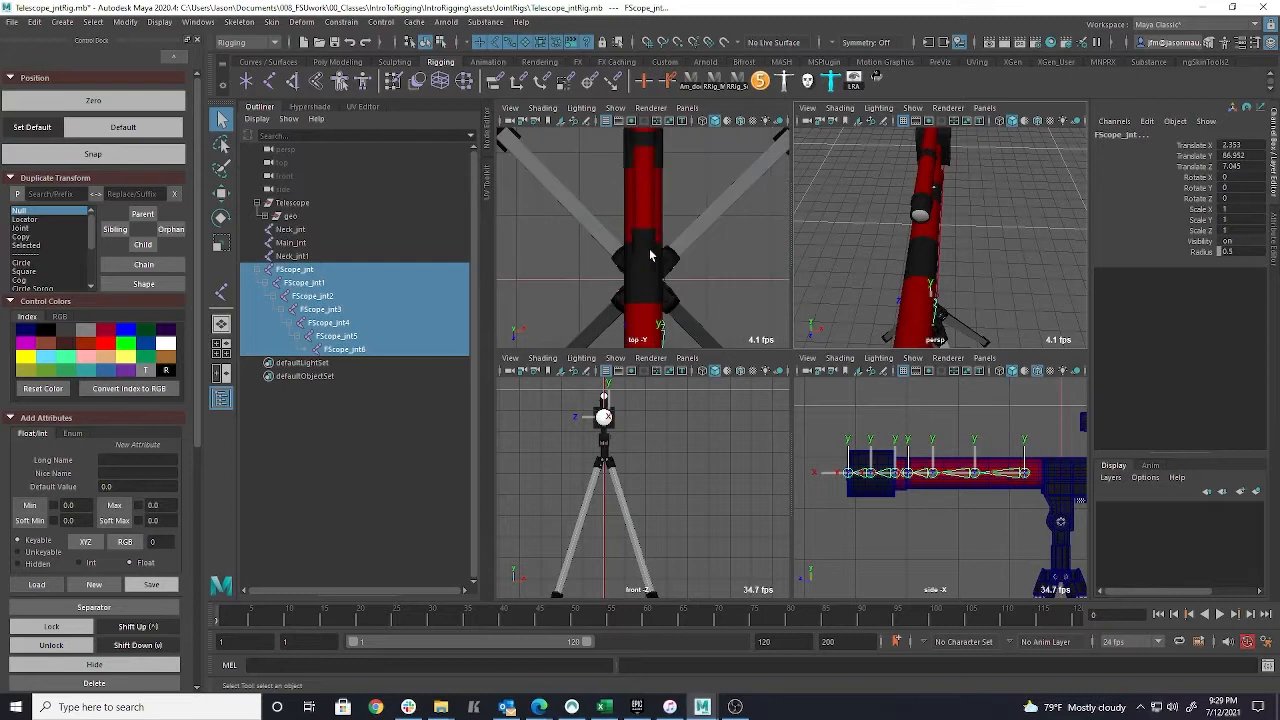
Move the front scope joint chain sideways onto the telescope's centre line in the top view
key(space)
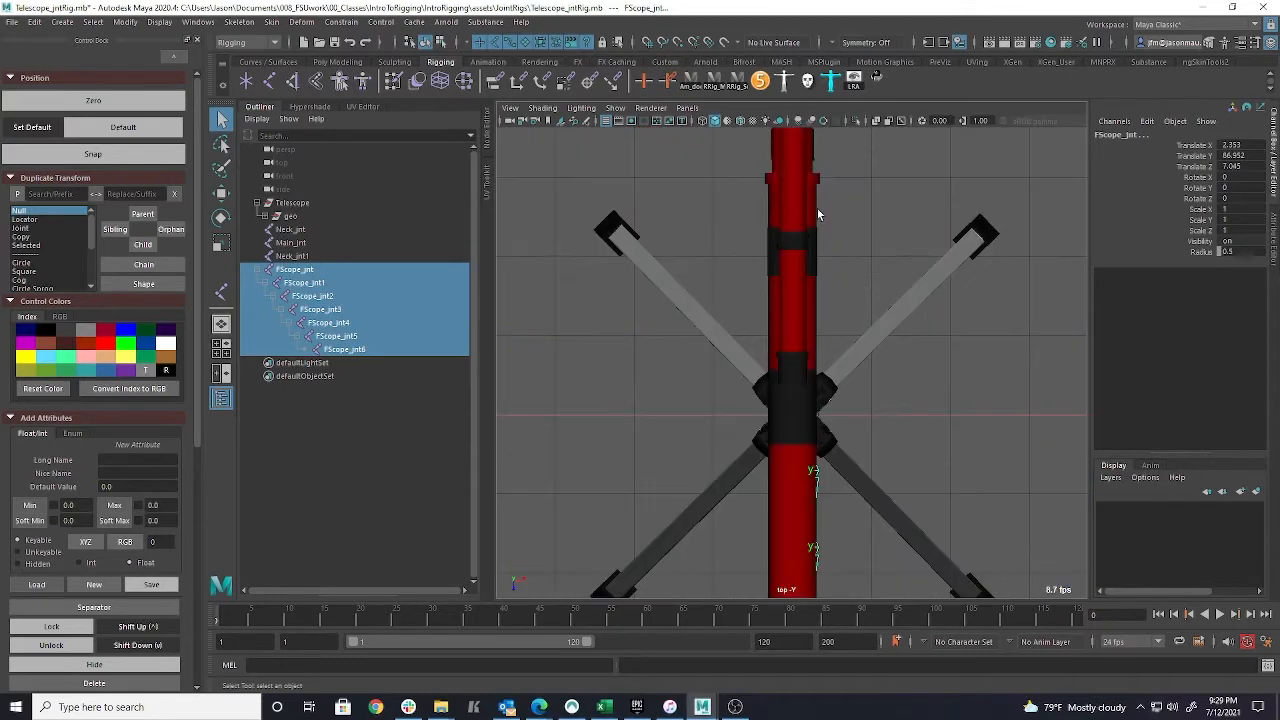
alt+middle_drag(952, 492, 892, 258)
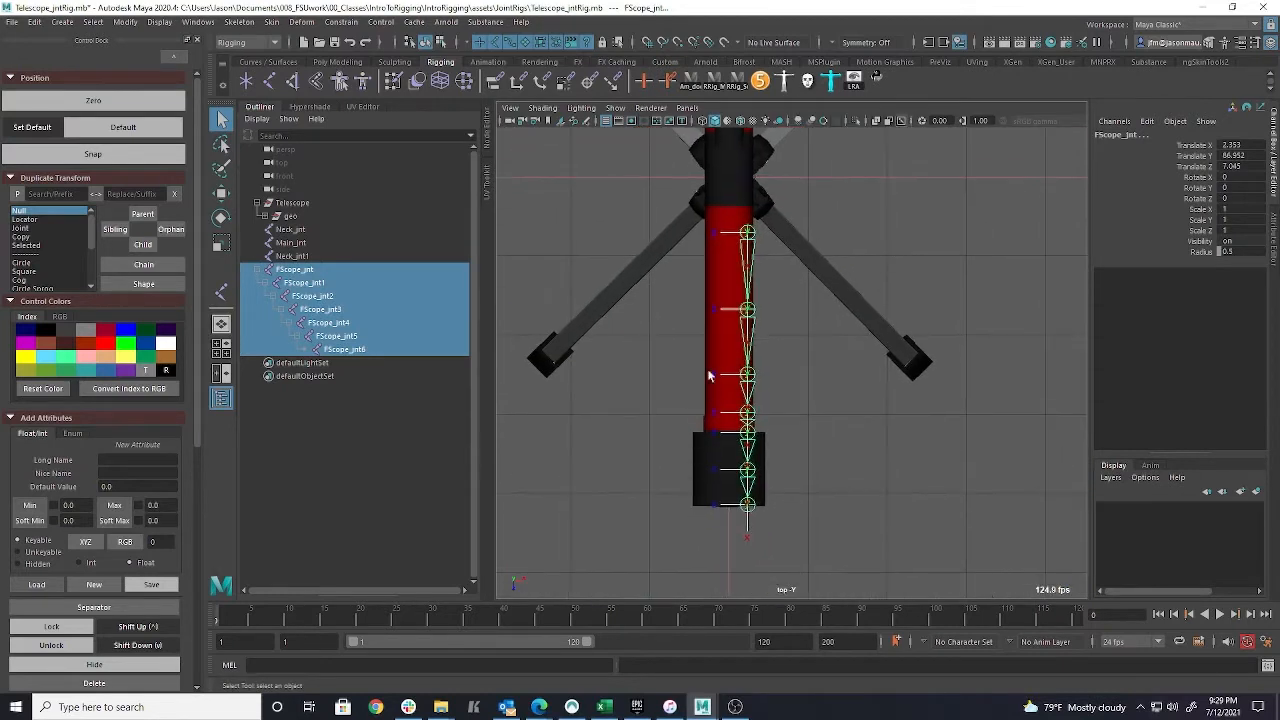
alt+middle_drag(828, 368, 832, 568)
alt+middle_drag(846, 282, 870, 330)
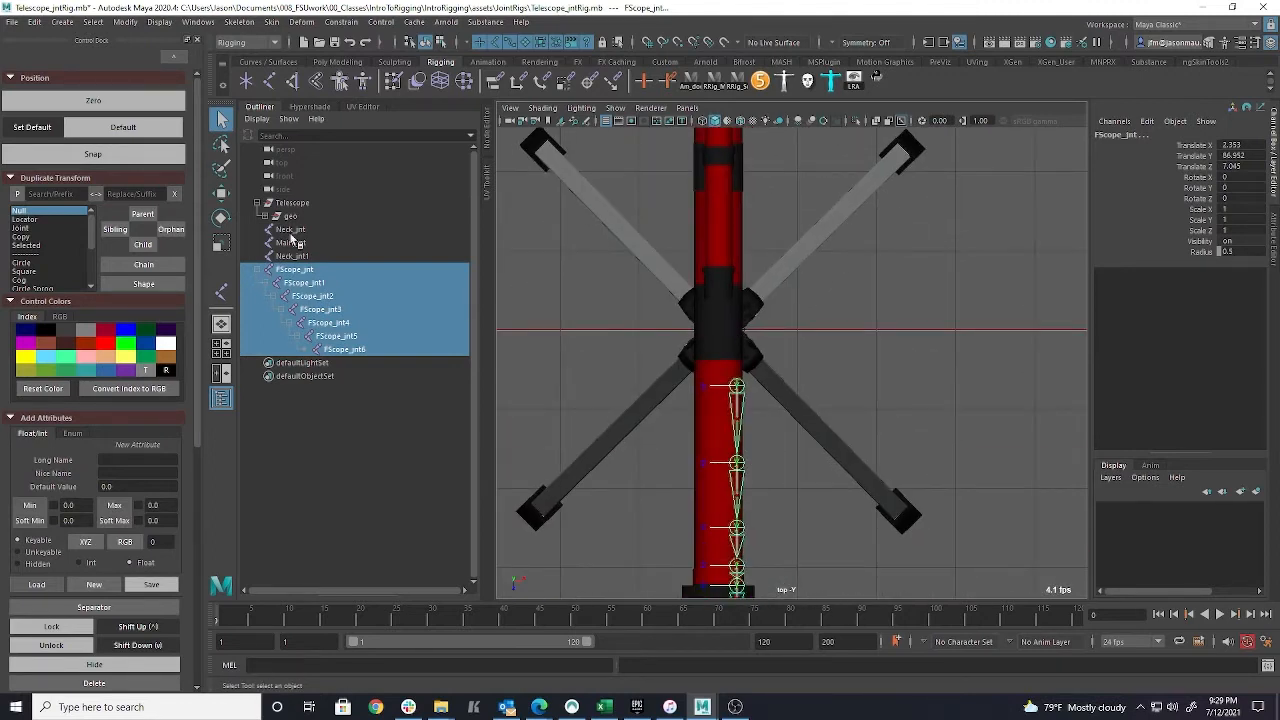
shift+click(297, 236)
key(w)
click(823, 334)
click(309, 271)
drag(669, 384, 718, 386)
Move Neck_jnt, Main_jnt and Neck_jnt1 onto the telescope's centre line at Translate X 0
drag(348, 257, 340, 229)
drag(798, 328, 718, 329)
click(917, 420)
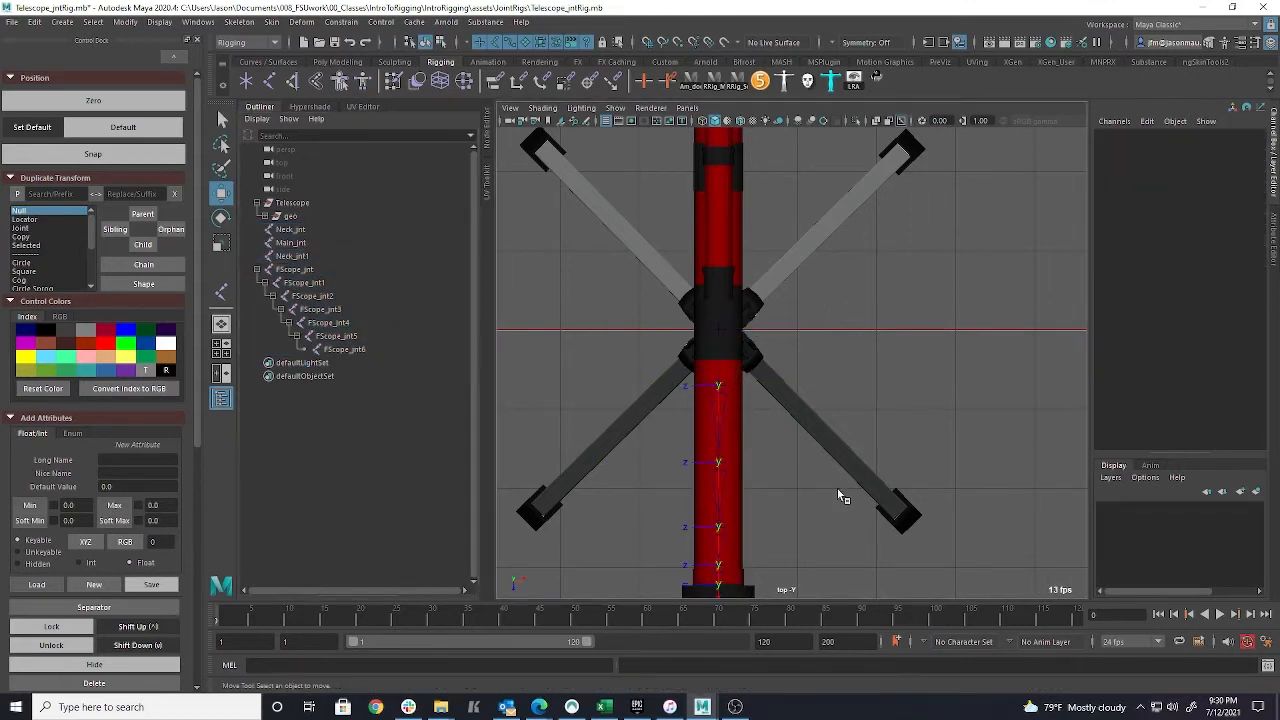
Duplicate Neck_jnt1 and rename the copy BScope_jnt
alt+middle_drag(838, 483, 825, 282)
key(space)
key(space)
key(space)
key(space)
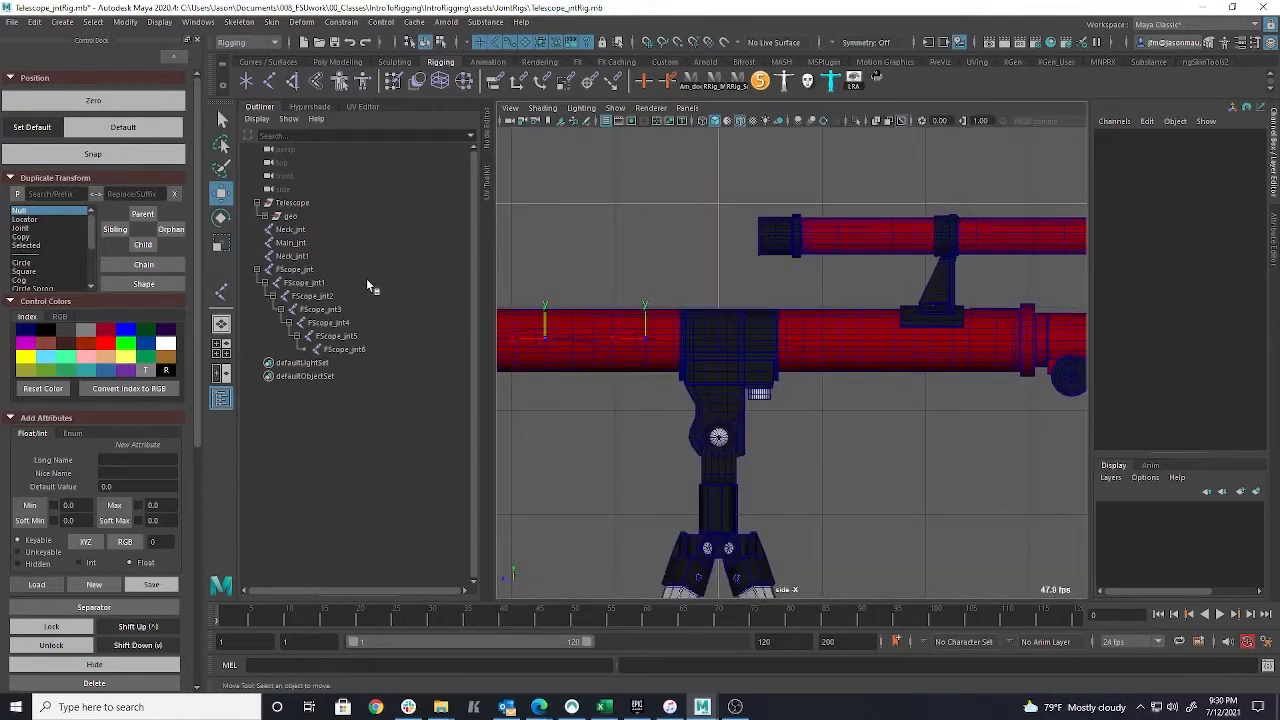
click(305, 258)
key(ctrl+d)
double_click(308, 363)
text(BScope_jnt)
key(Return)
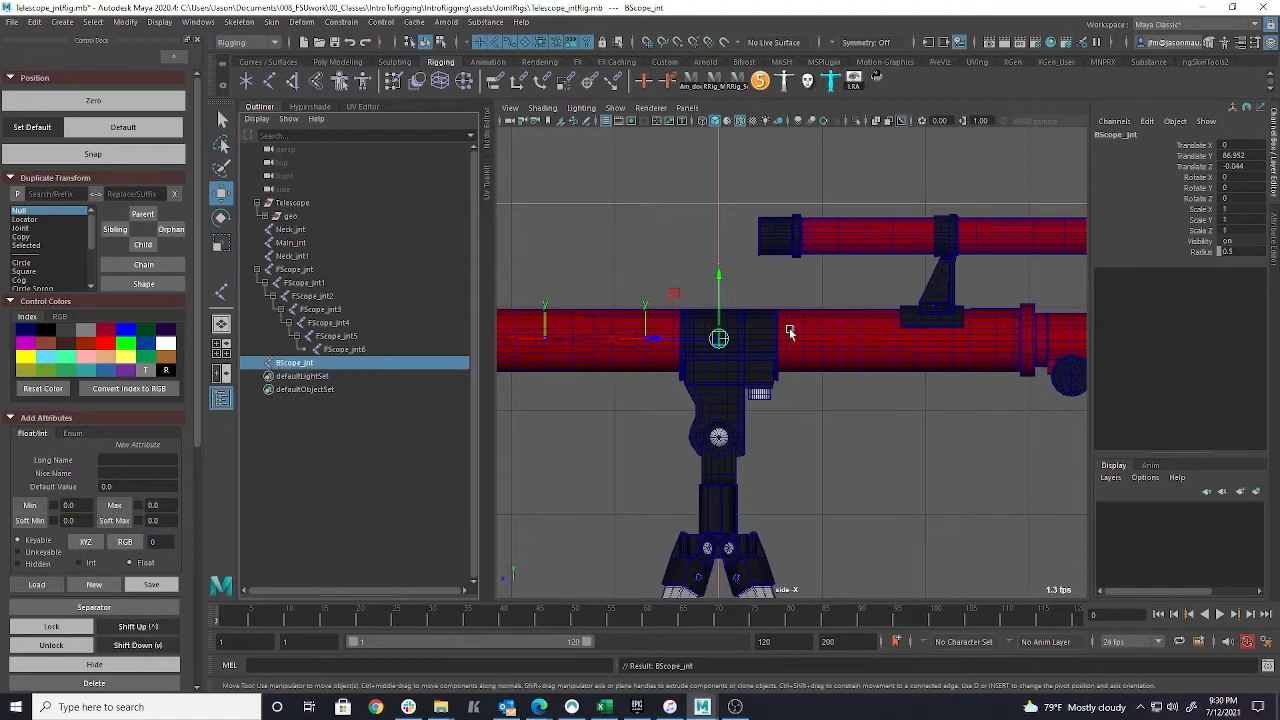
Move BScope_jnt back to Translate Z about -8.3 and place seven duplicates along the rear tube, the last at about -50.8
drag(657, 342, 1006, 337)
key(ctrl+d)
key(v)
key(ctrl+d)
key(ctrl+d)
alt+middle_drag(1006, 337, 790, 343)
key(ctrl+d)
drag(703, 345, 1003, 346)
key(ctrl+d)
key(ctrl+d)
key(ctrl+d)
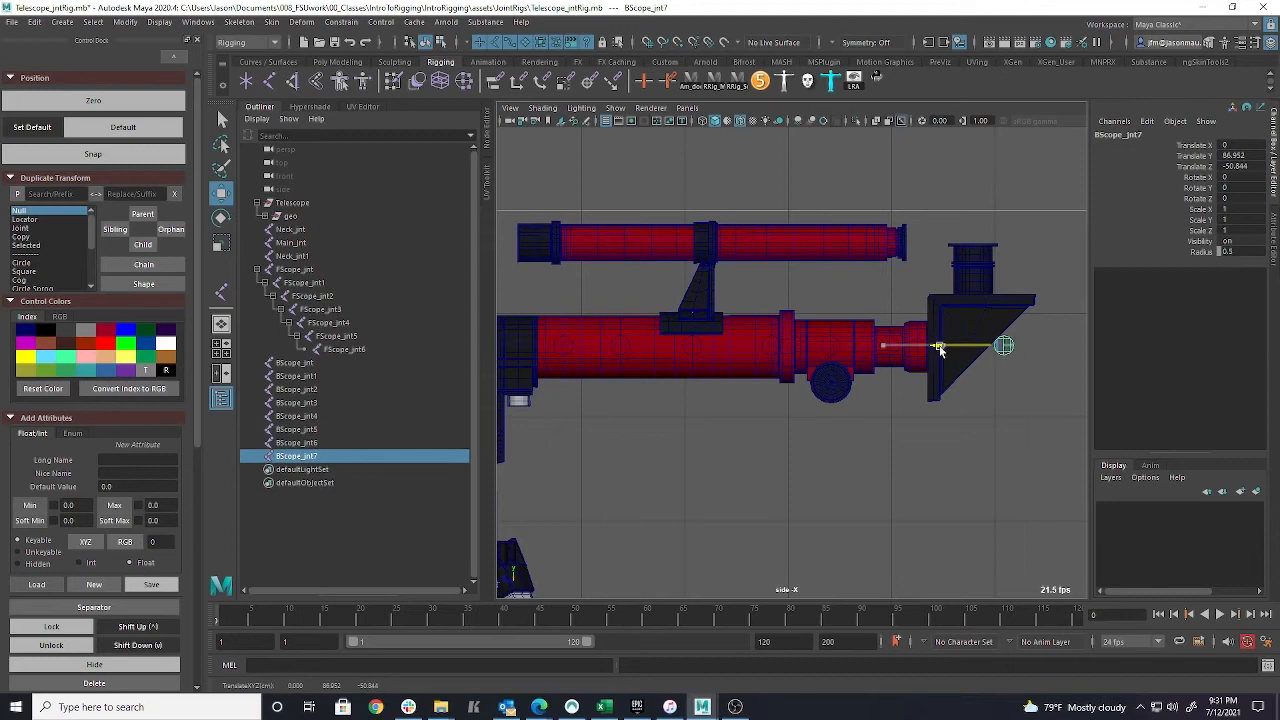
Rename the rearmost back scope joint as BScopeEnd_jnt
double_click(324, 457)
text(BScopeEnd_jnt)
key(Return)
Parent the back scope joints one under another, from BScopeEnd_jnt up to BScope_jnt, to form a single chain
middle_drag(306, 455, 306, 442)
click(306, 442)
middle_drag(306, 442, 307, 417)
click(305, 431)
middle_drag(308, 416, 308, 376)
middle_drag(306, 376, 300, 363)
click(296, 363)
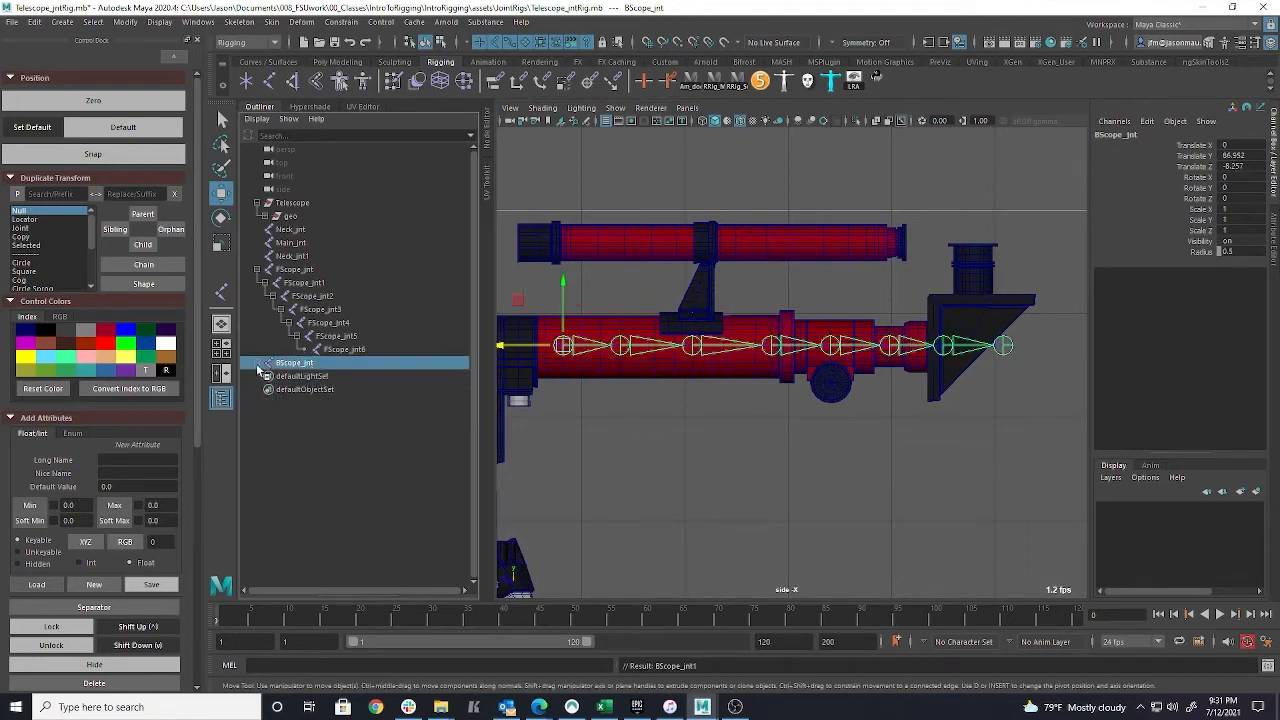
Expand and select the whole back scope chain, and apply Orient Joint to it
shift+click(257, 363)
shift+click(330, 456)
click(239, 22)
click(300, 97)
Show the local rotation axes of the back scope chain, inspect them in the perspective view, and hide them again
key(space)
click(854, 80)
alt+drag(994, 257, 865, 62)
click(854, 80)
Hide the local rotation axes of FScope_jnt through FScope_jnt6 and delete BScopeEnd_jnt
click(296, 269)
shift+click(354, 349)
click(854, 80)
click(365, 456)
key(Delete)
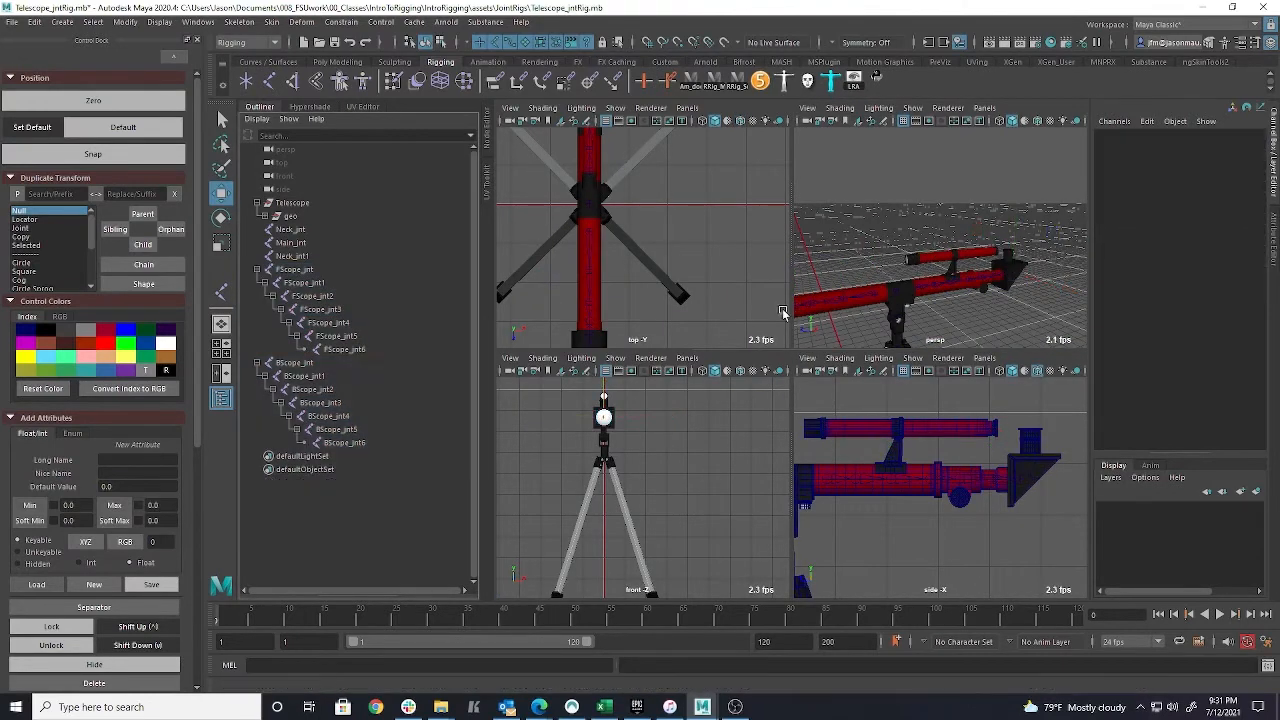
Parent BScope_jnt and FScope_jnt under Neck_jnt1, and parent Neck_jnt1 under Neck_jnt
click(288, 362)
ctrl+click(306, 270)
alt+drag(880, 262, 911, 223)
alt+right_drag(911, 223, 950, 223)
click(320, 257)
middle_drag(308, 271, 300, 231)
click(290, 230)
shift+click(258, 230)
alt+middle_drag(1001, 229, 1028, 159)
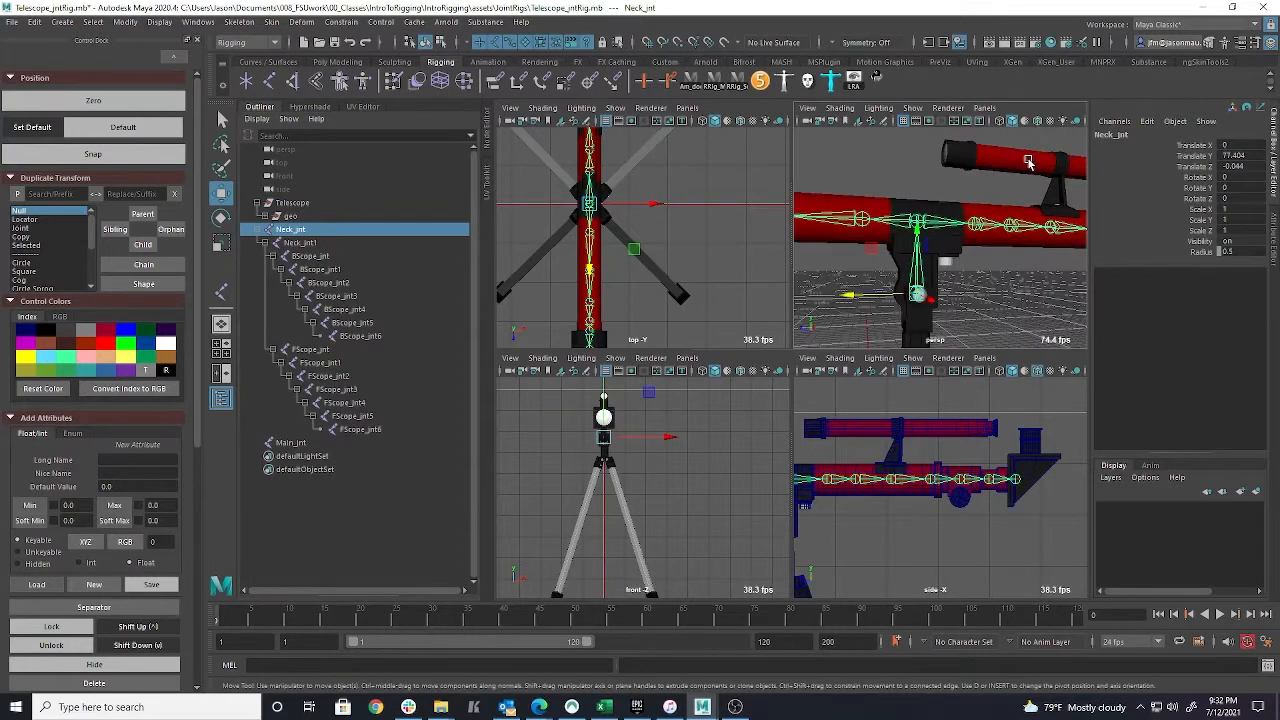
Parent Neck_jnt with its whole hierarchy under Main_jnt and expand the resulting tree
middle_drag(298, 230, 298, 442)
shift+click(258, 230)
alt+drag(940, 260, 943, 318)
key(Up)
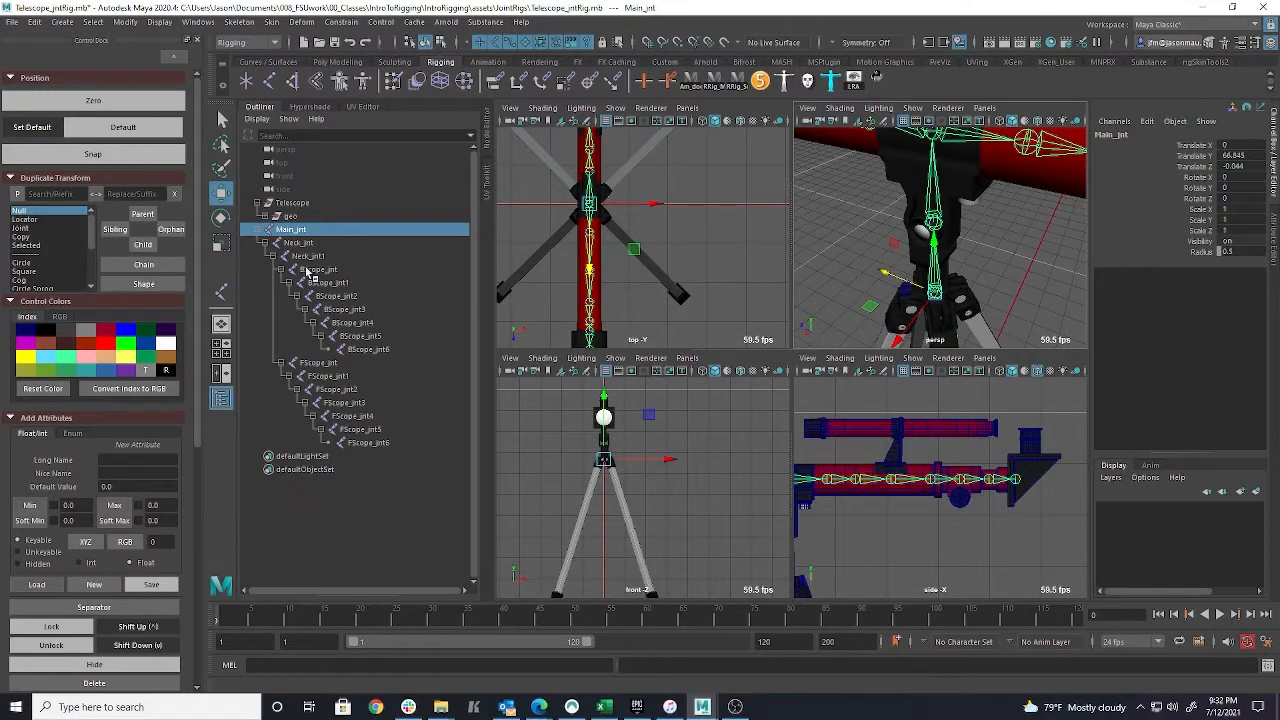
Create a separate joint and position it at a tripod leg's hinge, at about X 2.36, Y 66.69, Z 2.27
click(817, 210)
key(y)
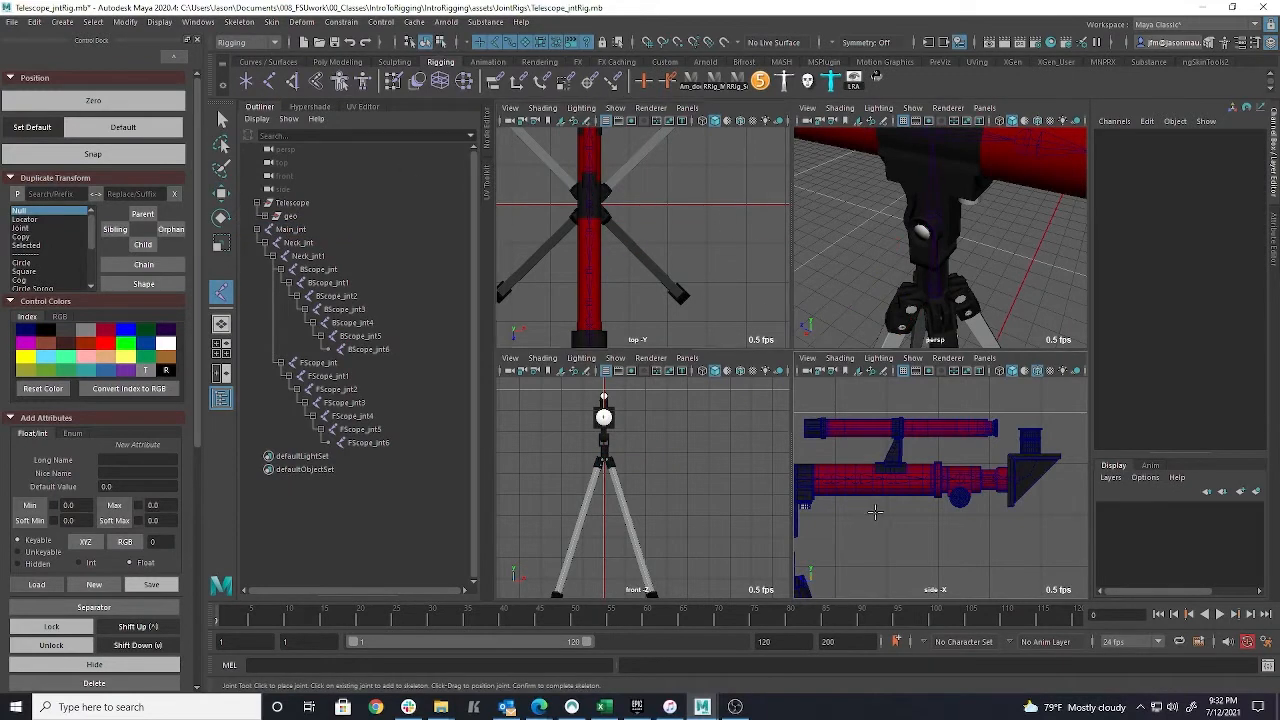
key(space)
alt+middle_drag(525, 497, 833, 301)
click(783, 429)
key(w)
drag(783, 429, 730, 383)
key(space)
key(space)
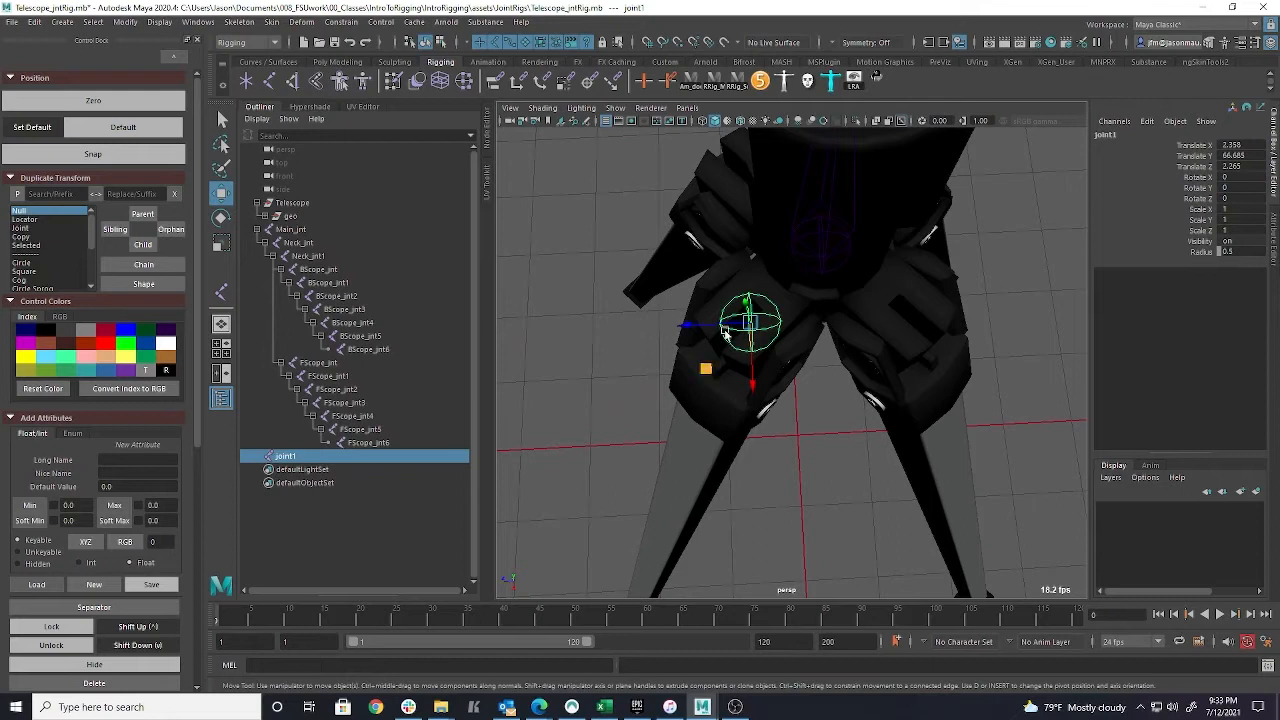
alt+drag(799, 453, 924, 459)
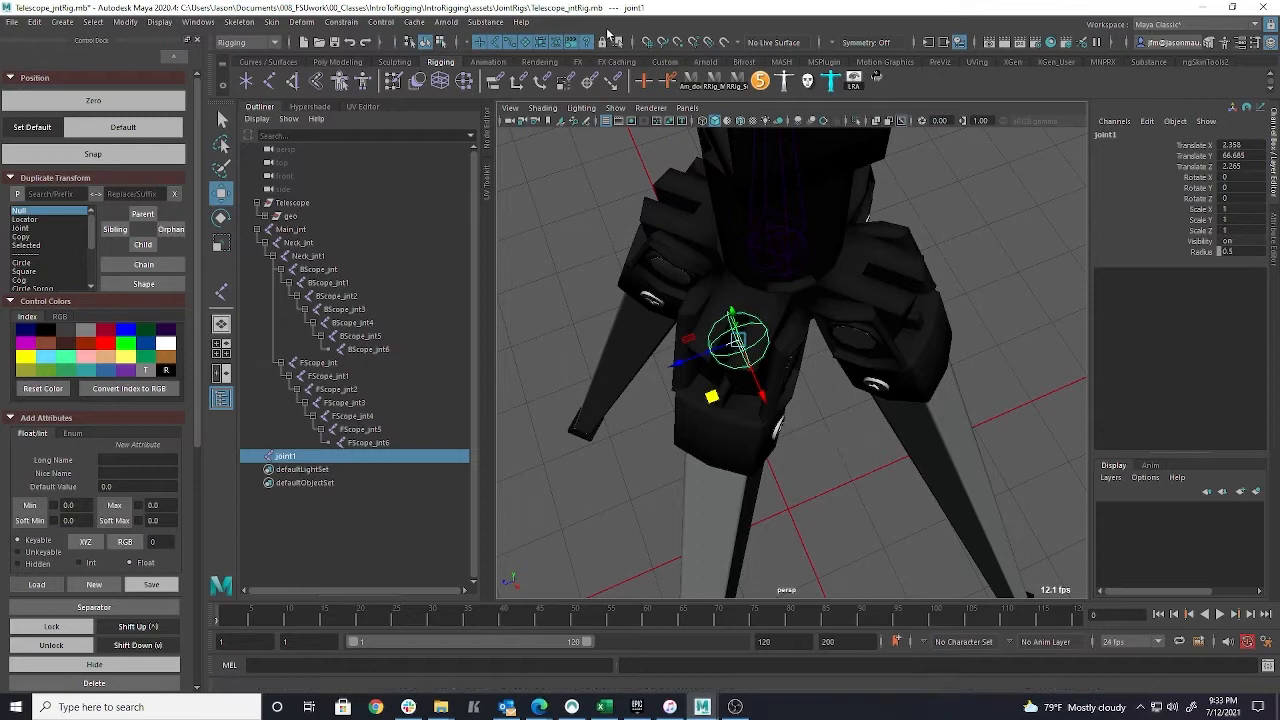
Rotate only joint1's local rotation axes so they line up with the tripod leg's hinge instead of the world axes
click(410, 42)
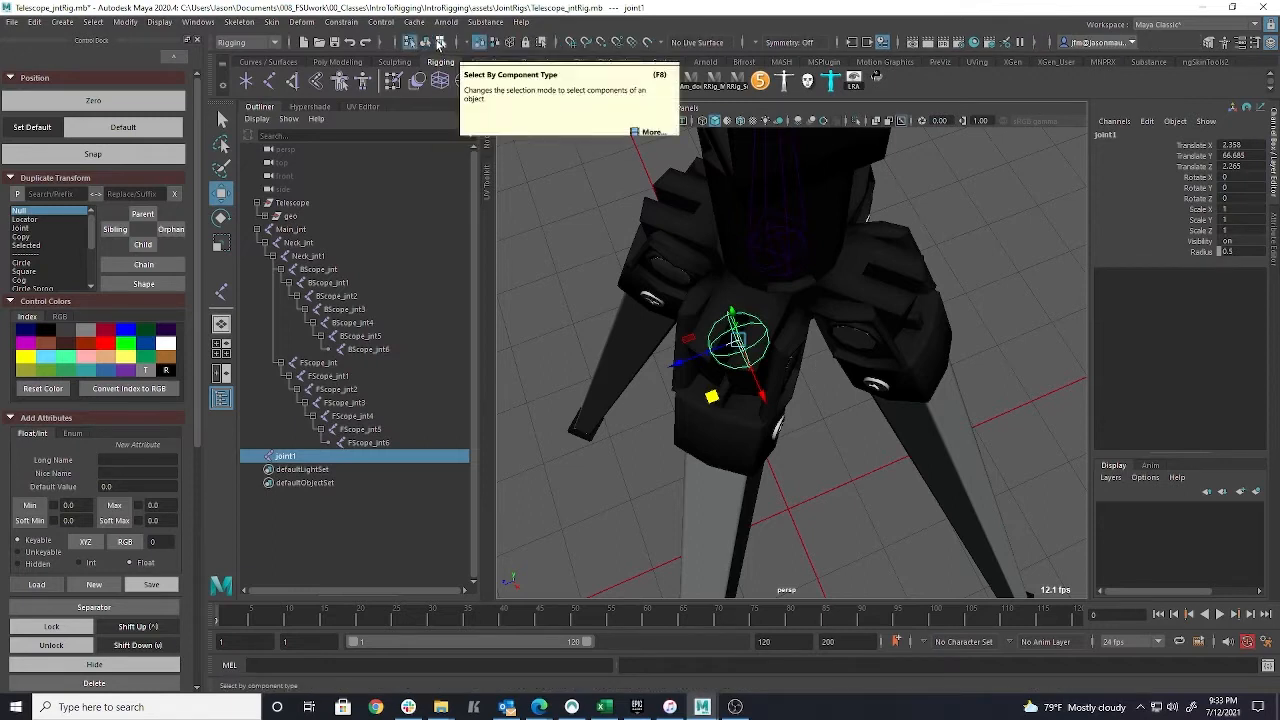
click(440, 42)
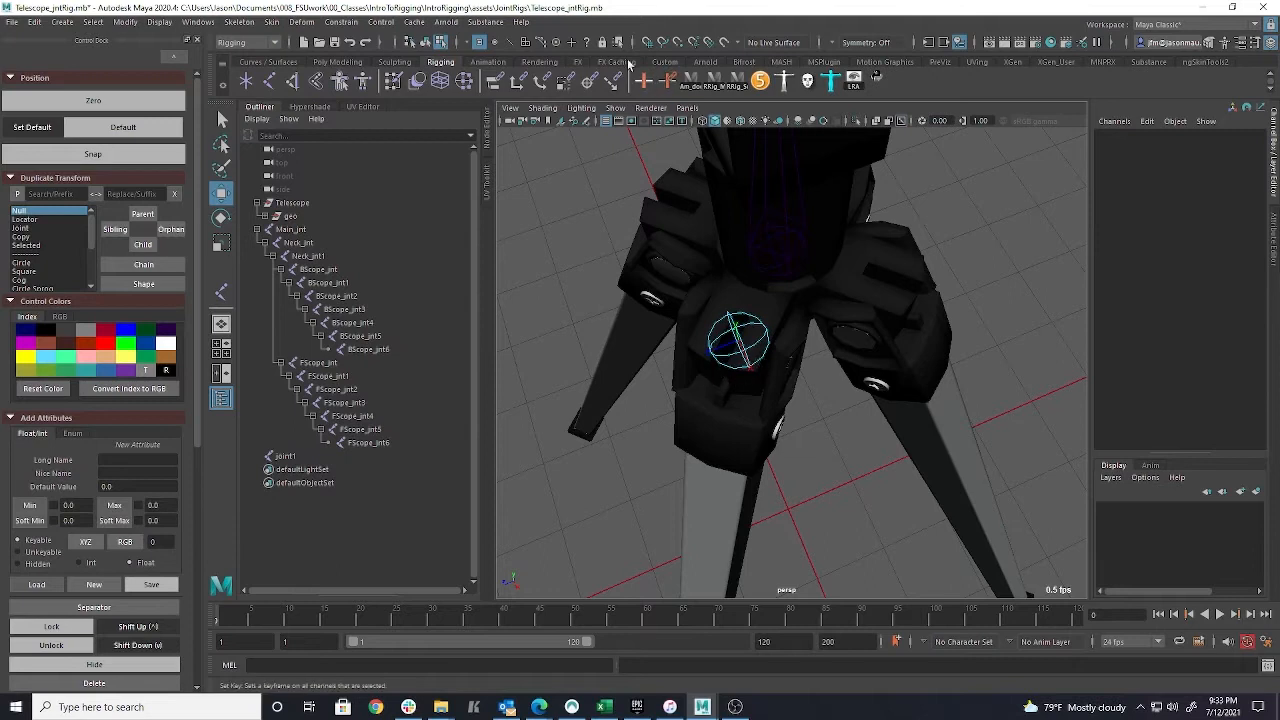
click(586, 40)
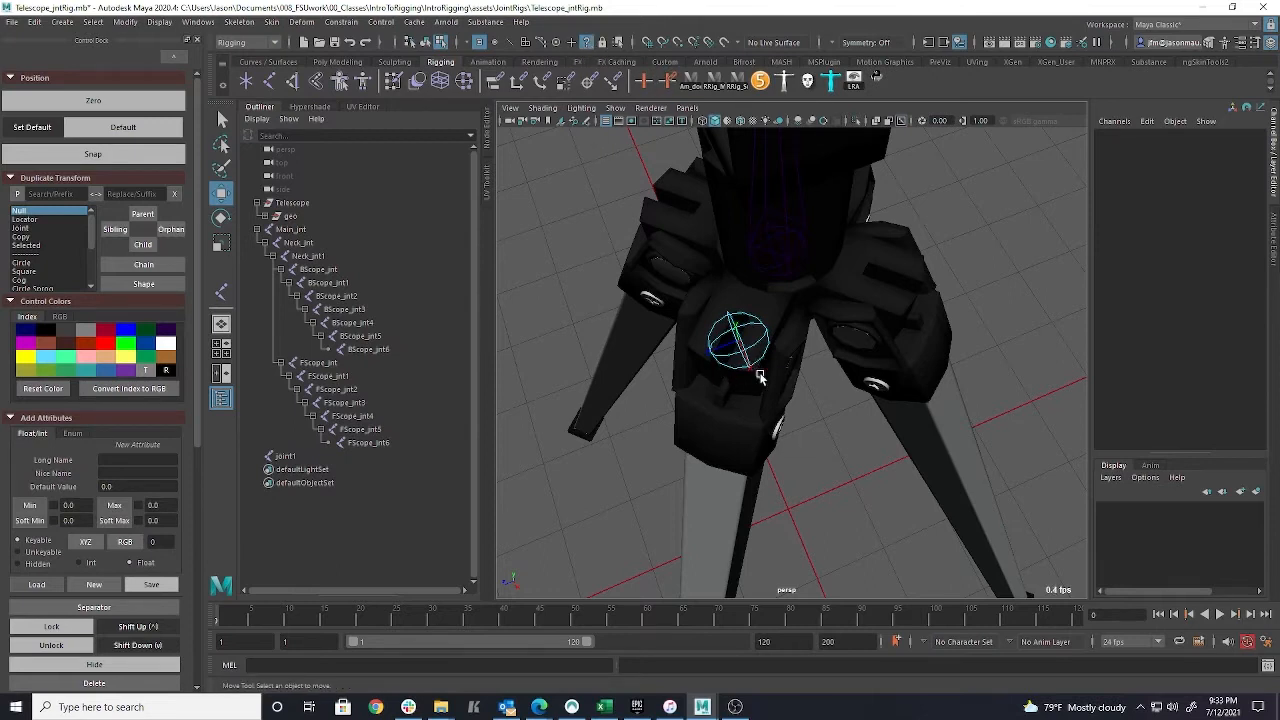
alt+right_drag(747, 375, 781, 375)
click(714, 358)
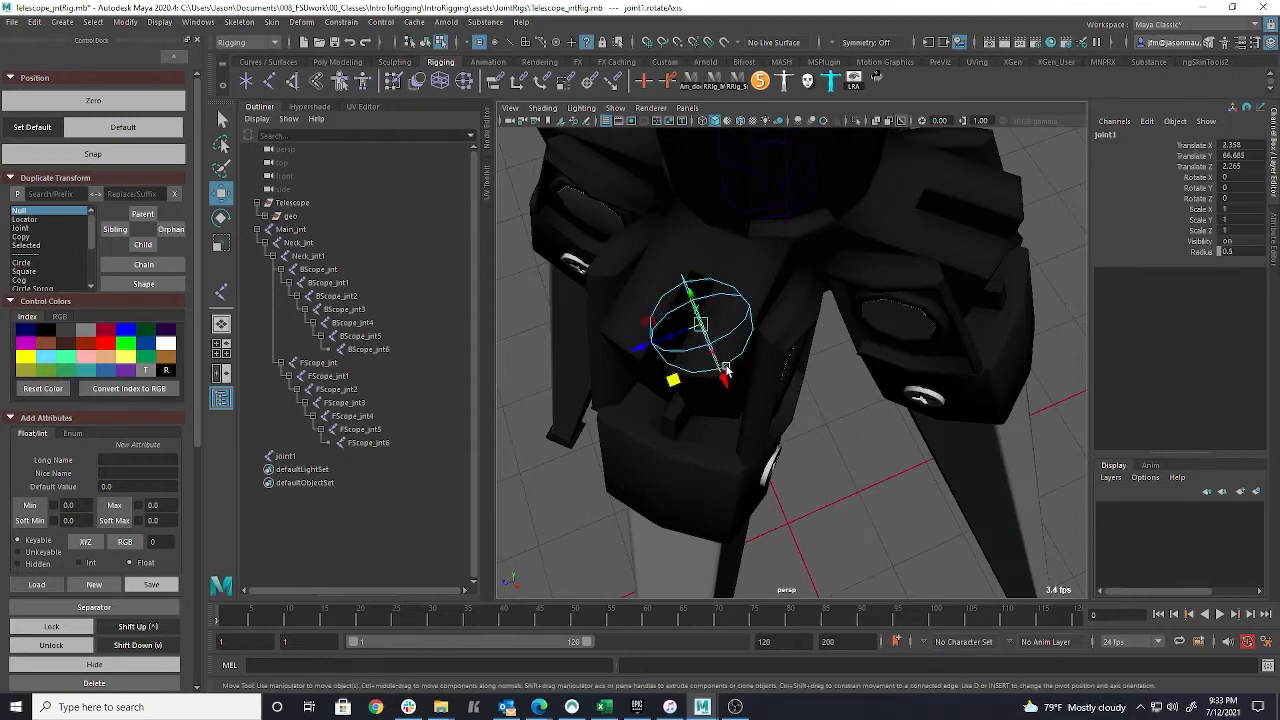
key(e)
drag(714, 380, 748, 371)
alt+drag(828, 393, 912, 389)
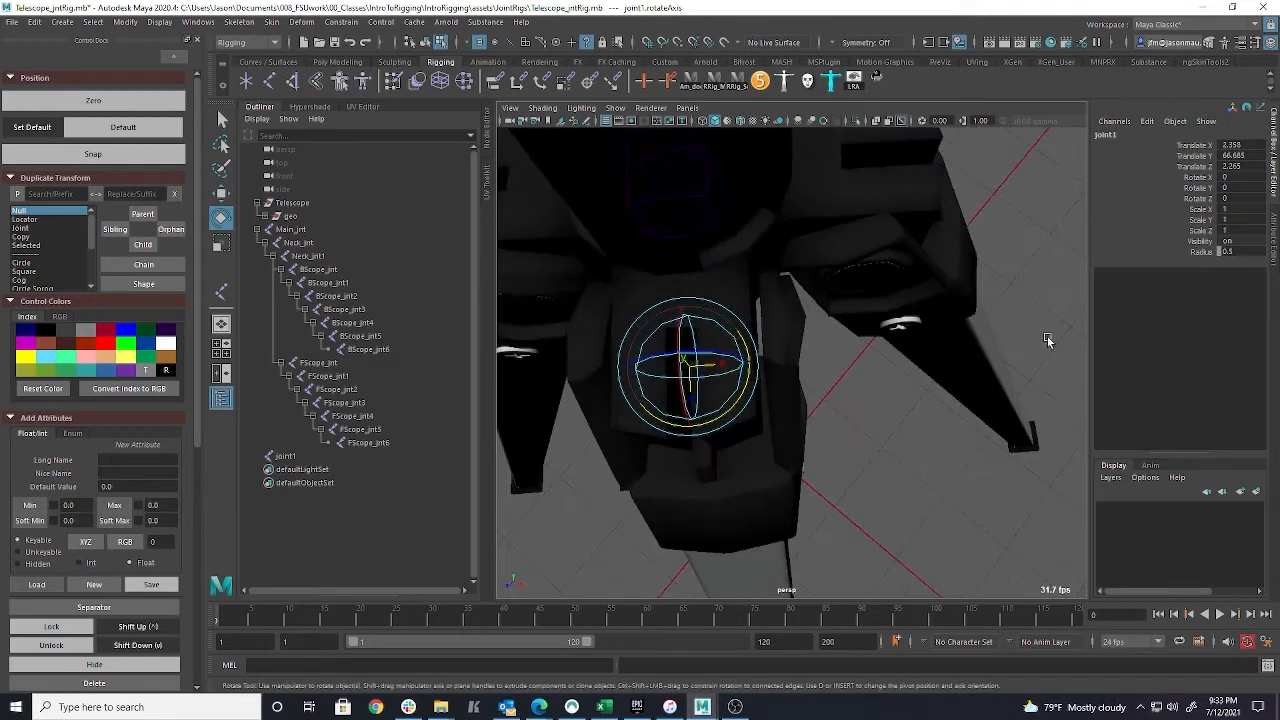
alt+drag(803, 427, 909, 423)
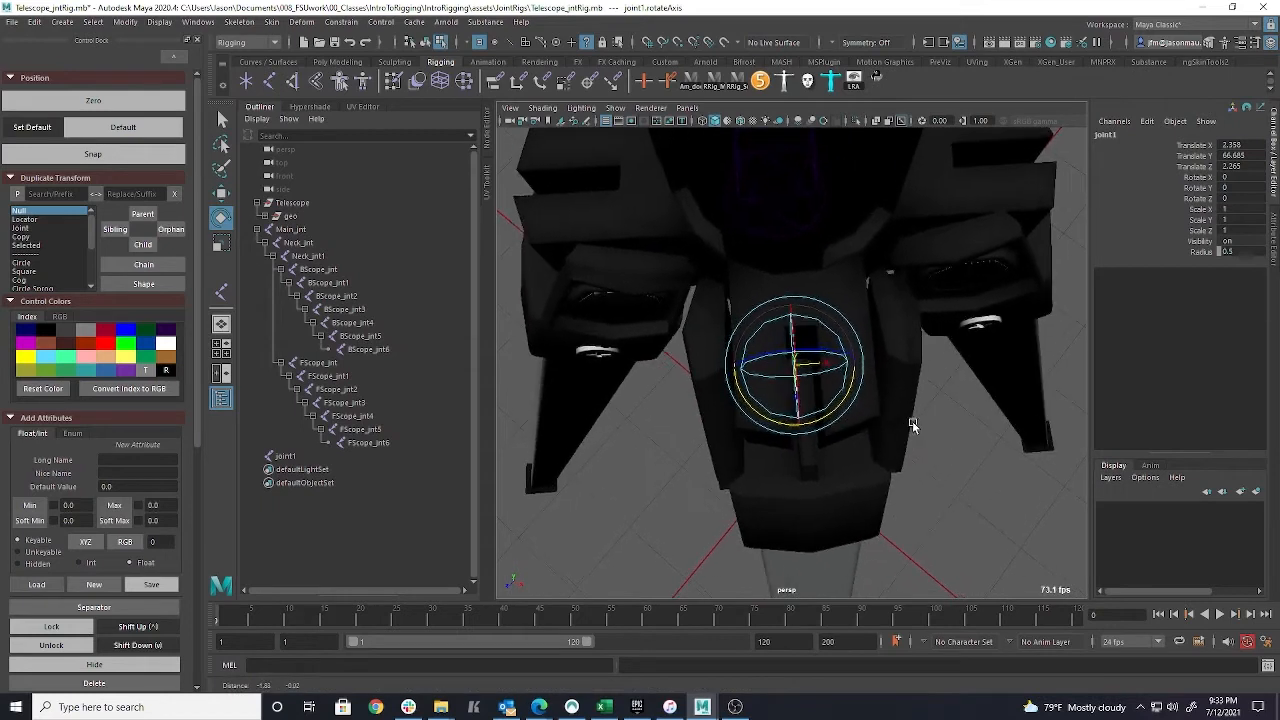
click(822, 418)
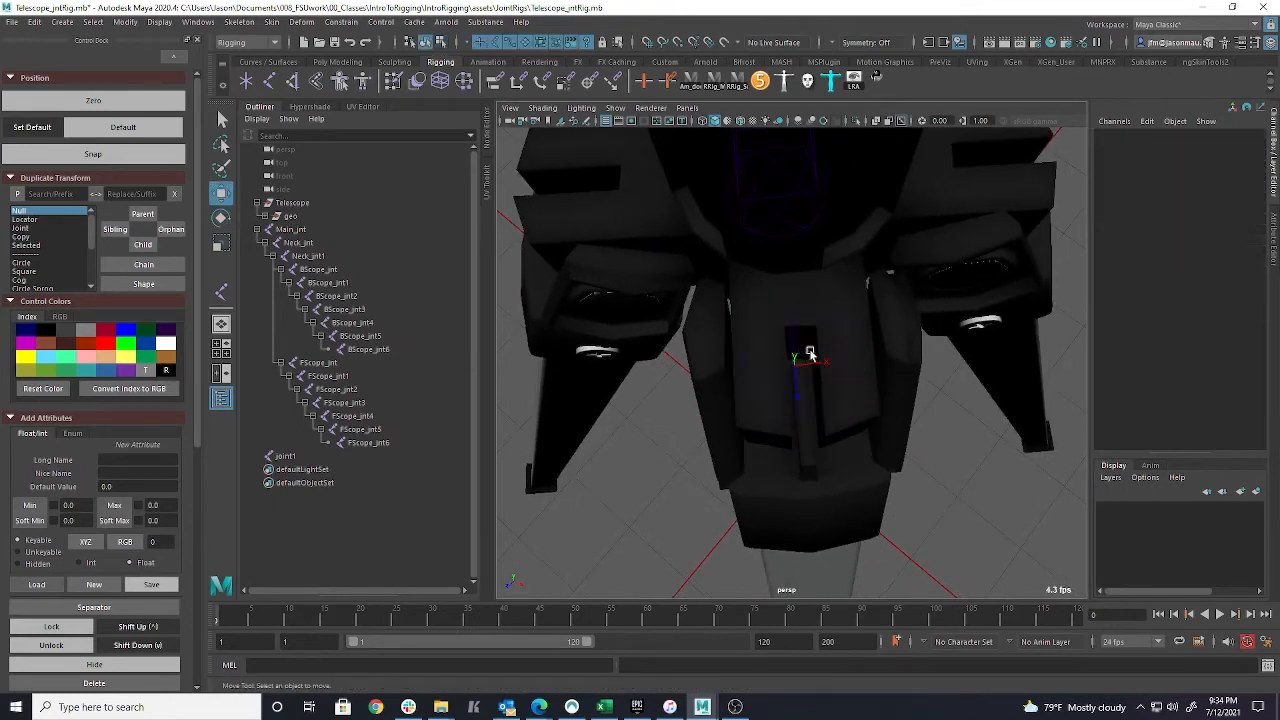
Shift joint1 sideways to the middle of the leg's hinge, at about X 2.4, Z 2.2
click(808, 353)
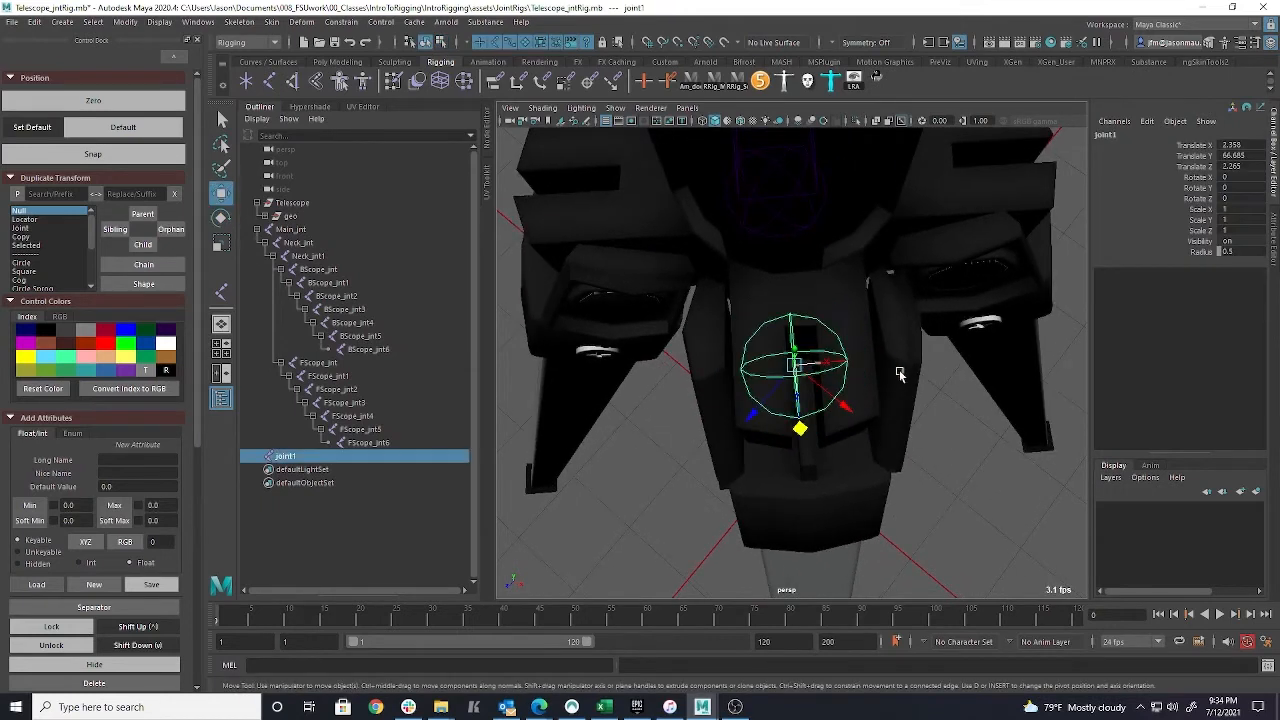
key(e)
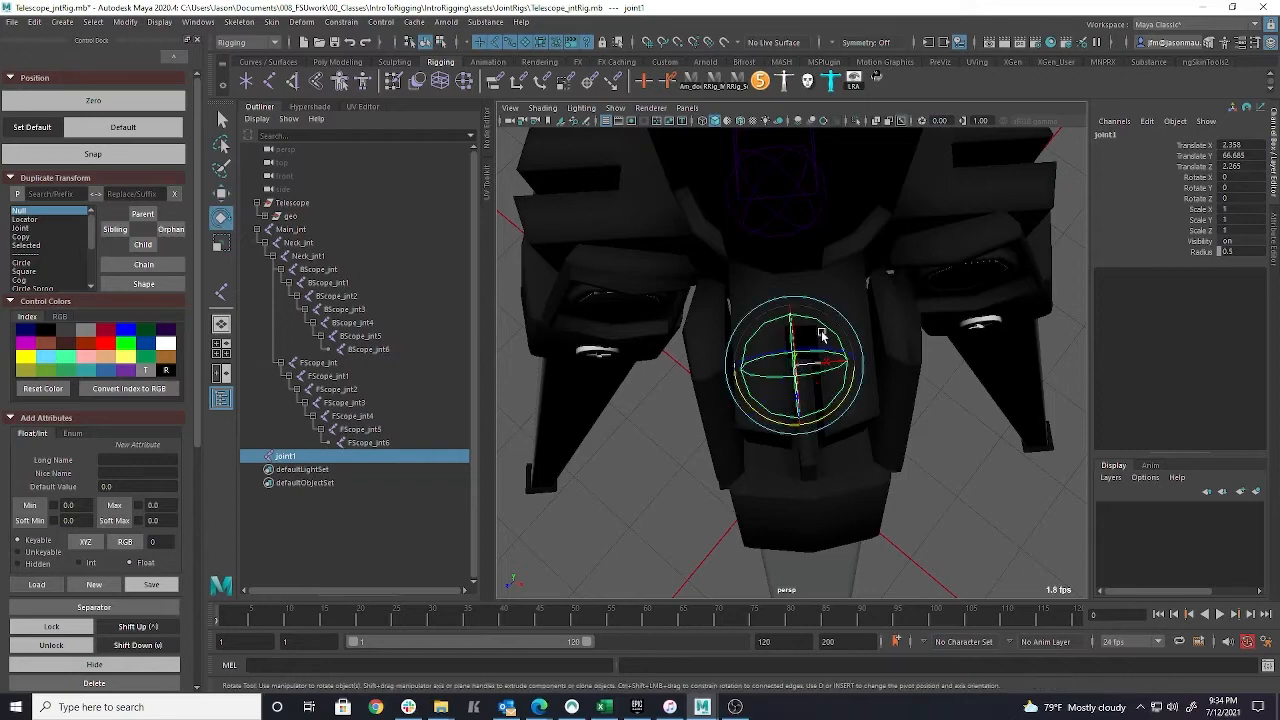
alt+drag(945, 409, 881, 443)
alt+drag(928, 473, 957, 409)
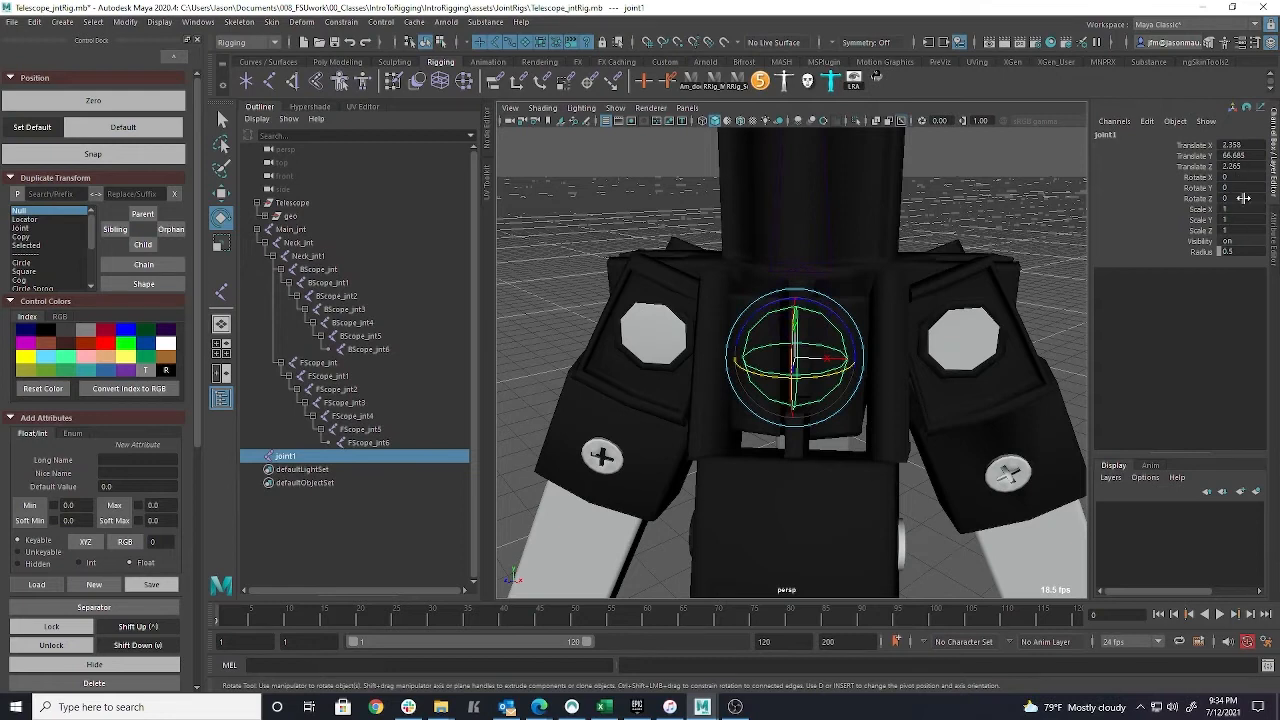
alt+drag(829, 486, 837, 514)
key(w)
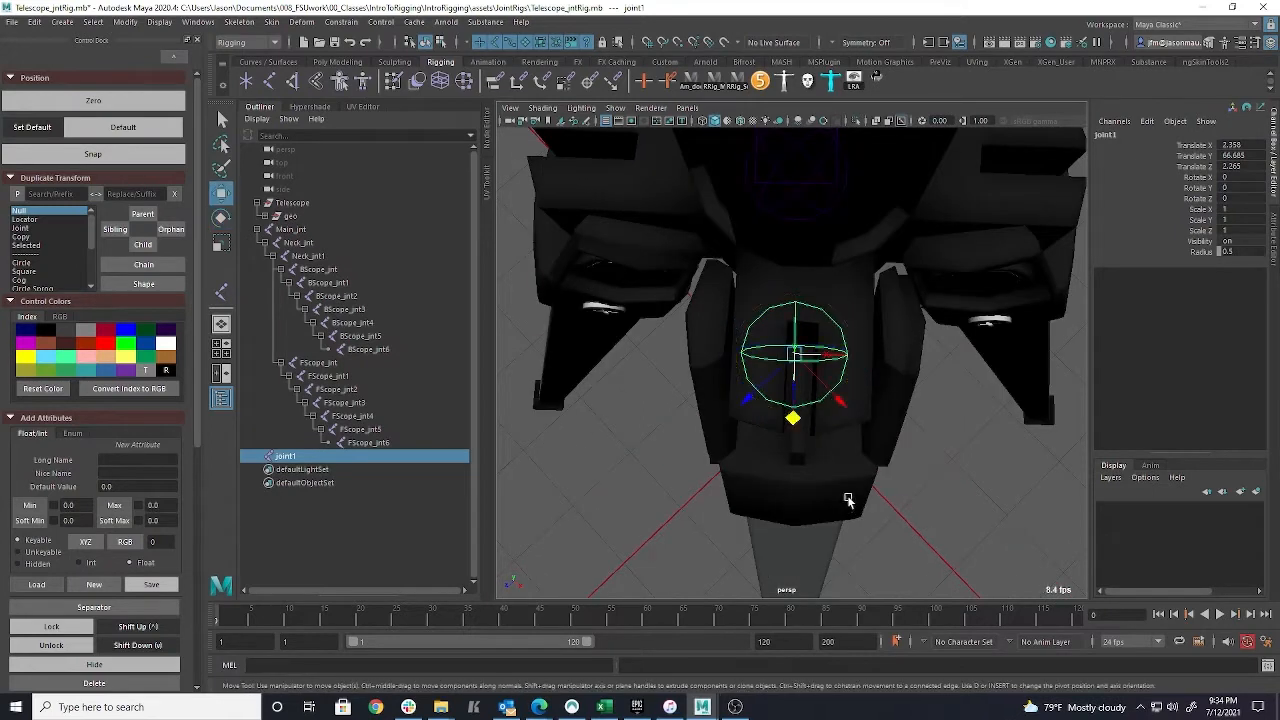
drag(795, 425, 920, 428)
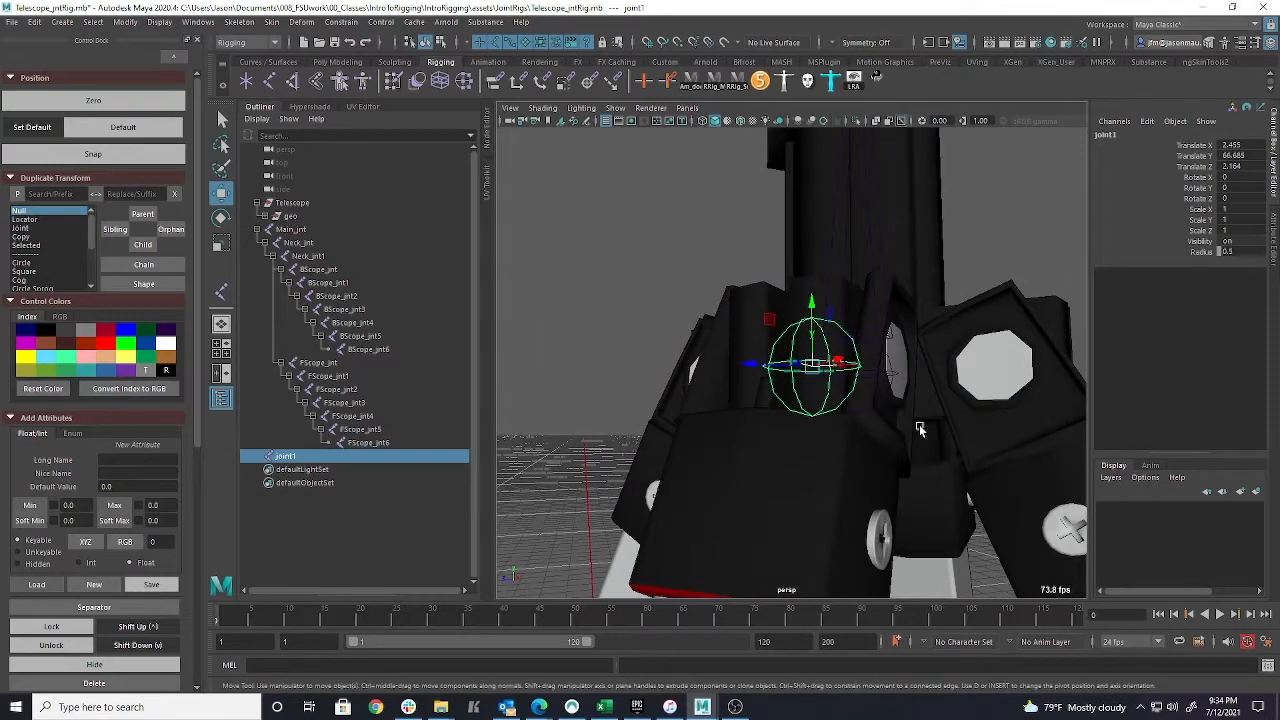
Rename joint1 as FLLeg_jnt
alt+right_drag(920, 428, 566, 434)
double_click(285, 456)
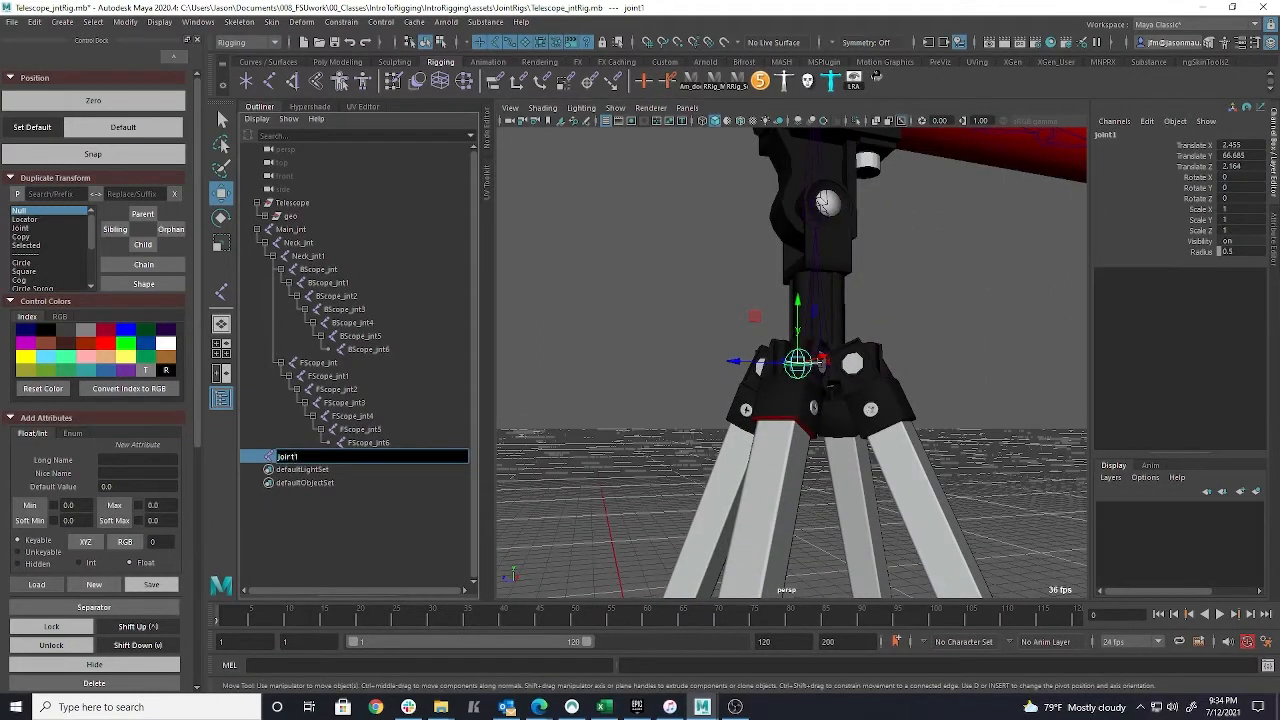
alt+drag(695, 312, 665, 335)
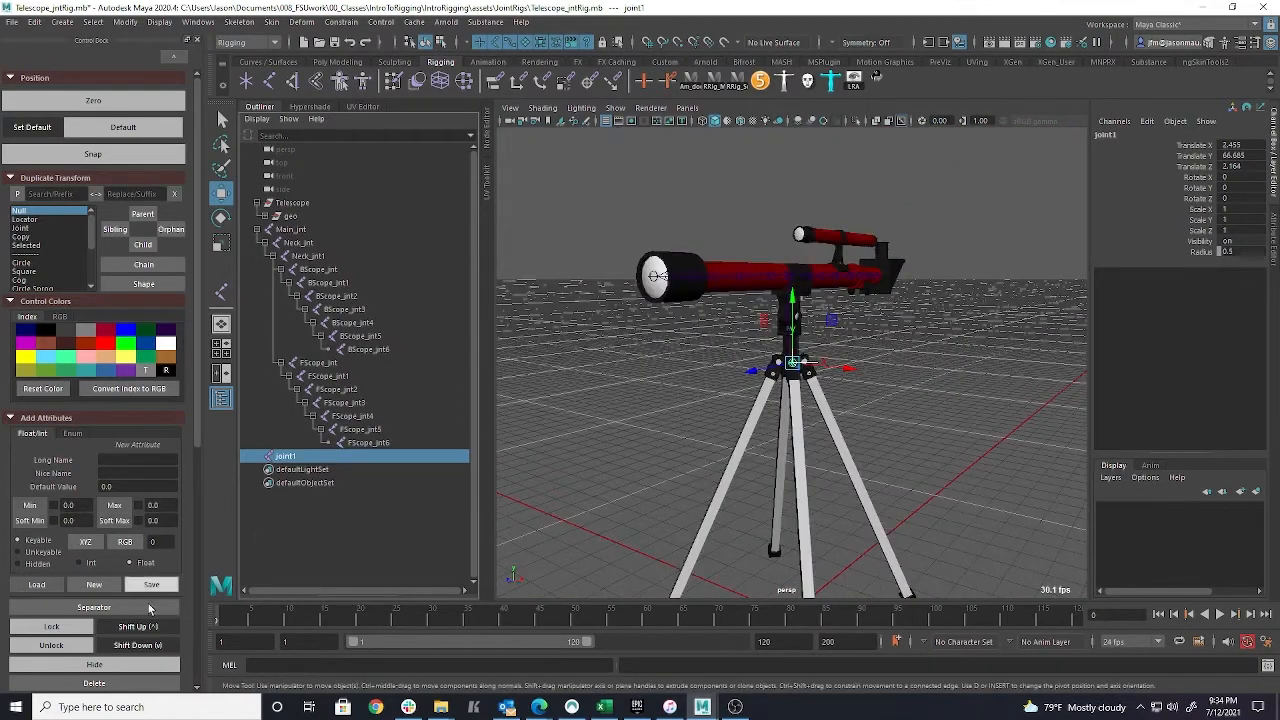
double_click(280, 456)
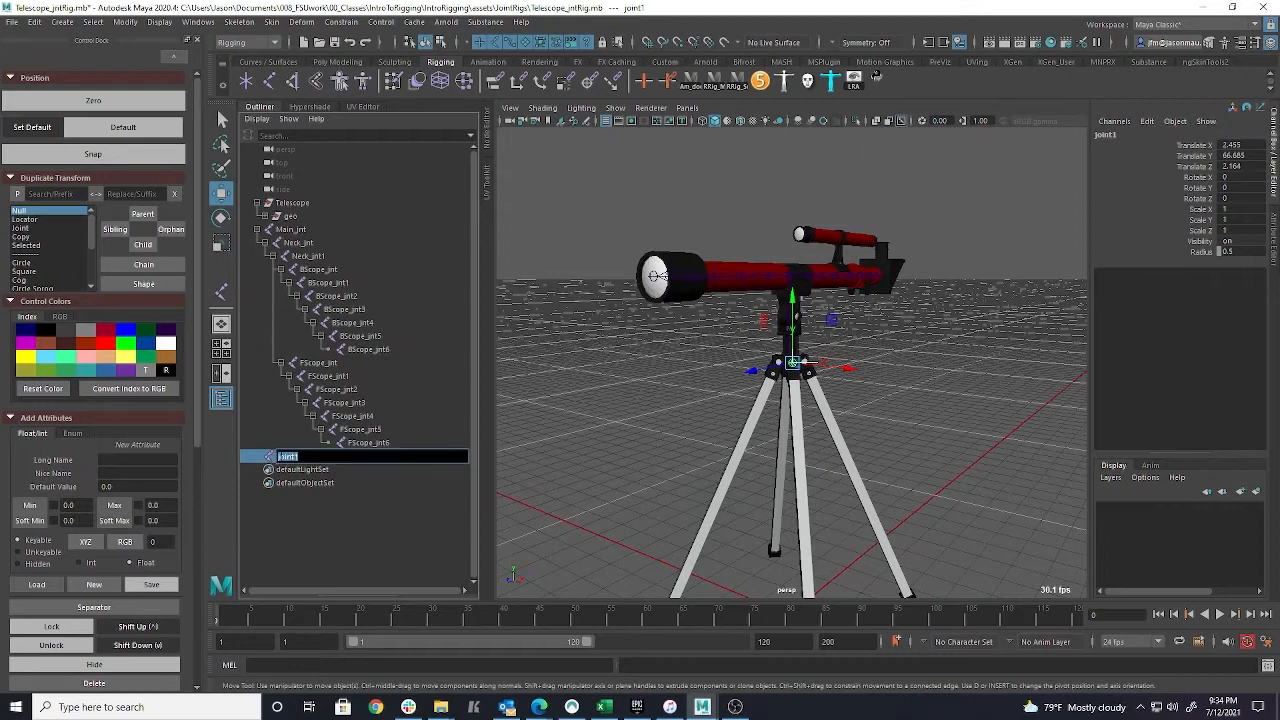
text(FLLeg_jo)
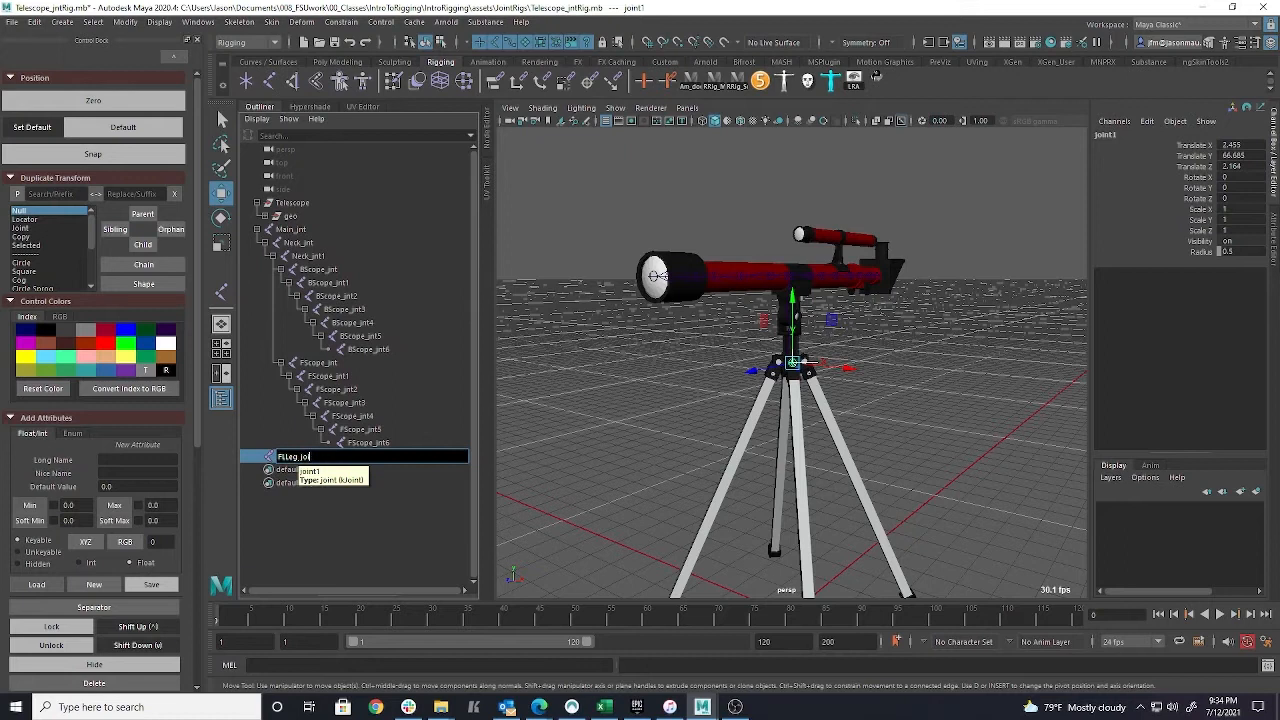
text(nt)
key(Return)
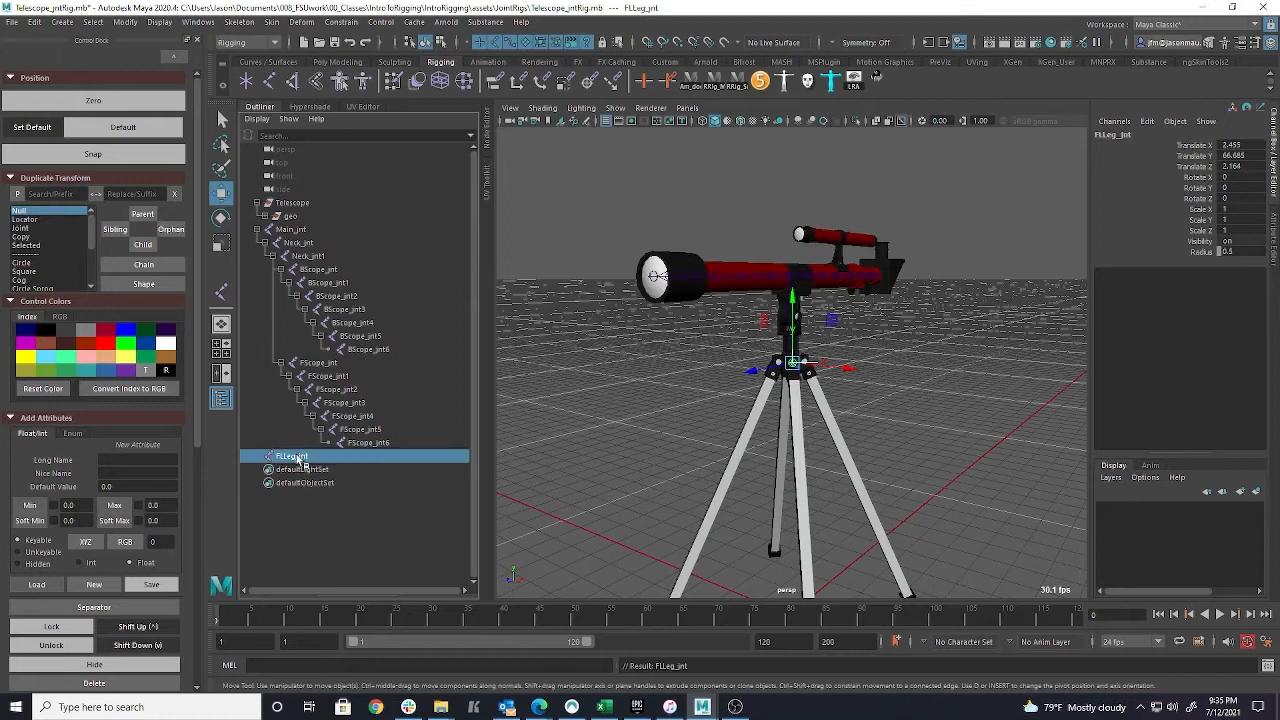
Duplicate FLLeg_jnt and turn on the wireframe overlay on the shaded model
key(ctrl+d)
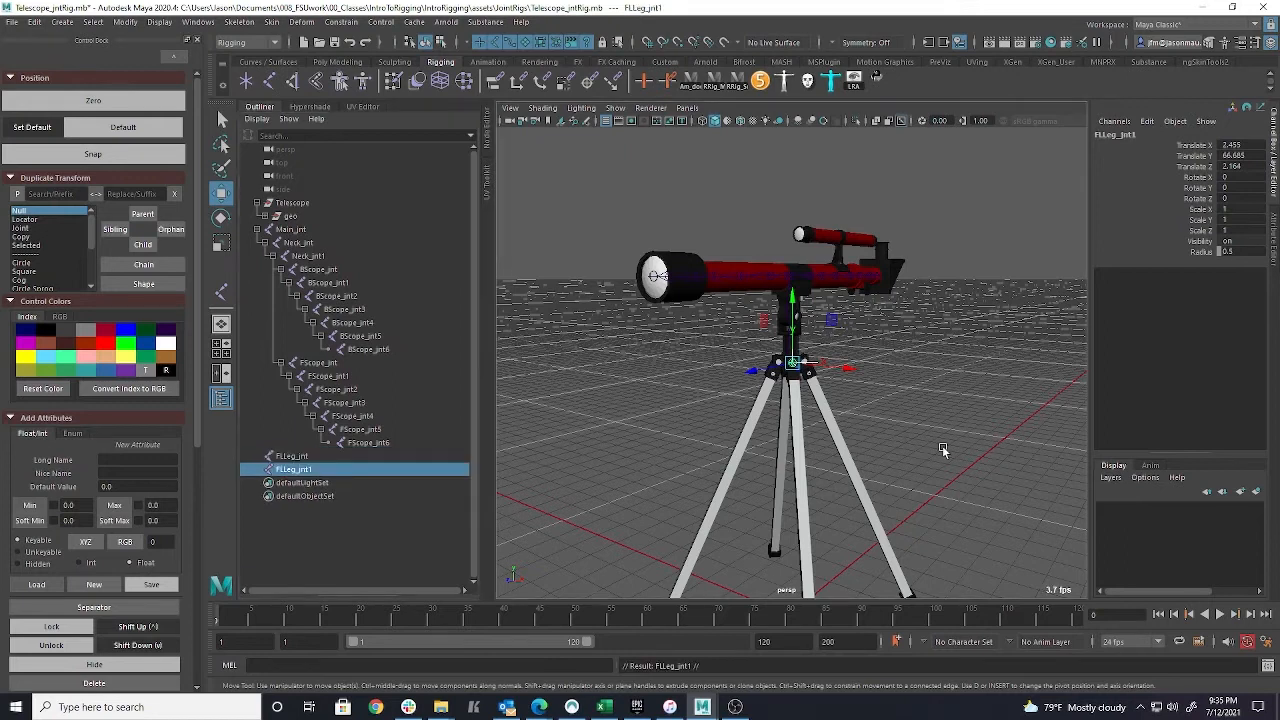
alt+drag(1026, 421, 808, 432)
alt+middle_drag(808, 432, 952, 297)
click(739, 121)
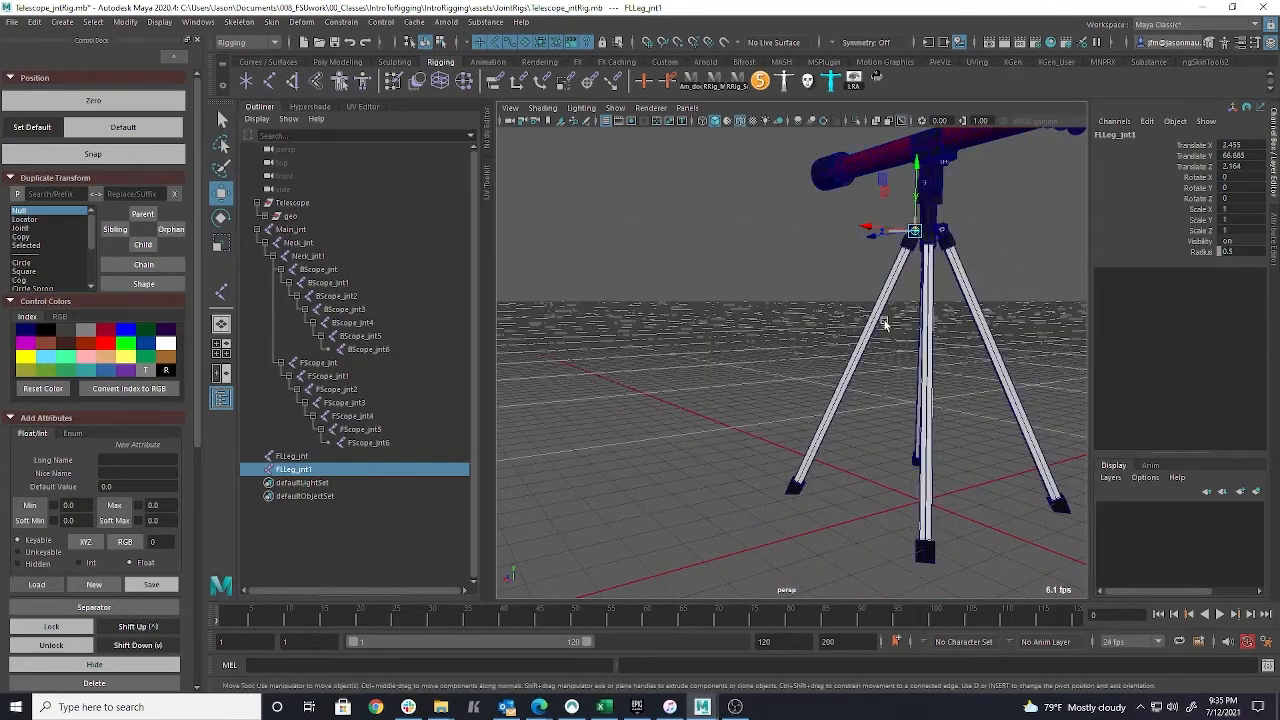
Move the duplicated joint FLLeg_jnt1 down to the base of the same leg's foot, at about X 23.2, Y 0.1, Z 23.35
alt+drag(828, 418, 839, 333)
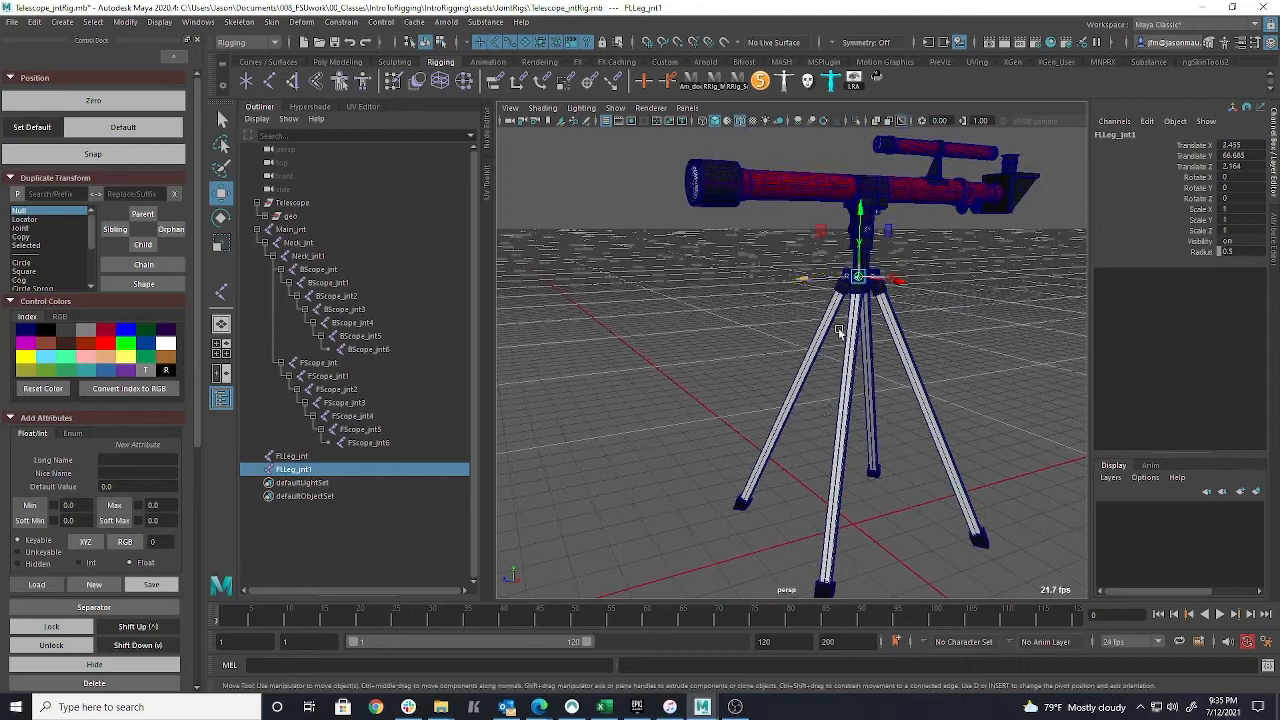
alt+middle_drag(848, 497, 808, 461)
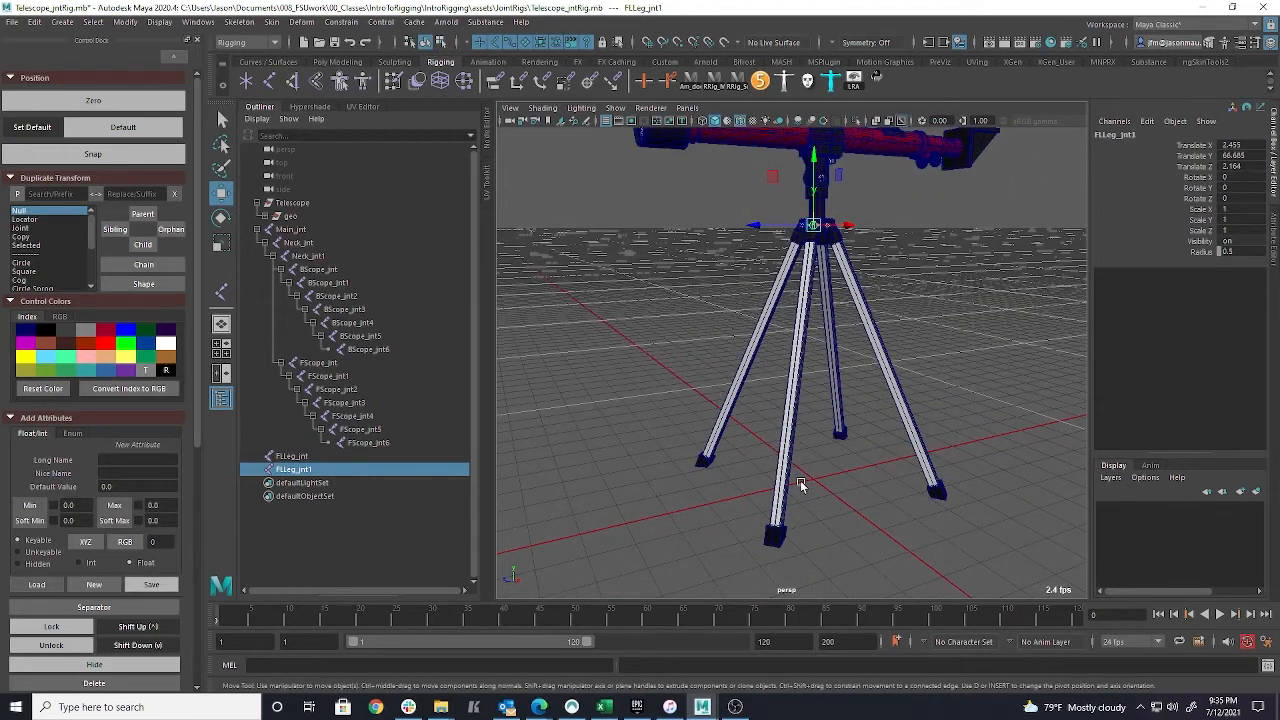
alt+drag(822, 461, 788, 262)
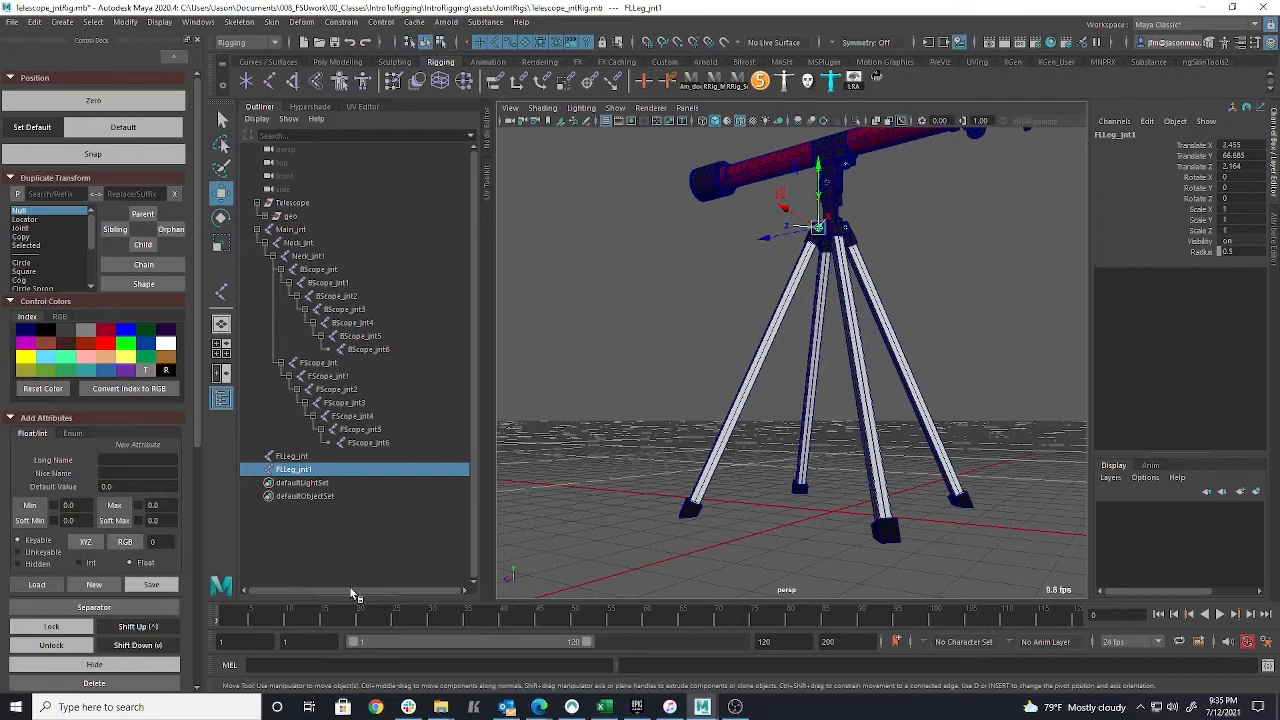
alt+drag(695, 515, 789, 476)
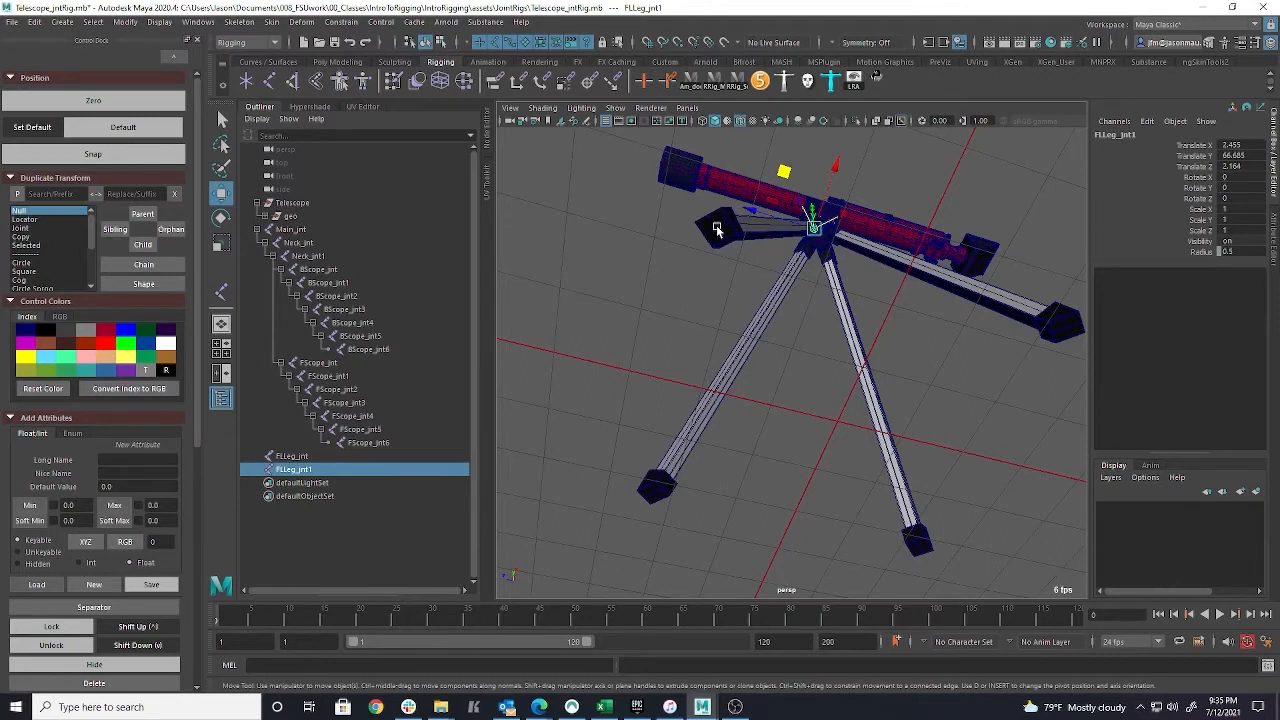
drag(815, 231, 722, 220)
key(f)
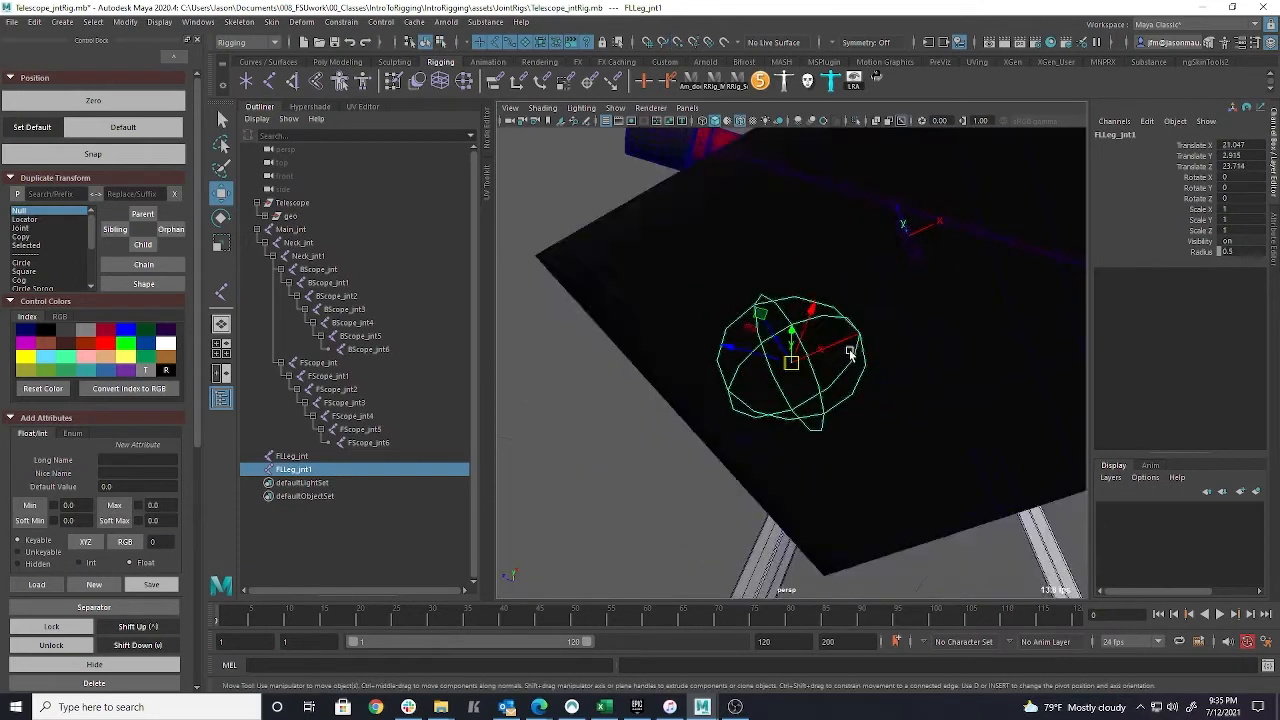
scroll(850, 354, down, 3)
key(v)
drag(793, 369, 894, 383)
alt+right_drag(894, 383, 426, 366)
alt+middle_drag(946, 371, 883, 585)
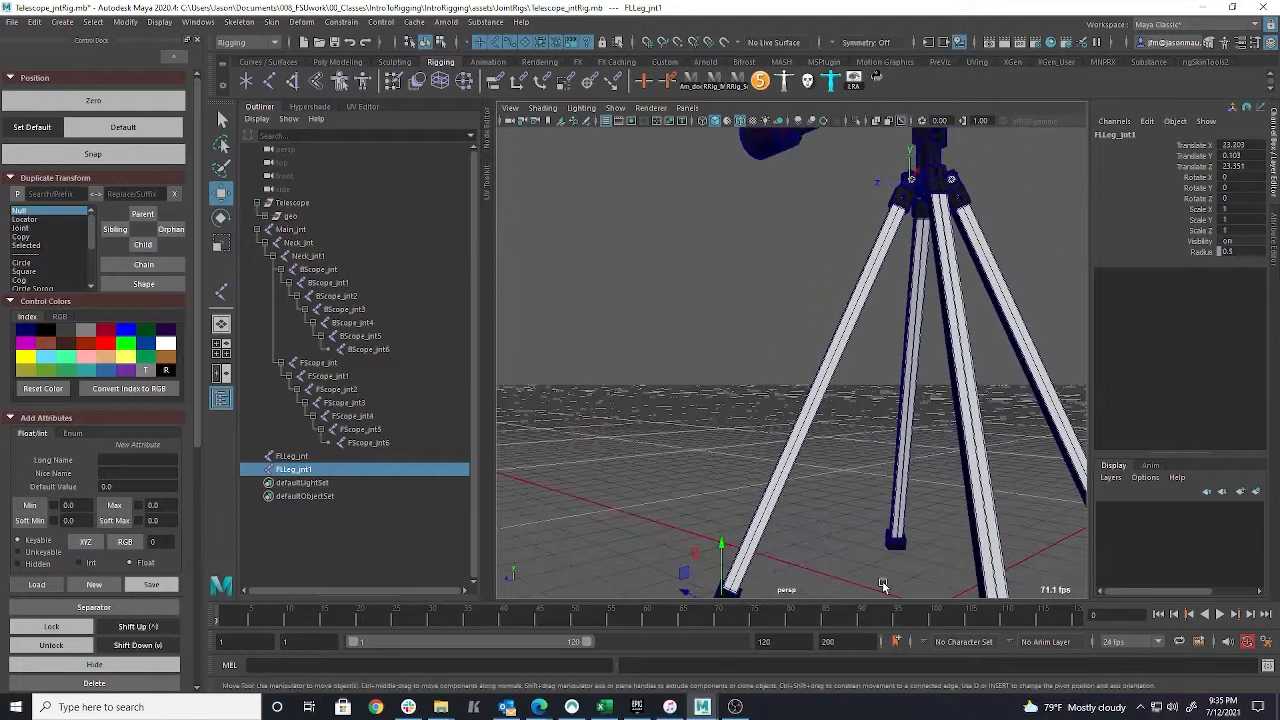
Parent FLLeg_jnt1 under FLLeg_jnt to form the leg's joint chain
middle_drag(294, 472, 298, 457)
click(304, 459)
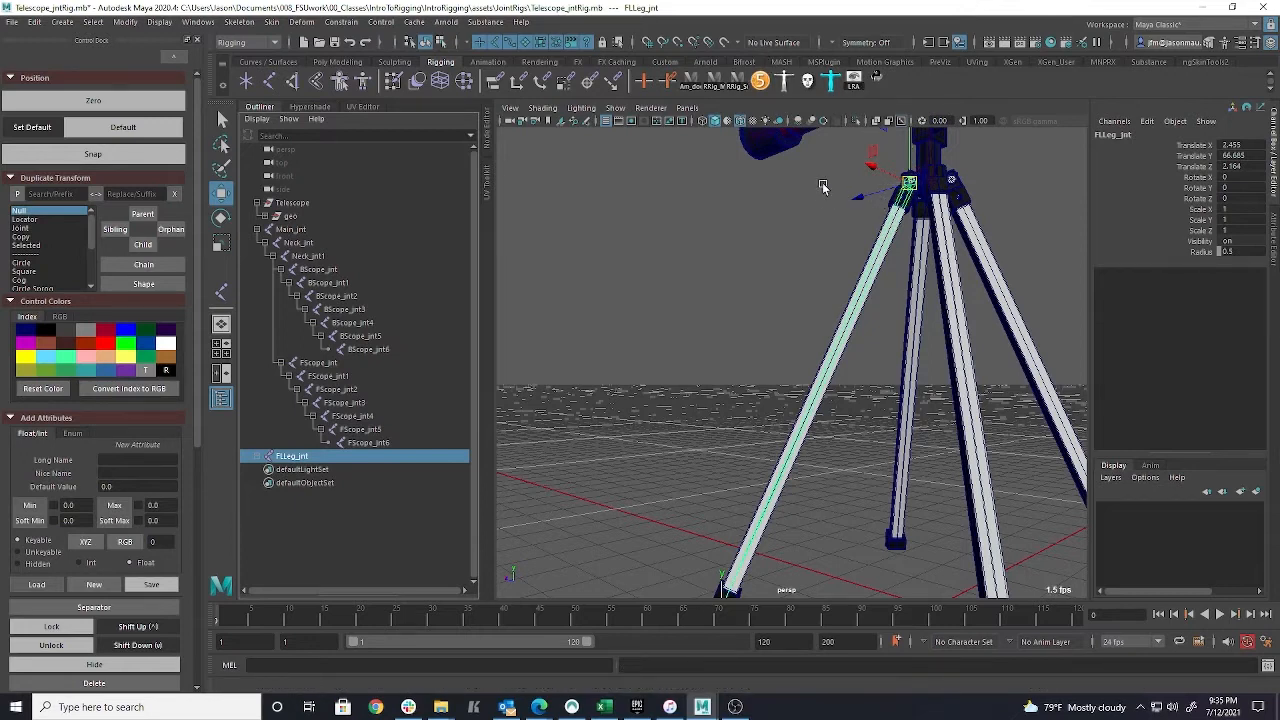
alt+middle_drag(823, 187, 732, 283)
Orient the FLLeg_jnt chain with the XYZ axis order and Y up as the secondary axis orientation
click(854, 82)
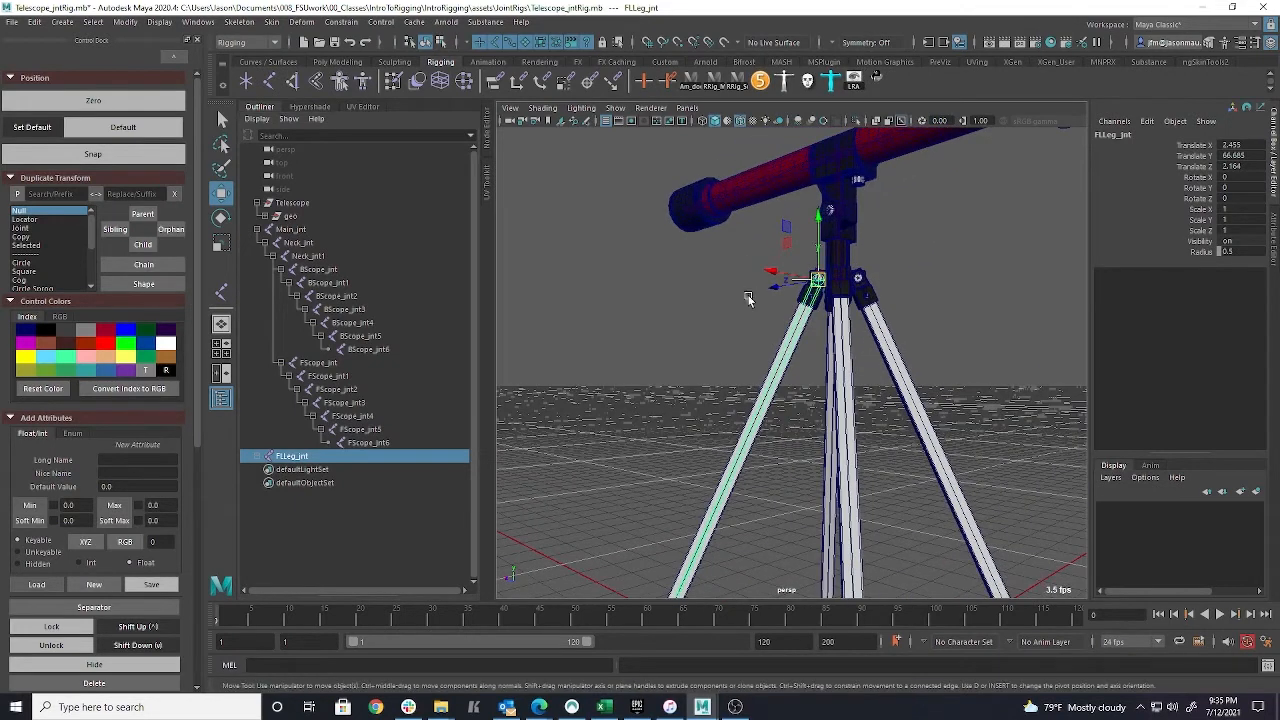
scroll(749, 294, down, 5)
scroll(751, 287, up, 5)
alt+drag(743, 283, 883, 278)
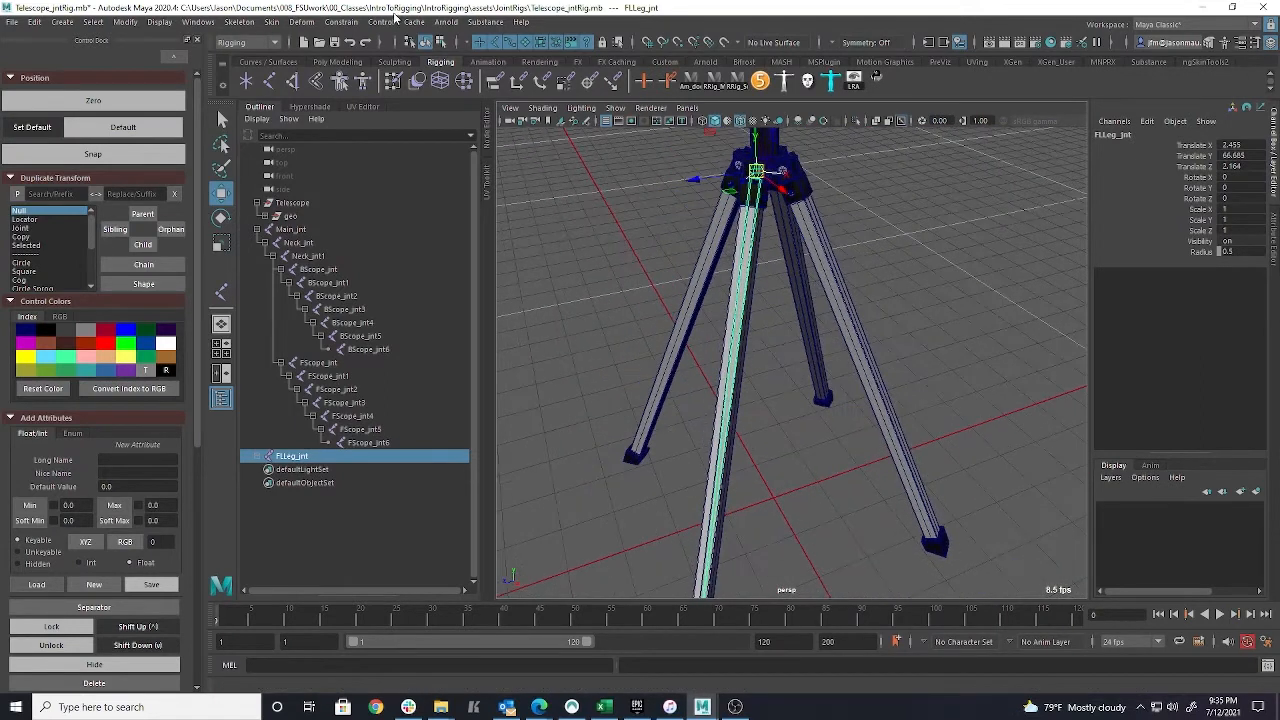
click(341, 22)
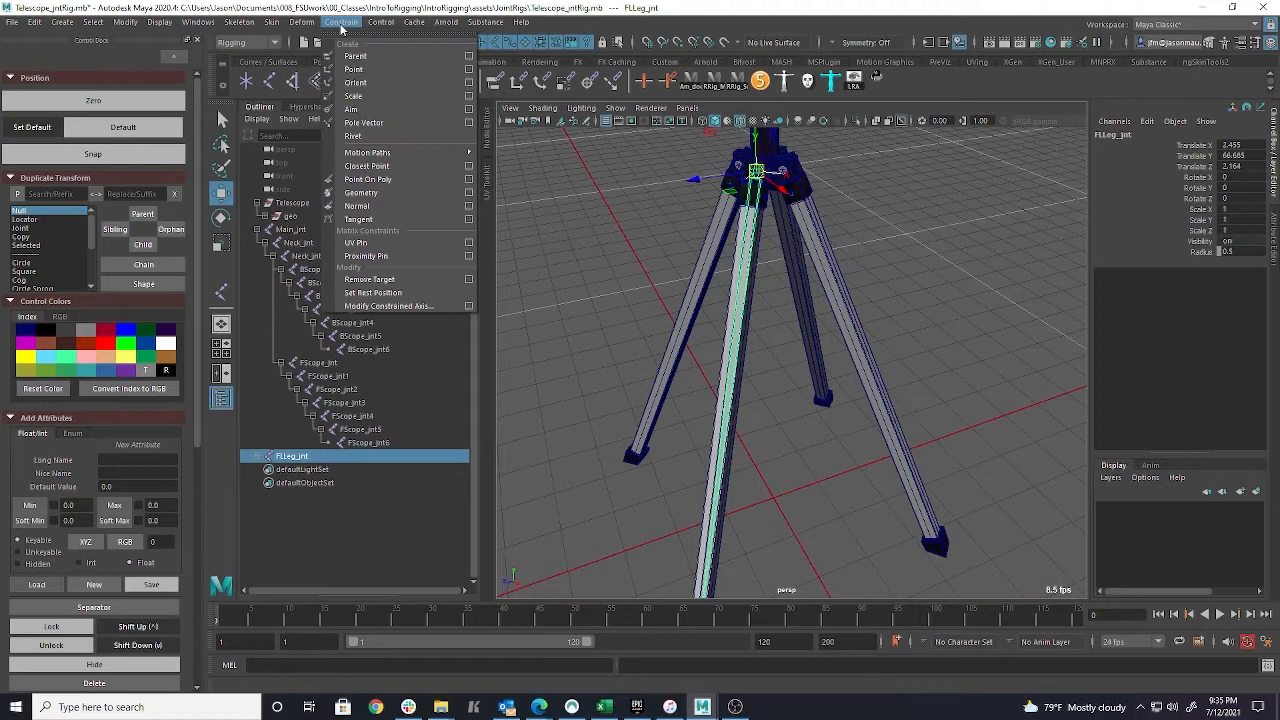
mouse_move(239, 22)
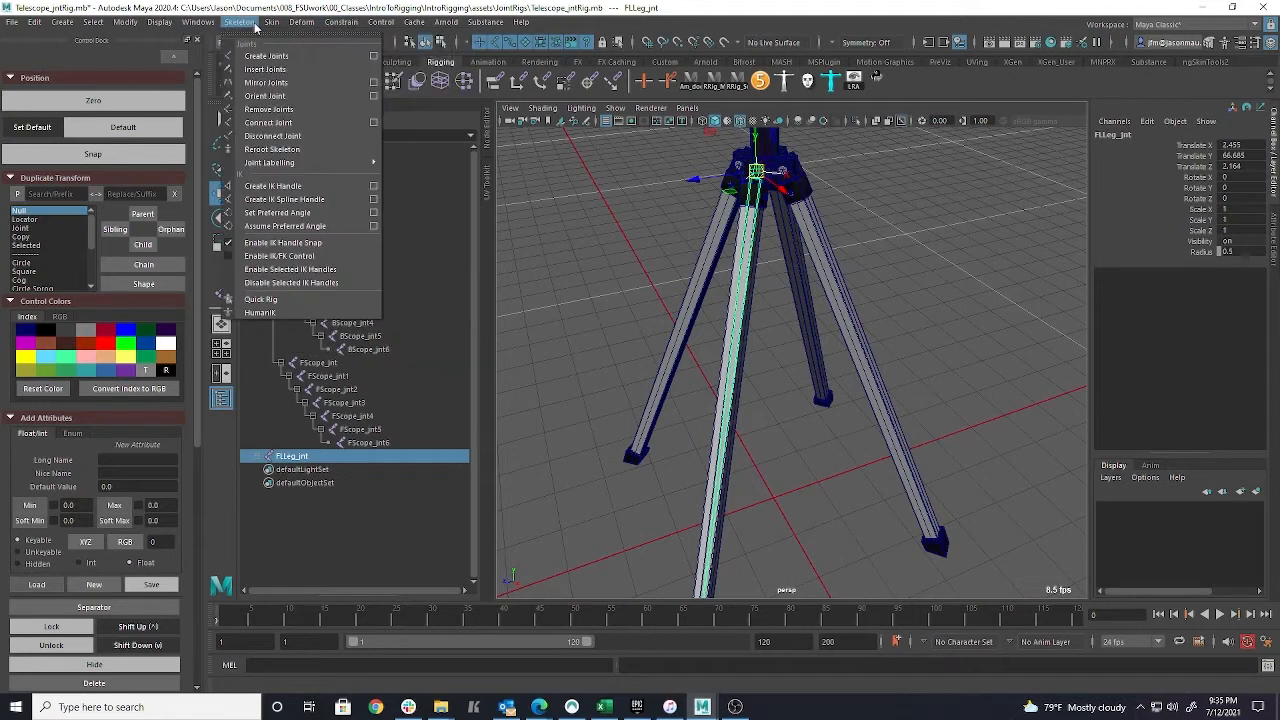
click(267, 96)
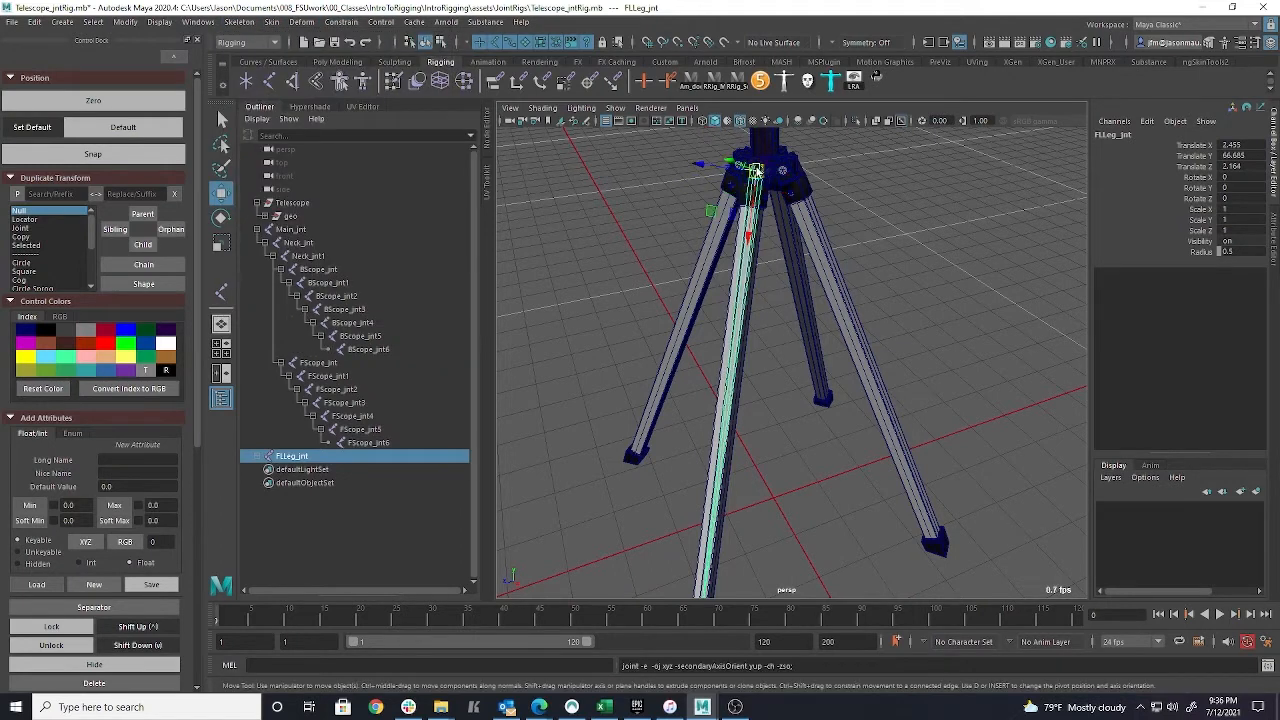
Expand the FLLeg_jnt hierarchy and examine the axis orientation of the hinge joint and foot joint
alt+drag(780, 472, 772, 411)
alt+middle_drag(772, 411, 795, 349)
alt+drag(795, 349, 594, 458)
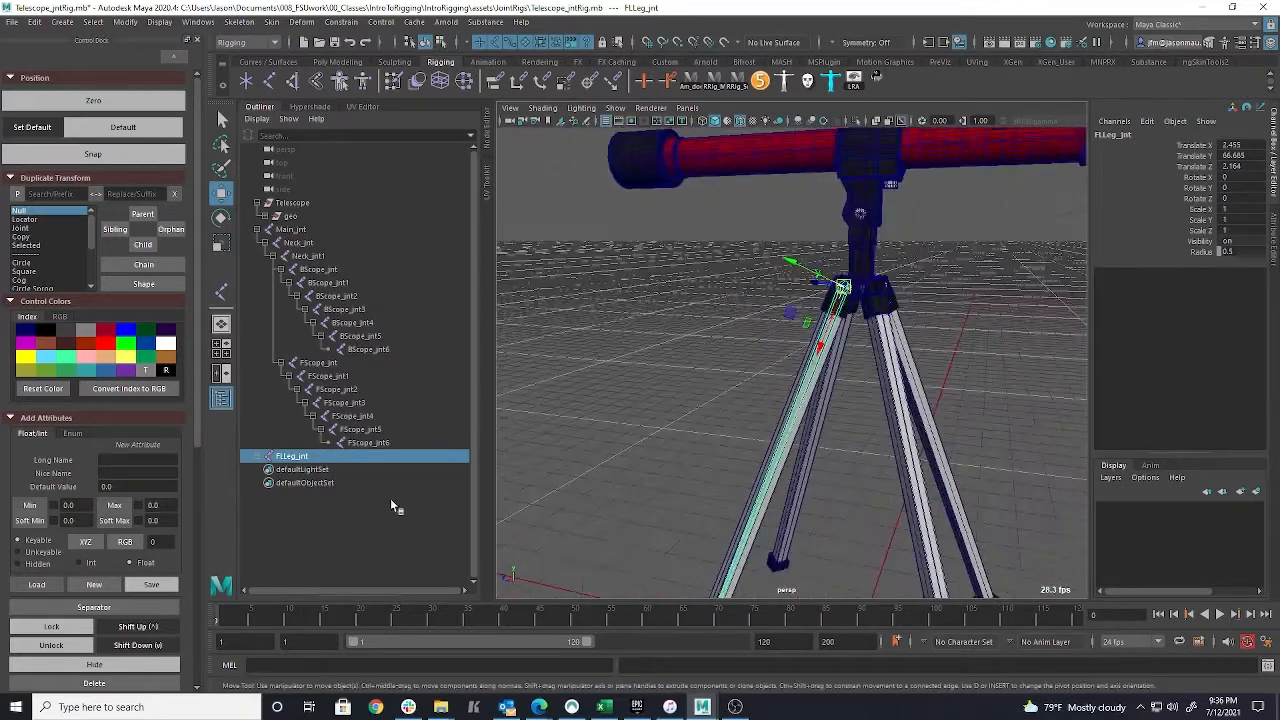
click(262, 457)
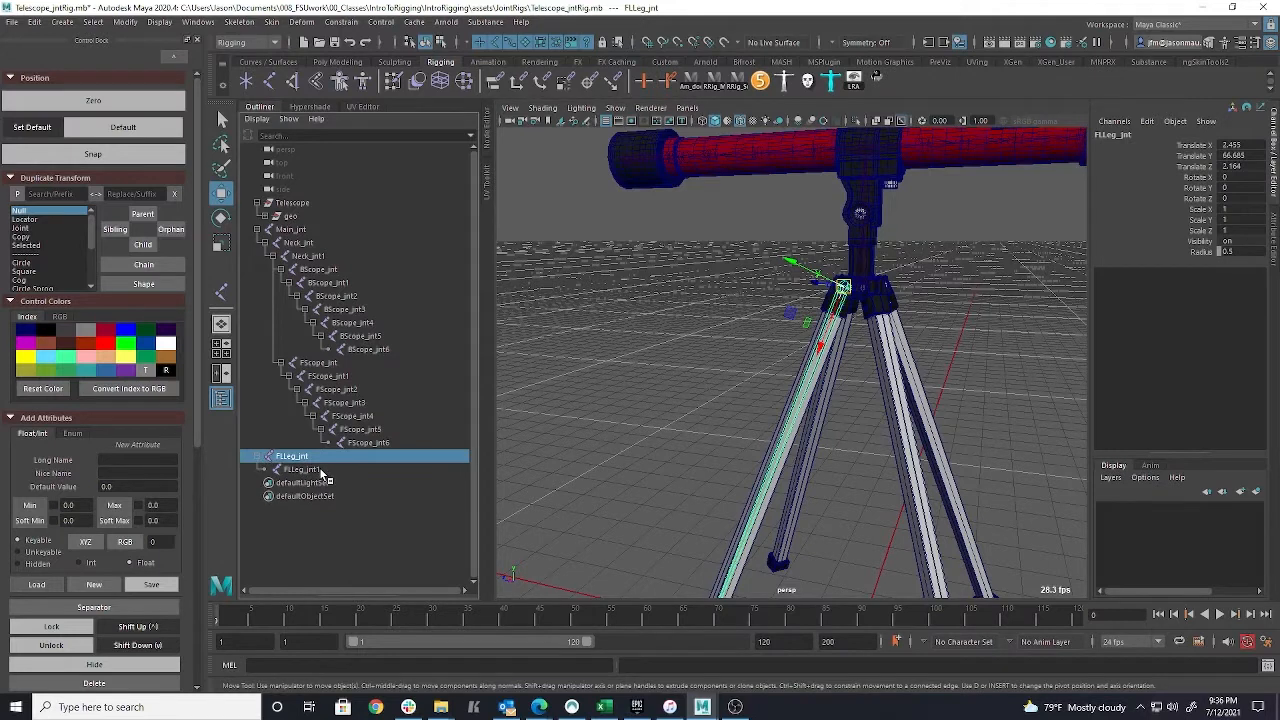
click(301, 469)
key(f)
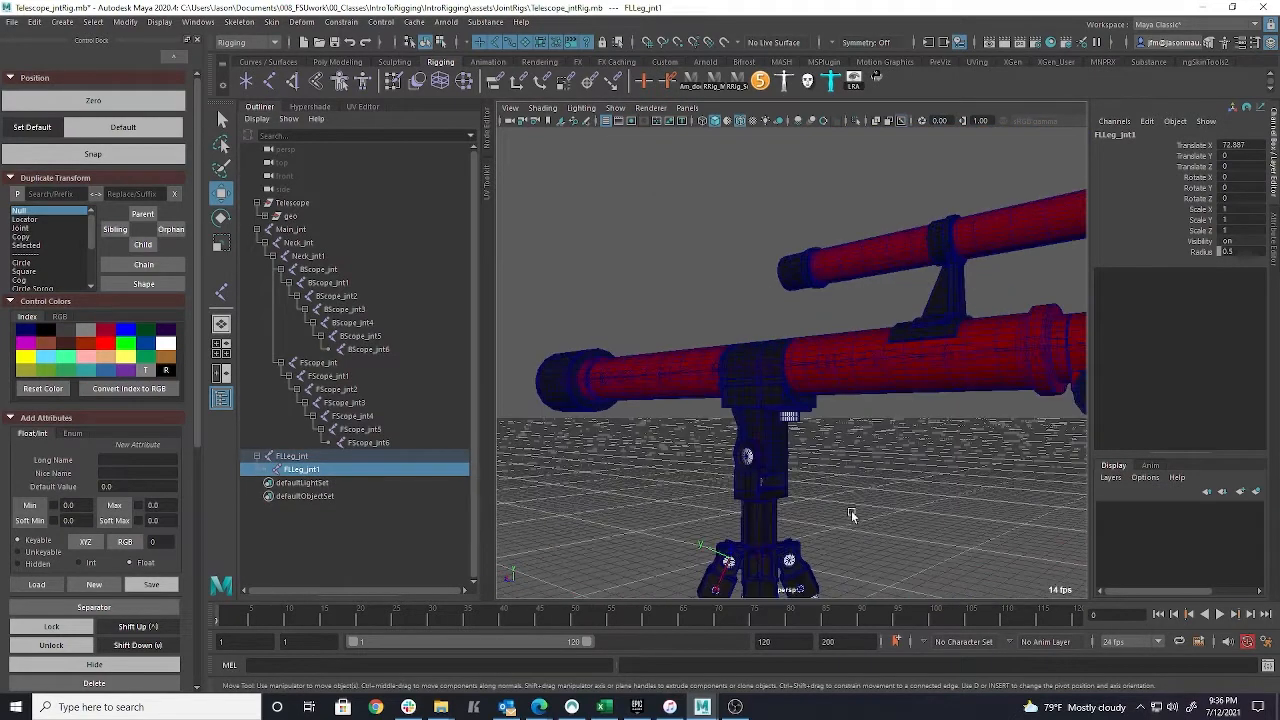
click(305, 456)
mouse_move(826, 446)
alt+mouse_down()
mouse_move(794, 474)
mouse_move(860, 491)
mouse_move(810, 469)
mouse_move(871, 319)
mouse_move(734, 423)
mouse_move(705, 421)
mouse_move(830, 432)
mouse_move(814, 436)
alt+mouse_up()
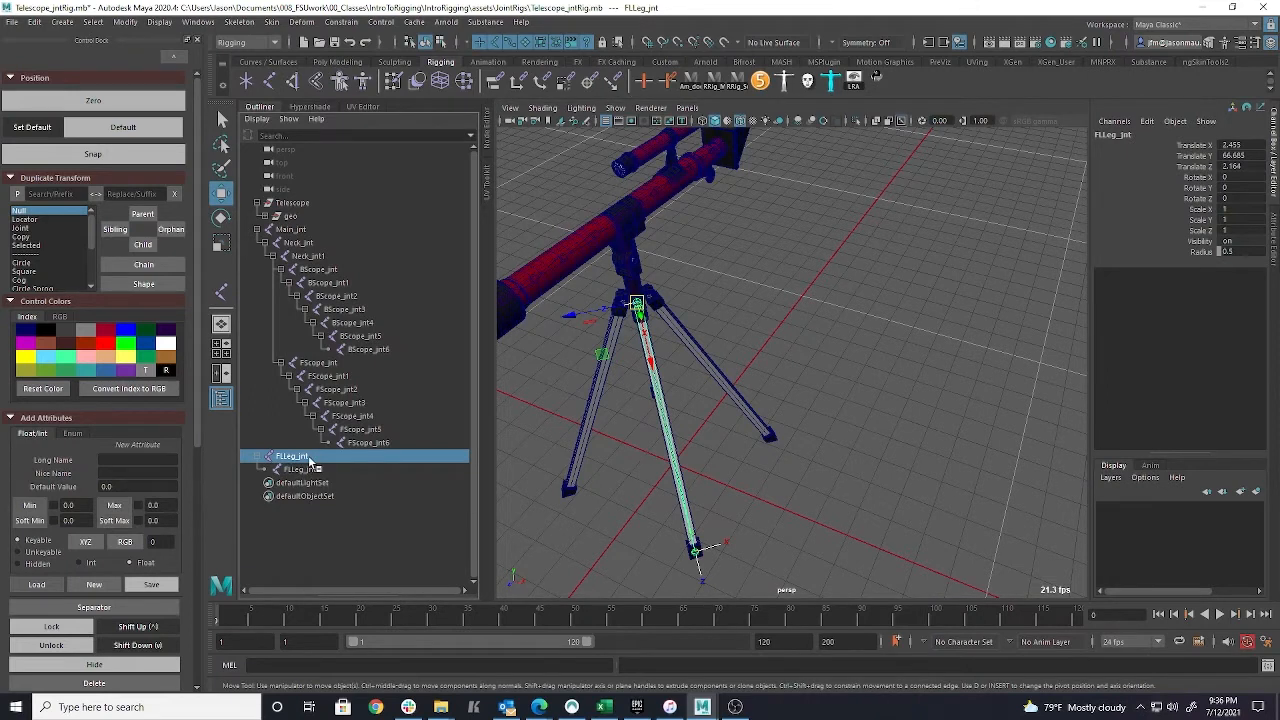
Group the FLLeg_jnt chain under its own parent group
alt+drag(886, 409, 869, 443)
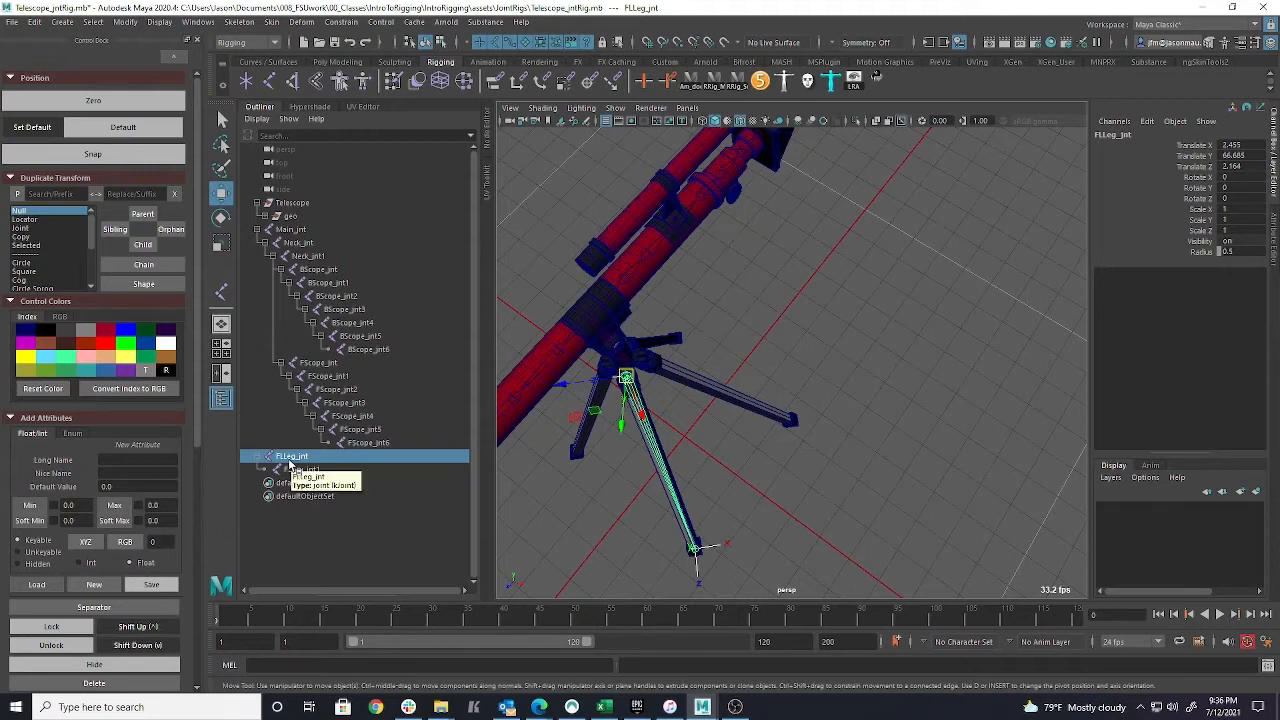
key(ctrl+g)
alt+drag(606, 470, 668, 450)
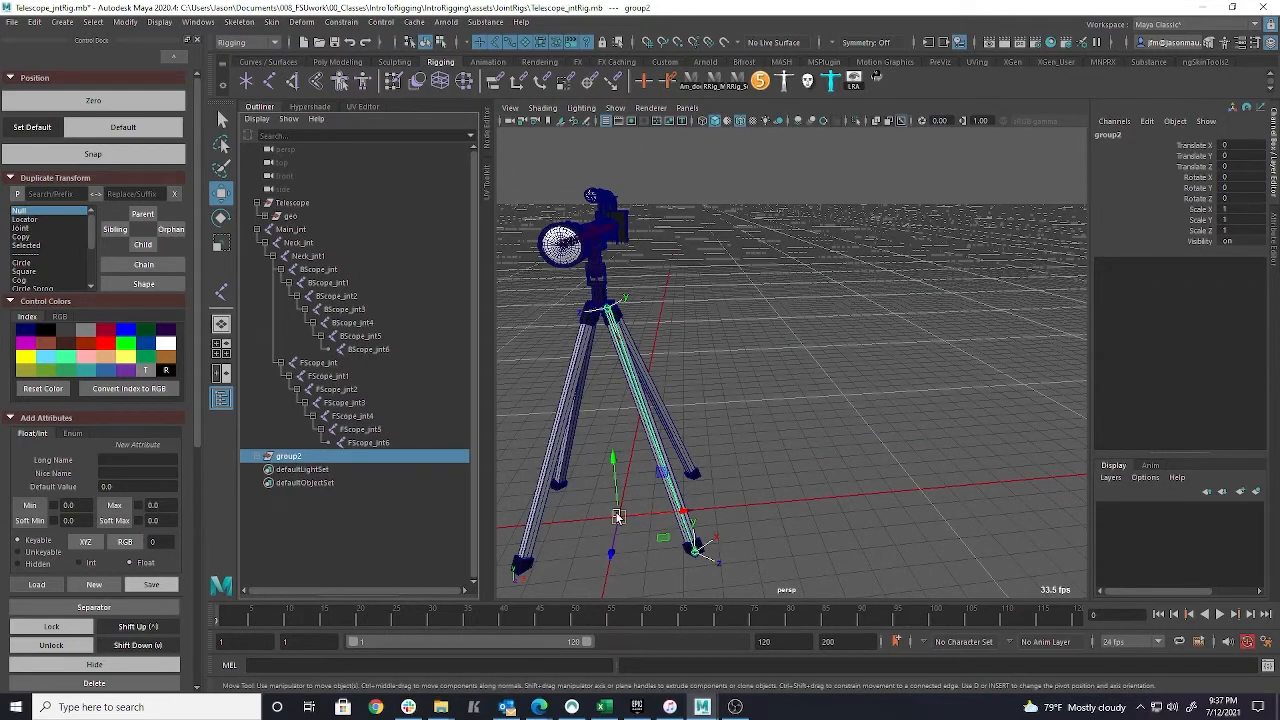
Move the new leg group's pivot to the main joint at the centre of the tripod hub, snapping it into place
key(v)
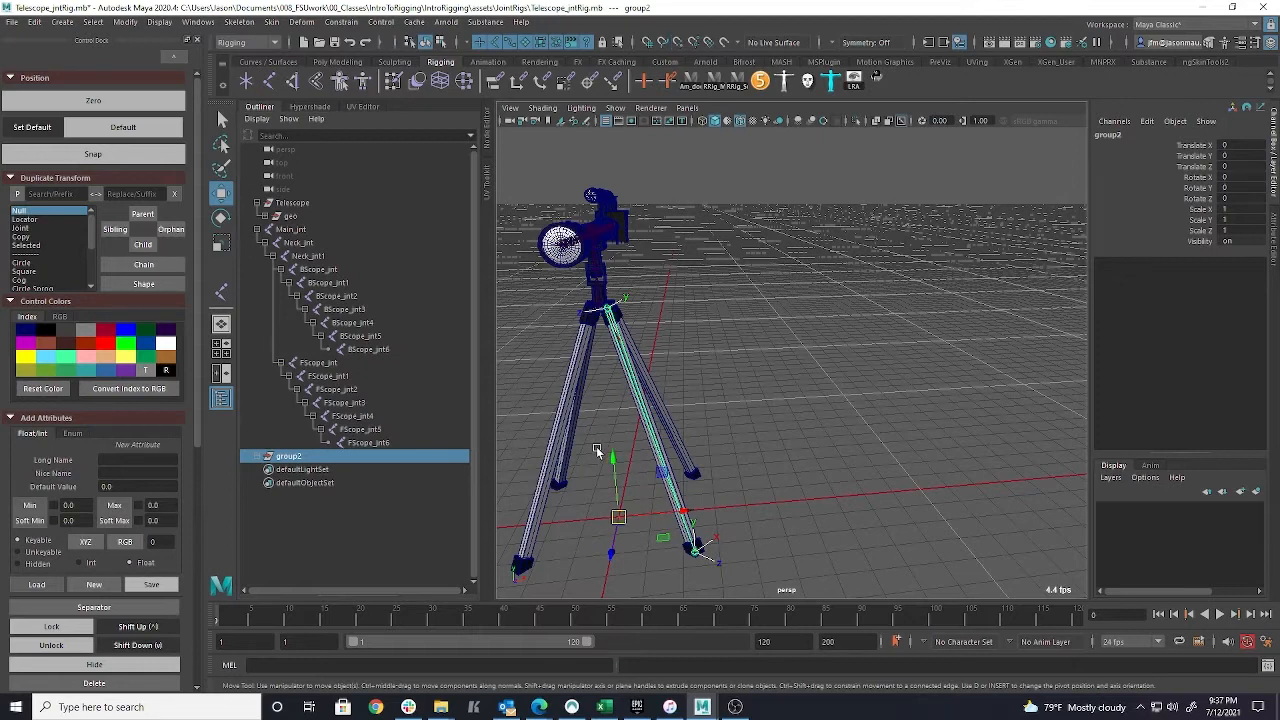
scroll(596, 446, up, 4)
alt+middle_drag(708, 426, 913, 461)
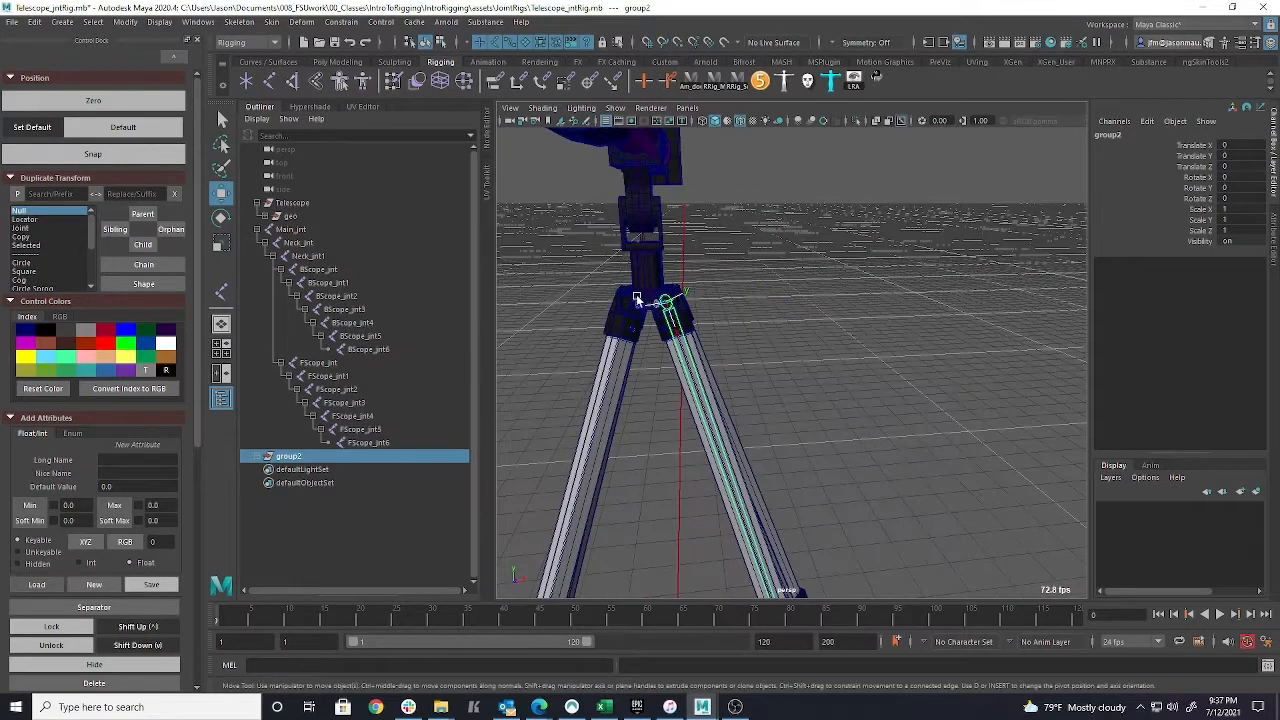
click(617, 108)
click(640, 246)
scroll(800, 379, down, 5)
scroll(800, 379, up, 2)
alt+middle_drag(800, 379, 712, 282)
key(v)
key(ctrl+z)
key(v)
key(d)
middle_click(712, 282)
alt+drag(857, 306, 918, 255)
click(617, 108)
click(640, 246)
Duplicate the FLLeg_jnt group and rotate the copy -90 degrees in Y onto the neighbouring tripod leg
key(ctrl+d)
key(e)
drag(739, 311, 883, 437)
alt+middle_drag(883, 437, 962, 319)
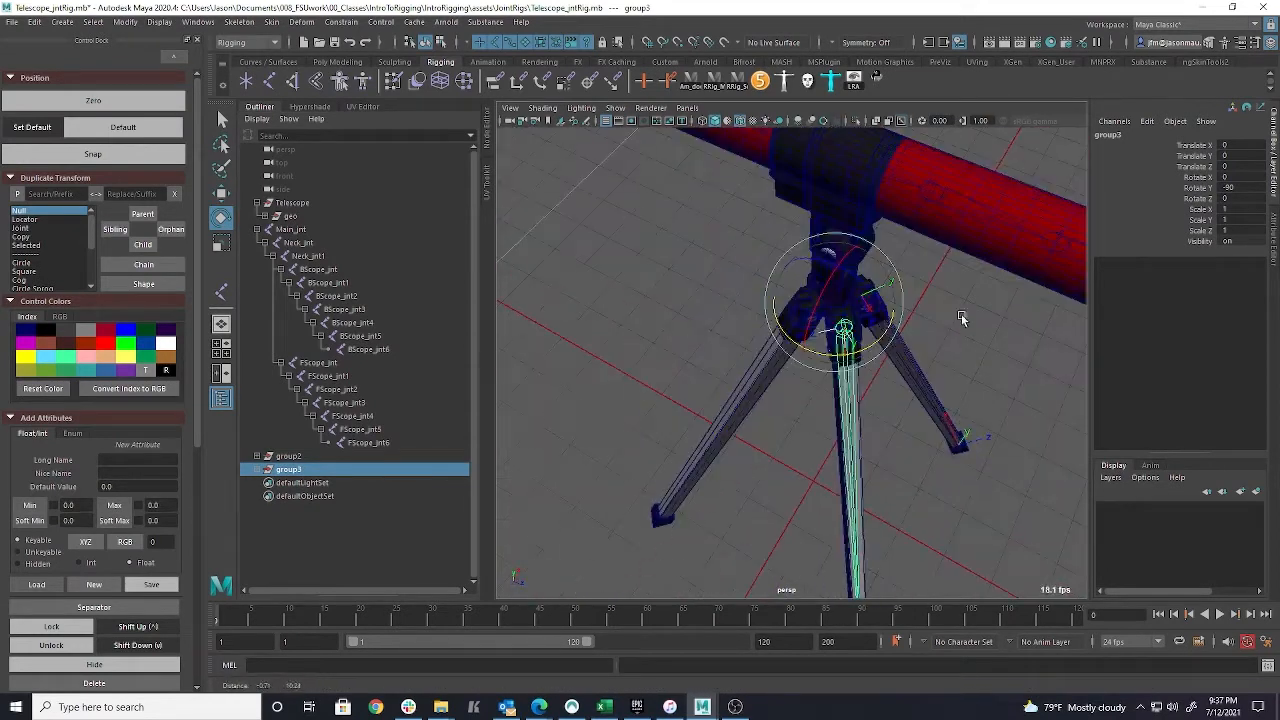
Duplicate the leg group twice more, turning the copies about the vertical axis onto the two remaining tripod legs
key(ctrl+d)
drag(874, 344, 797, 342)
alt+drag(800, 342, 769, 383)
key(ctrl+d)
alt+drag(722, 440, 935, 470)
Expand the leg groups and rename the root joint in group3 as FRLeg_jnt
click(257, 496)
click(257, 482)
click(257, 469)
click(257, 456)
click(289, 456)
alt+drag(620, 480, 820, 400)
double_click(295, 496)
drag(294, 496, 289, 496)
text(R)
key(Return)
Rename the root joints in group4 and group5 as BRLeg_jnt and BLLeg_jnt
click(300, 522)
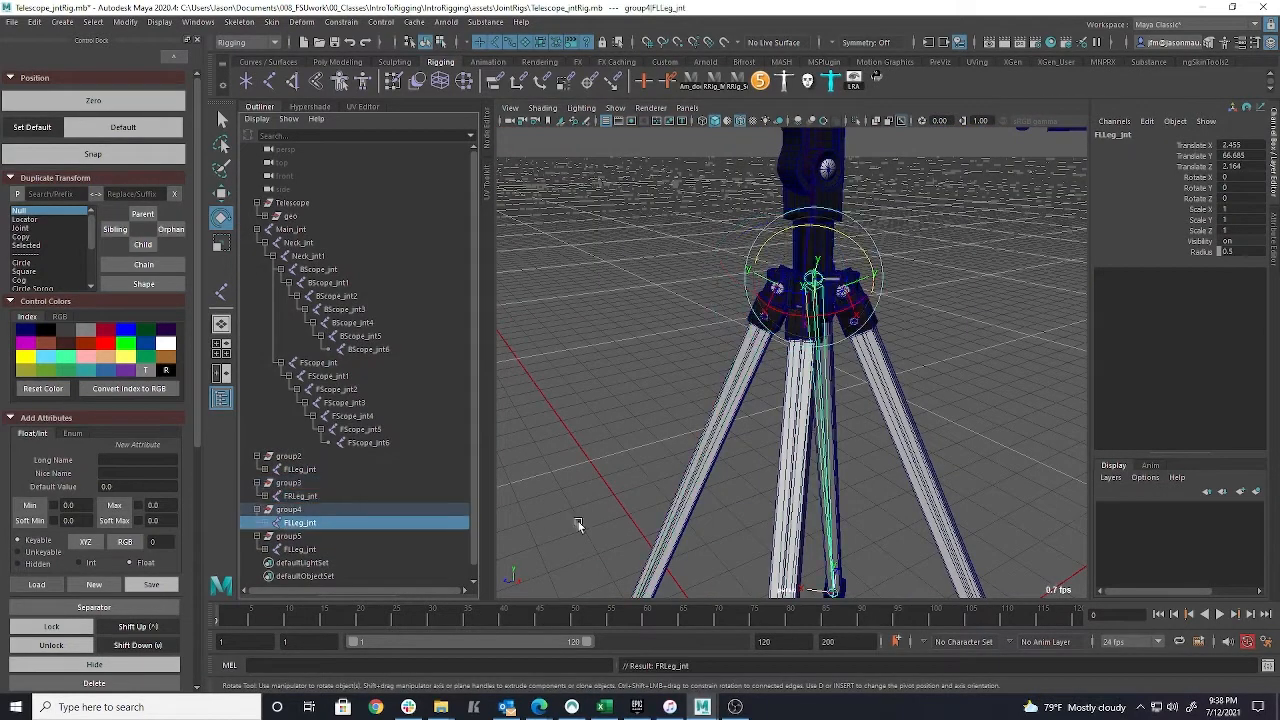
double_click(300, 522)
key(Return)
double_click(304, 549)
drag(291, 549, 285, 549)
text(B)
key(Return)
alt+drag(920, 440, 890, 360)
Expand the FRLeg_jnt hierarchy and rename its child joint as FRLeg_jnt1
click(265, 469)
click(265, 509)
double_click(309, 523)
key(Home)
key(Delete)
text(FR)
key(Return)
Expand the BRLeg_jnt hierarchy and rename its child joint as BRLeg_jnt1
click(265, 549)
scroll(308, 534, down, 1)
double_click(306, 523)
drag(305, 524, 289, 566)
text(BR)
key(Return)
Rename the child joint of BLLeg_jnt as BLLeg_jnt1
click(265, 549)
double_click(305, 563)
text(B)
key(Return)
double_click(297, 566)
text(L)
key(Return)
Unparent BLLeg_jnt, BRLeg_jnt and FRLeg_jnt from their groups, and delete the emptied group3, group4 and group5
click(306, 549)
ctrl+click(312, 509)
ctrl+click(312, 469)
key(shift+p)
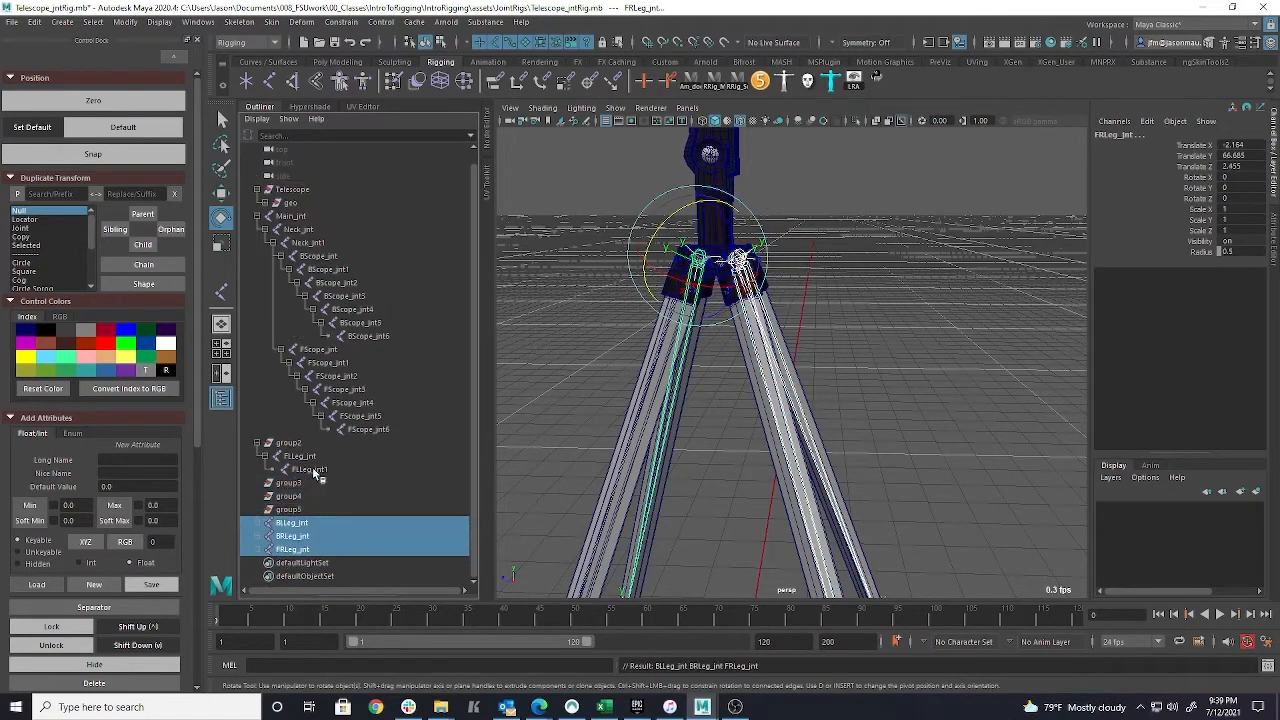
click(305, 483)
shift+click(298, 509)
key(Delete)
Shift BLLeg_jnt sideways to centre it in the hinge of the back left leg
click(307, 496)
alt+drag(740, 380, 826, 443)
key(w)
alt+right_drag(826, 443, 880, 443)
drag(672, 335, 637, 340)
alt+middle_drag(809, 434, 774, 417)
alt+right_drag(774, 417, 790, 420)
alt+middle_drag(760, 425, 797, 446)
Nudge BLLeg_jnt1 to about Z -0.061 to centre it in the back left foot
key(Down)
key(f)
alt+drag(761, 399, 750, 200)
alt+right_drag(730, 330, 480, 364)
drag(862, 357, 854, 357)
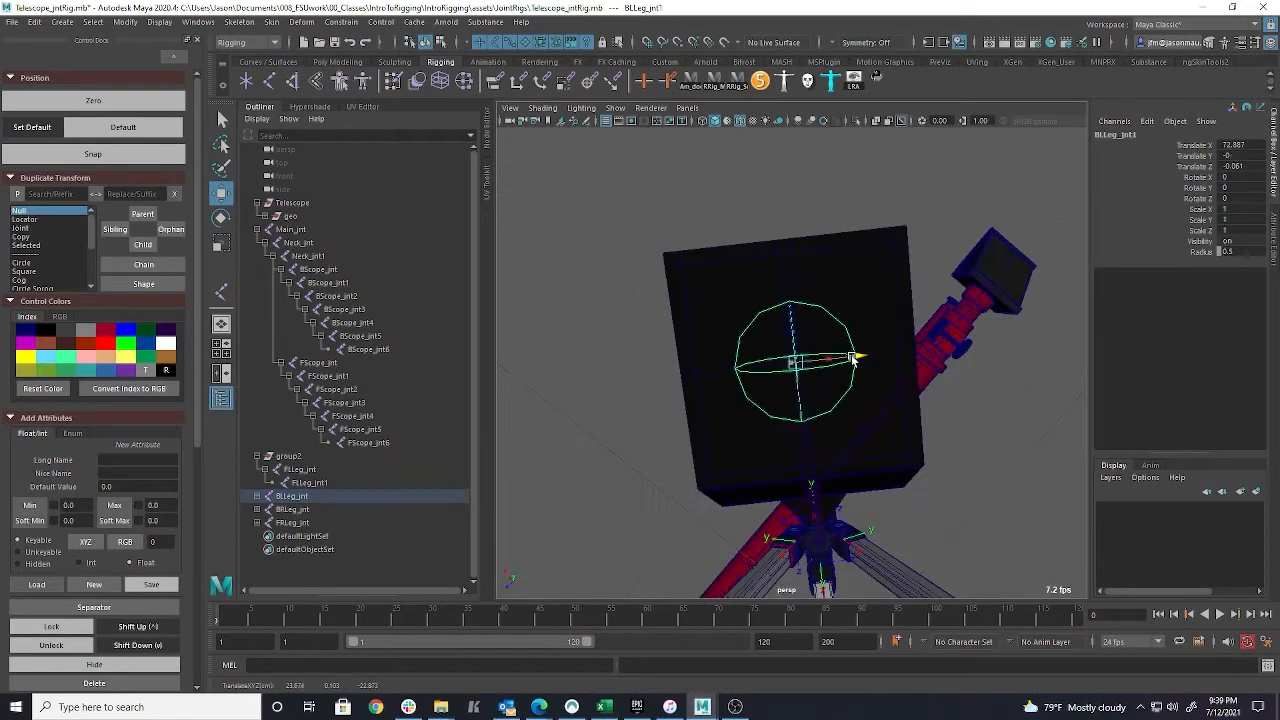
Orient the BLLeg_jnt chain and parent it under group2
alt+drag(858, 300, 863, 397)
alt+right_drag(863, 397, 700, 280)
alt+middle_drag(760, 250, 929, 459)
click(291, 496)
click(239, 22)
click(257, 99)
alt+drag(905, 400, 840, 425)
middle_drag(296, 496, 289, 458)
click(290, 456)
Move BRLeg_jnt to about X -2.111, Z -2.501 to centre it in the back right leg's hinge
click(330, 509)
alt+drag(986, 393, 857, 420)
alt+middle_drag(857, 420, 857, 540)
alt+right_drag(857, 540, 940, 540)
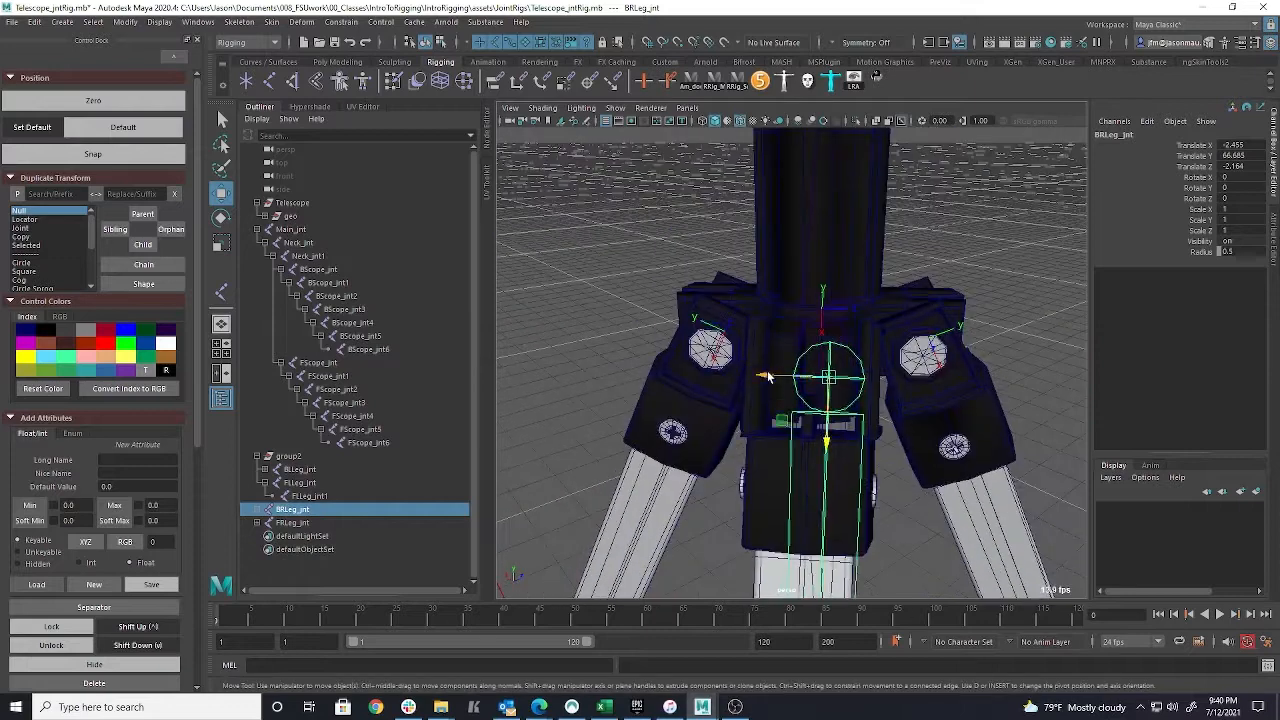
drag(766, 374, 730, 374)
alt+right_drag(732, 376, 849, 389)
alt+middle_drag(849, 389, 886, 423)
alt+right_drag(886, 423, 694, 417)
alt+drag(694, 417, 969, 474)
alt+right_drag(969, 474, 775, 553)
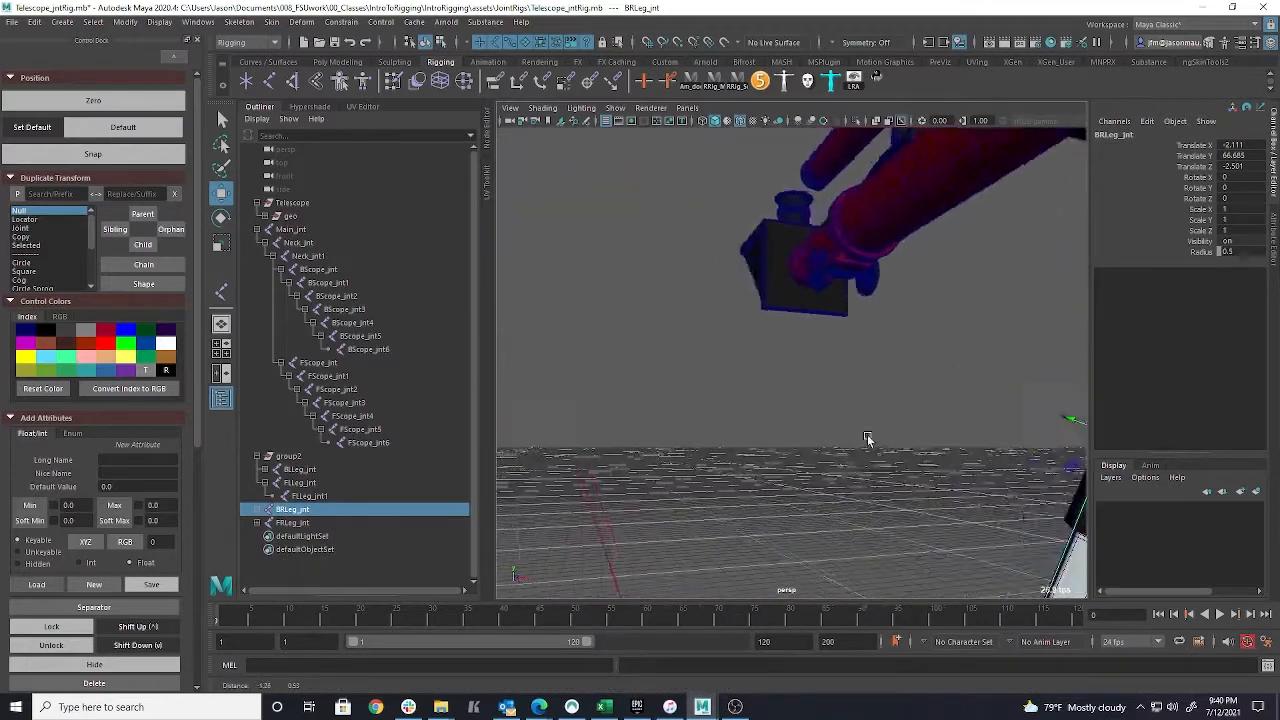
Examine the placement of the BRLeg_jnt chain's end joint inside the back right foot
alt+middle_drag(775, 553, 842, 330)
click(769, 437)
key(f)
alt+drag(783, 469, 974, 354)
alt+right_drag(974, 354, 860, 350)
alt+drag(860, 350, 737, 477)
alt+right_drag(737, 477, 640, 480)
alt+middle_drag(800, 440, 794, 715)
Orient the BRLeg_jnt chain and parent it under group2
click(286, 510)
click(239, 22)
click(263, 98)
alt+drag(820, 340, 971, 411)
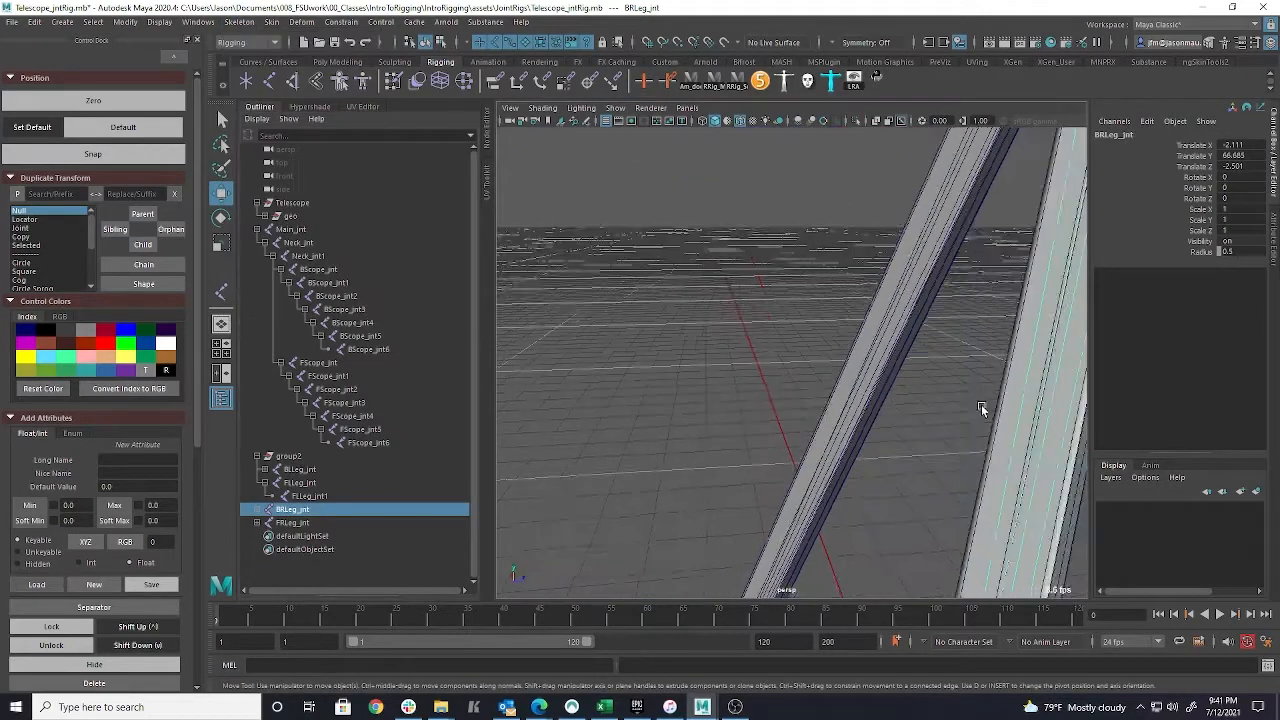
alt+right_drag(971, 411, 720, 420)
middle_drag(294, 512, 290, 458)
Move FRLeg_jnt to about X -2.197, Z 2.421 to centre it in the front right leg's hinge
click(300, 524)
alt+drag(840, 363, 815, 395)
alt+right_drag(815, 395, 894, 394)
key(f)
alt+drag(894, 394, 747, 352)
mouse_move(770, 372)
alt+right_down()
mouse_move(866, 383)
mouse_move(780, 350)
alt+right_up()
drag(676, 297, 668, 298)
Adjust the position of FRLeg_jnt1 to centre it in the front right foot
alt+right_drag(800, 360, 680, 370)
alt+drag(760, 420, 850, 315)
click(877, 251)
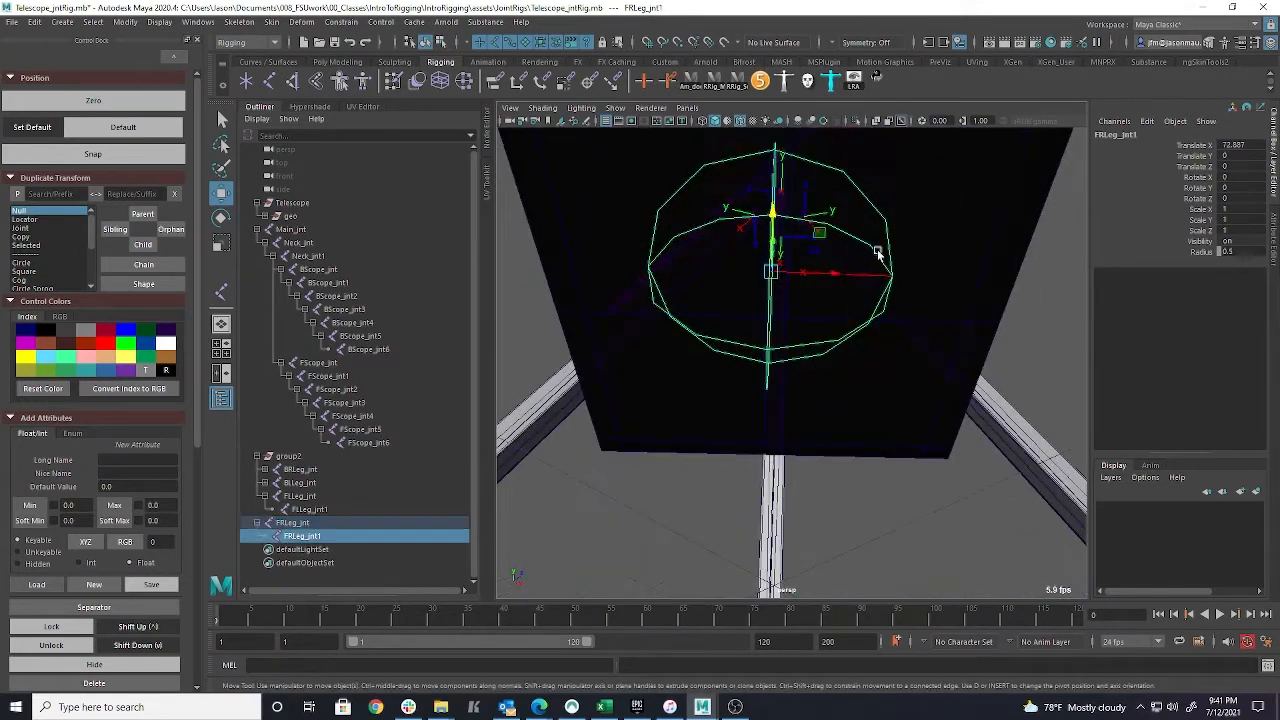
key(f)
alt+drag(877, 251, 703, 351)
alt+right_drag(703, 351, 650, 351)
drag(798, 298, 798, 331)
drag(823, 397, 828, 398)
Parent FRLeg_jnt under group2 with the other leg chains
click(295, 522)
middle_drag(295, 522, 297, 462)
alt+middle_drag(857, 277, 917, 446)
alt+drag(917, 446, 820, 443)
alt+right_drag(820, 443, 1002, 436)
alt+drag(1002, 436, 781, 412)
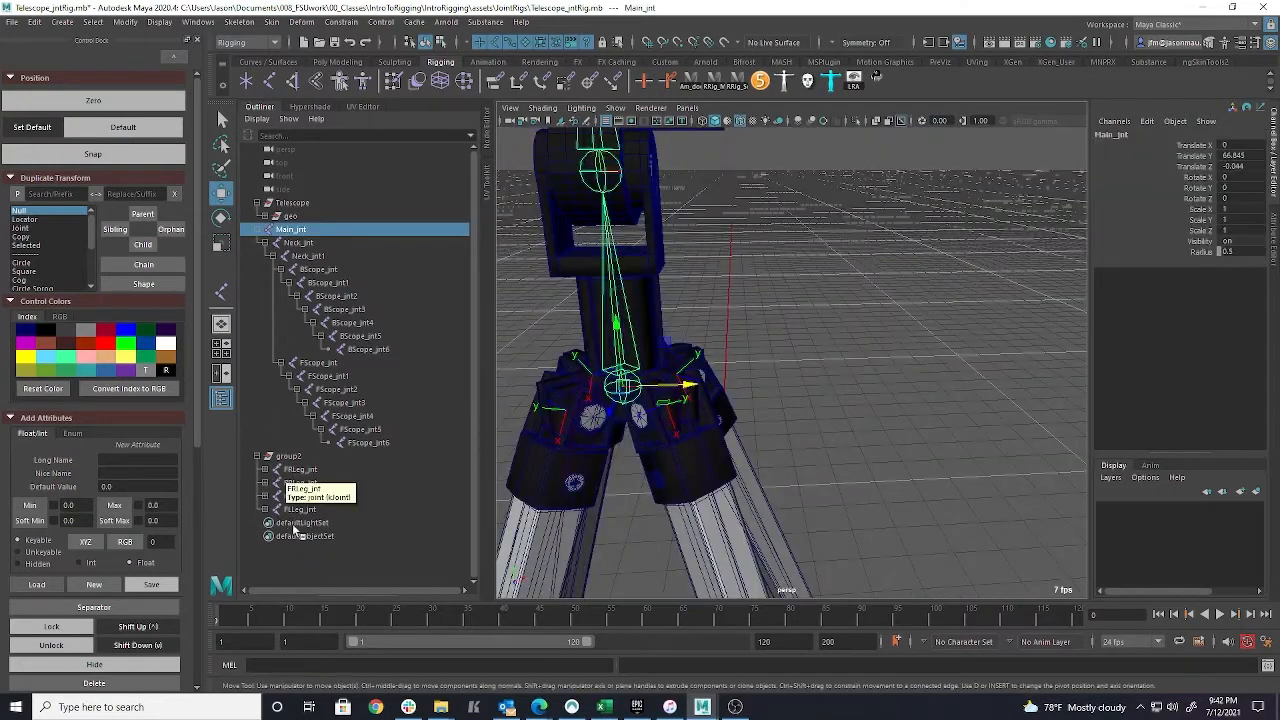
Parent FRLeg_jnt, BRLeg_jnt, BLLeg_jnt and FLLeg_jnt under Main_jnt
click(300, 469)
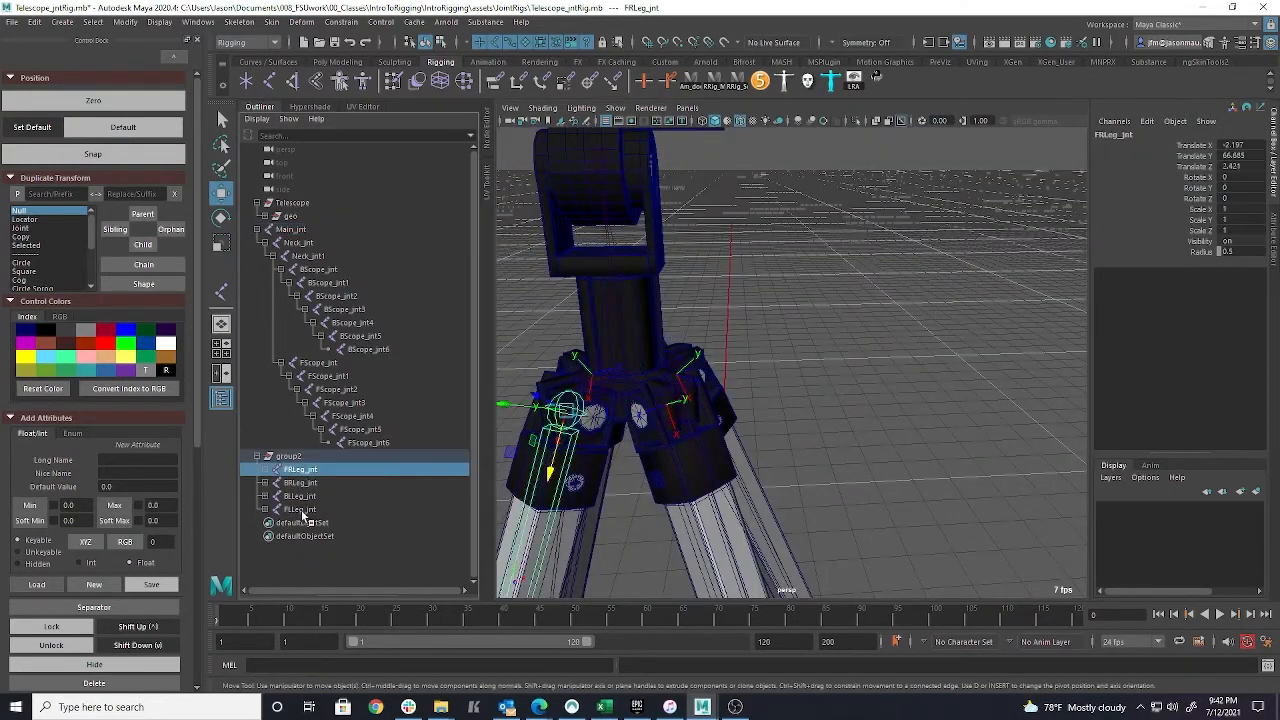
shift+click(302, 509)
middle_drag(300, 477, 311, 231)
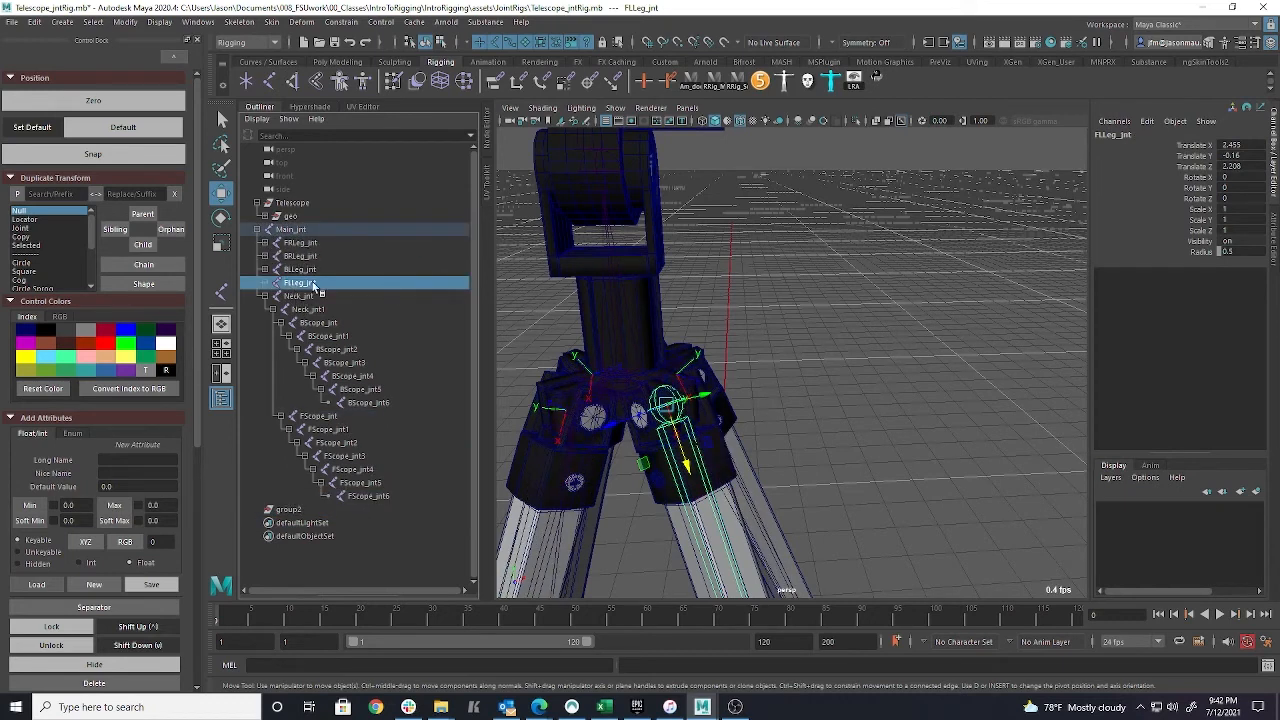
Select Main_jnt and examine the complete joint hierarchy around the hub, the tripod legs and the scope
click(306, 232)
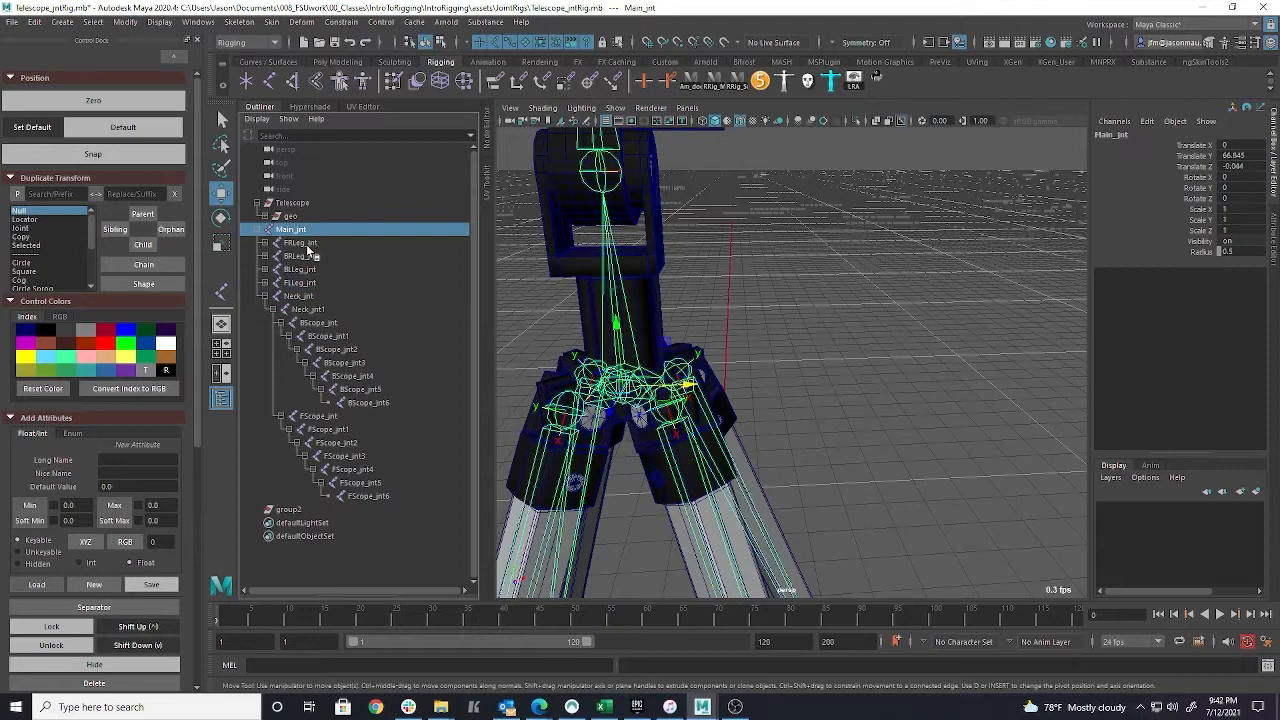
key(f)
alt+drag(825, 347, 931, 414)
alt+right_drag(931, 414, 1078, 428)
alt+drag(840, 263, 852, 372)
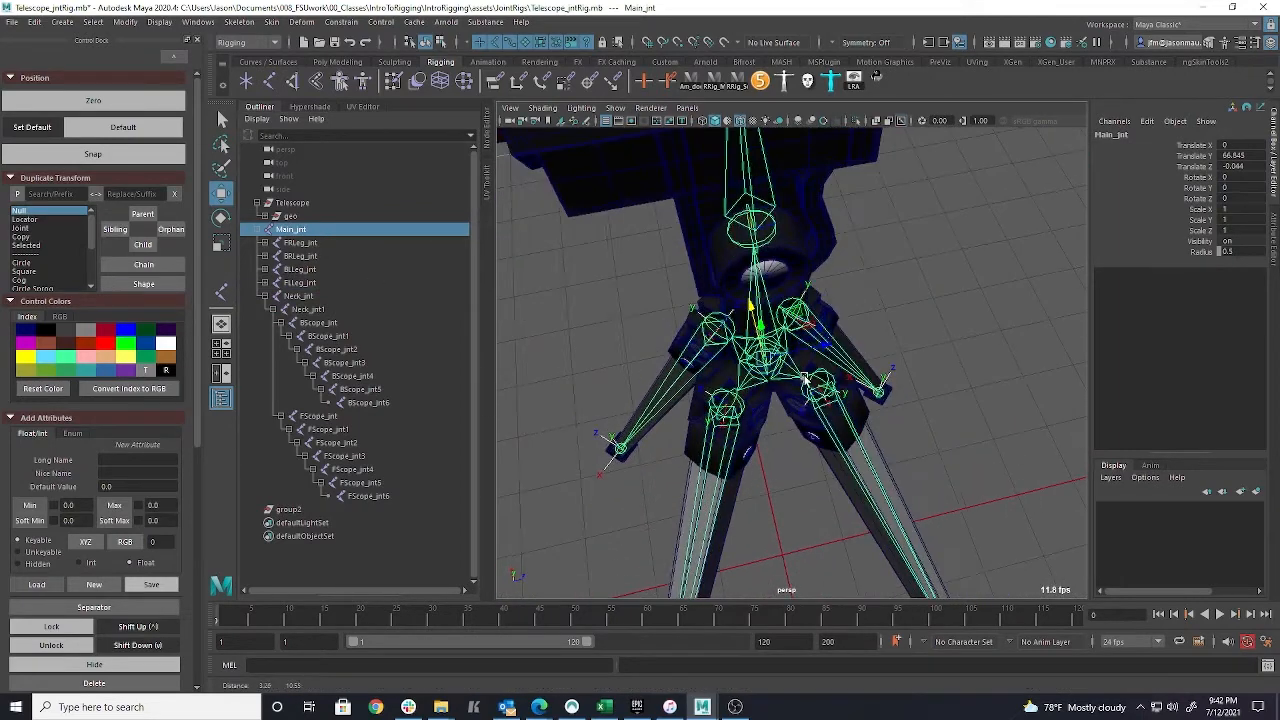
alt+right_drag(914, 391, 831, 380)
alt+drag(831, 380, 760, 394)
alt+drag(855, 432, 791, 403)
alt+right_drag(791, 403, 594, 382)
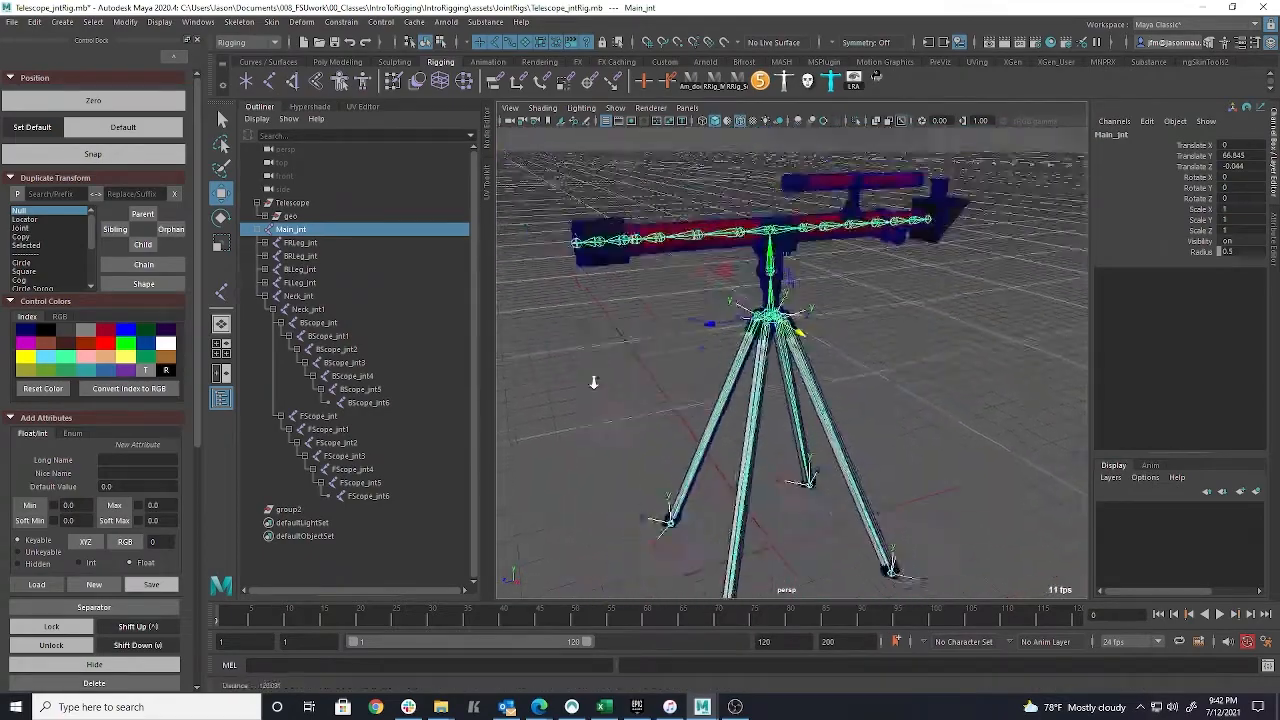
alt+drag(594, 382, 886, 463)
alt+right_drag(886, 463, 911, 452)
alt+middle_drag(689, 305, 677, 447)
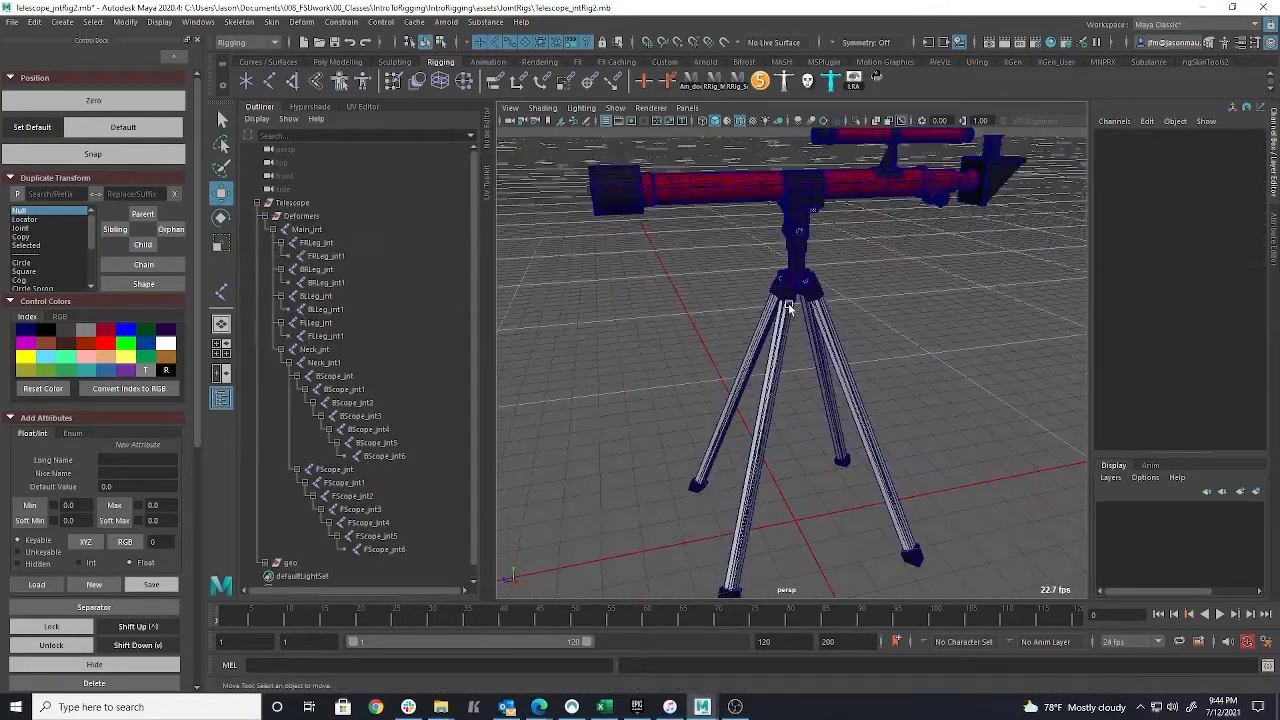
Select FLLeg_jnt together with the LF_leg mesh and open the Bind Skin options
click(258, 323)
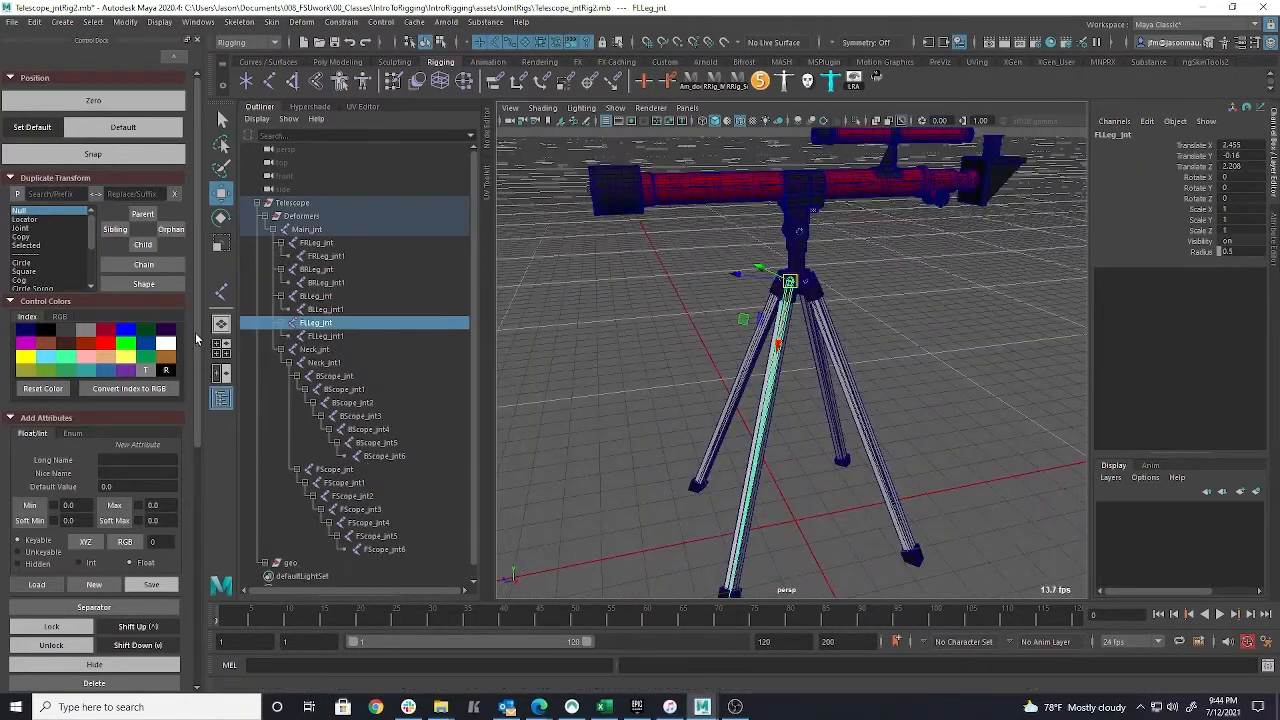
alt+drag(807, 432, 765, 410)
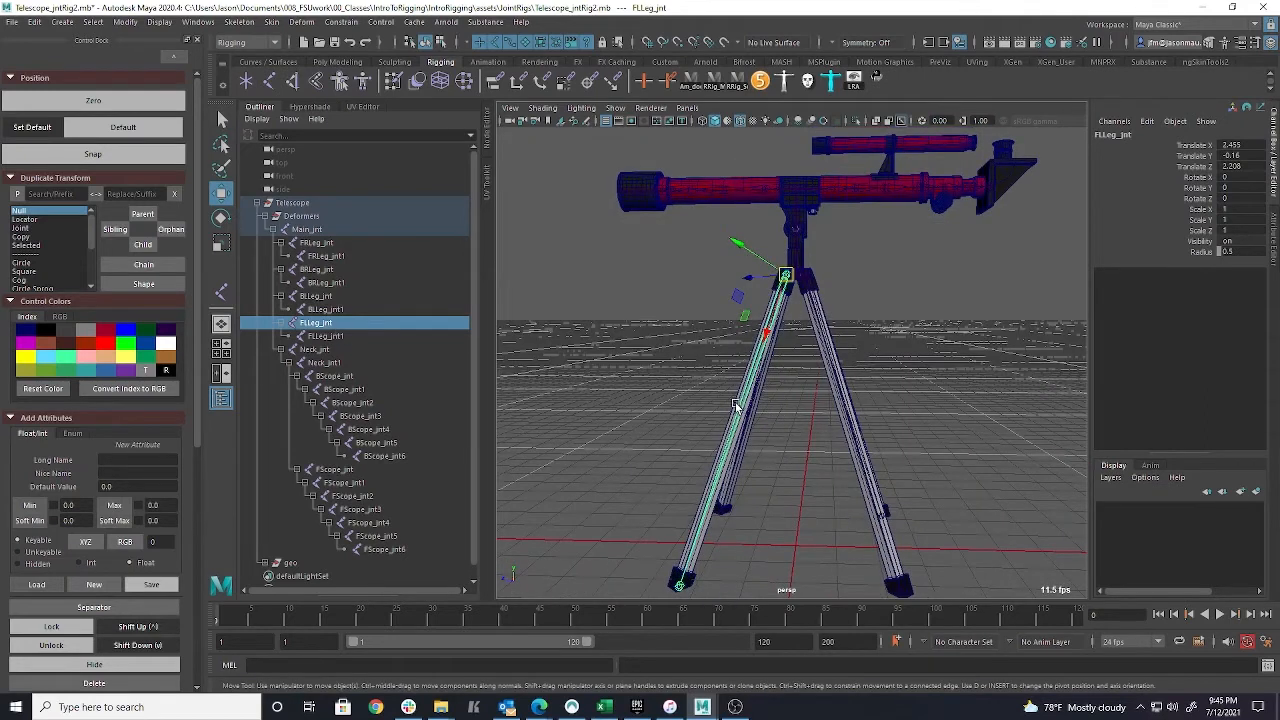
click(735, 405)
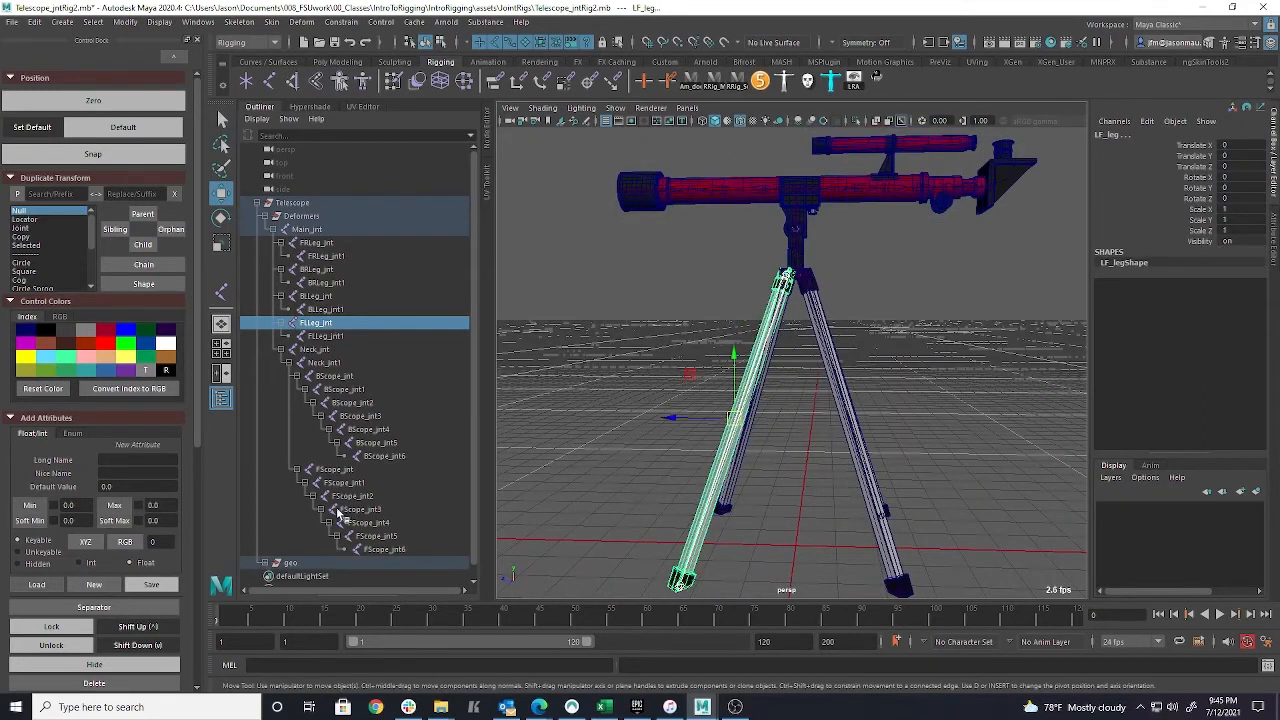
click(264, 563)
scroll(340, 518, down, 3)
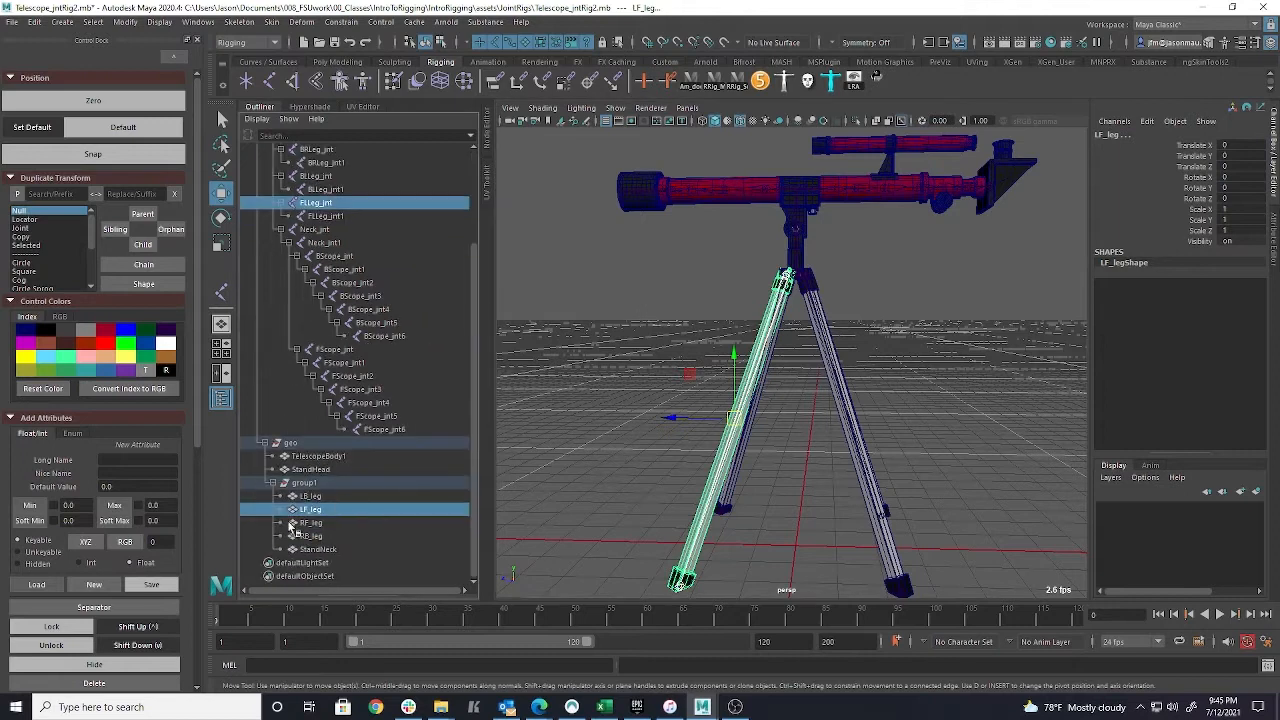
scroll(816, 388, up, 3)
scroll(816, 390, down, 5)
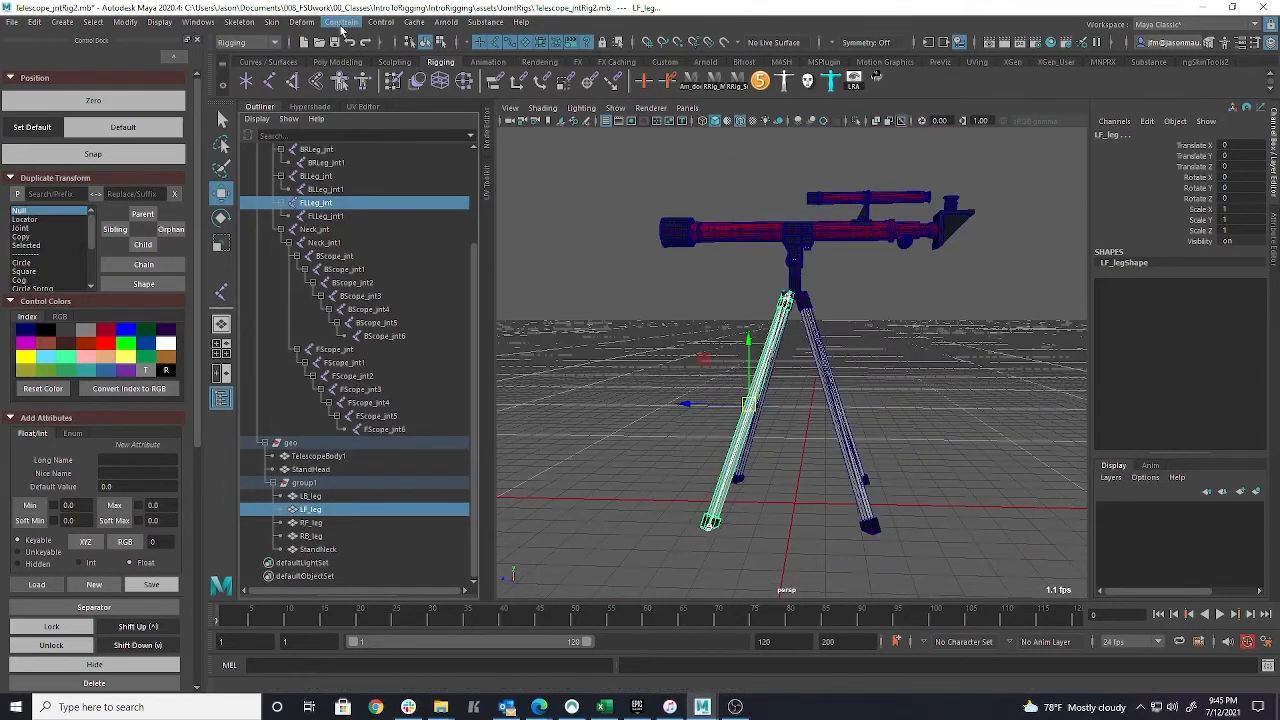
click(272, 21)
click(446, 58)
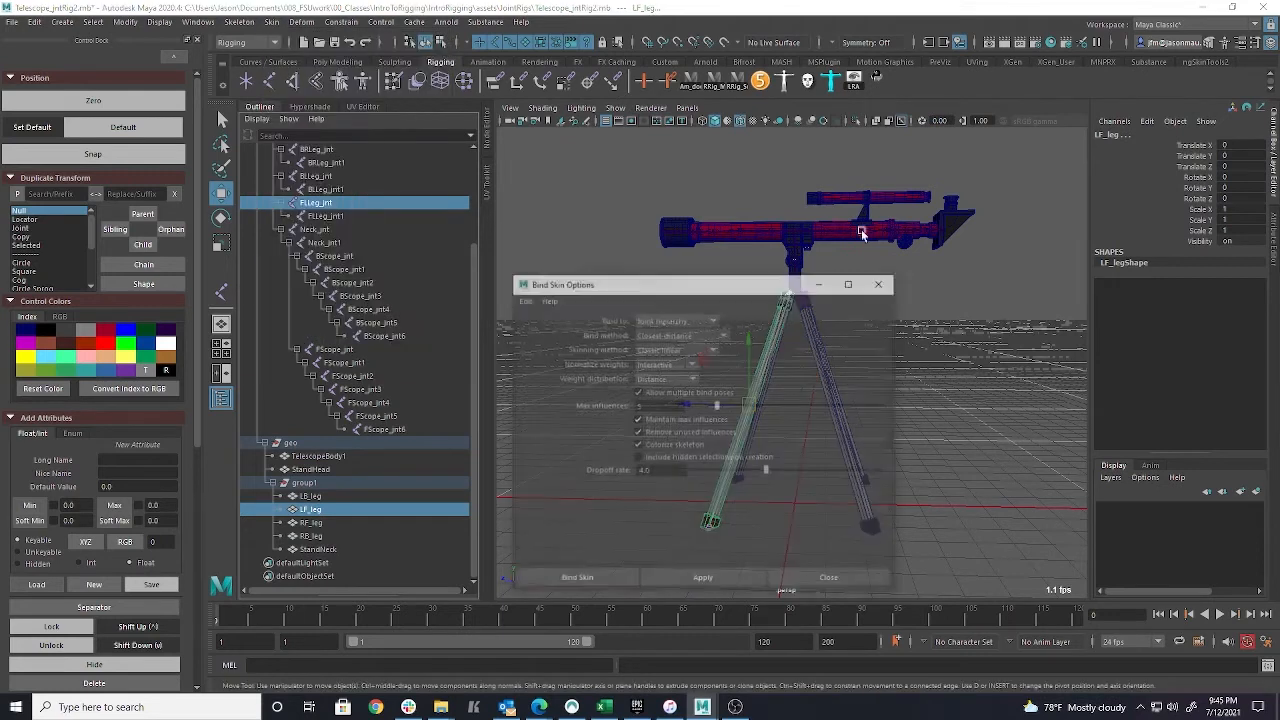
Reset the Bind Skin settings, set Bind to to Selected joints, and bind LF_leg to FLLeg_jnt
click(706, 321)
click(672, 349)
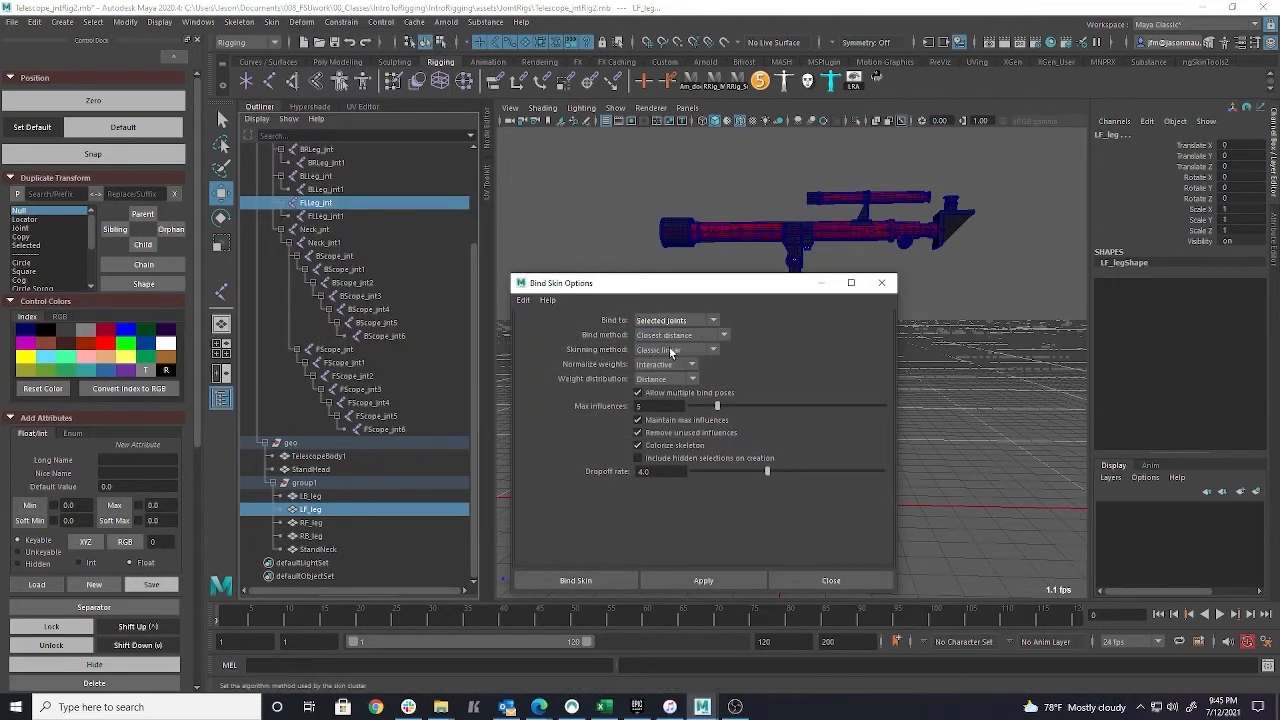
click(523, 300)
click(548, 334)
click(704, 321)
click(672, 348)
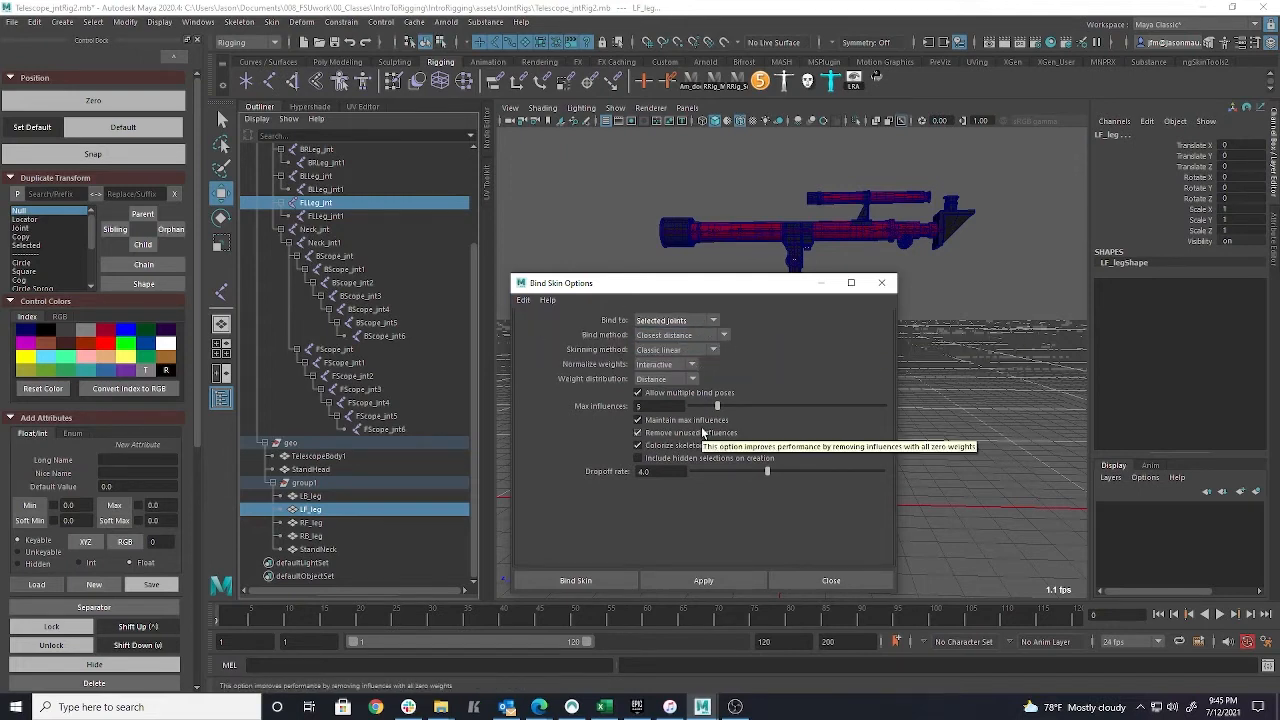
click(705, 581)
click(800, 581)
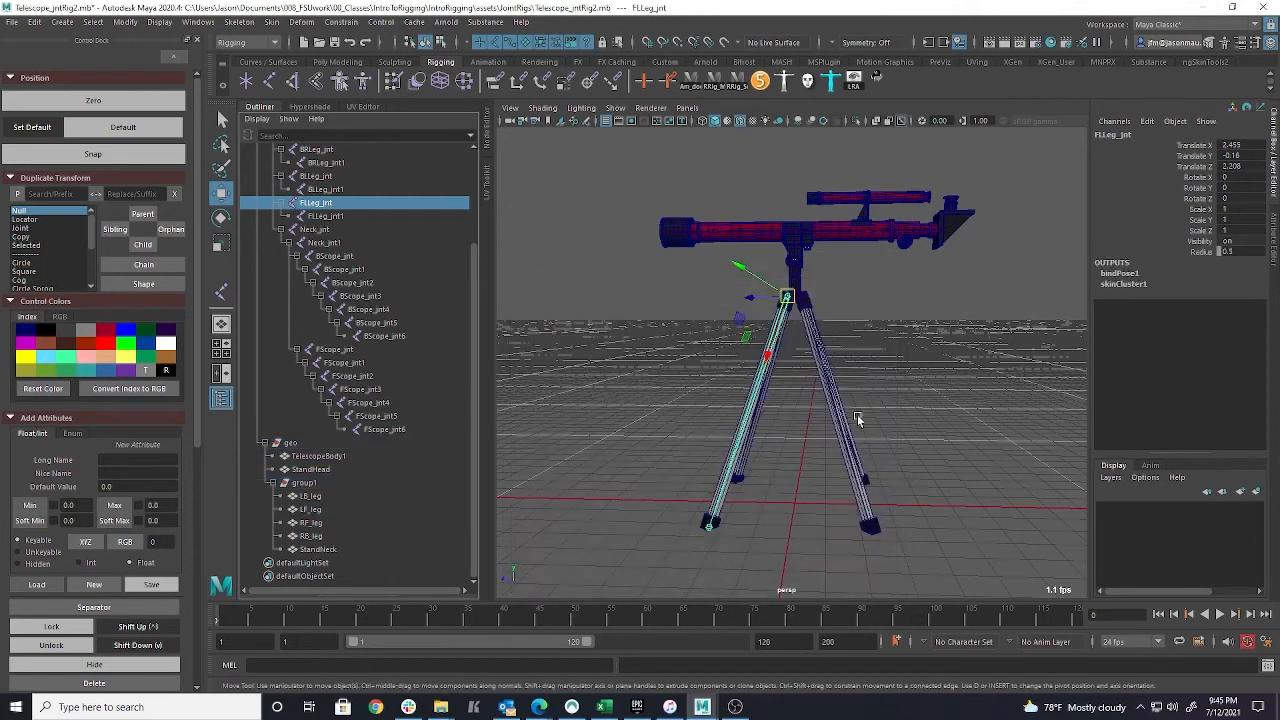
Test the front left leg binding by rotating FLLeg_jnt, undo the rotation and clear the selection
key(e)
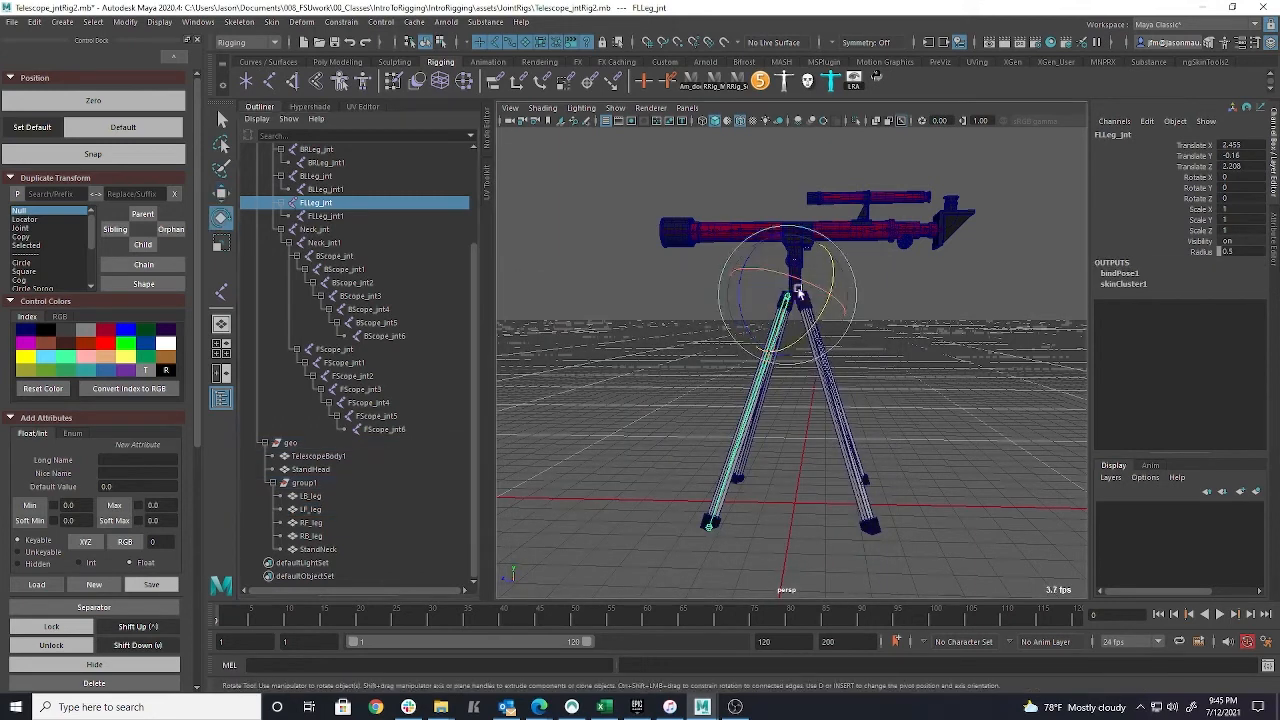
drag(740, 318, 728, 266)
key(ctrl+z)
click(900, 362)
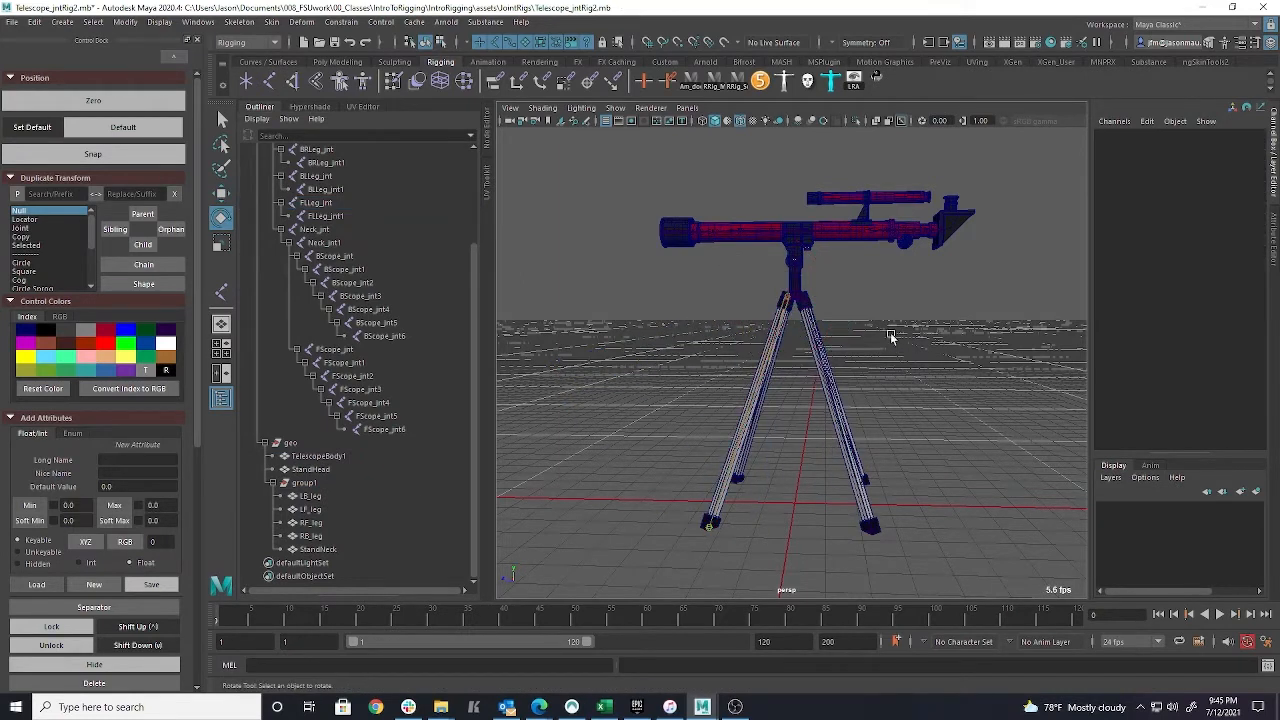
Bind the RF_leg mesh to FRLeg_jnt with the same Bind Skin settings
scroll(400, 310, up, 3)
click(350, 229)
alt+drag(590, 340, 731, 420)
scroll(360, 450, down, 3)
ctrl+click(318, 523)
click(271, 22)
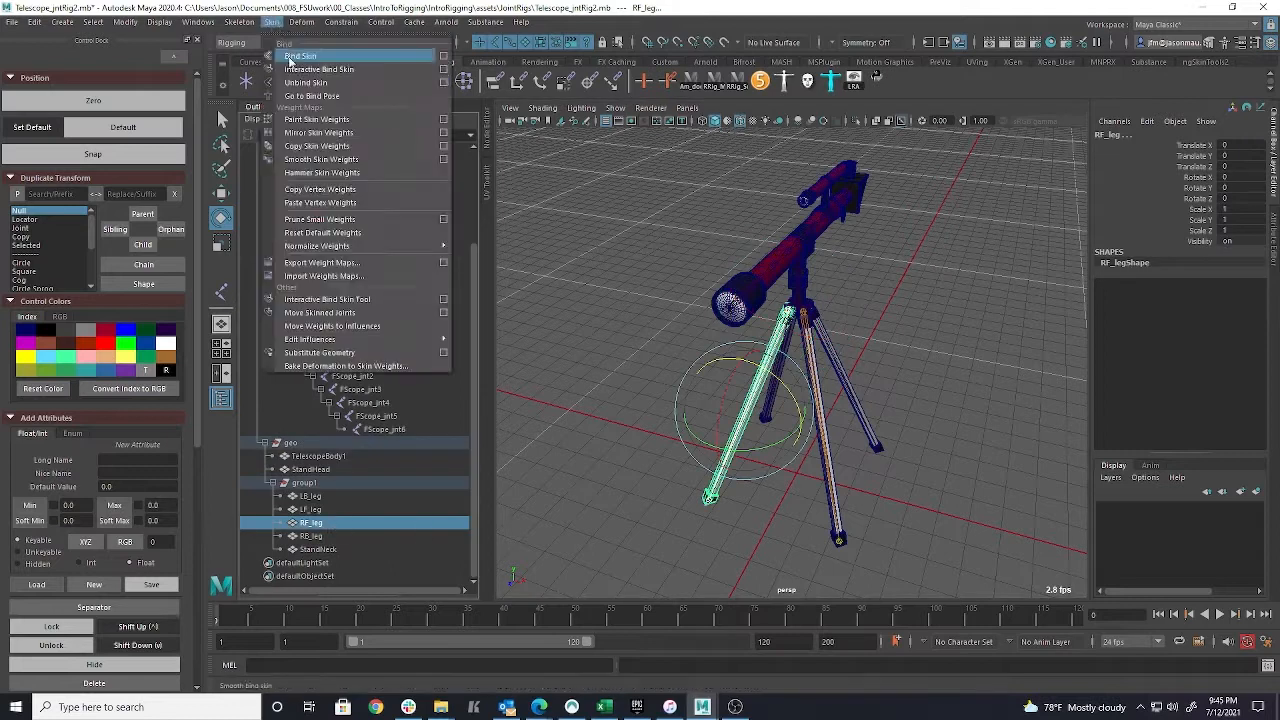
click(288, 56)
Bind the RB_leg mesh to BRLeg_jnt with the same Bind Skin settings
scroll(400, 337, up, 3)
click(370, 256)
scroll(380, 400, down, 3)
ctrl+click(320, 537)
click(271, 22)
click(288, 56)
Bind the LB_leg mesh to BLLeg_jnt by repeating the skin bind
alt+drag(610, 400, 870, 425)
click(316, 497)
scroll(355, 380, up, 3)
ctrl+click(318, 296)
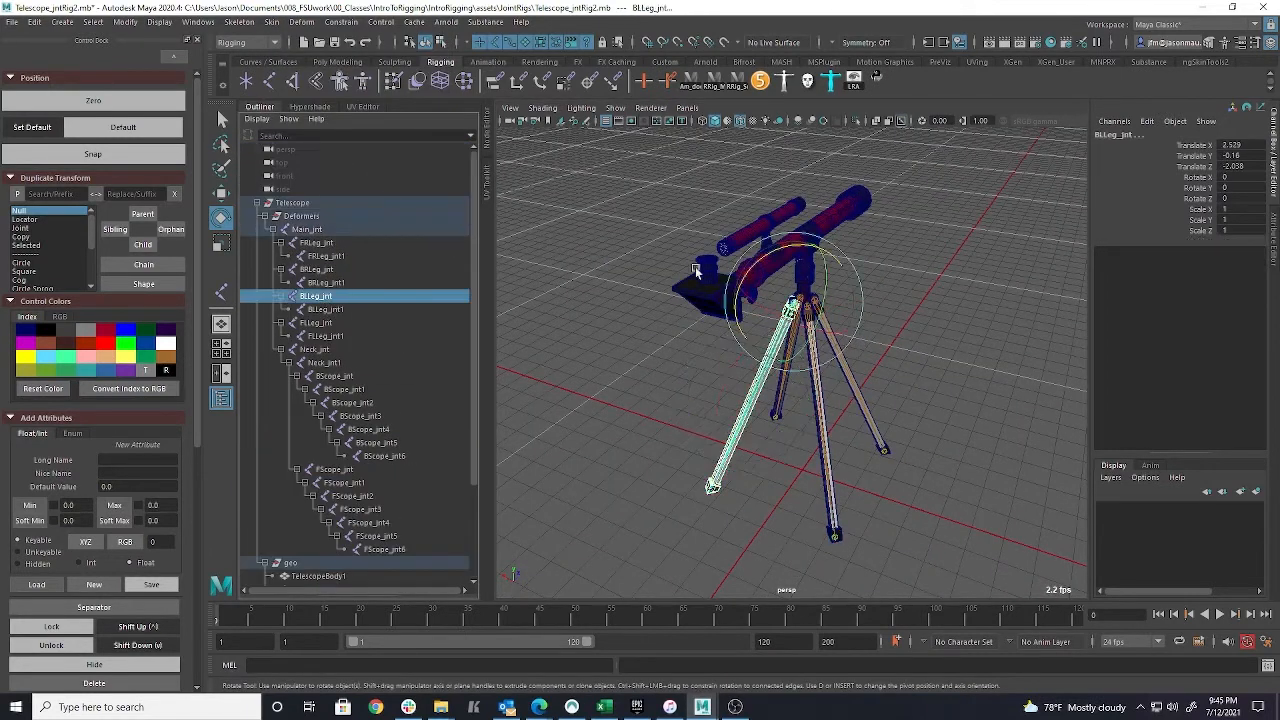
key(g)
Test the leg bindings by rotating FRLeg_jnt, BRLeg_jnt, BLLeg_jnt and FLLeg_jnt together, and undo the rotations
click(971, 369)
alt+drag(971, 369, 590, 305)
click(318, 244)
ctrl+click(318, 269)
ctrl+click(318, 296)
ctrl+click(318, 322)
drag(812, 312, 860, 400)
alt+right_drag(860, 400, 1065, 340)
key(ctrl+z)
drag(812, 335, 808, 390)
alt+drag(900, 350, 871, 403)
key(ctrl+z)
key(ctrl+z)
key(ctrl+z)
key(ctrl+z)
key(ctrl+z)
Select Main_jnt and examine the joints between the tripod hub and the stand neck up close
alt+right_drag(871, 403, 960, 400)
alt+drag(960, 400, 929, 351)
alt+right_drag(929, 351, 700, 373)
alt+drag(700, 373, 841, 421)
alt+right_drag(840, 421, 701, 410)
alt+drag(701, 410, 757, 363)
click(765, 362)
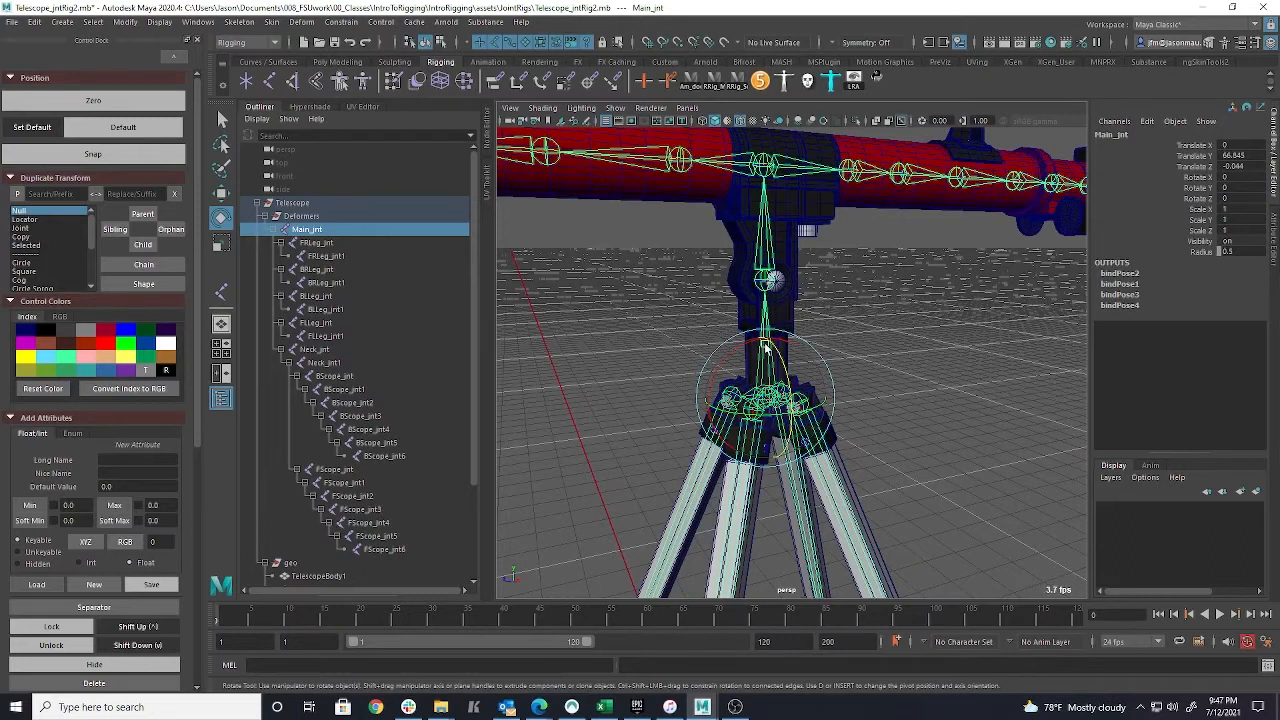
alt+right_drag(767, 283, 843, 341)
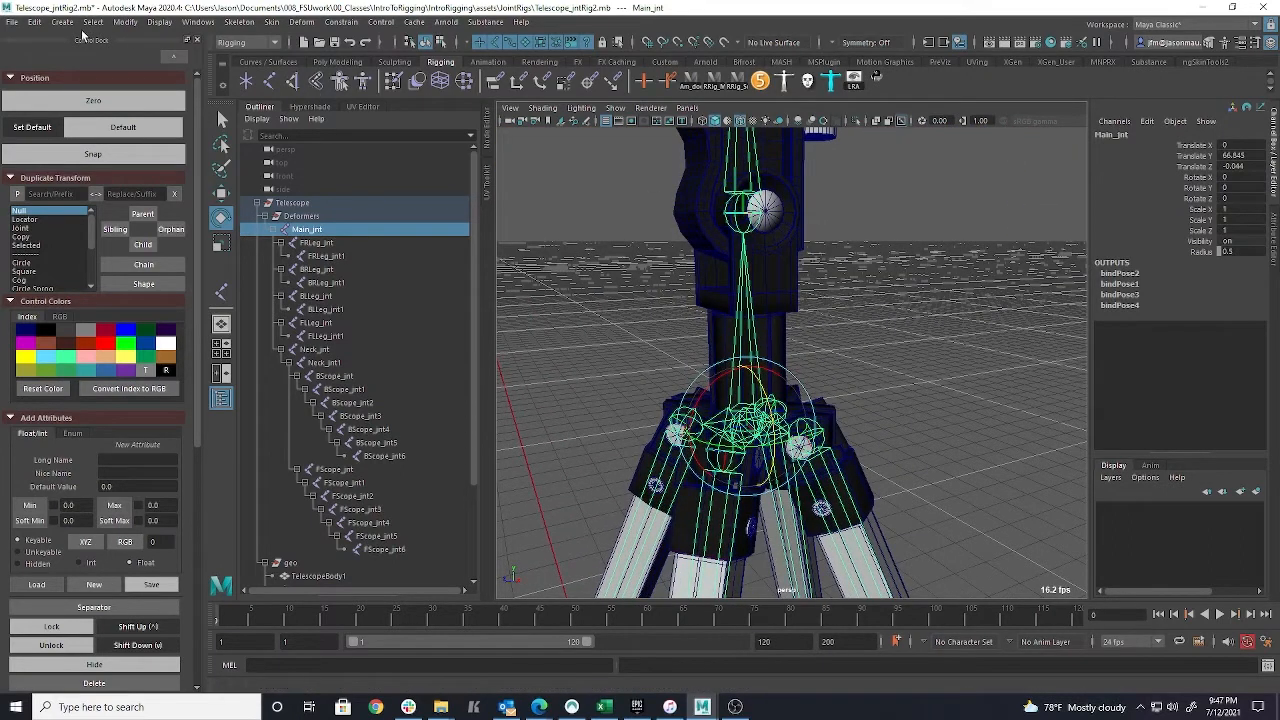
Insert a joint under Main_jnt in the side view, beside the neck at about Translate Y 6.8 and Z -7.2
click(239, 21)
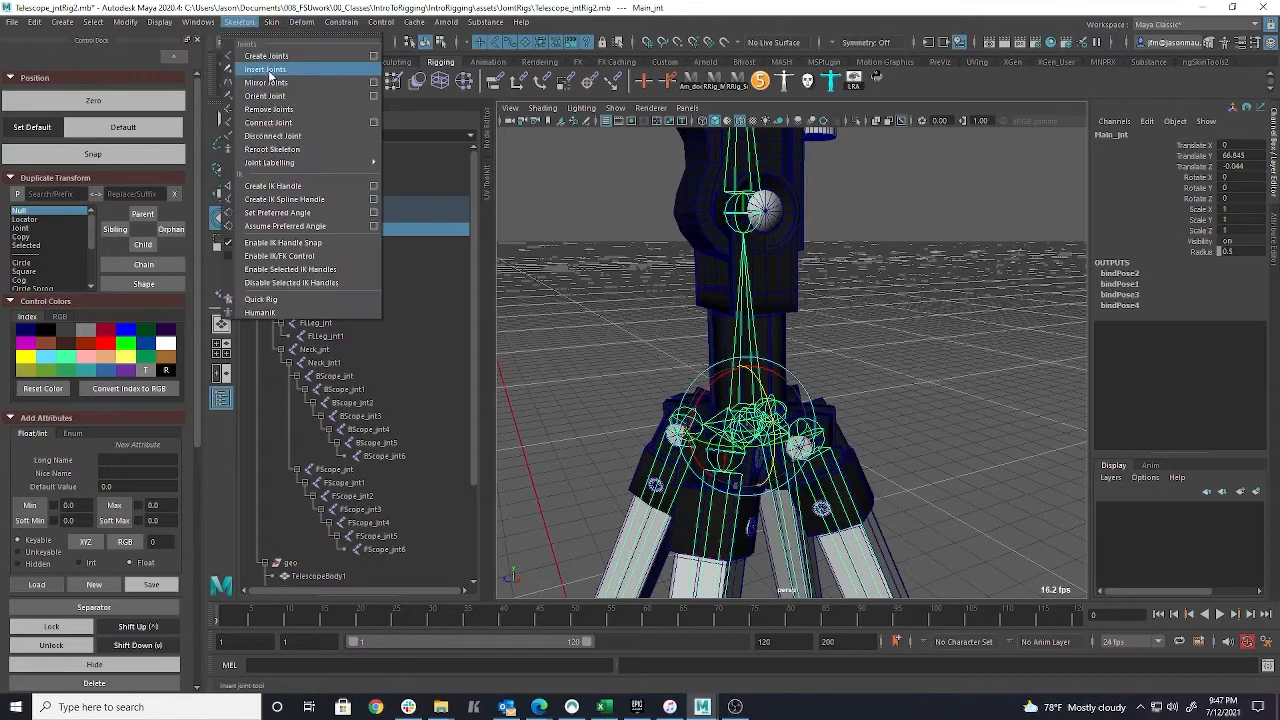
click(266, 69)
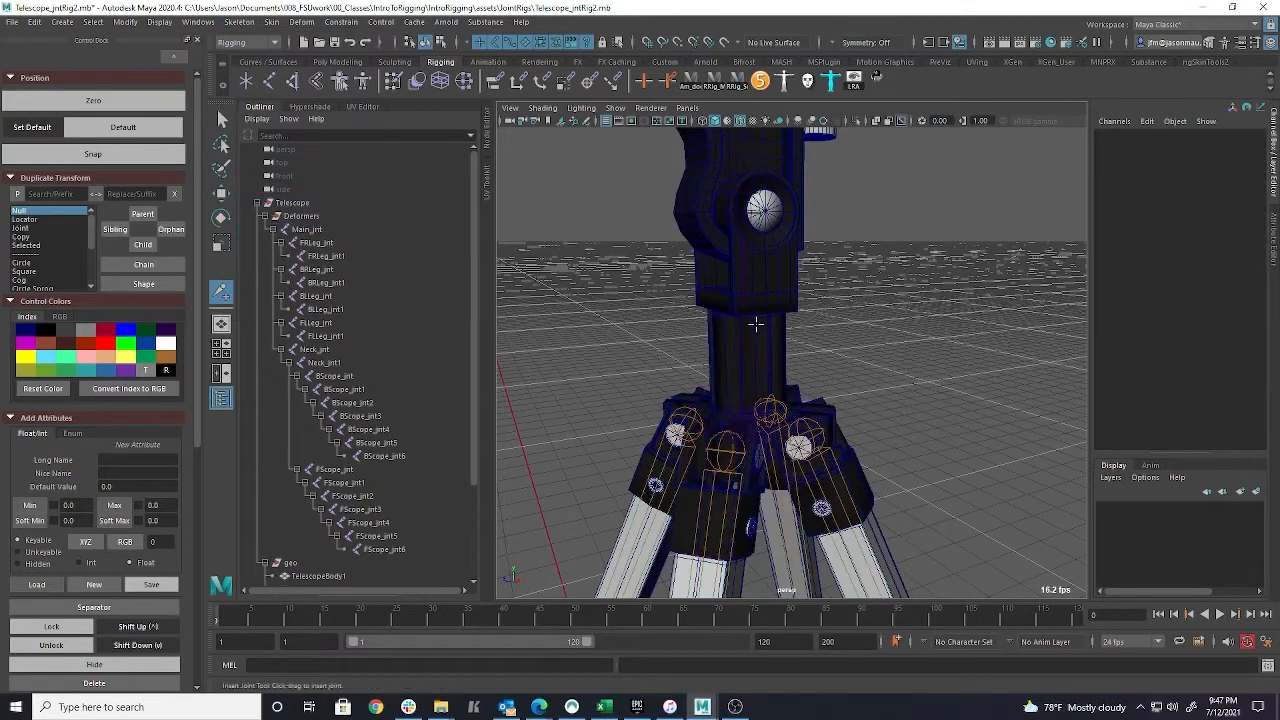
key(space)
key(space)
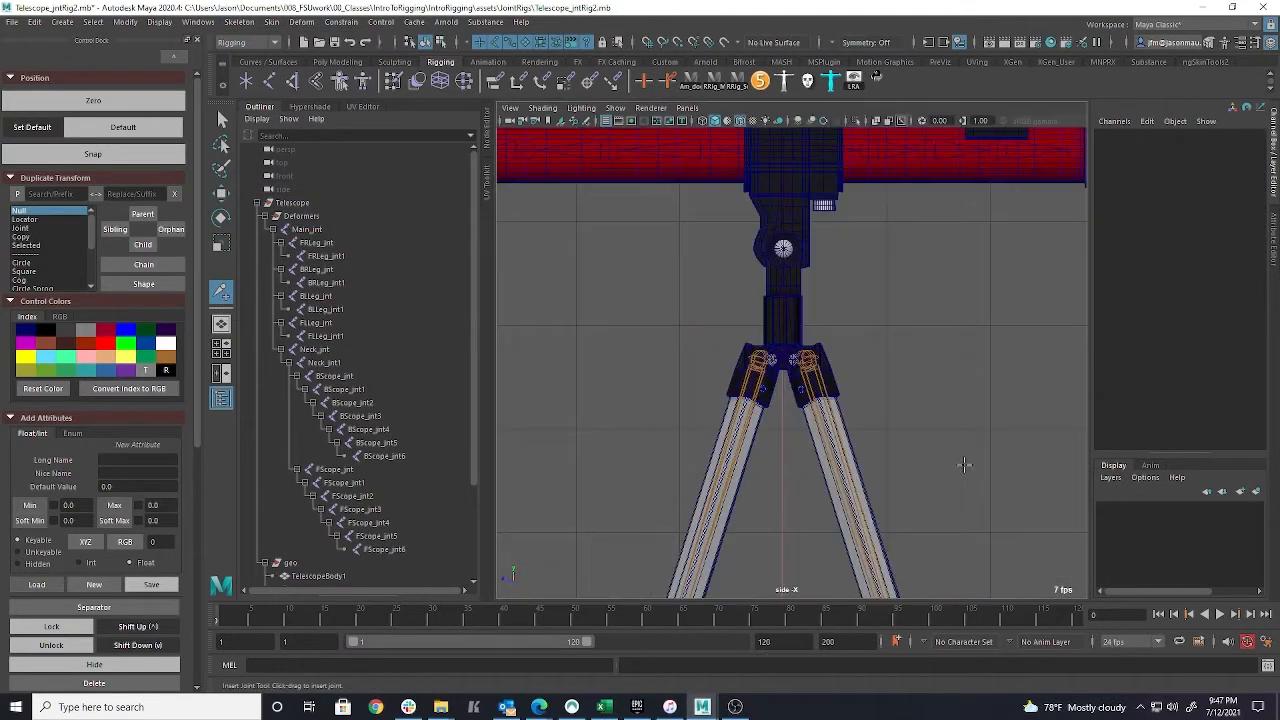
scroll(868, 320, up, 5)
alt+middle_drag(991, 254, 991, 405)
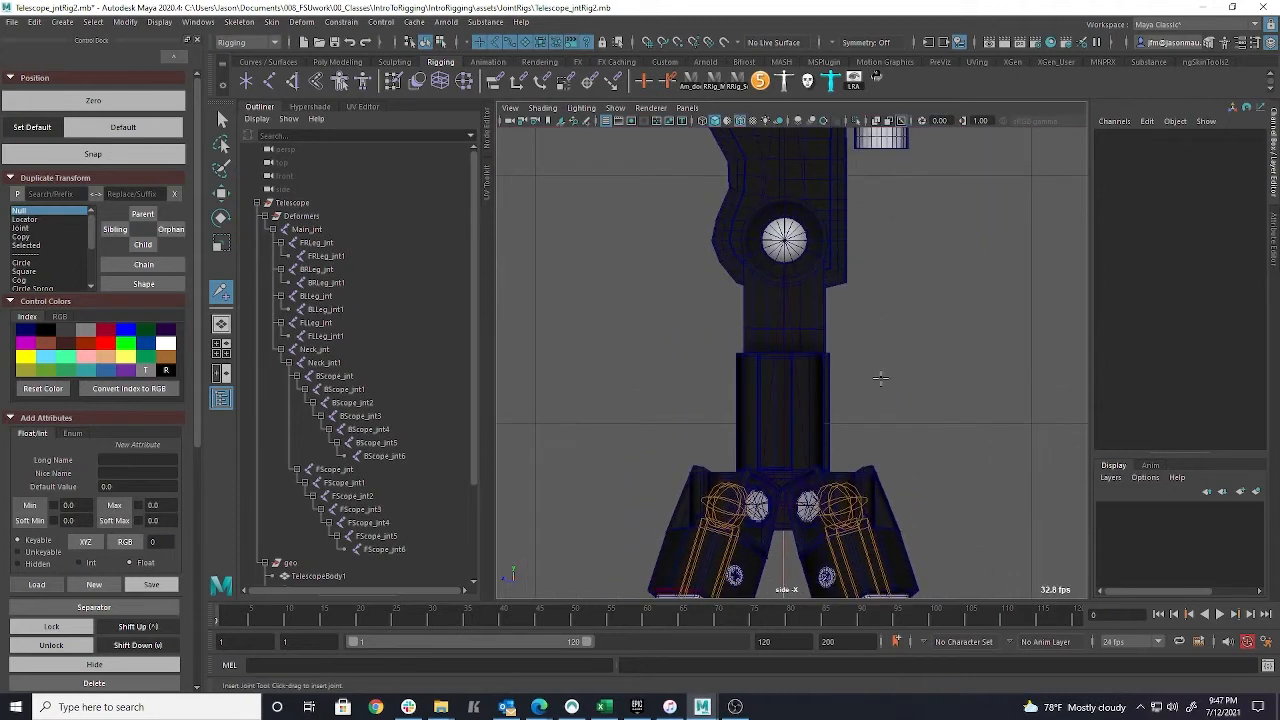
drag(786, 378, 962, 333)
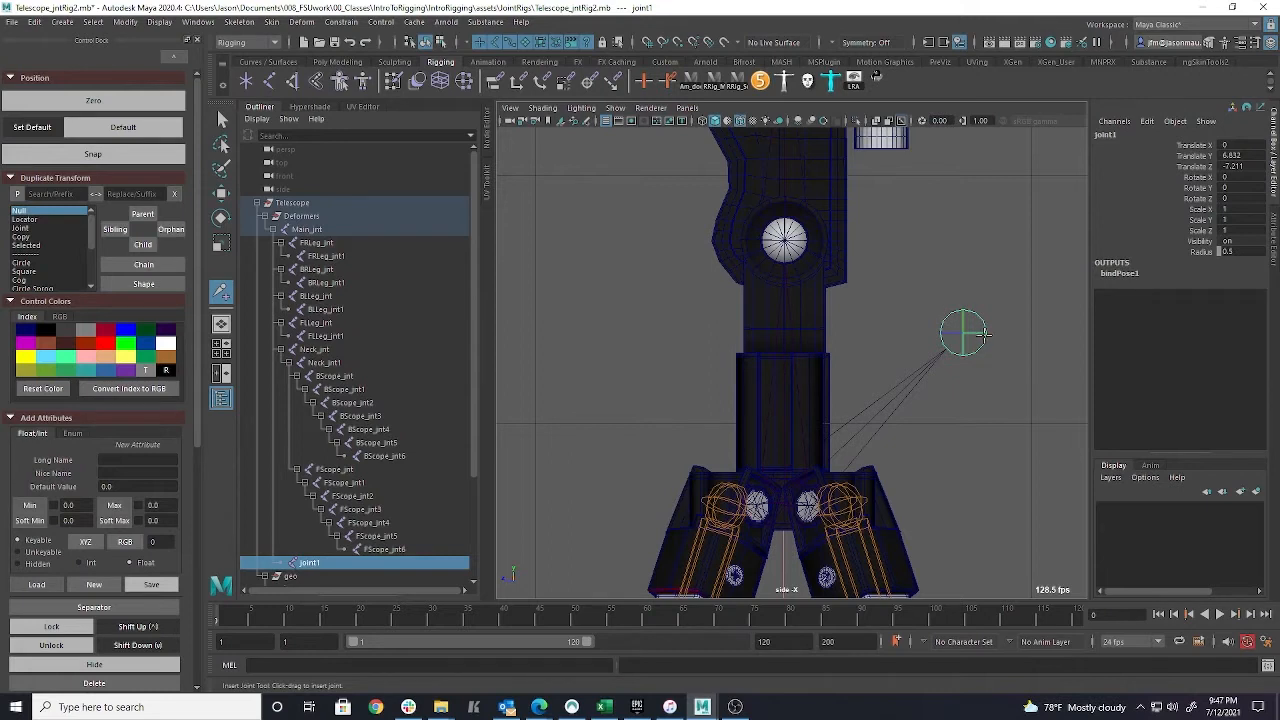
key(w)
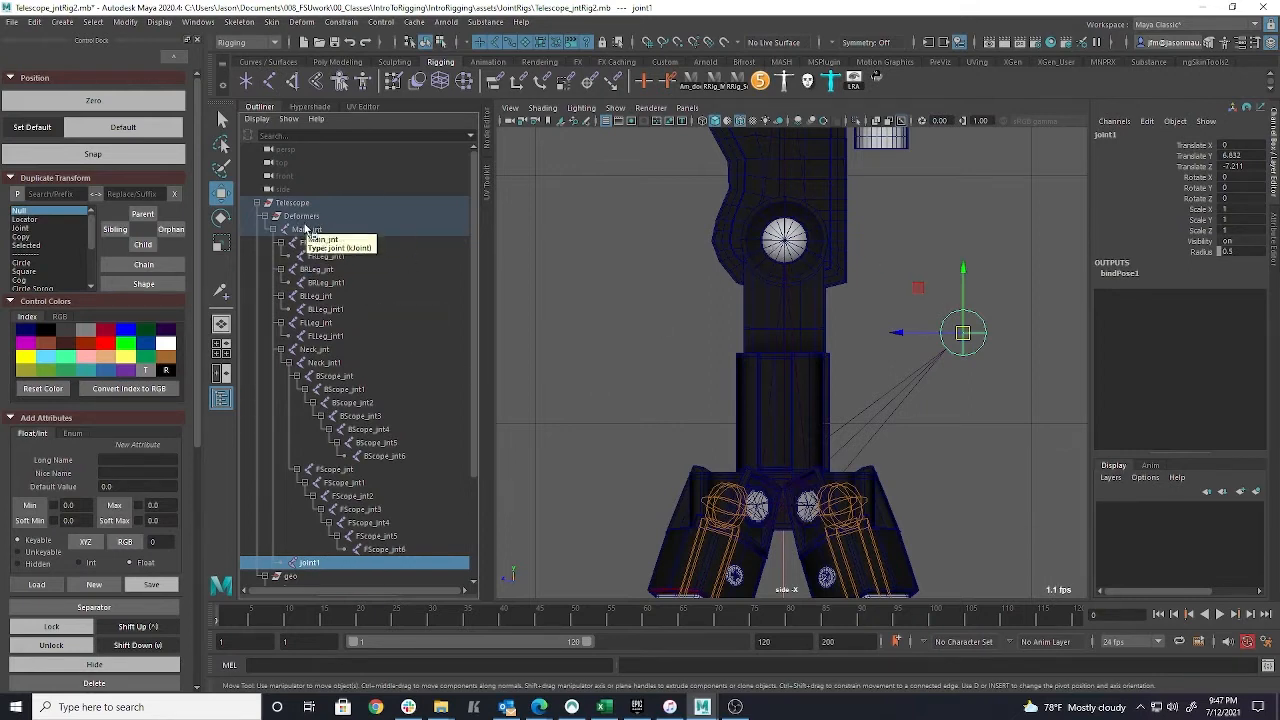
Rename the inserted joint as Head_jnt
double_click(308, 564)
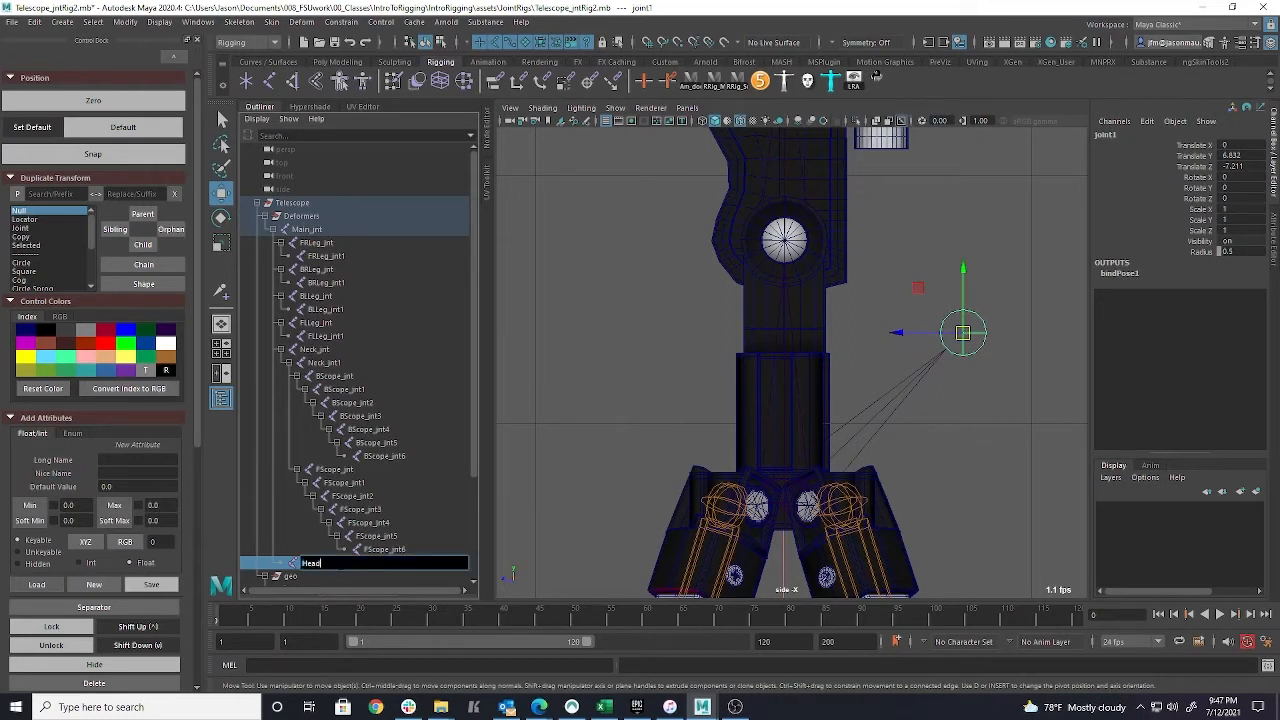
text(Head_jnt)
key(Return)
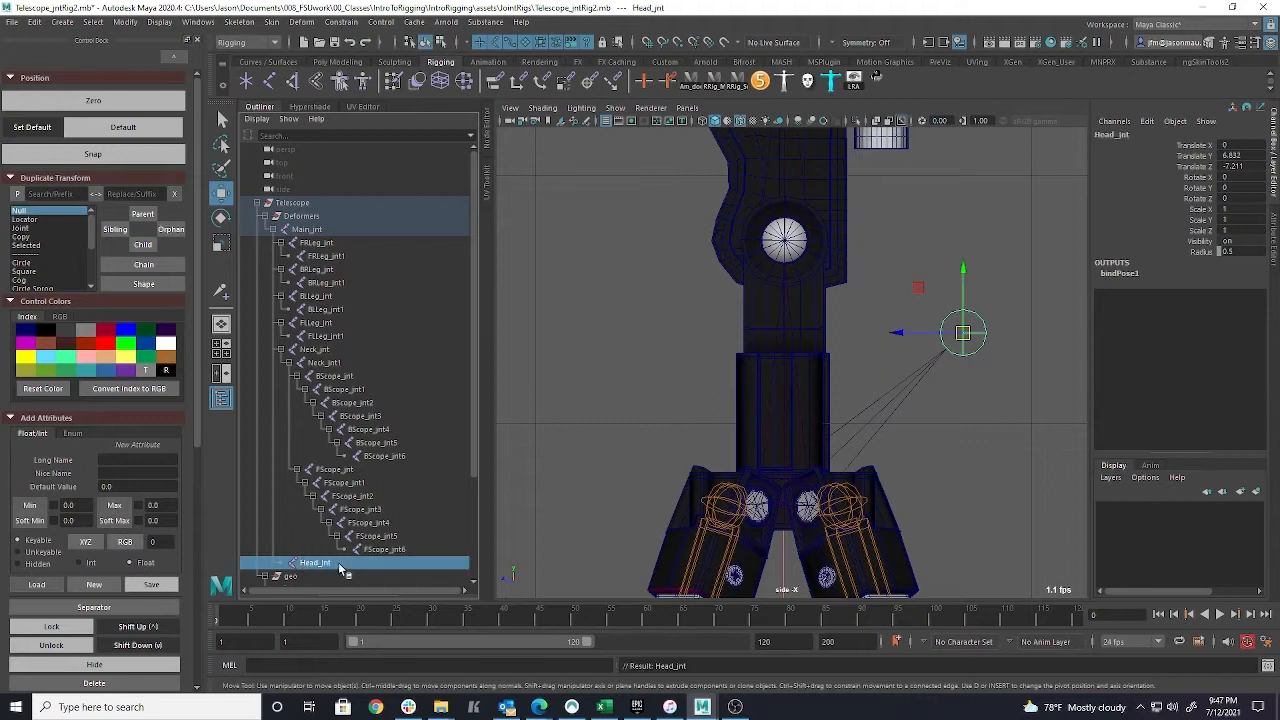
click(328, 351)
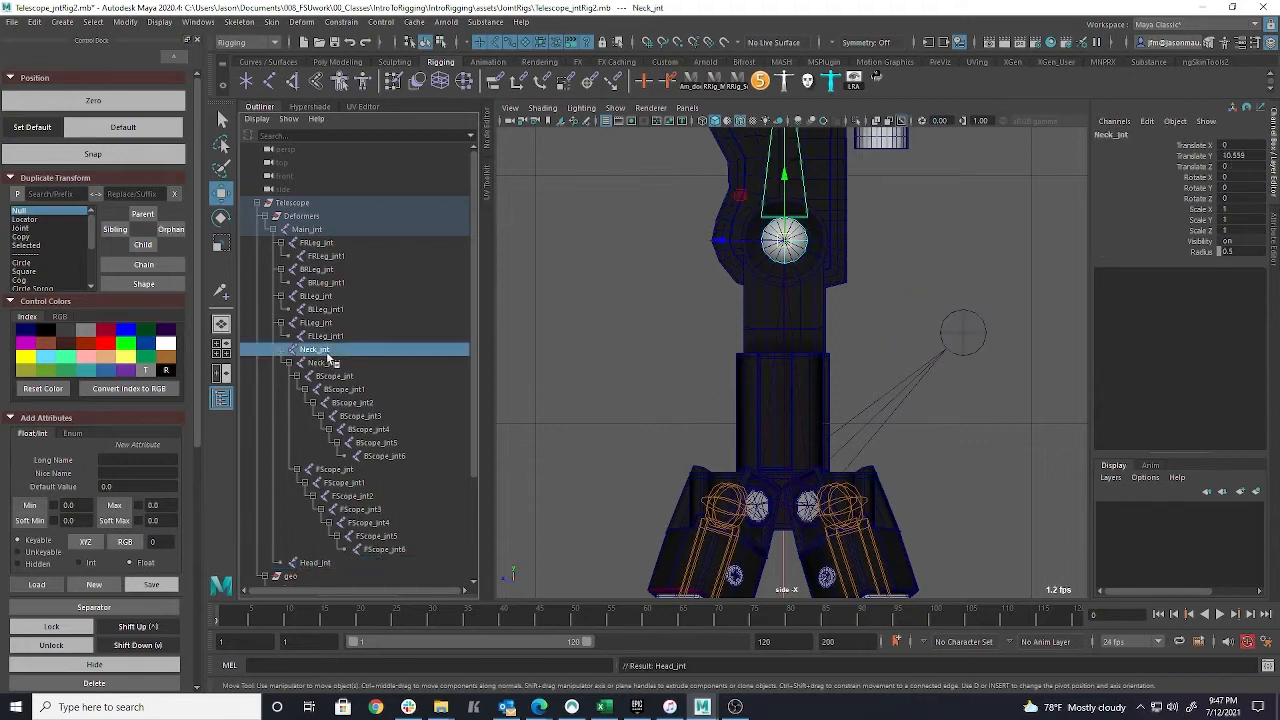
click(330, 363)
click(320, 565)
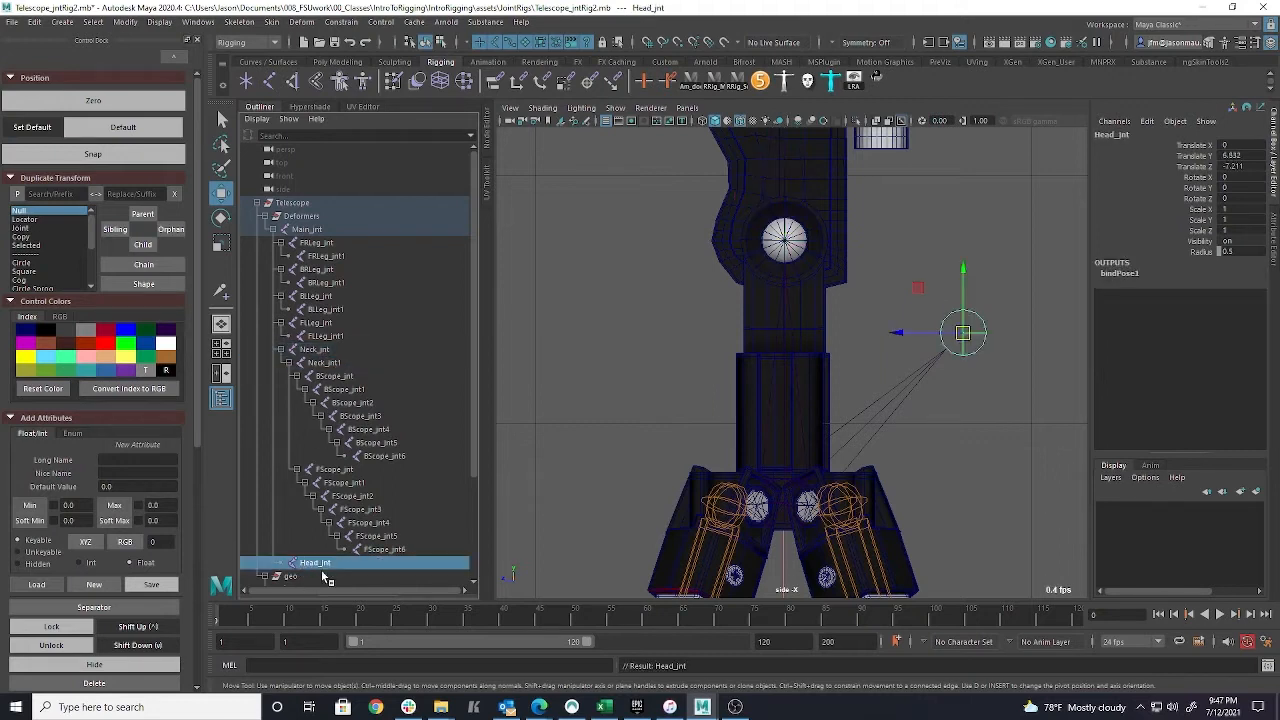
middle_drag(320, 565, 333, 363)
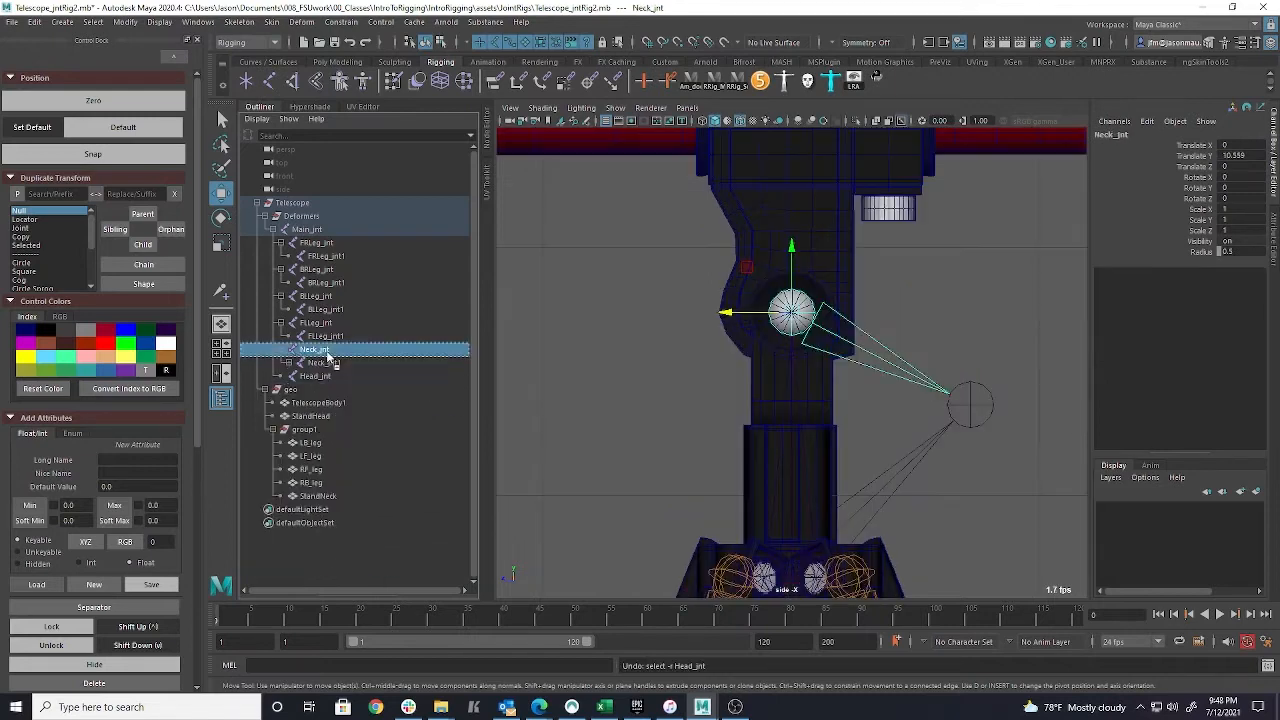
Move Head_jnt onto the neck's centre line at the top of the lower neck tube, Translate Y 5.945 and Z 0.044
click(333, 378)
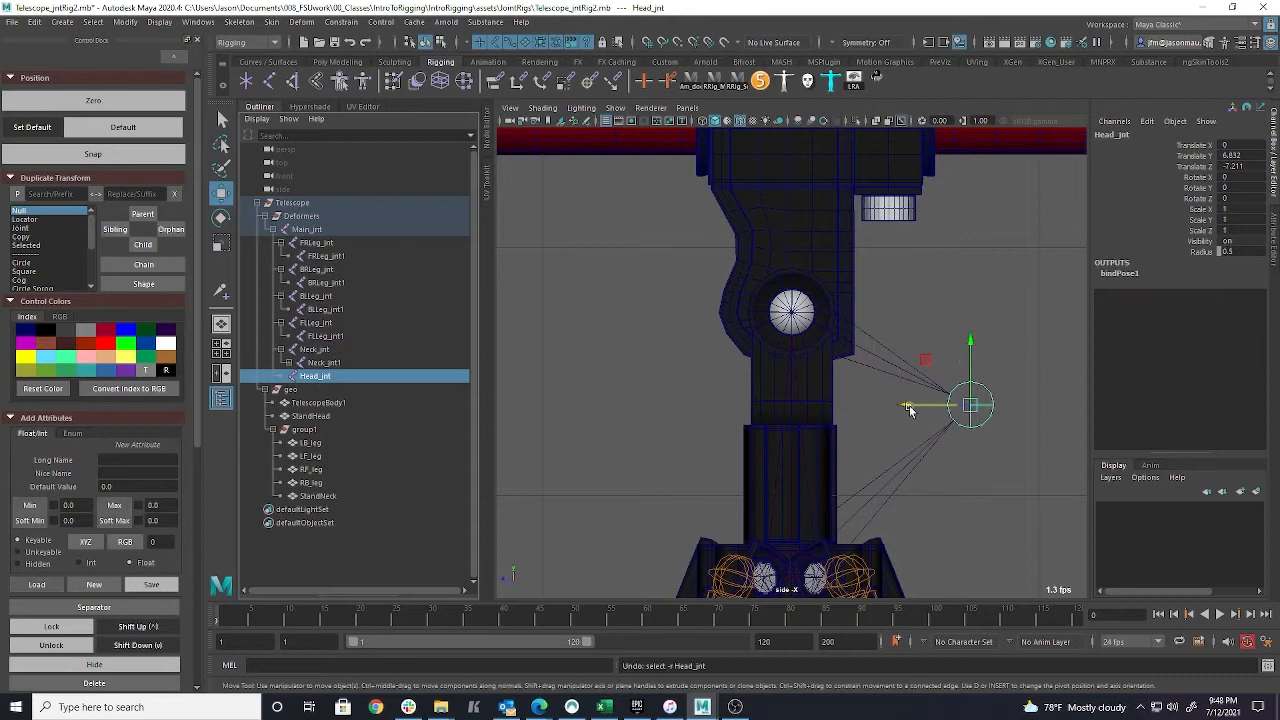
drag(909, 408, 797, 418)
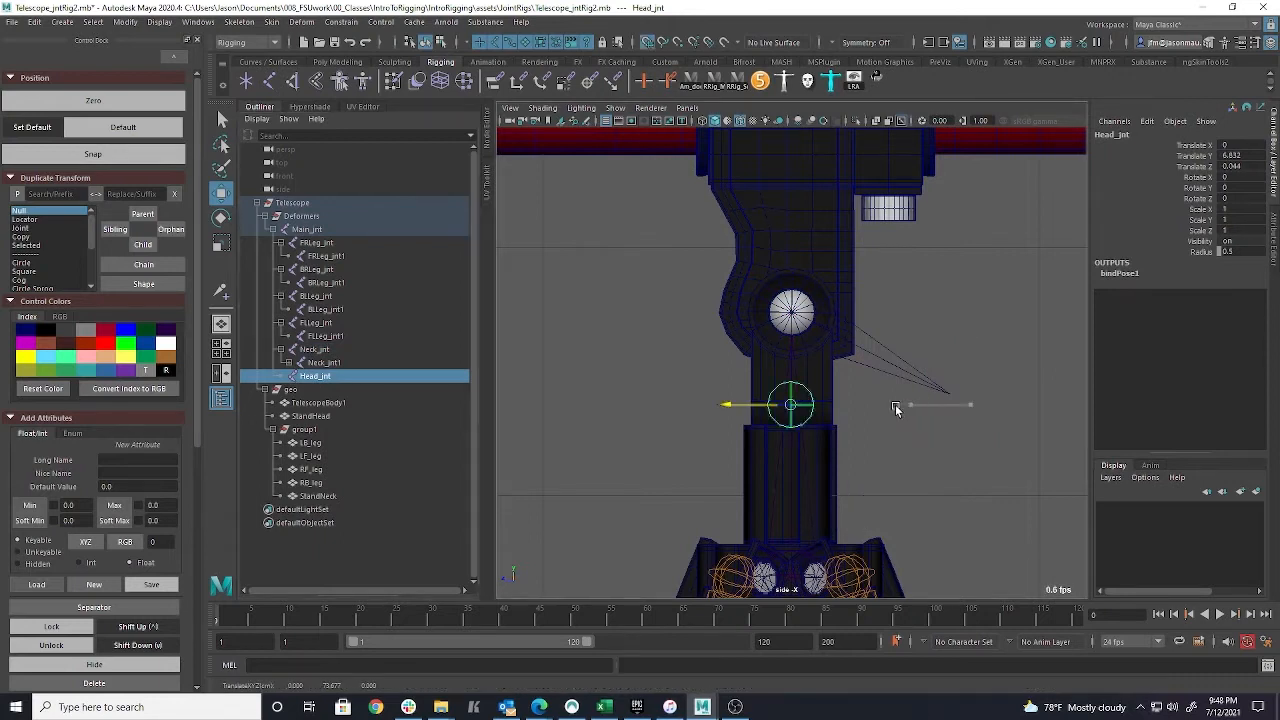
drag(791, 344, 791, 365)
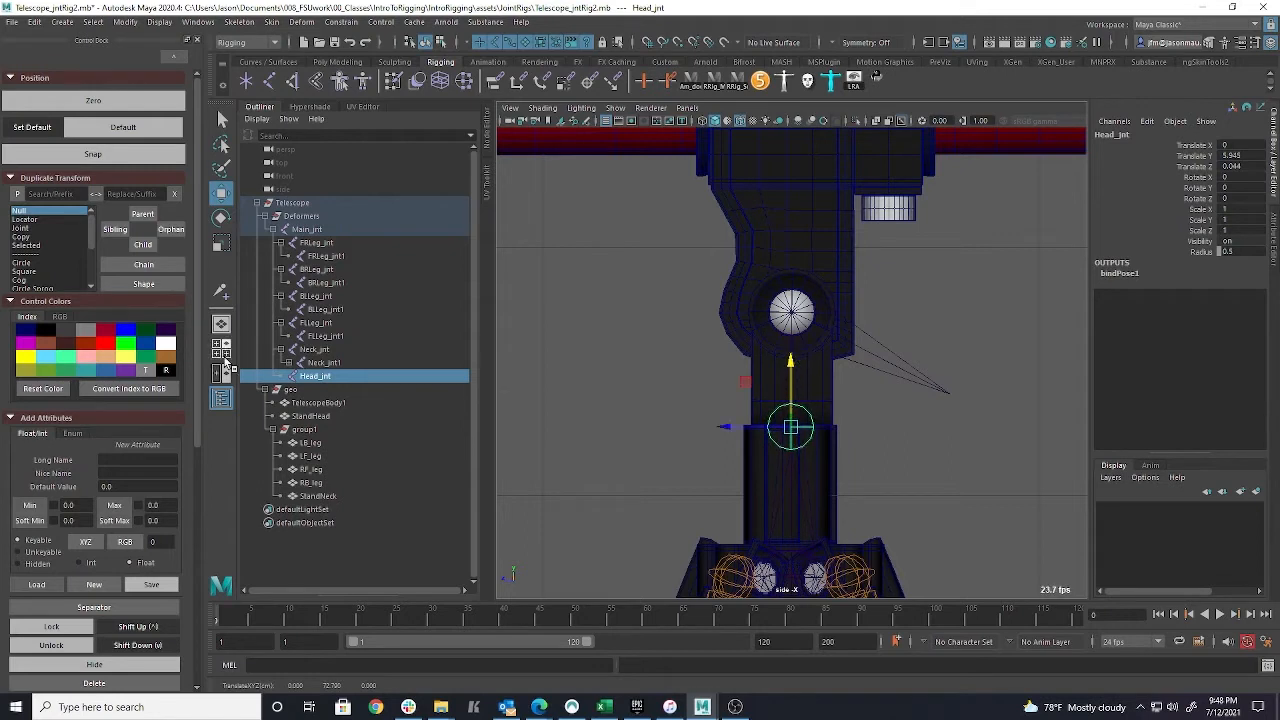
Parent Neck_jnt under Head_jnt and expand Head_jnt in the hierarchy
click(312, 349)
middle_drag(314, 349, 316, 378)
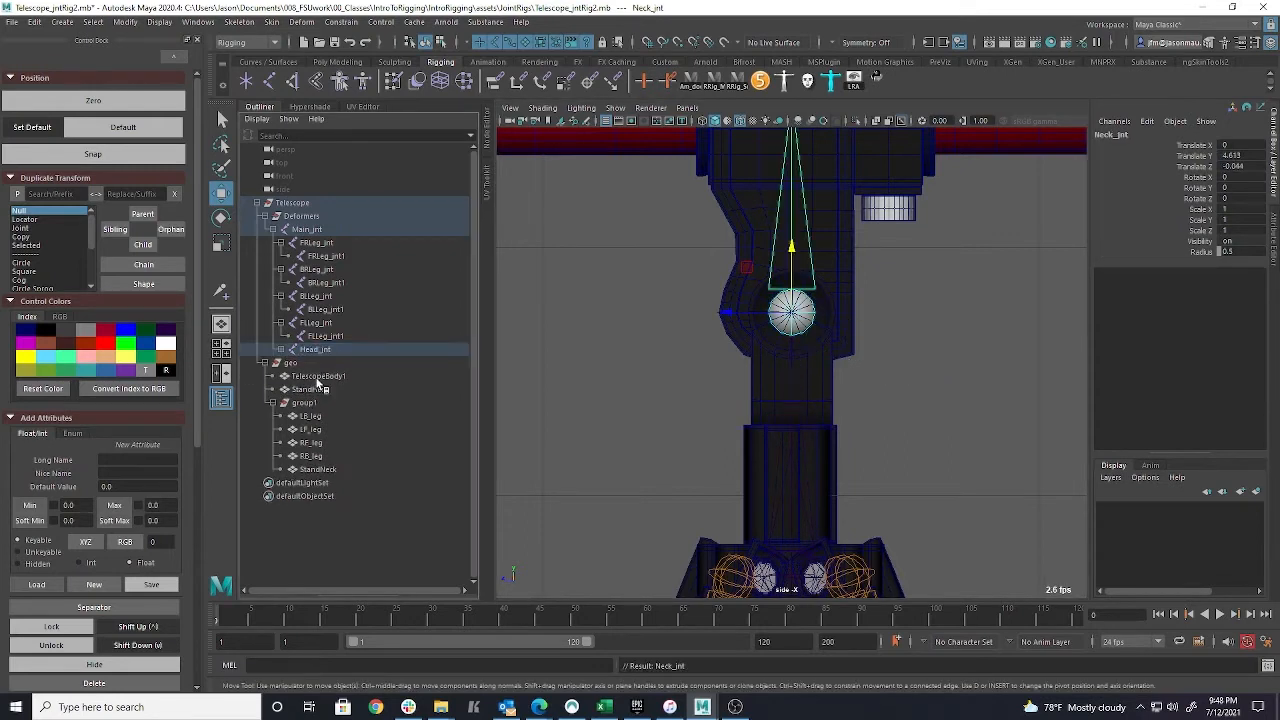
click(311, 350)
click(281, 350)
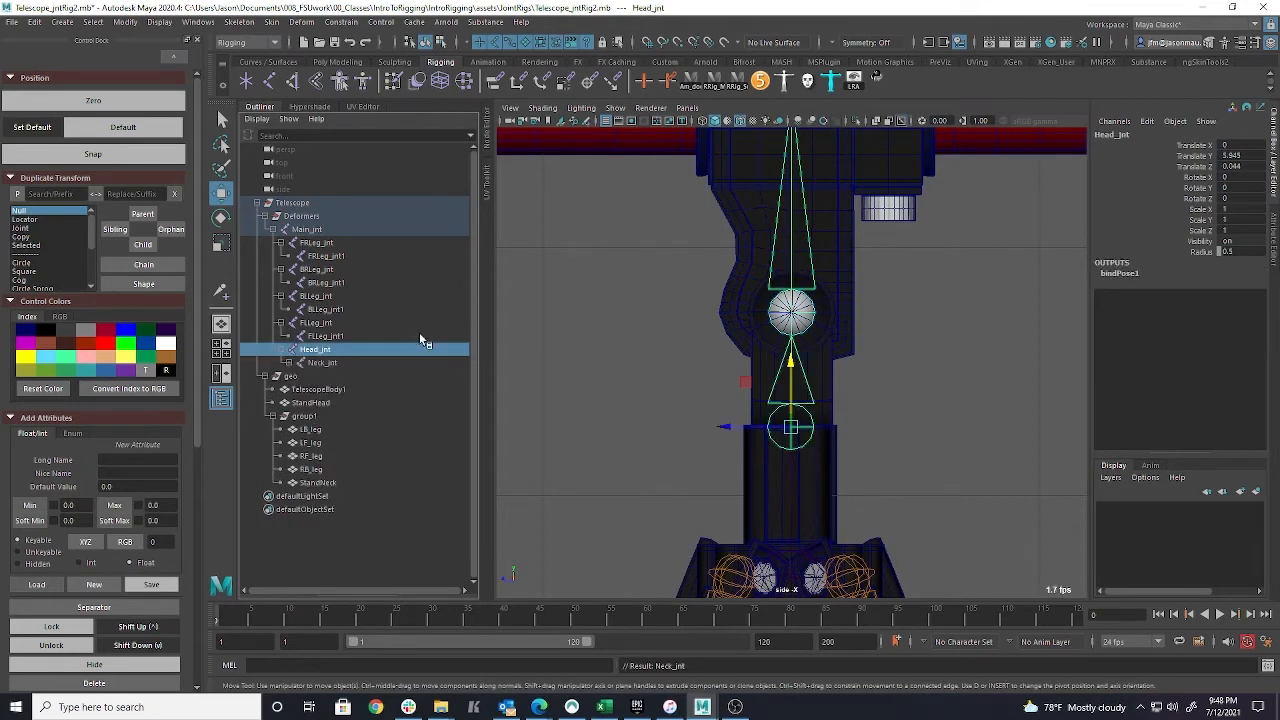
Display the local rotation axes of Head_jnt, Neck_jnt and Neck_jnt1, check them in the four views, and select Neck_jnt
shift+click(288, 364)
shift+drag(330, 365, 352, 376)
alt+middle_drag(939, 267, 940, 414)
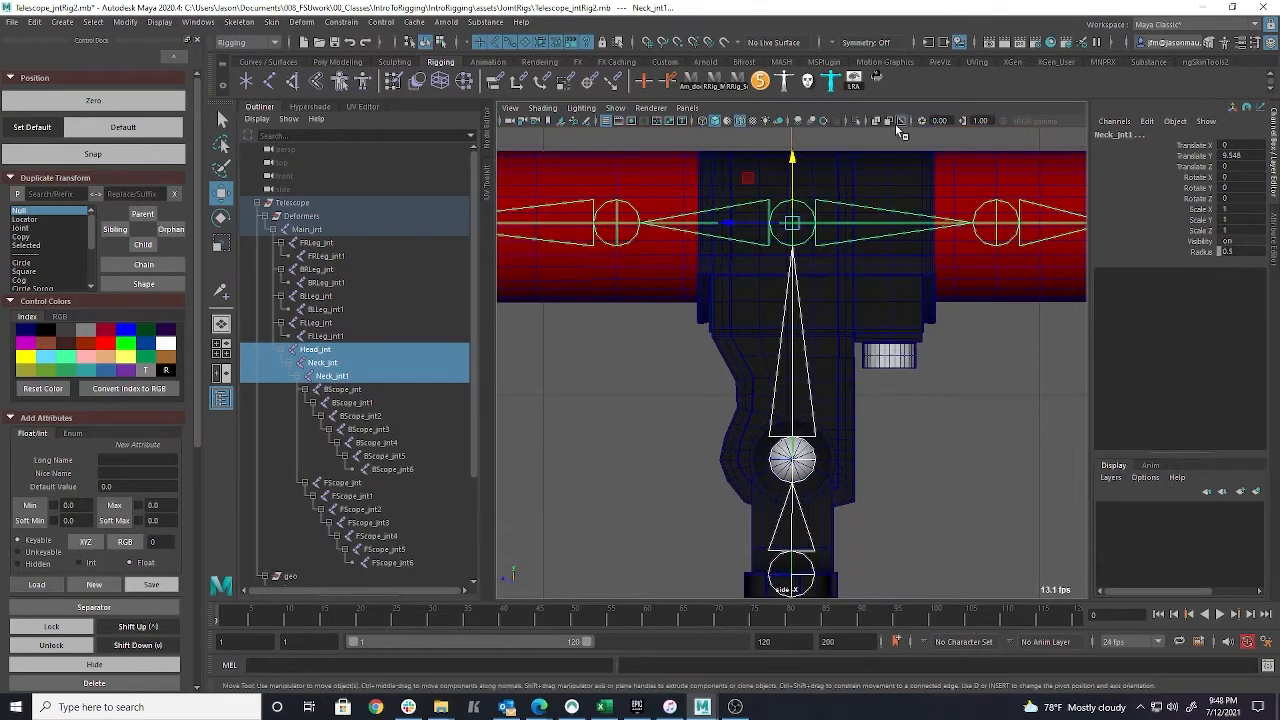
click(855, 80)
alt+middle_drag(980, 489, 969, 407)
key(space)
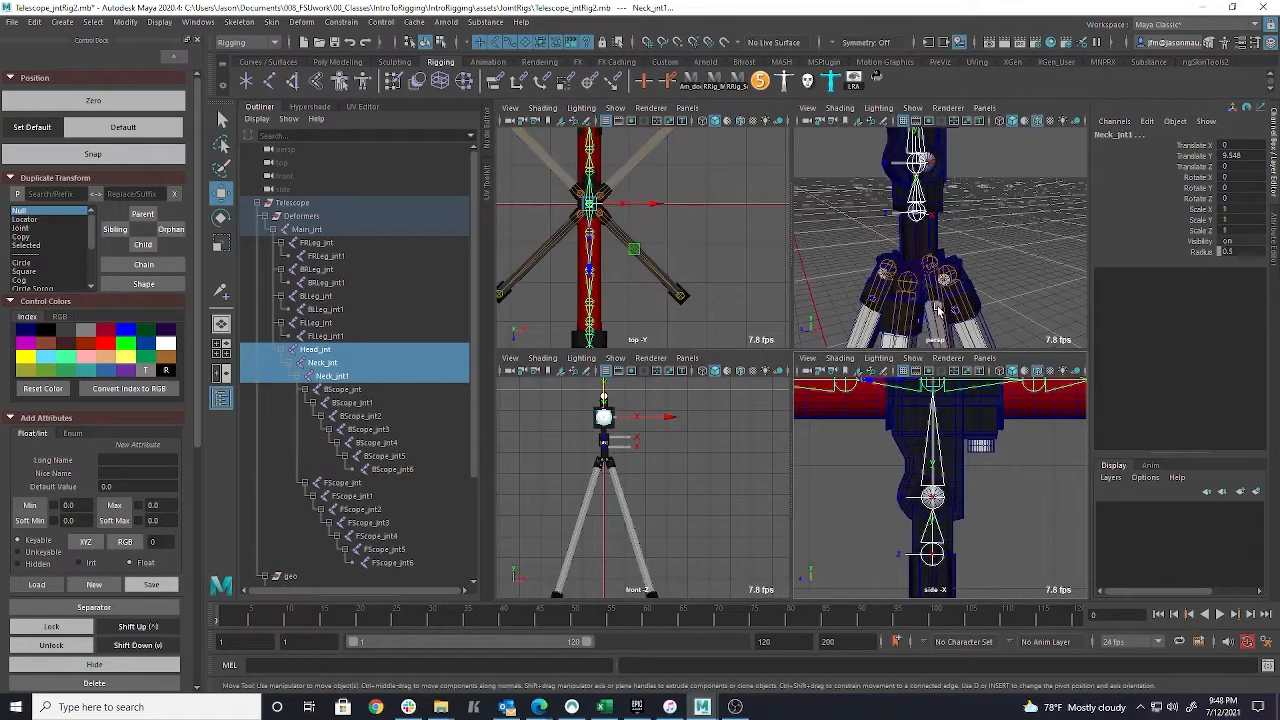
alt+drag(961, 210, 910, 302)
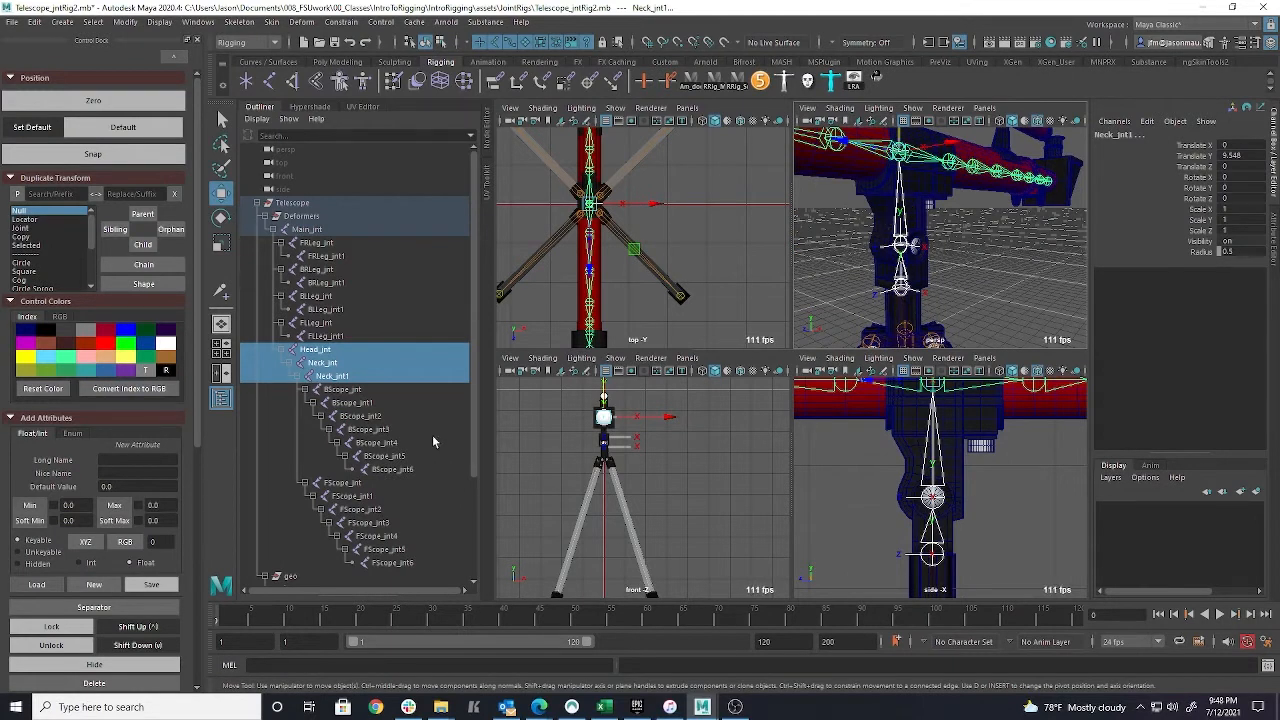
click(326, 364)
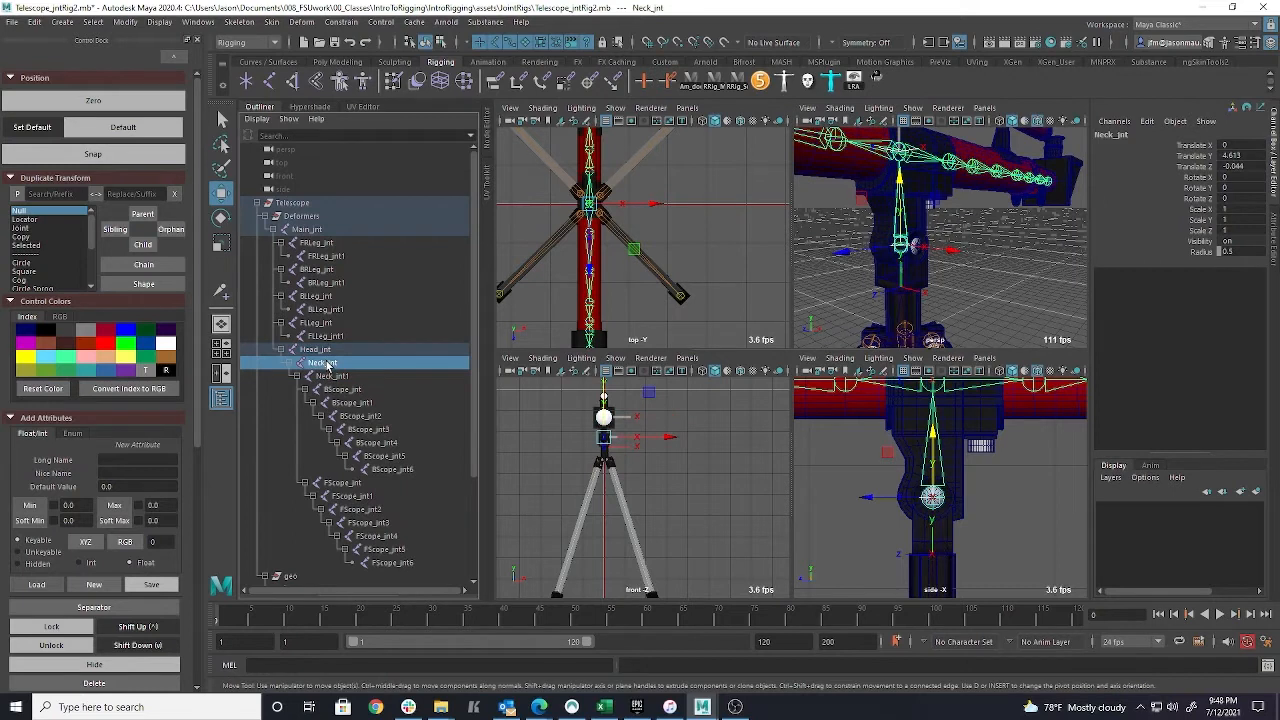
Select Head_jnt and Neck_jnt, reorient both with Orient Joint, and check their axes in the perspective view
click(319, 350)
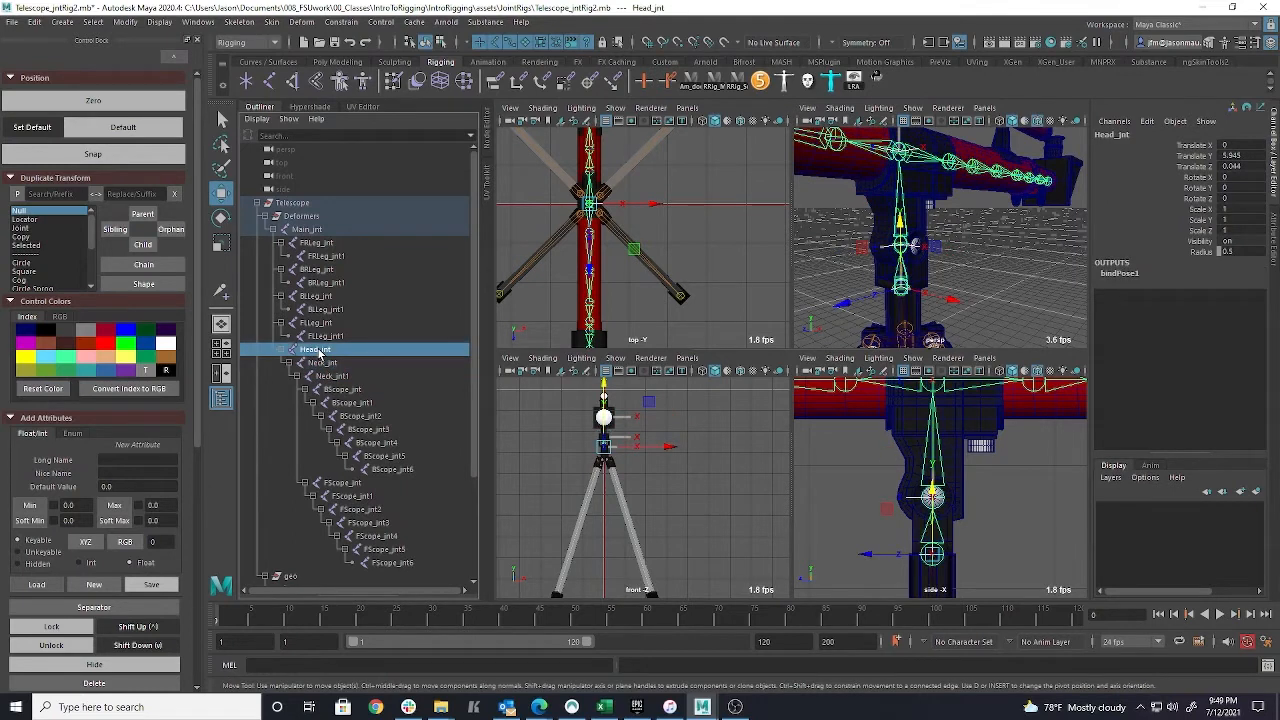
shift+click(330, 364)
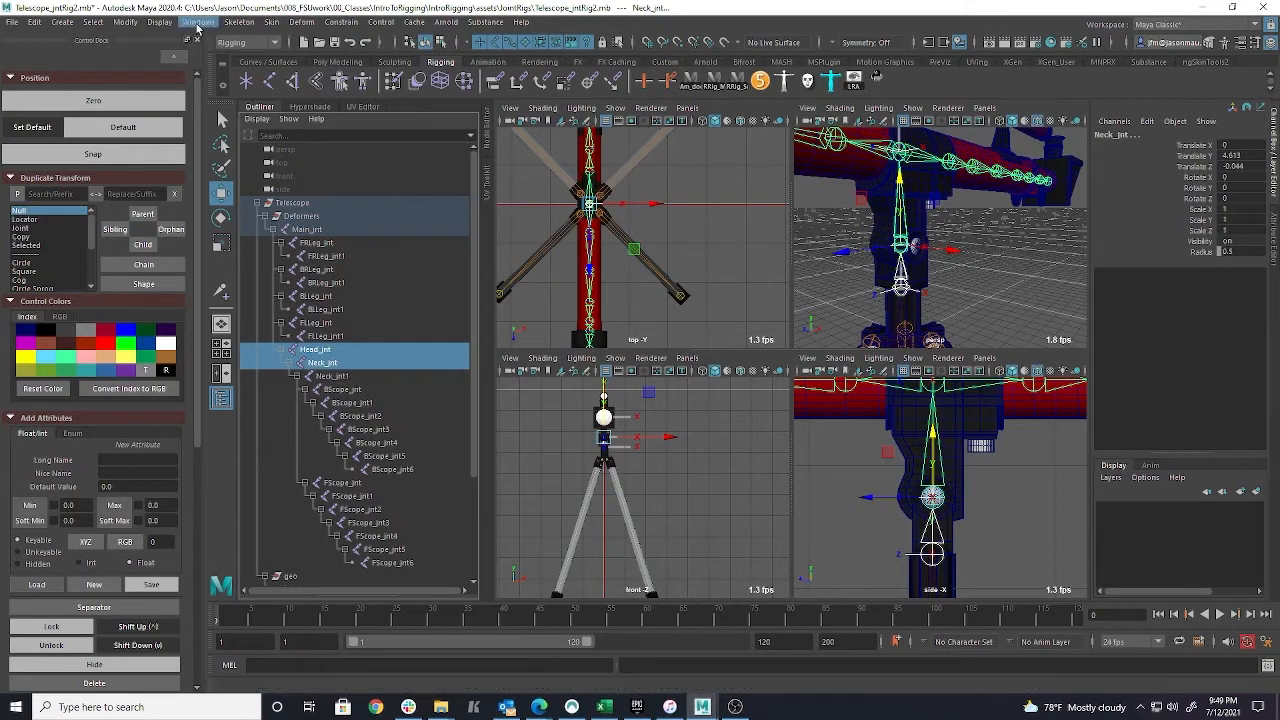
click(239, 22)
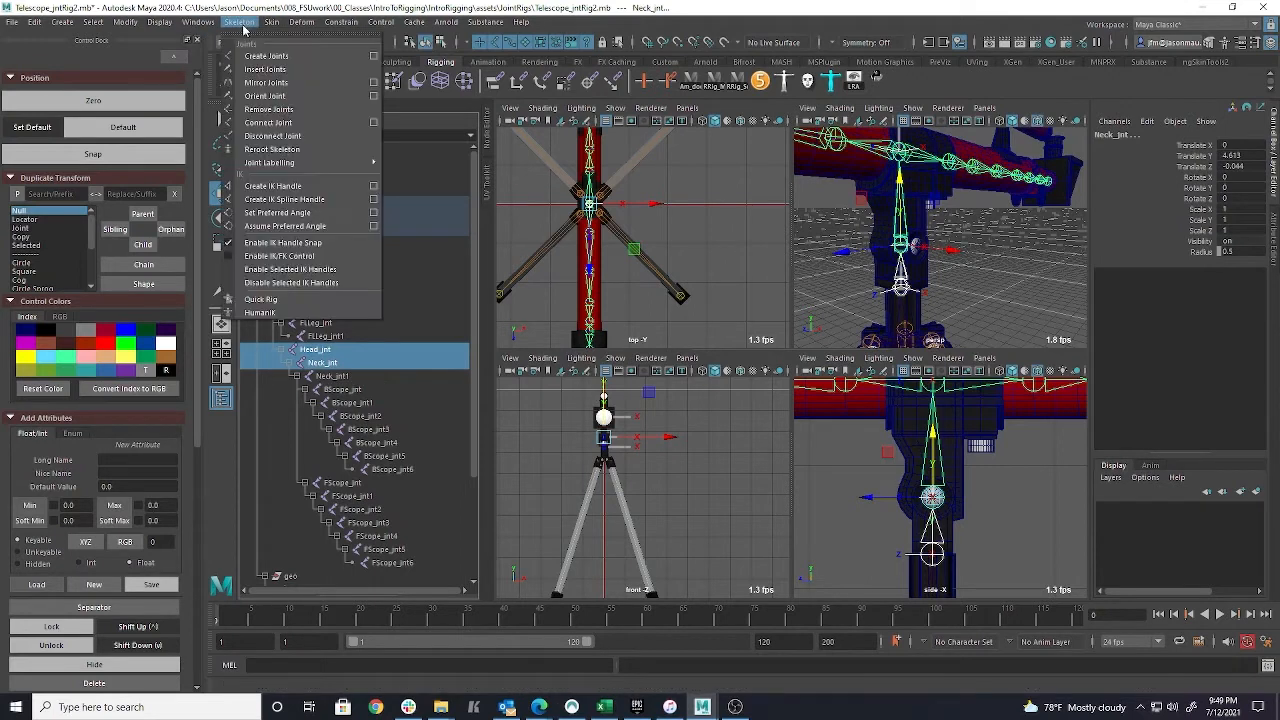
click(310, 97)
alt+drag(1025, 208, 872, 322)
alt+drag(1003, 303, 999, 240)
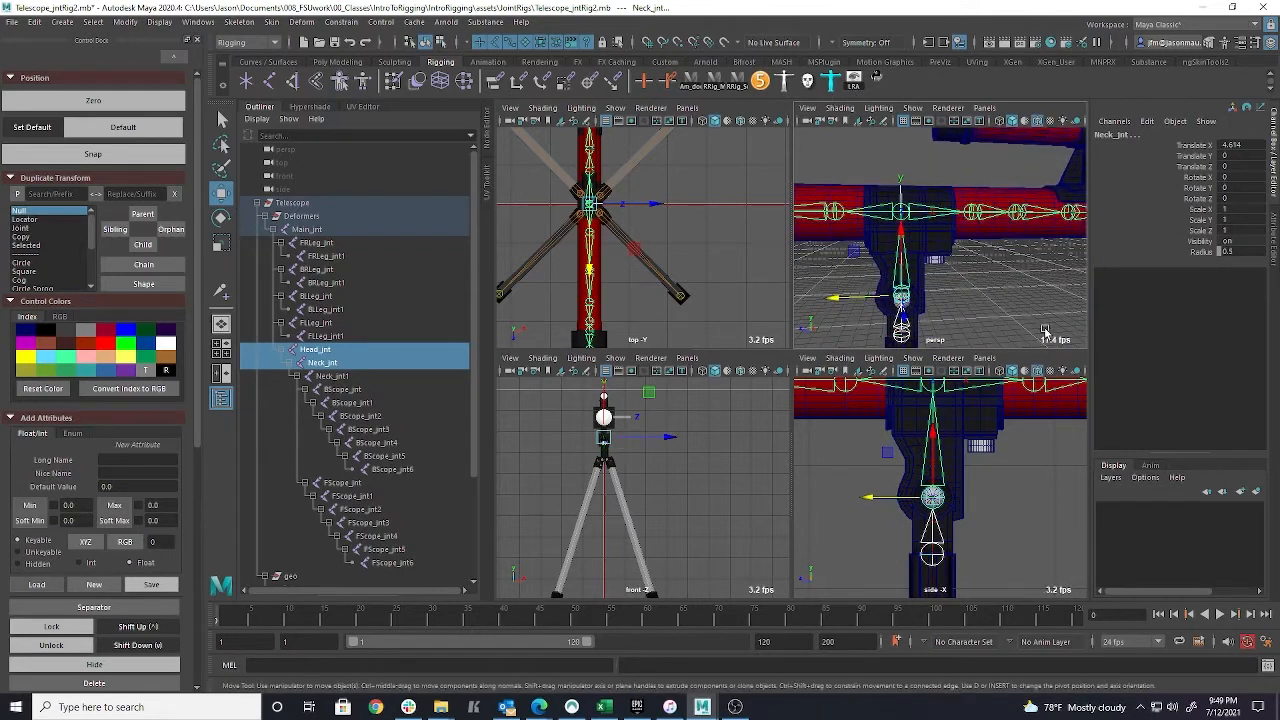
alt+drag(931, 230, 910, 240)
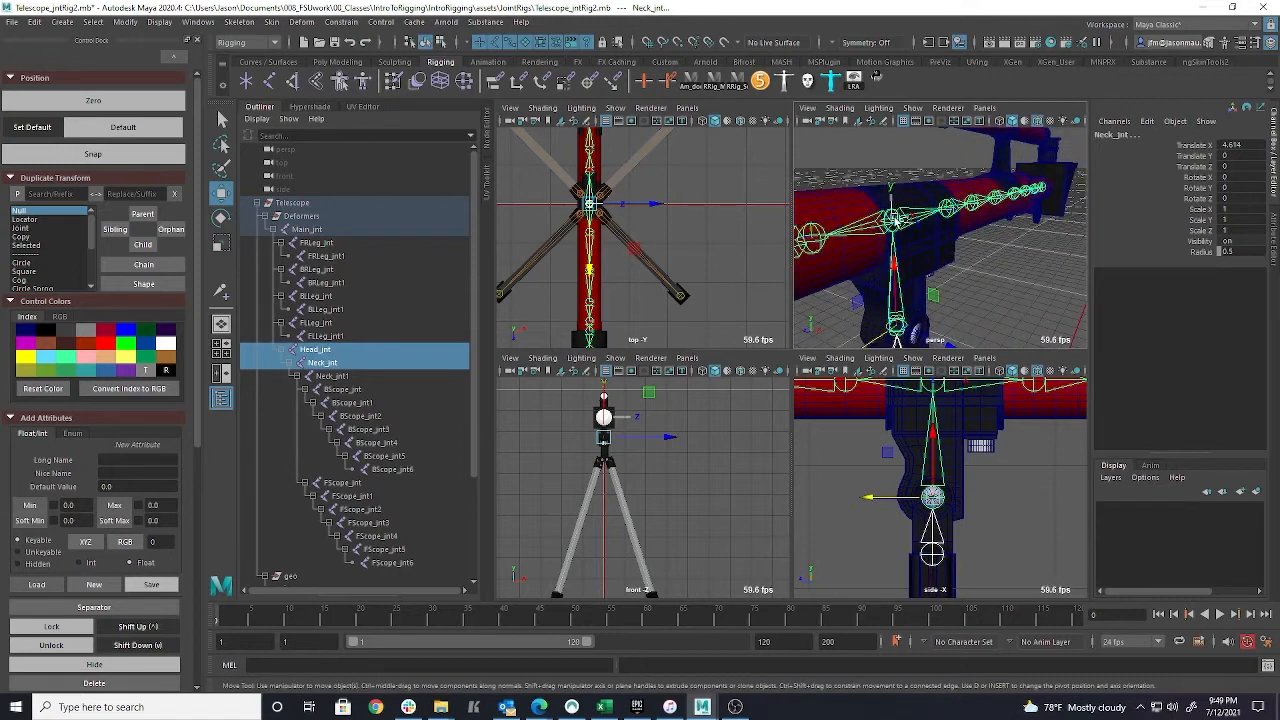
click(895, 219)
Bind the StandNeck mesh to Main_jnt with Bind Skin in the full-size perspective view
alt+drag(1072, 304, 843, 309)
scroll(960, 297, down, 5)
click(937, 281)
key(space)
scroll(760, 318, up, 4)
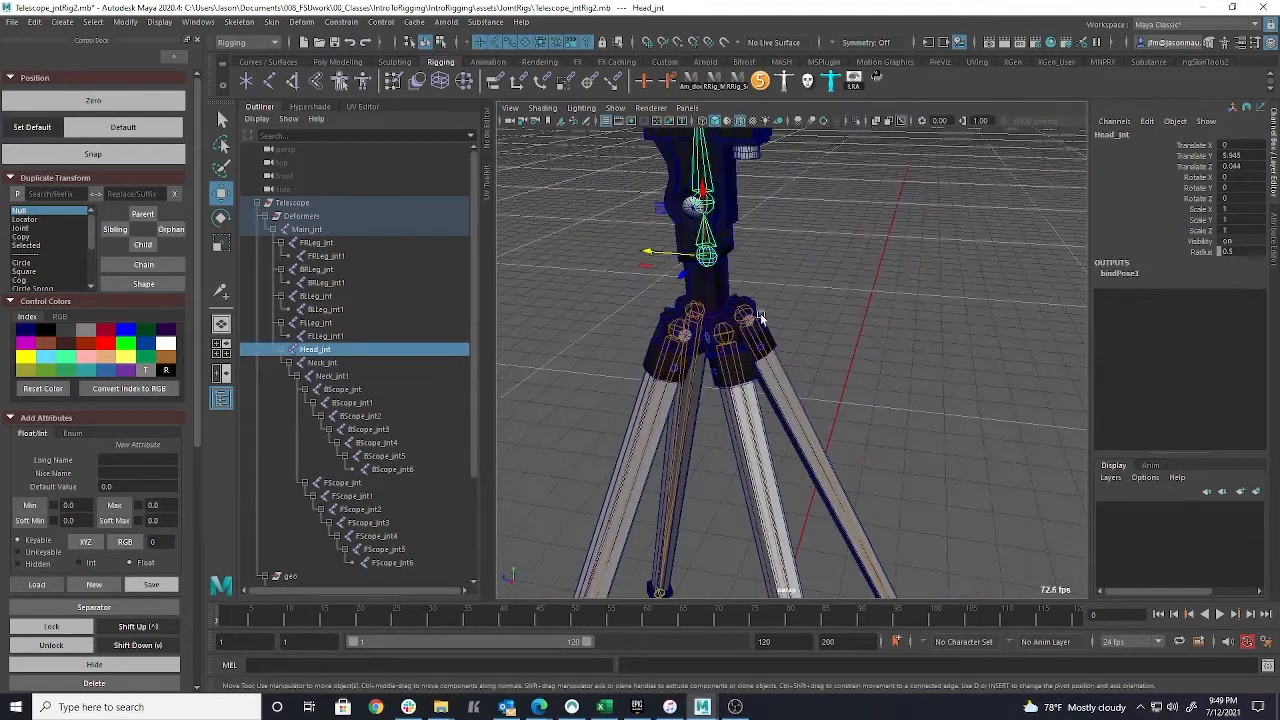
alt+drag(655, 323, 781, 295)
click(782, 290)
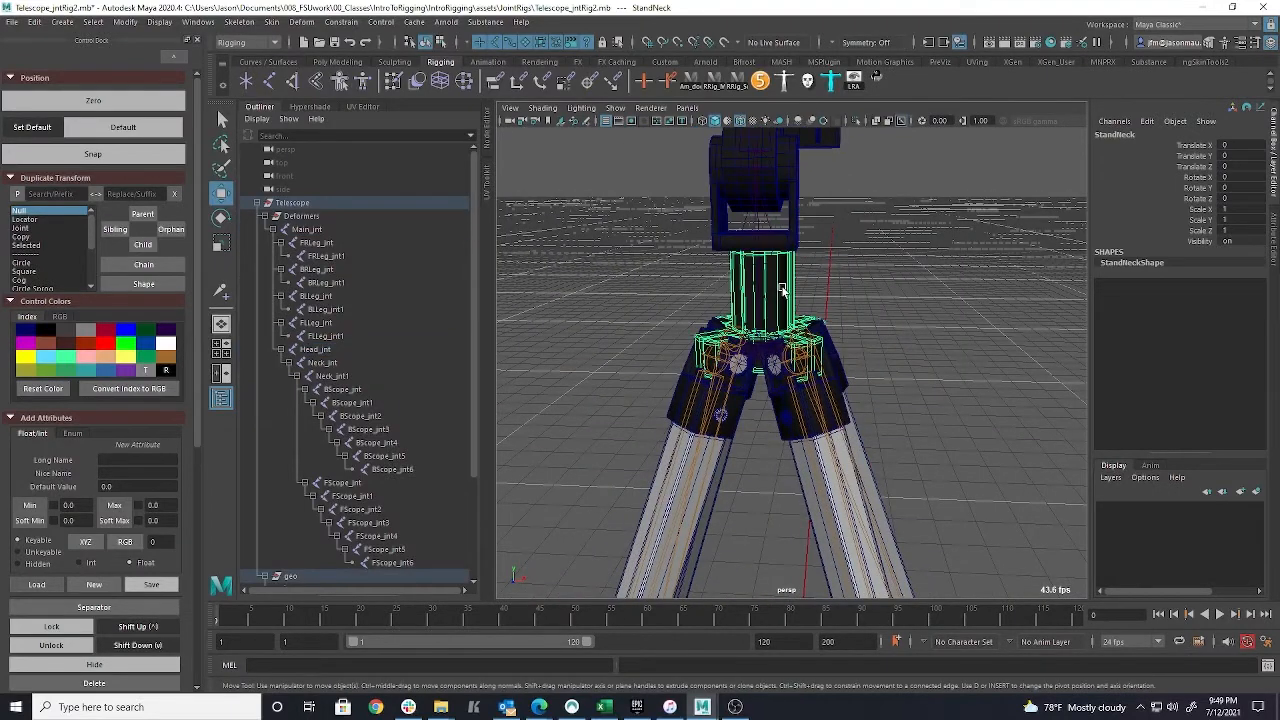
click(317, 231)
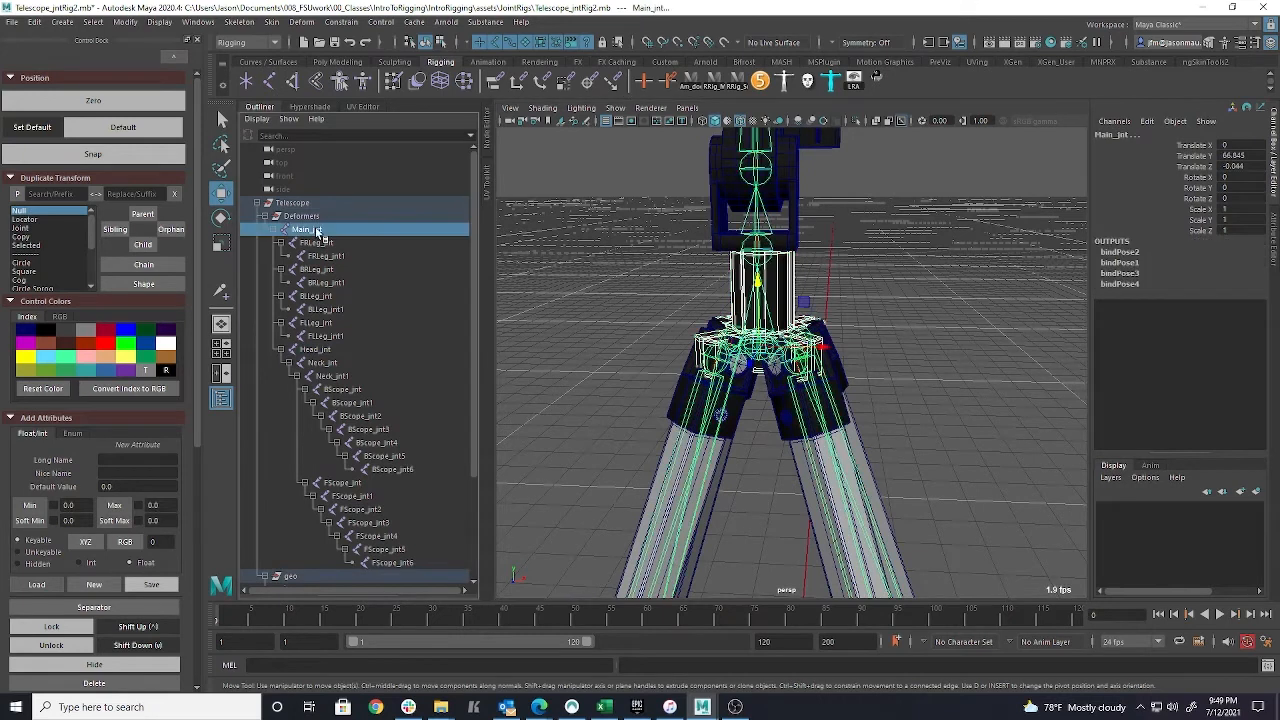
click(271, 22)
click(297, 57)
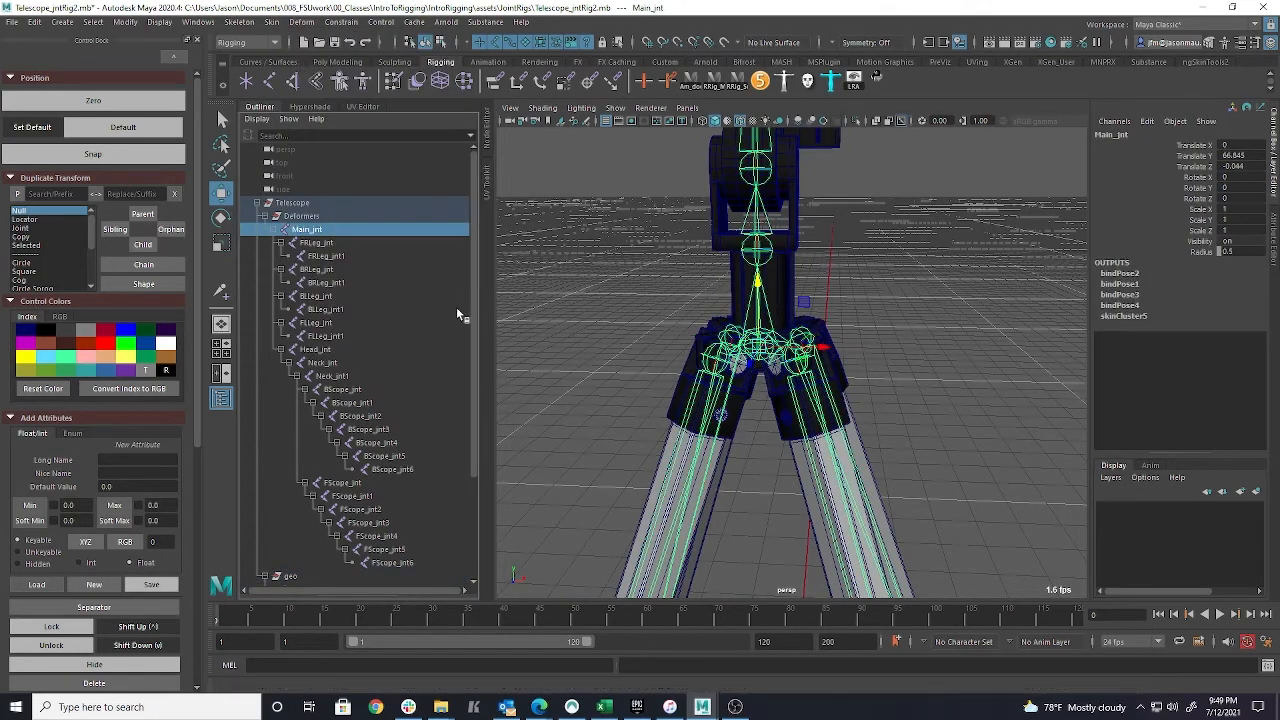
Bind the StandHead mesh to Head_jnt, using selected joints, closest distance and classic linear skinning
click(795, 238)
alt+drag(957, 260, 800, 337)
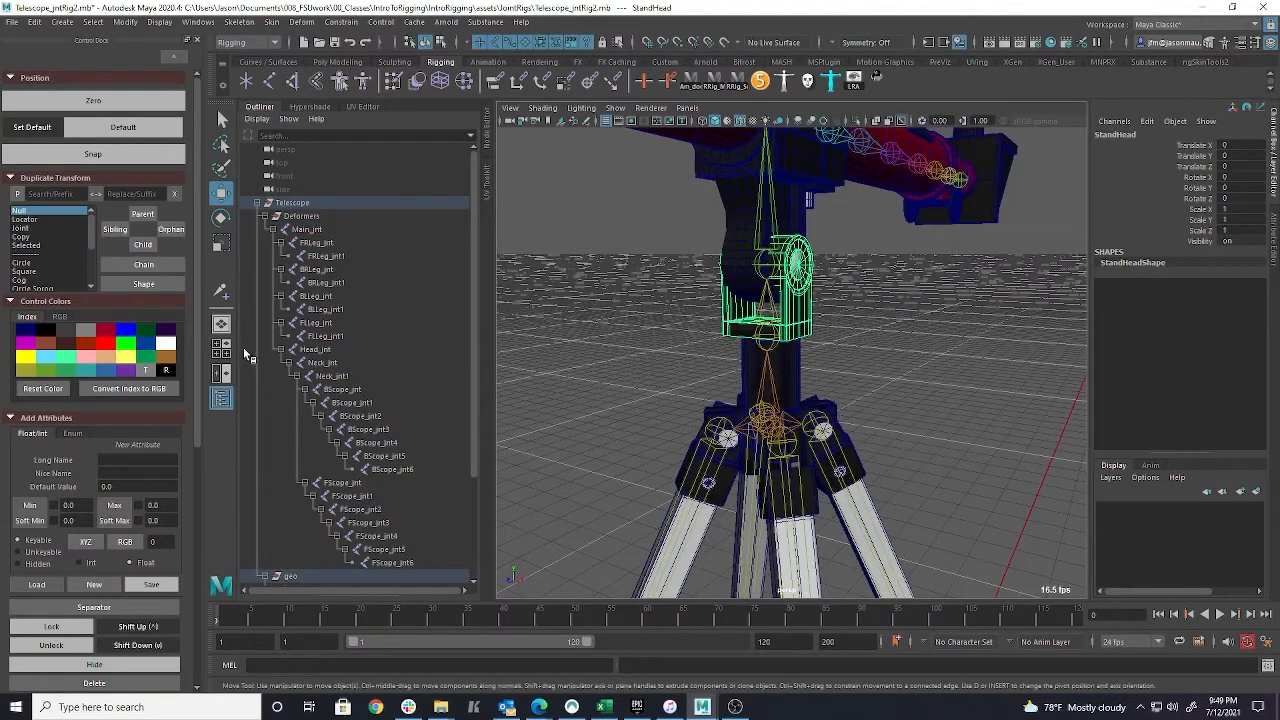
click(318, 349)
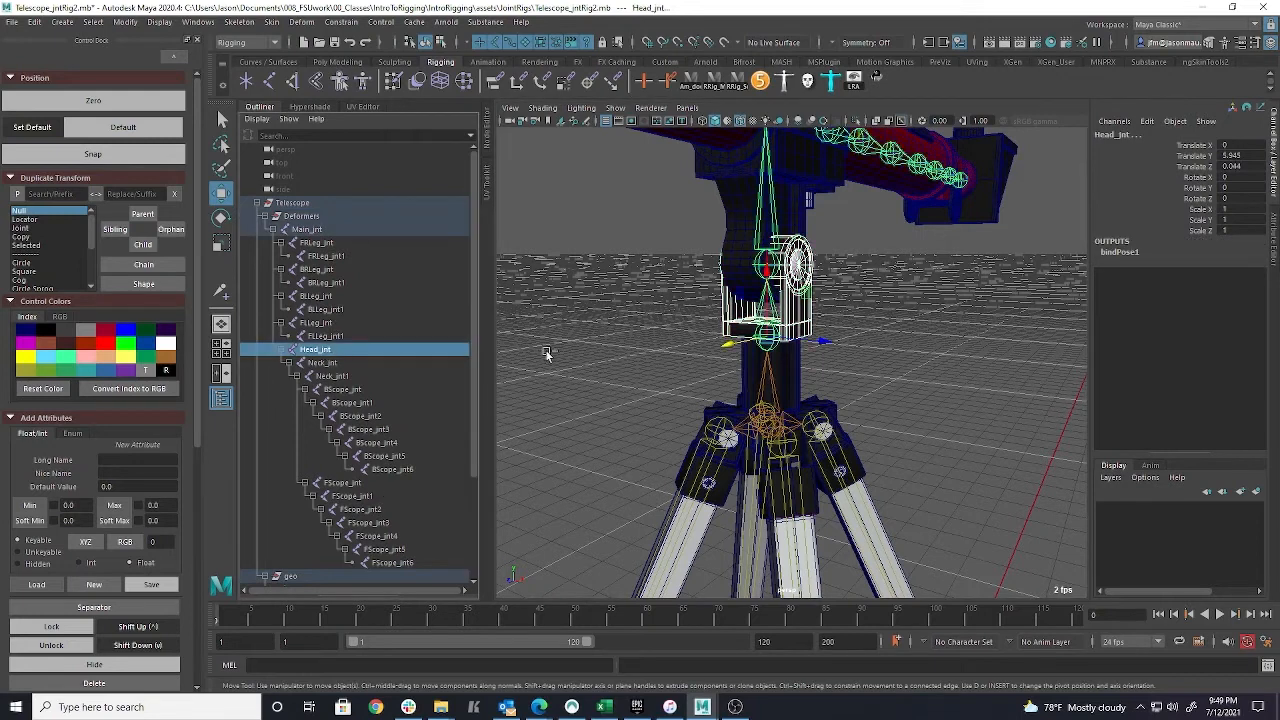
alt+drag(805, 298, 740, 265)
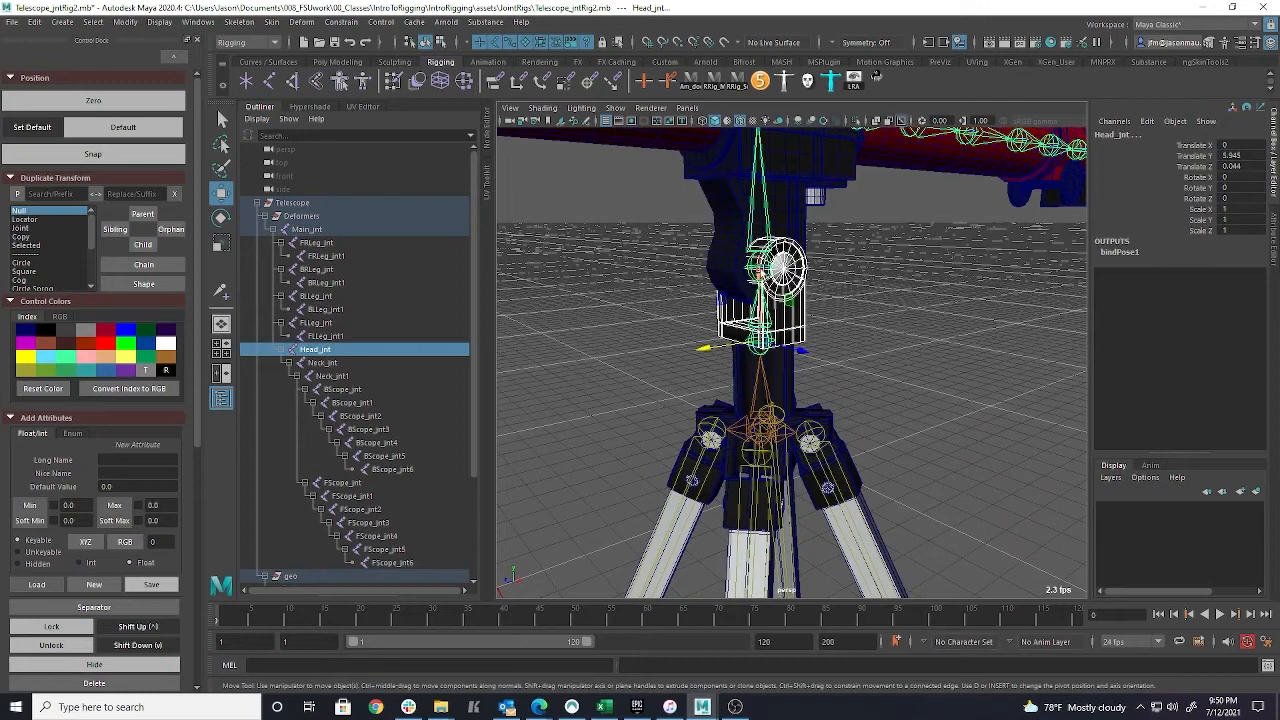
click(272, 22)
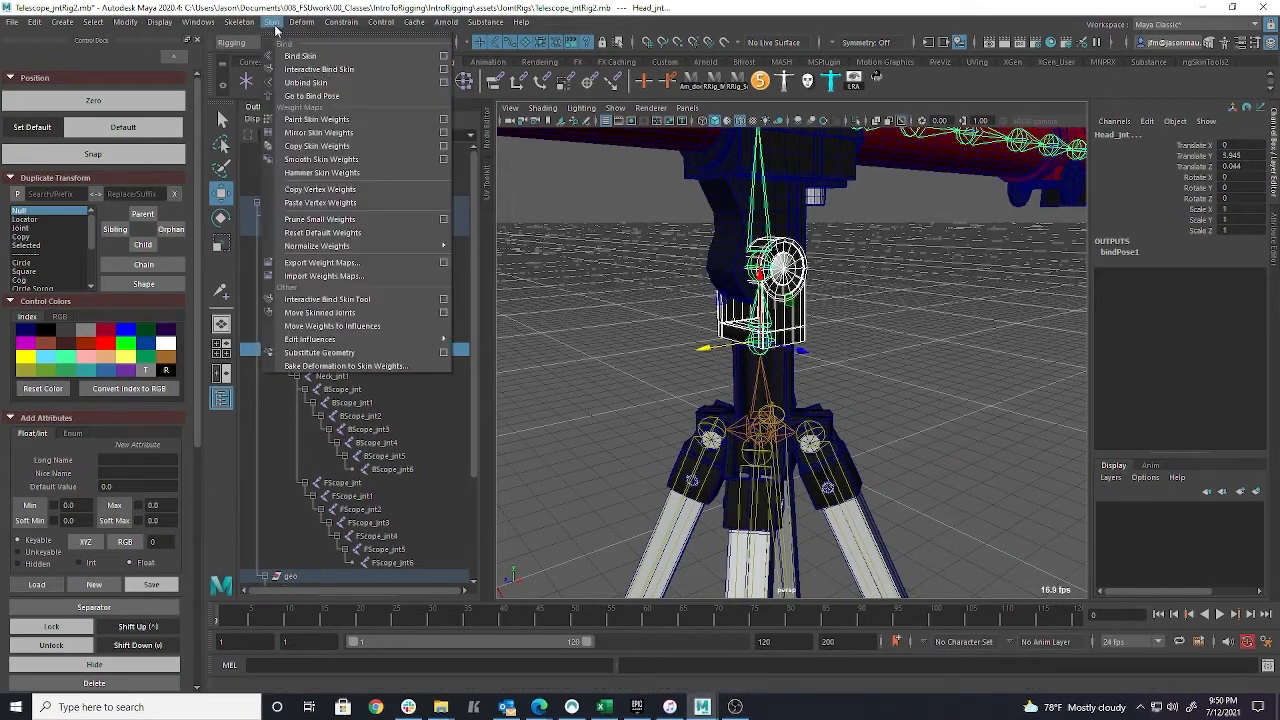
click(436, 58)
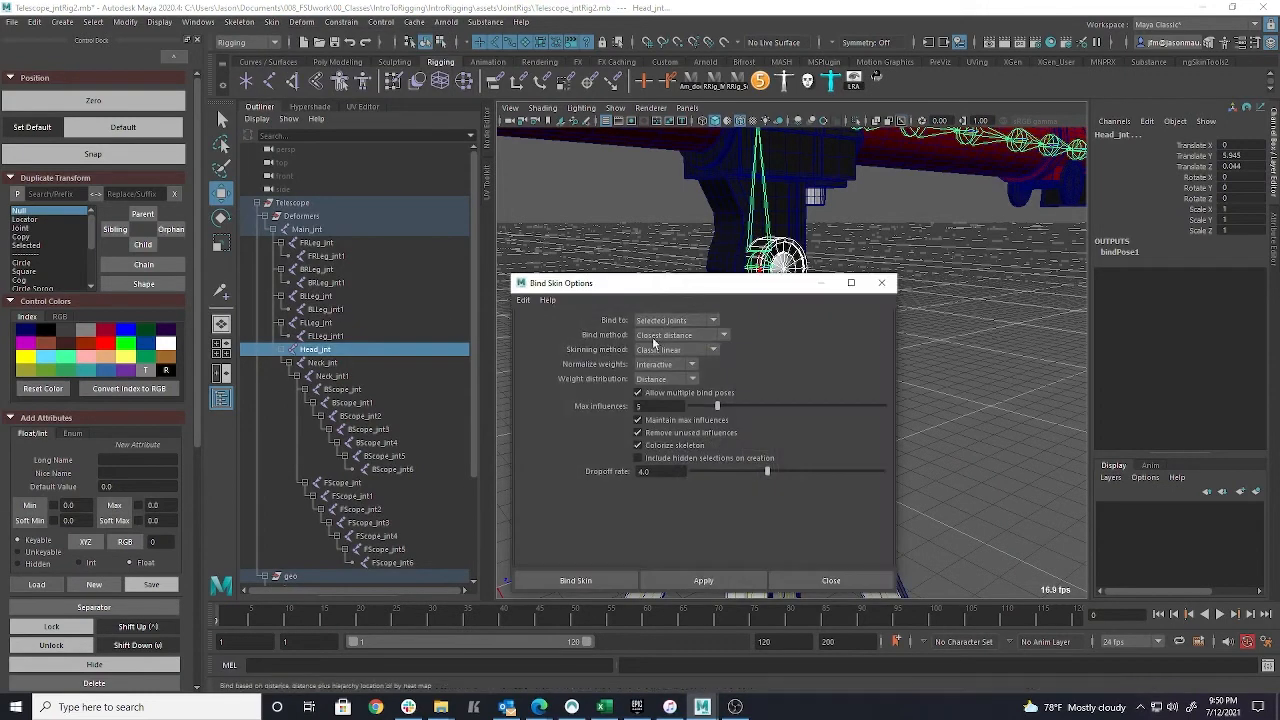
click(576, 581)
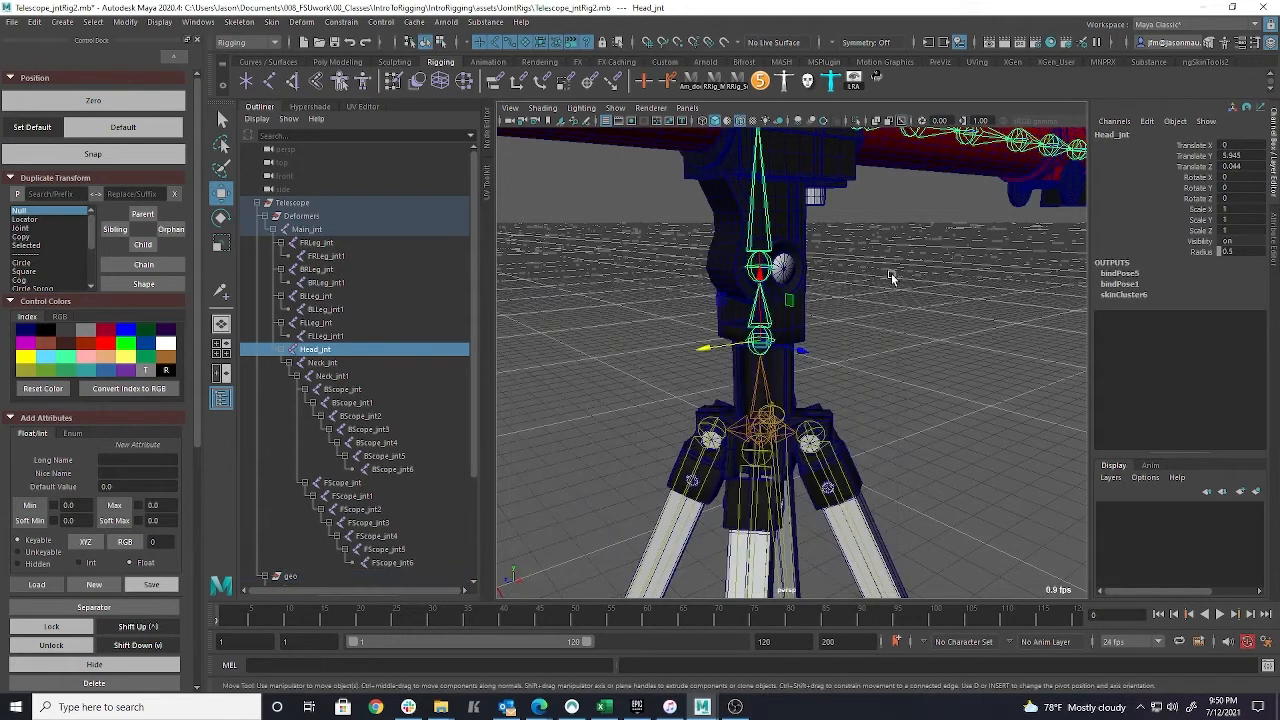
Select Neck_jnt, Neck_jnt1 and all BScope and FScope joints together with the TelescopeBody1 mesh
click(330, 364)
key(f)
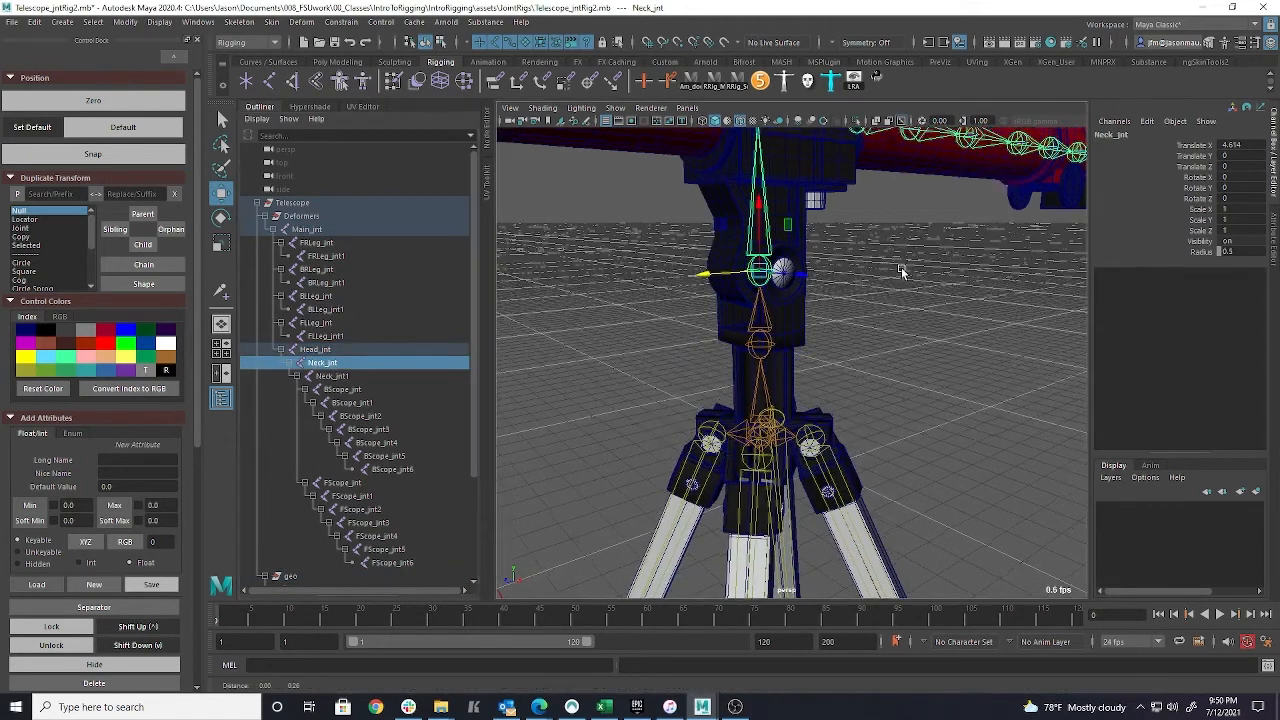
alt+right_drag(951, 349, 863, 346)
alt+drag(863, 346, 851, 357)
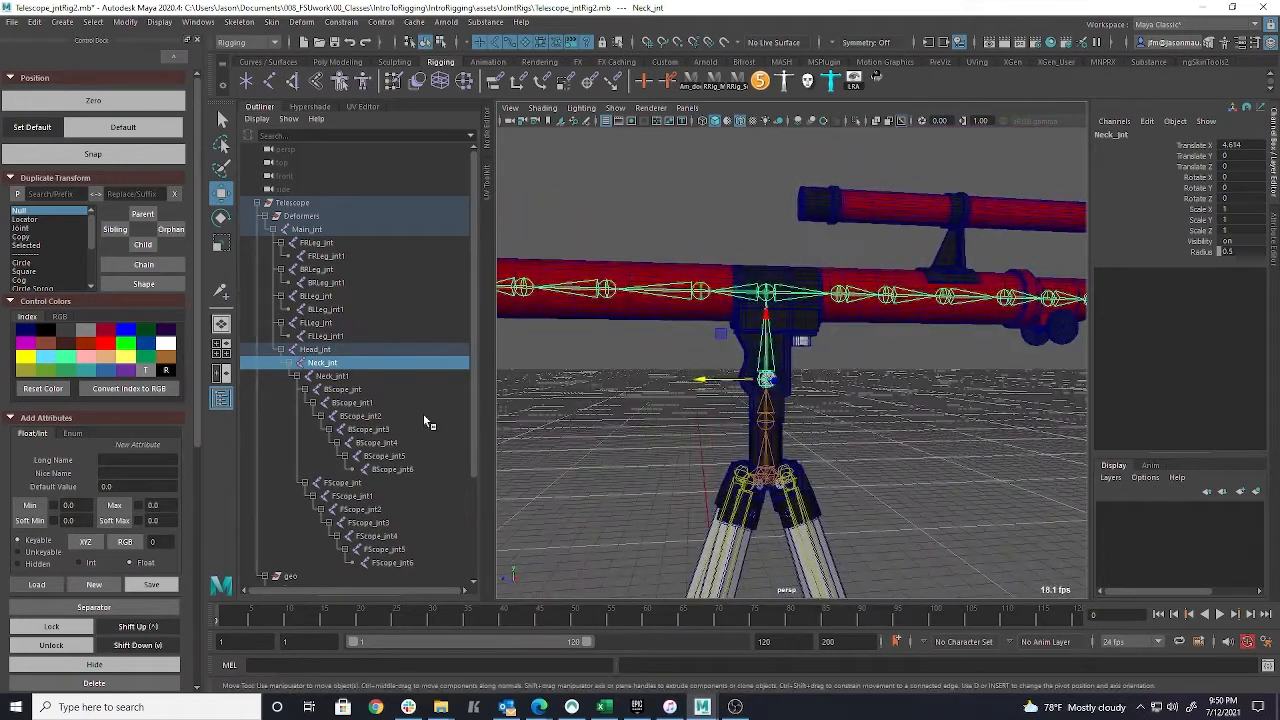
shift+click(340, 376)
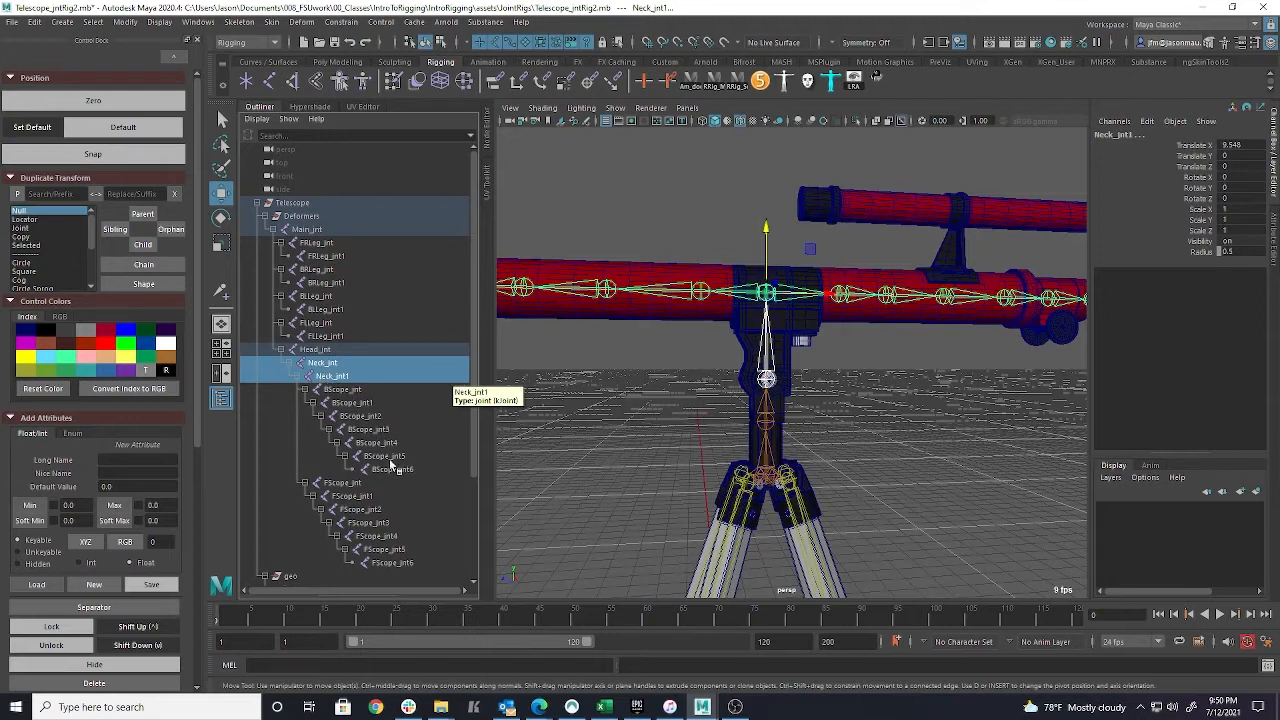
shift+click(396, 470)
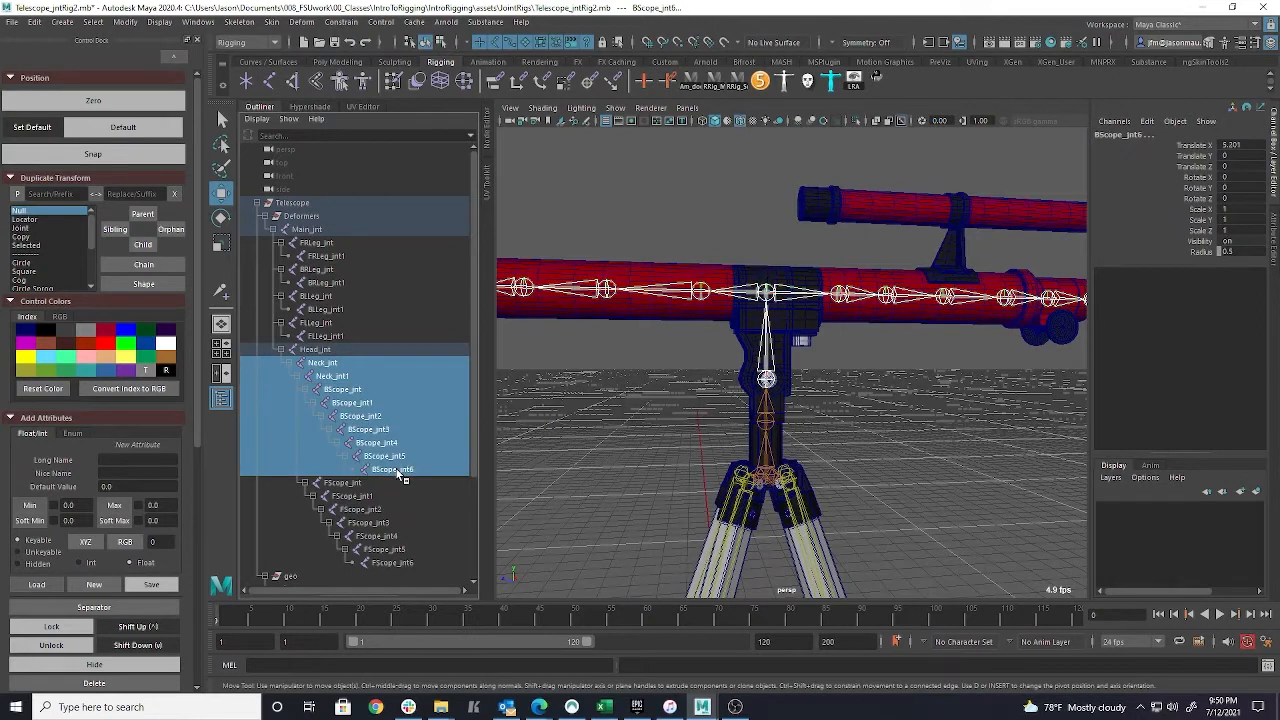
ctrl+click(349, 494)
ctrl+click(347, 483)
ctrl+click(355, 509)
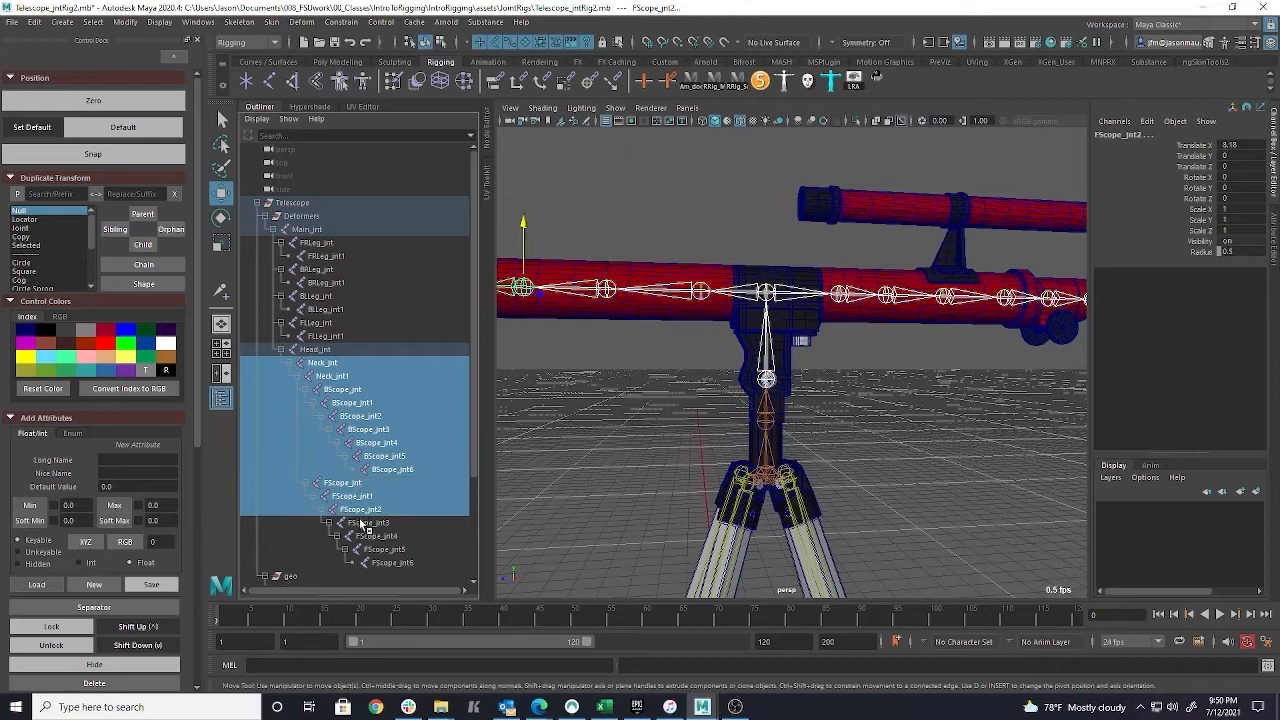
ctrl+click(362, 523)
ctrl+click(369, 537)
ctrl+click(371, 550)
ctrl+click(373, 563)
shift+click(558, 308)
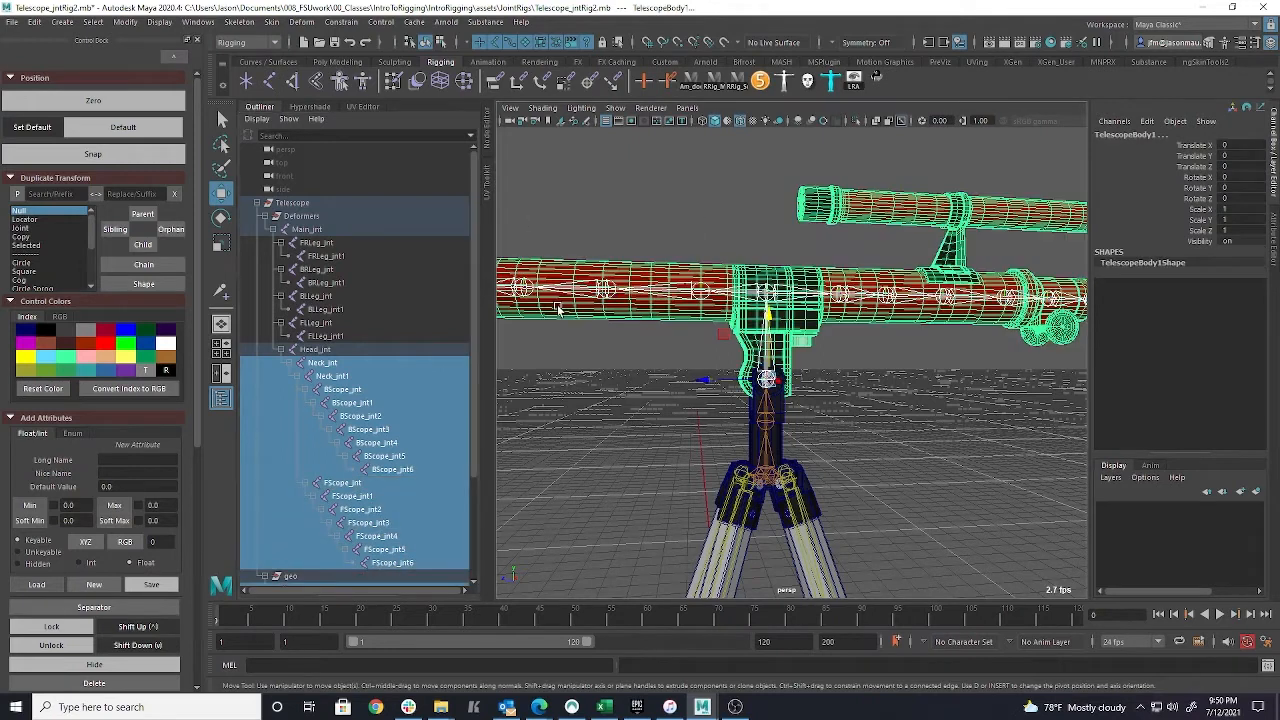
alt+right_drag(914, 367, 756, 367)
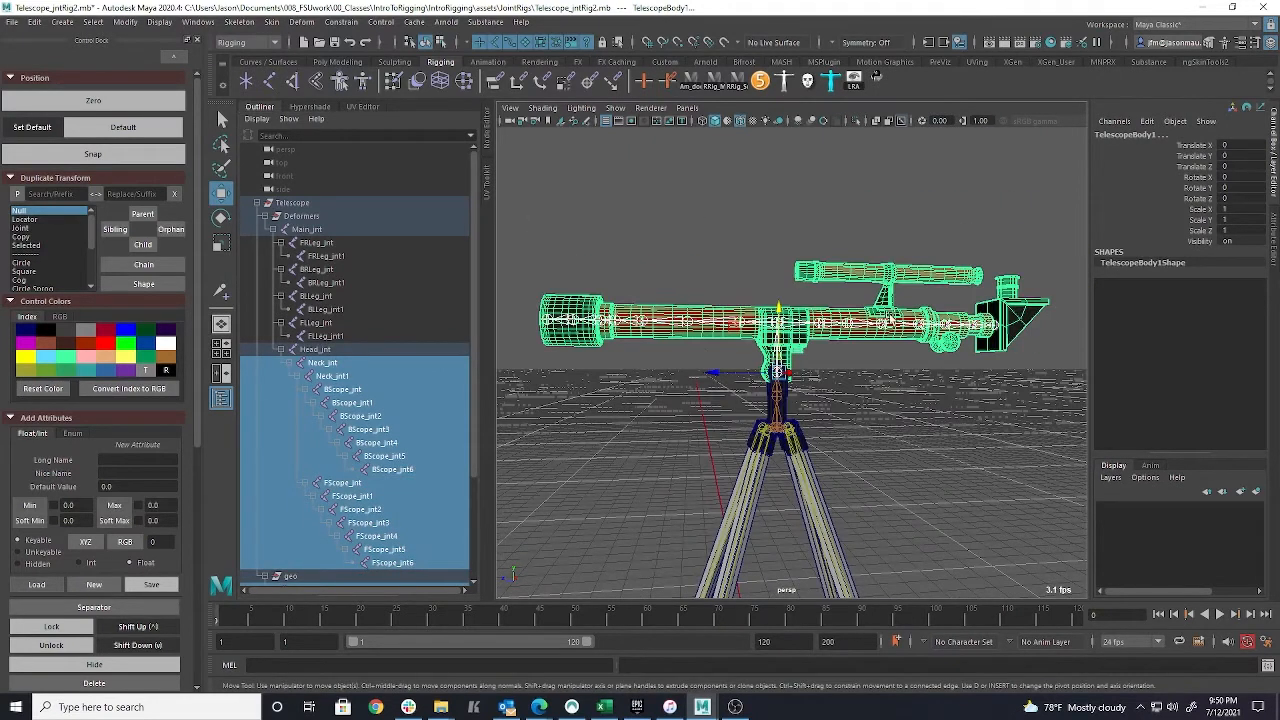
Set the skinning method to Dual quaternion in the Bind Skin options, keeping the telescope visible beside the dialog
click(272, 22)
click(445, 52)
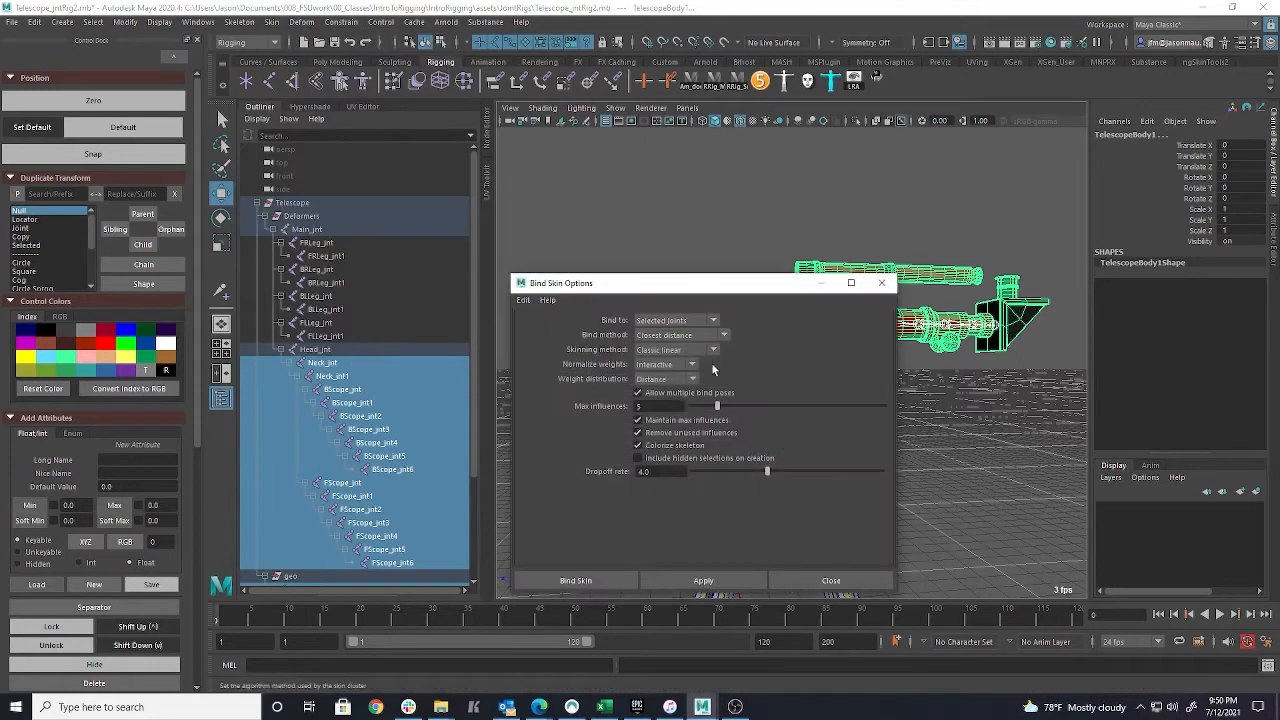
drag(712, 283, 404, 142)
alt+middle_drag(720, 258, 888, 271)
alt+drag(888, 271, 758, 260)
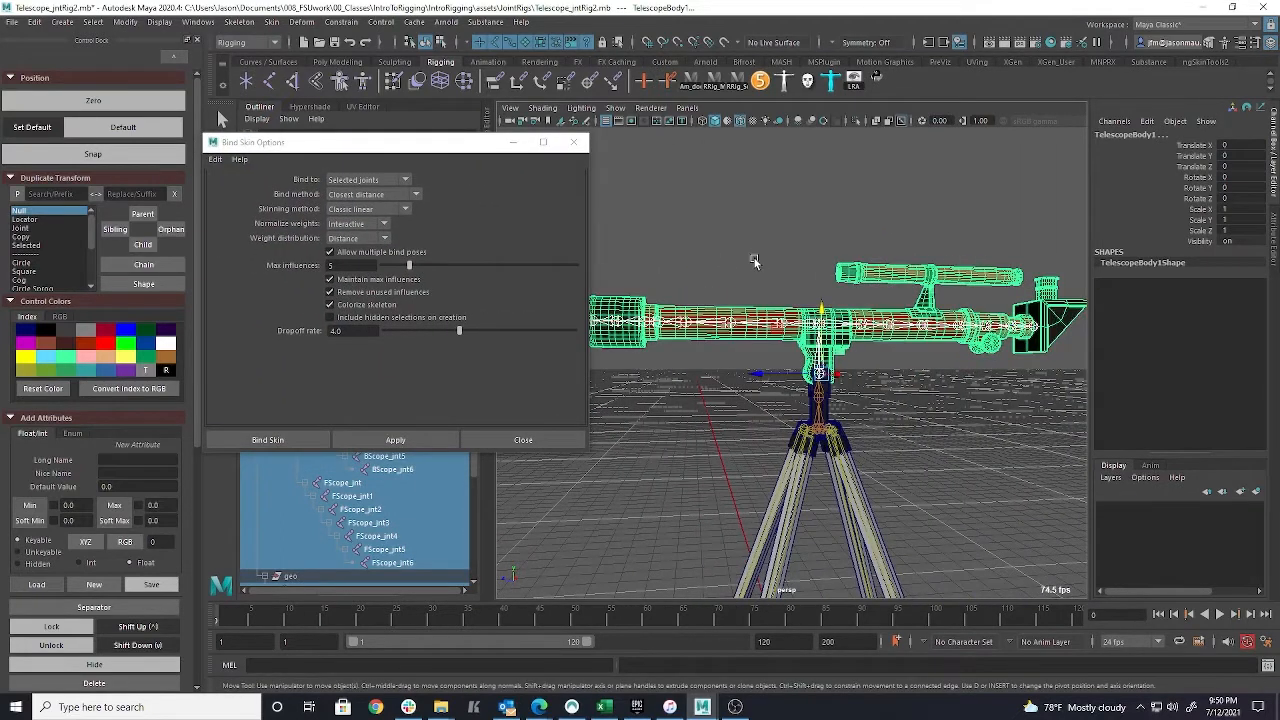
click(366, 210)
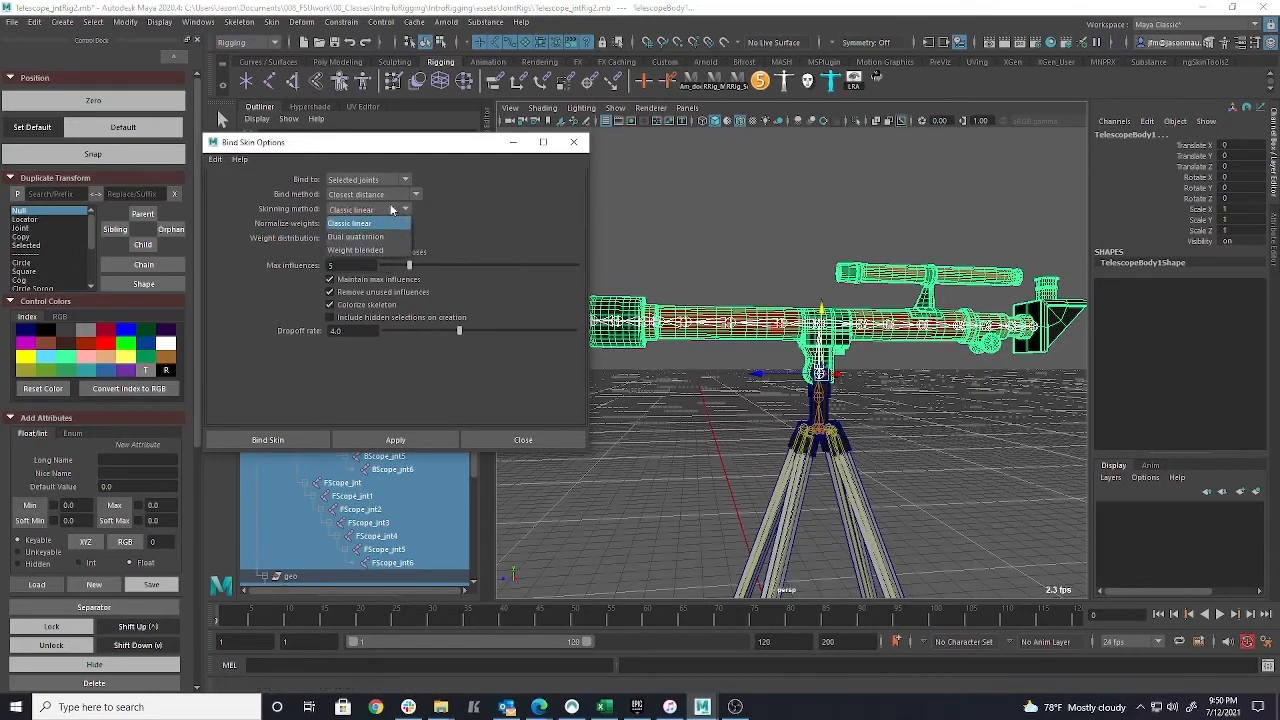
click(372, 237)
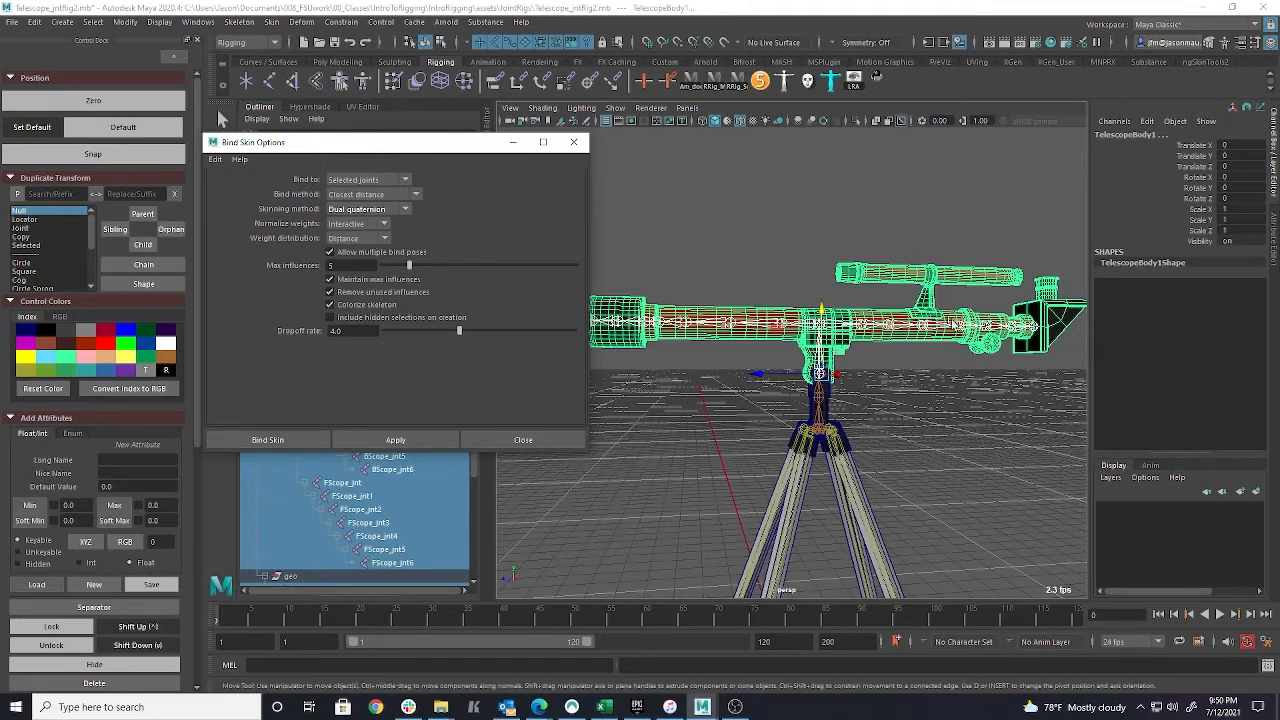
alt+drag(773, 370, 802, 350)
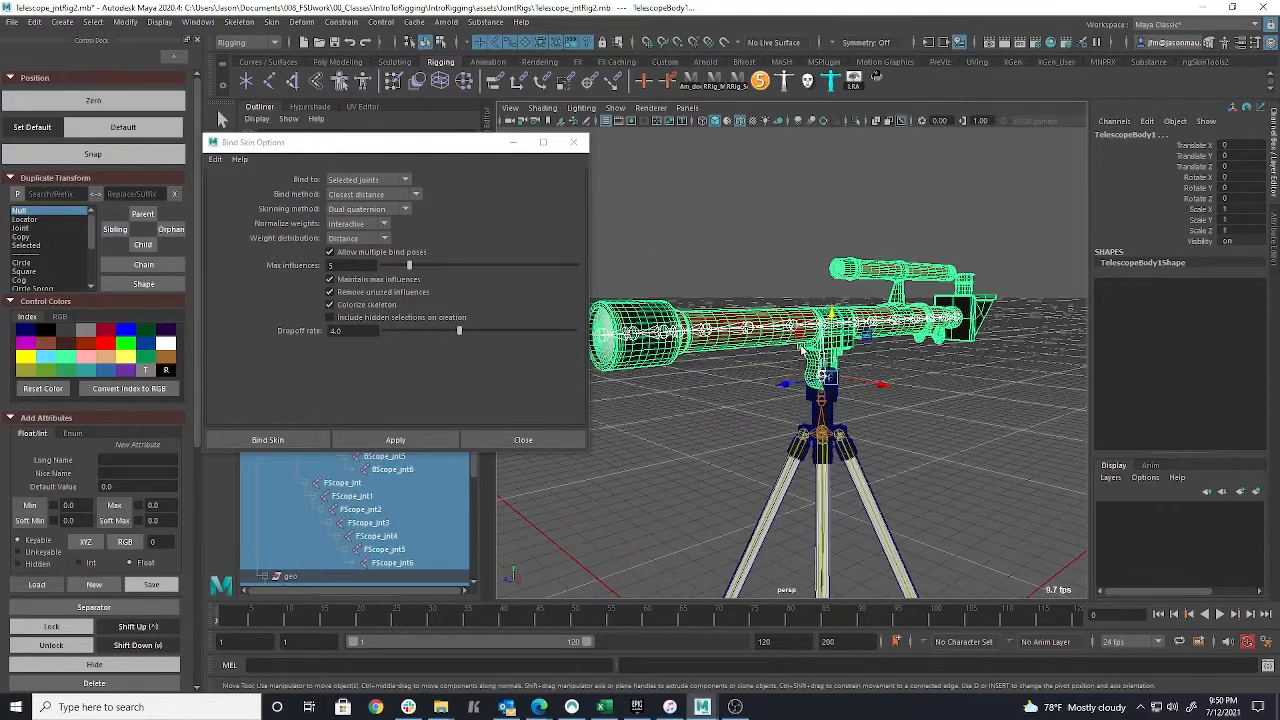
Bind TelescopeBody1 to the selected joints with the Closest distance bind method and close the options
click(380, 199)
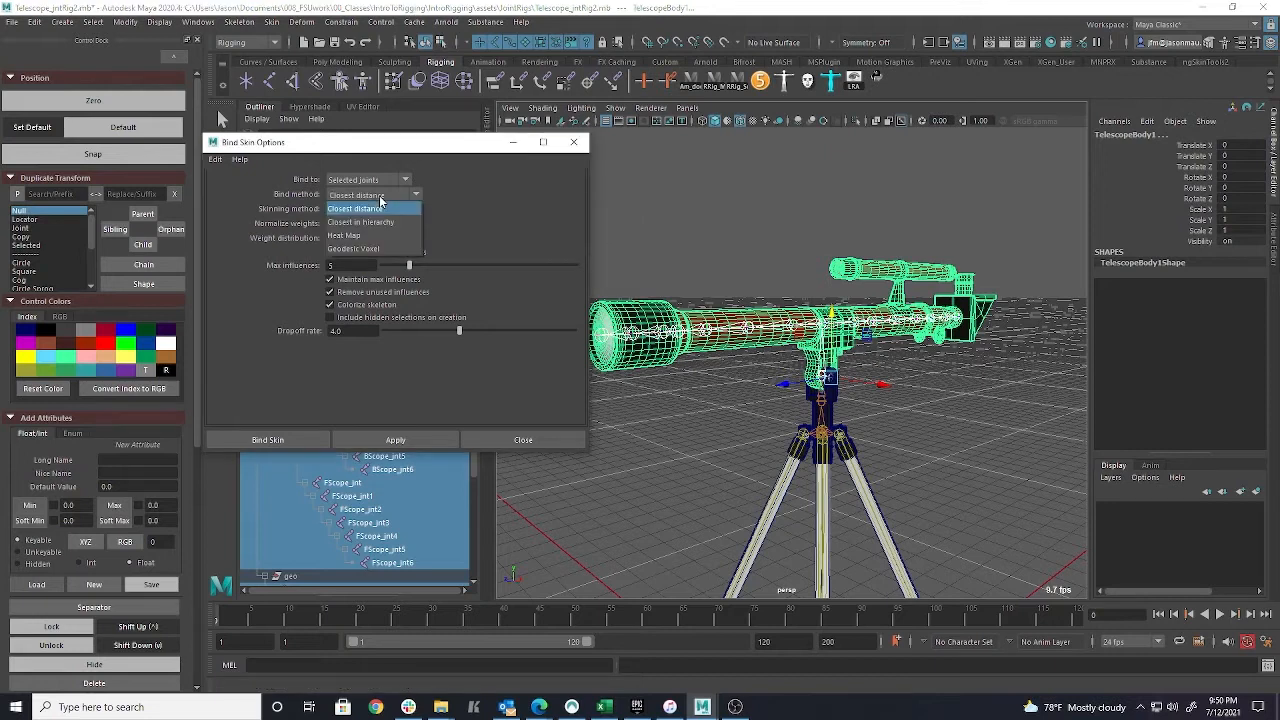
click(467, 186)
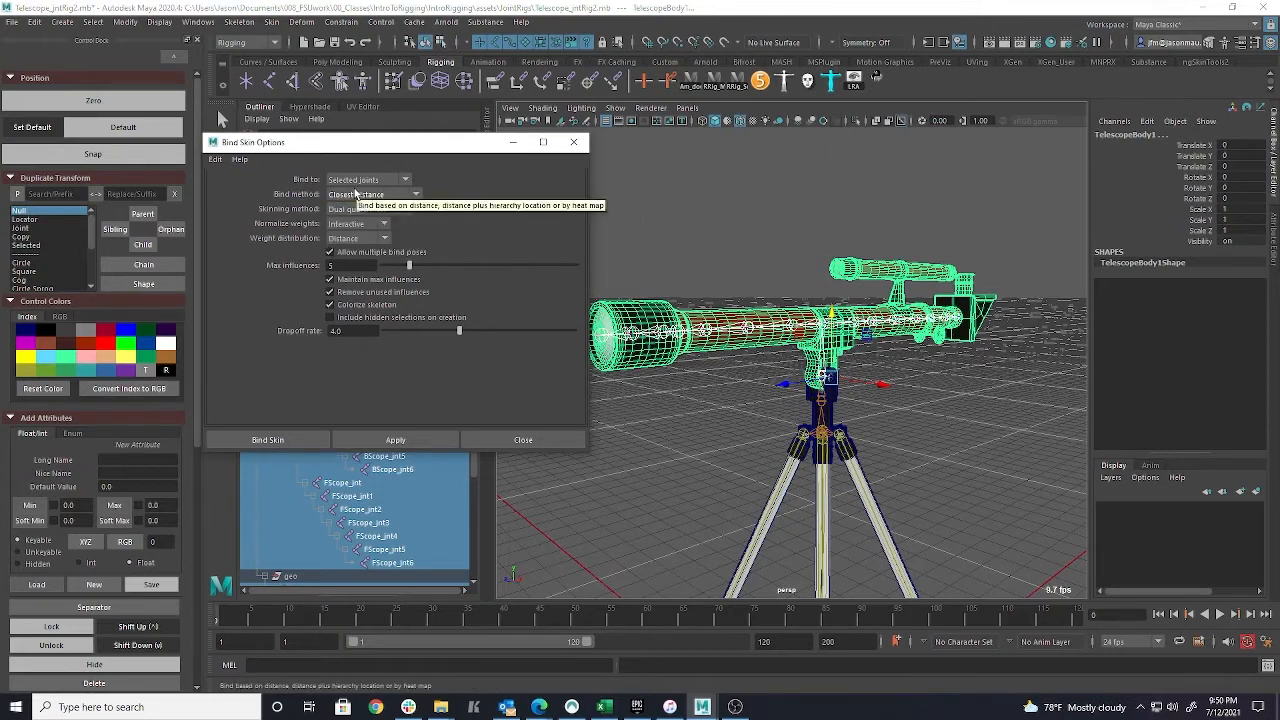
click(426, 441)
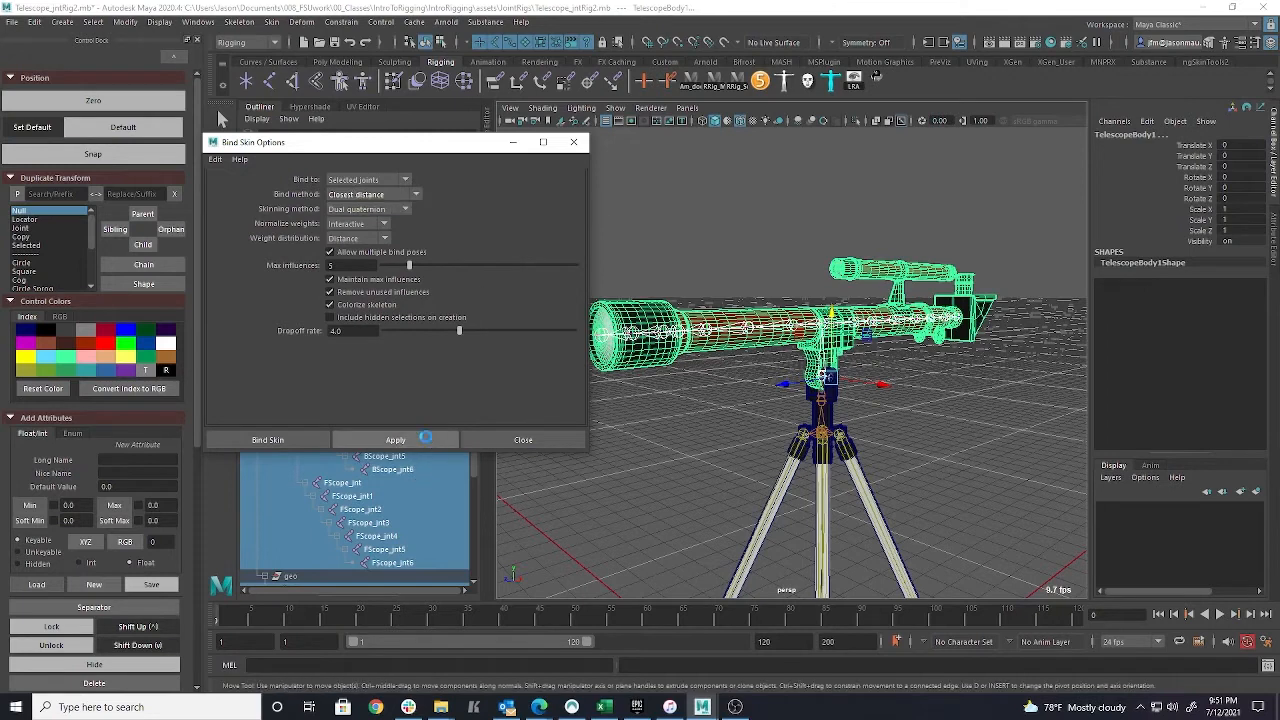
click(553, 446)
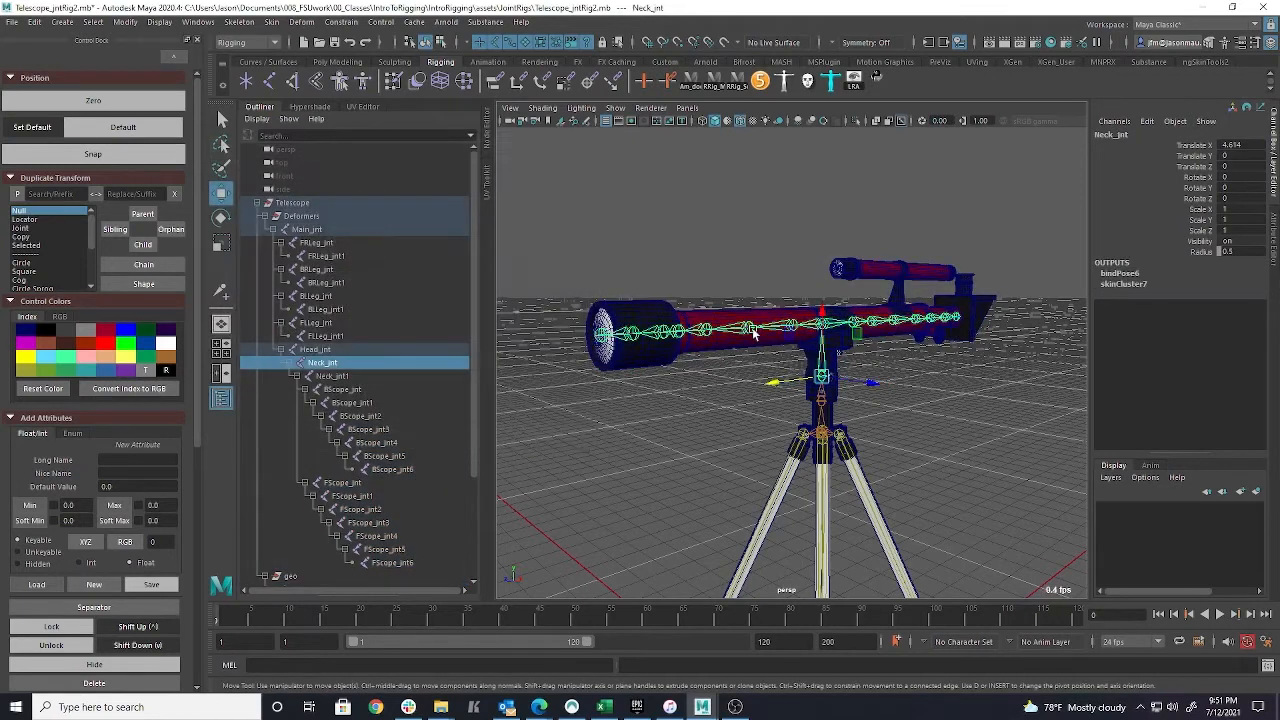
Test the telescope body's skinning by rotating FScope_jnt1, and undo the rotation
click(748, 330)
key(e)
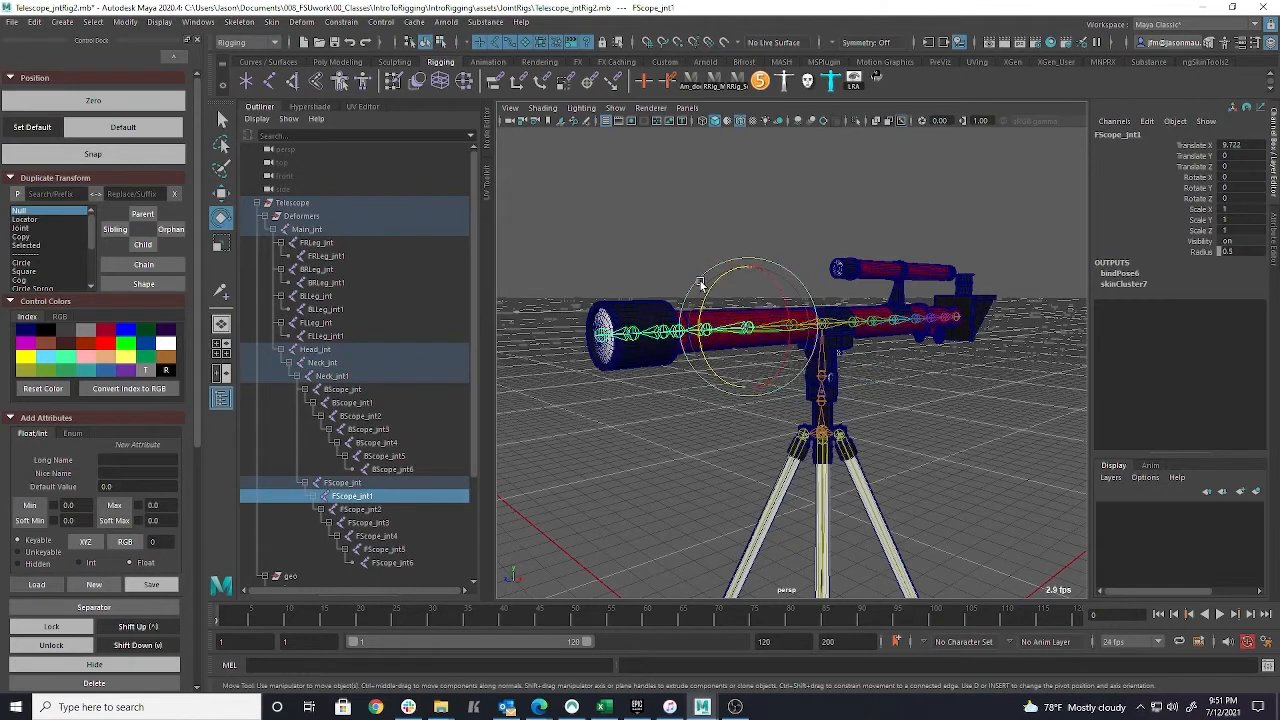
drag(700, 282, 729, 219)
key(ctrl+z)
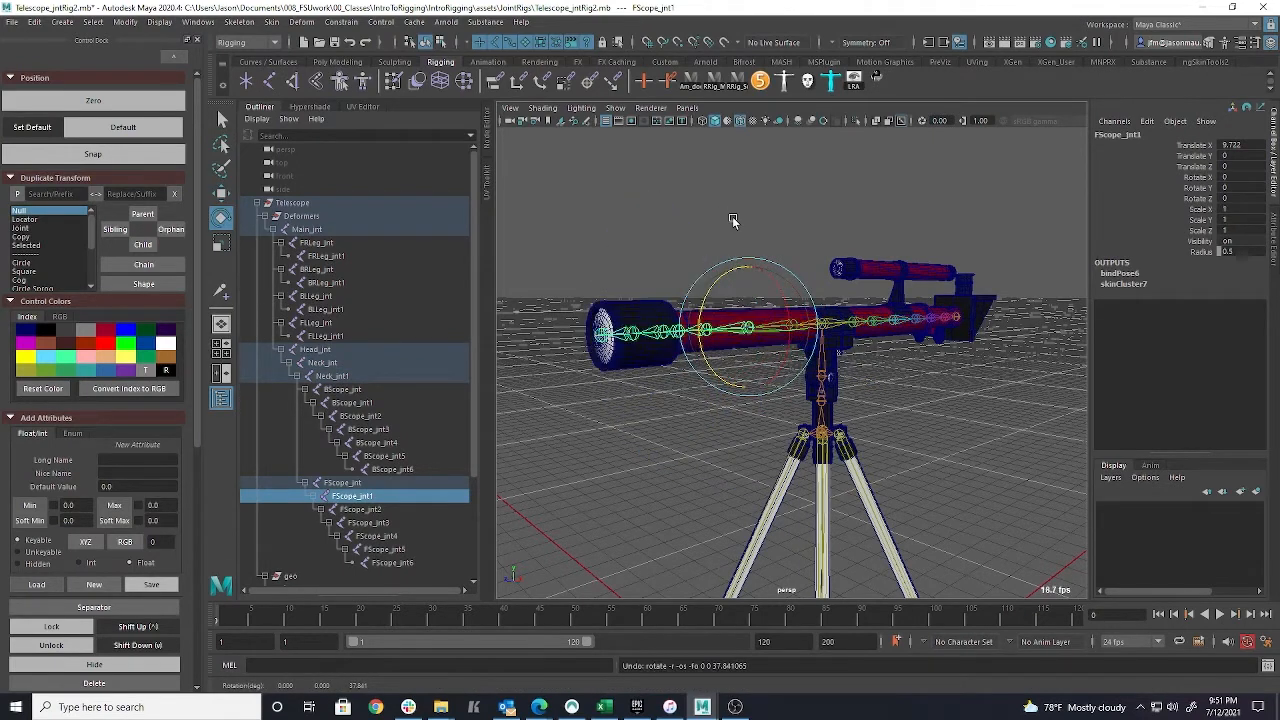
Test the telescope's deformation by rotating Neck_jnt about its Z axis, and undo the rotations
alt+drag(1023, 443, 846, 423)
click(822, 381)
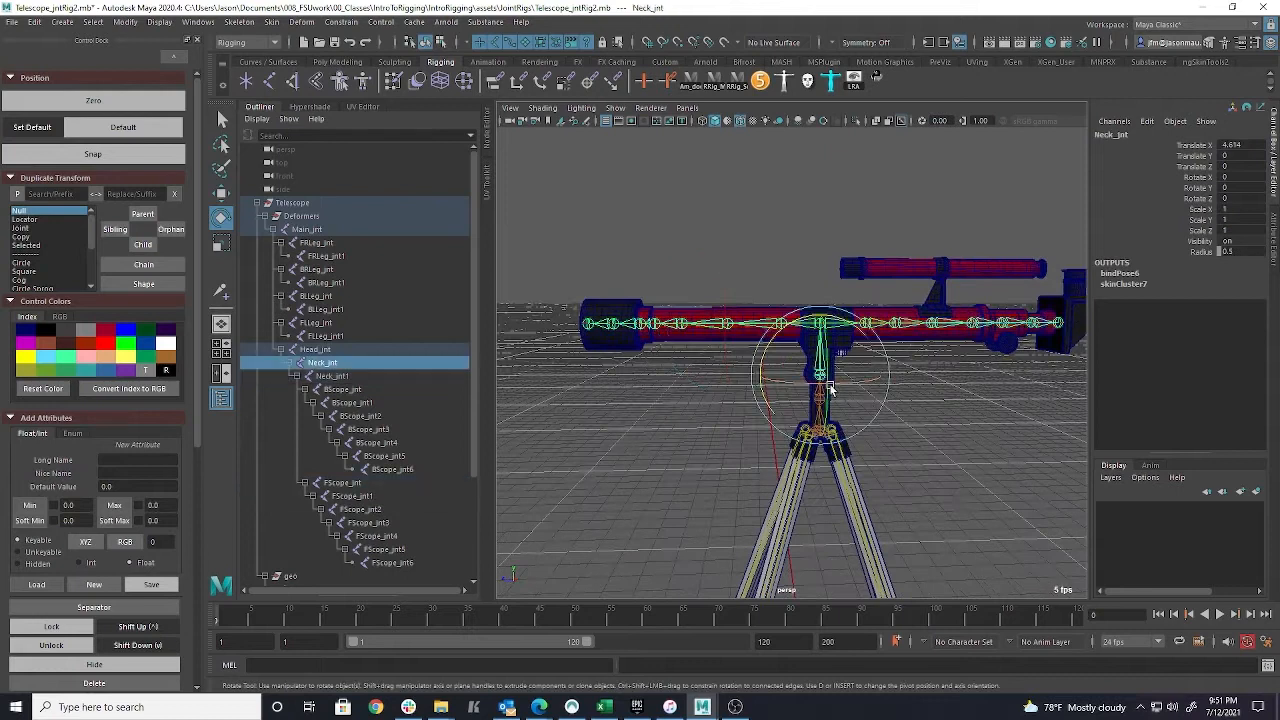
drag(803, 323, 828, 397)
scroll(871, 463, up, 6)
alt+drag(780, 500, 835, 475)
key(ctrl+z)
key(ctrl+z)
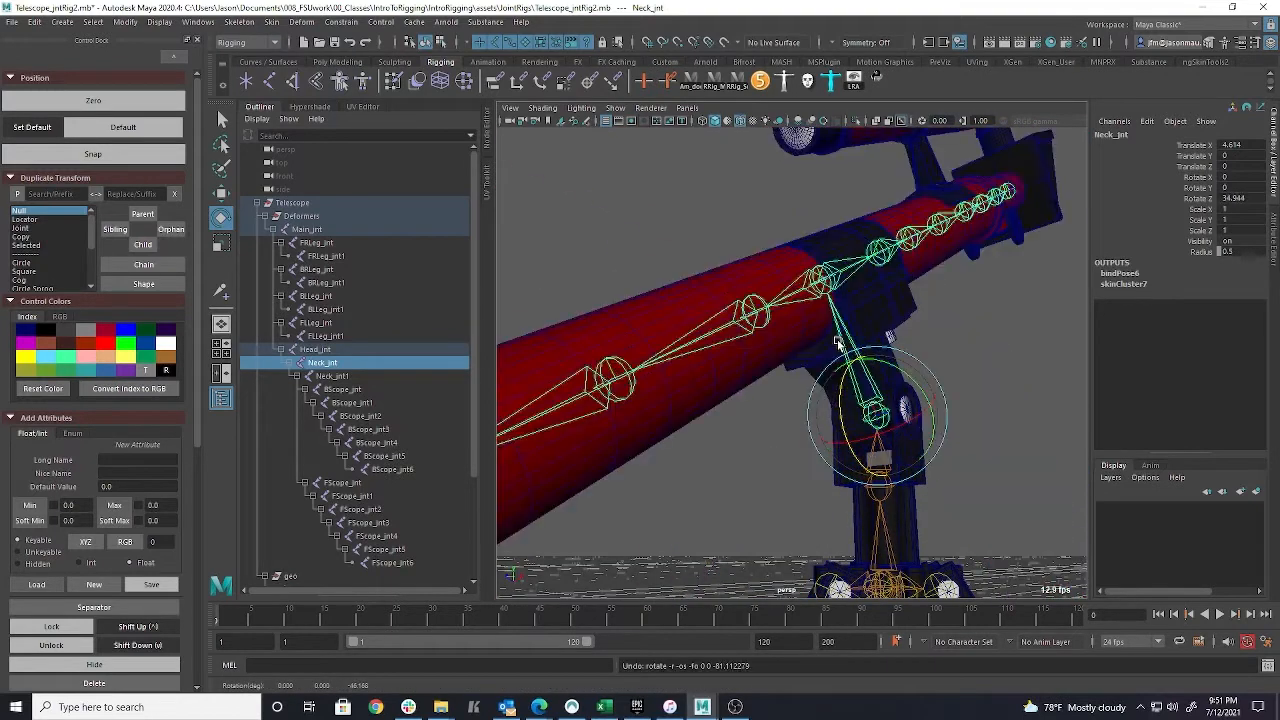
Test rotating Head_jnt to check how the head and telescope follow, and undo the rotation
click(880, 488)
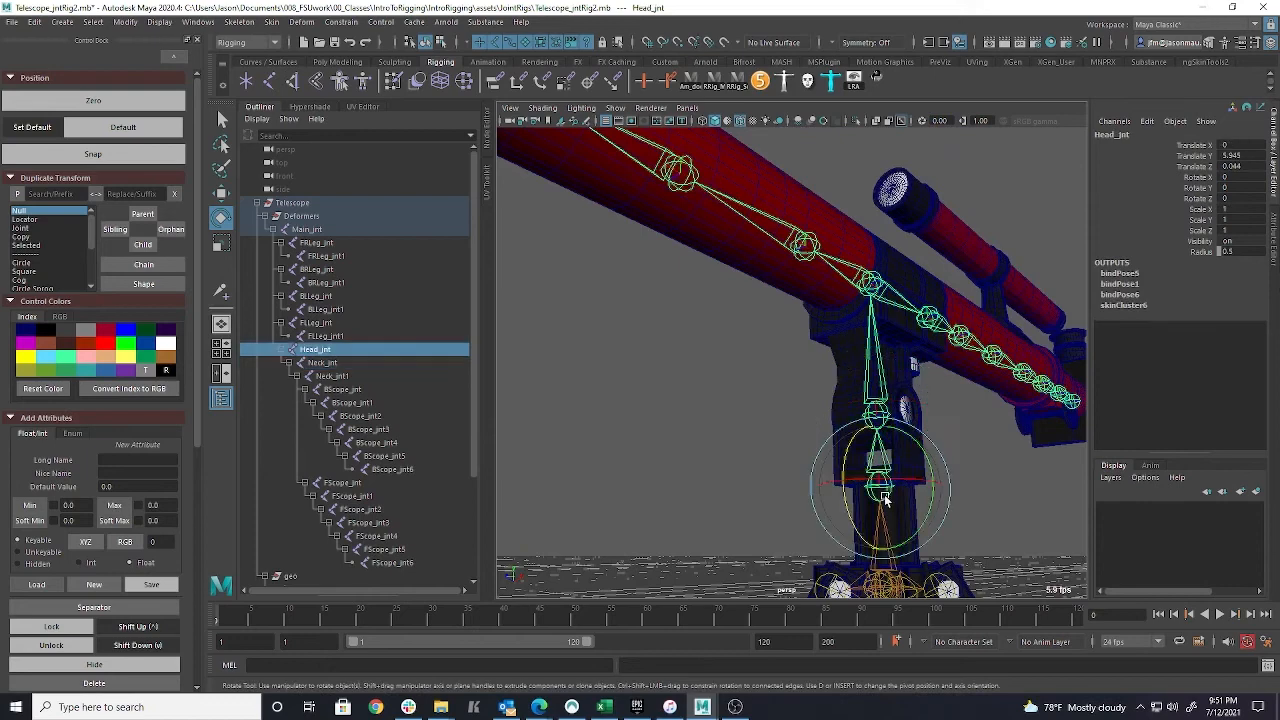
alt+drag(902, 459, 880, 512)
key(ctrl+z)
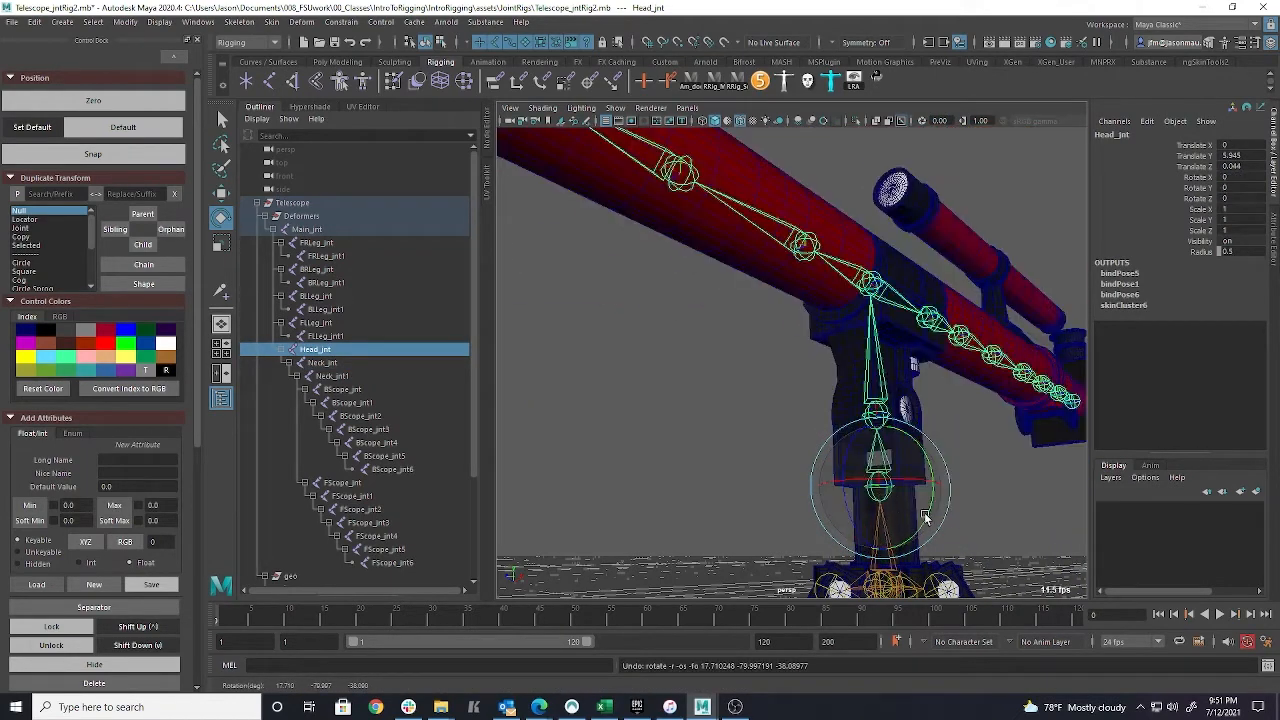
key(f)
alt+drag(956, 493, 760, 454)
alt+right_drag(760, 454, 877, 417)
alt+middle_drag(877, 417, 986, 497)
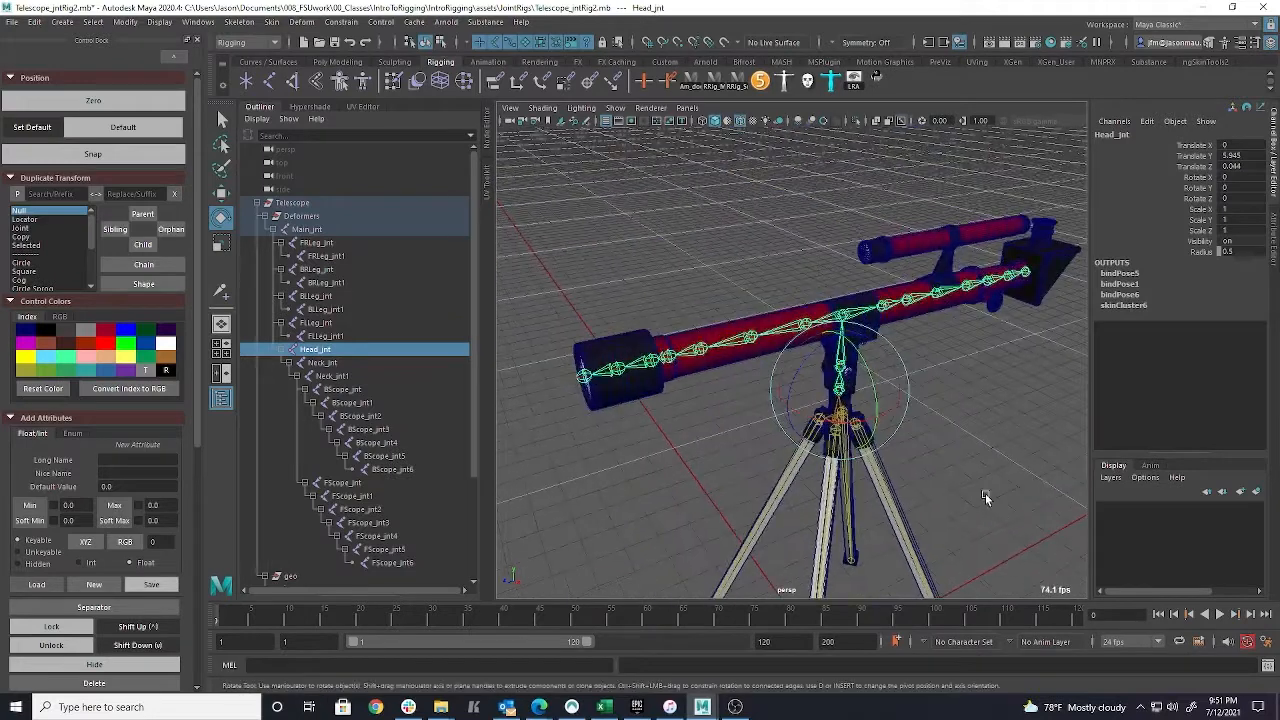
Test scaling FScope_jnt5 uniformly to enlarge the front end of the telescope, and undo the scaling
click(620, 372)
key(r)
drag(618, 370, 630, 454)
key(ctrl+z)
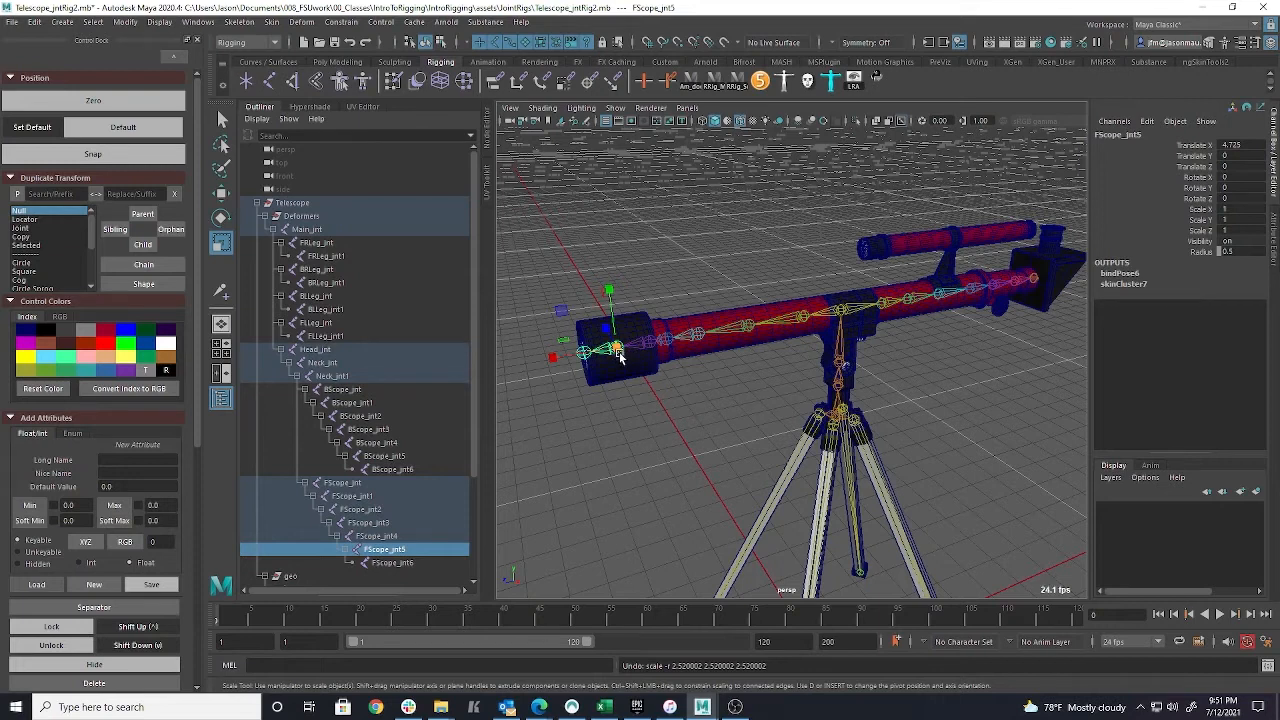
Move FScope_jnt5 upward to test the deformation, and set its Translate X and Translate Y to 0
key(w)
drag(609, 320, 600, 238)
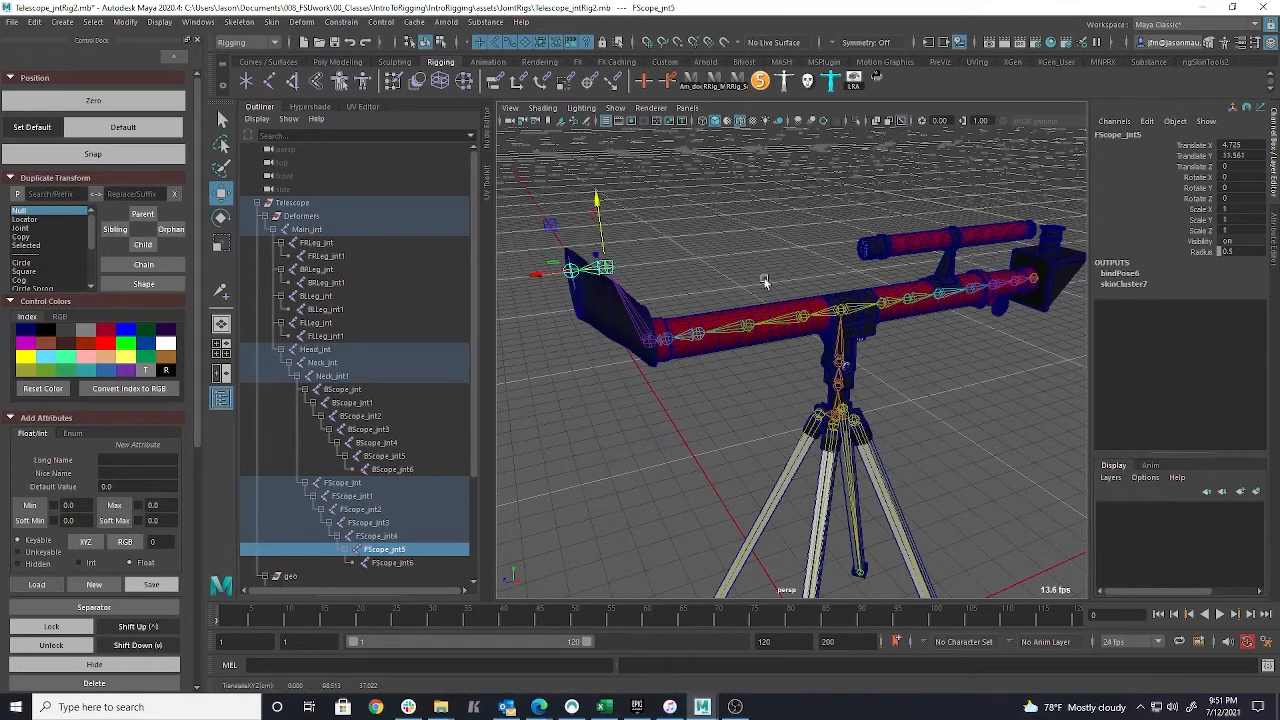
drag(1247, 144, 1249, 155)
text(0)
key(Return)
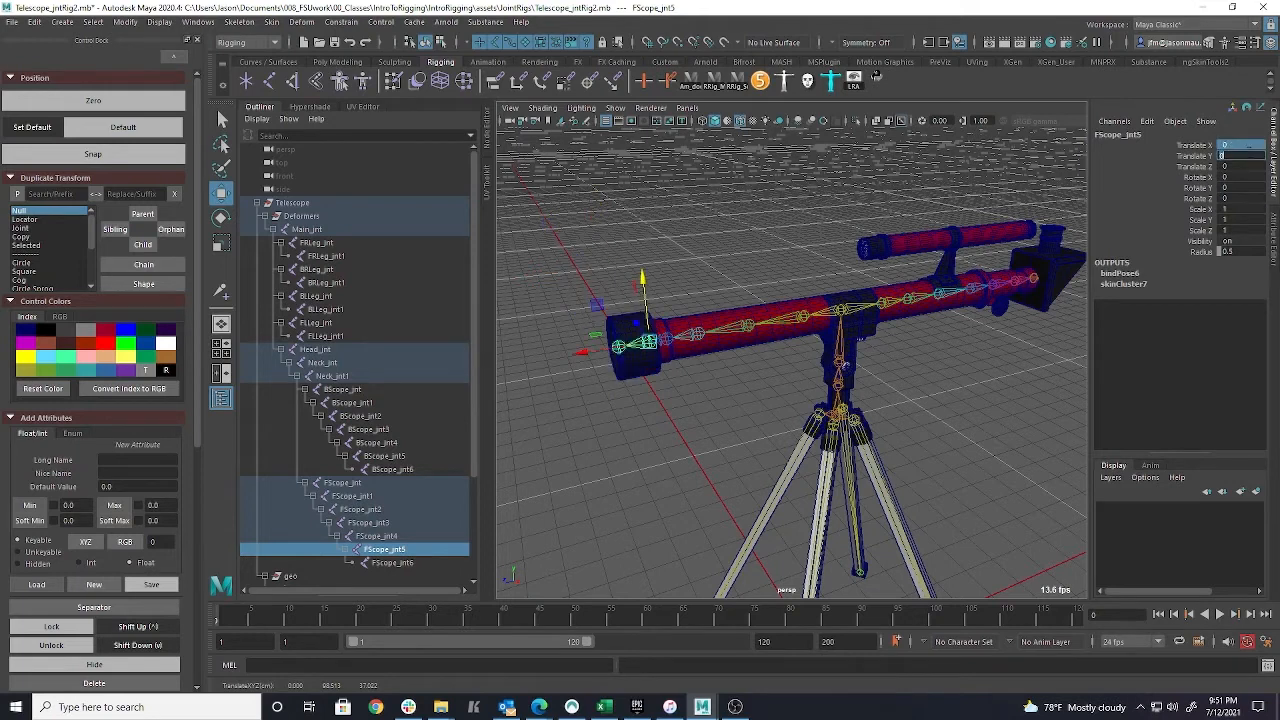
Collapse the front tube further by setting the Translate X of FScope_jnt3 to 0
click(660, 391)
click(647, 346)
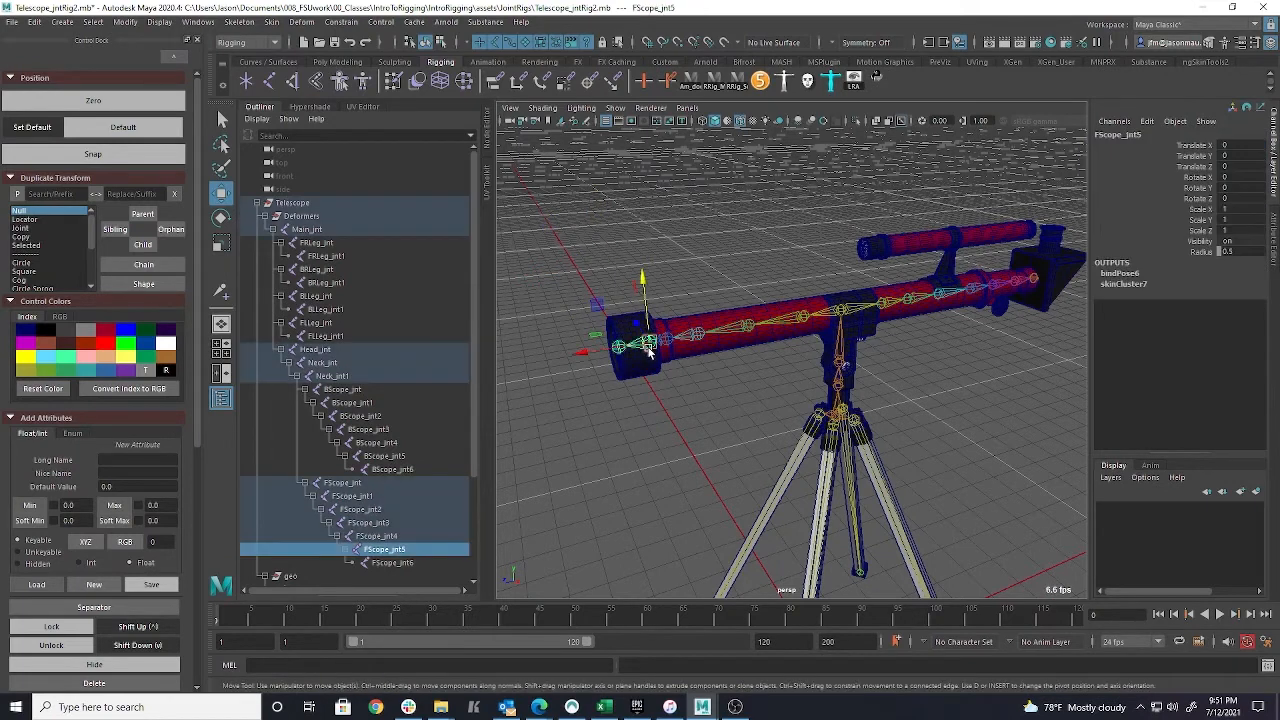
alt+drag(1007, 340, 660, 317)
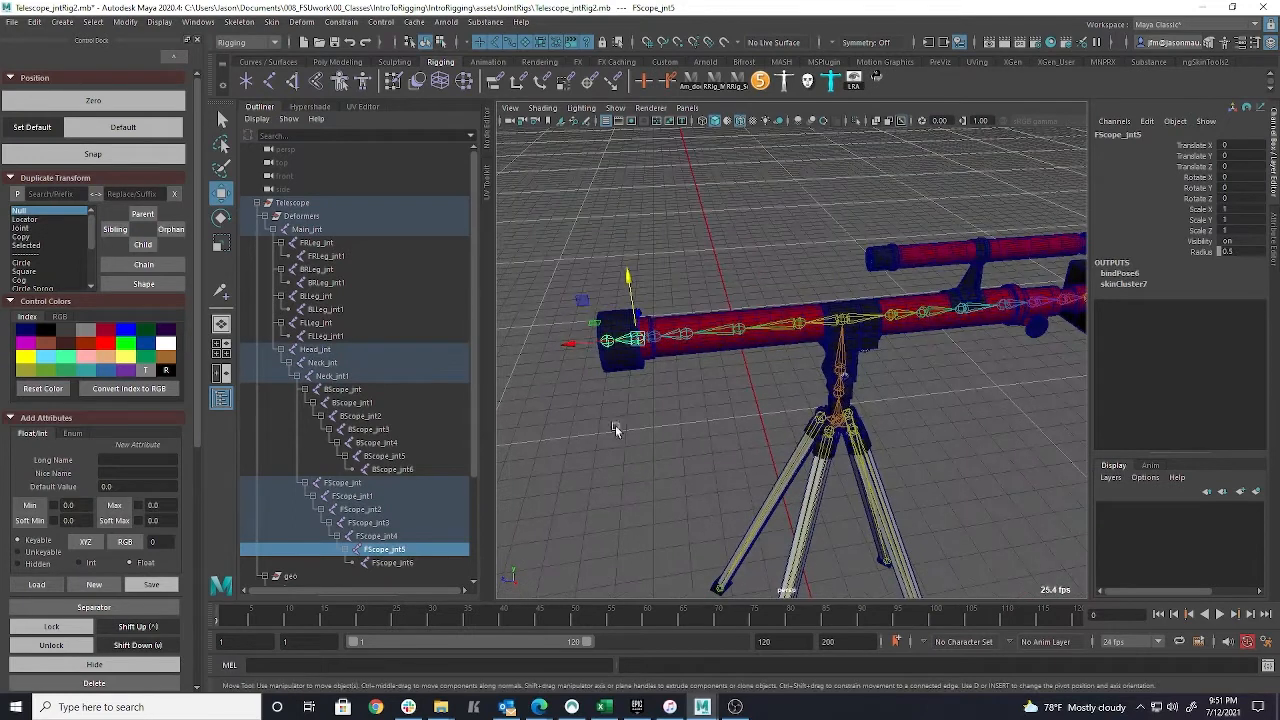
click(614, 429)
click(653, 339)
double_click(1230, 145)
text(0)
key(Return)
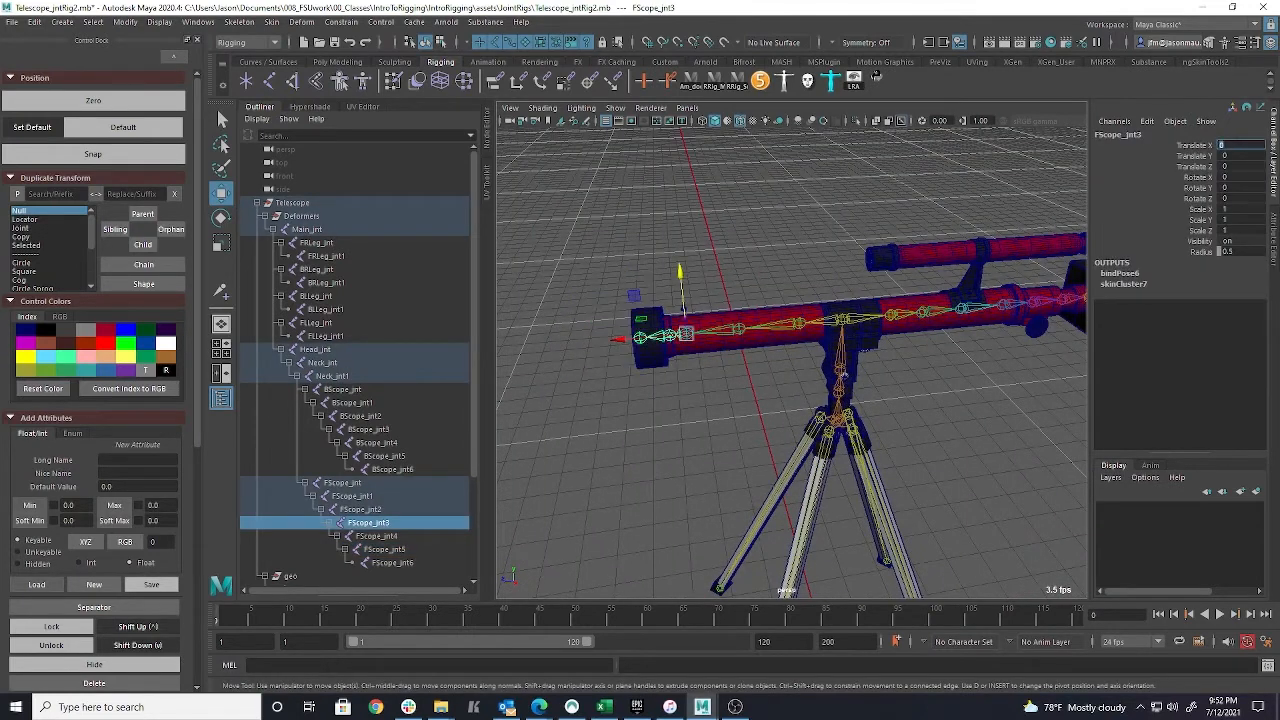
Undo the translation changes made to the FScope joints, including the upward move of FScope_jnt5
click(772, 218)
key(ctrl+z)
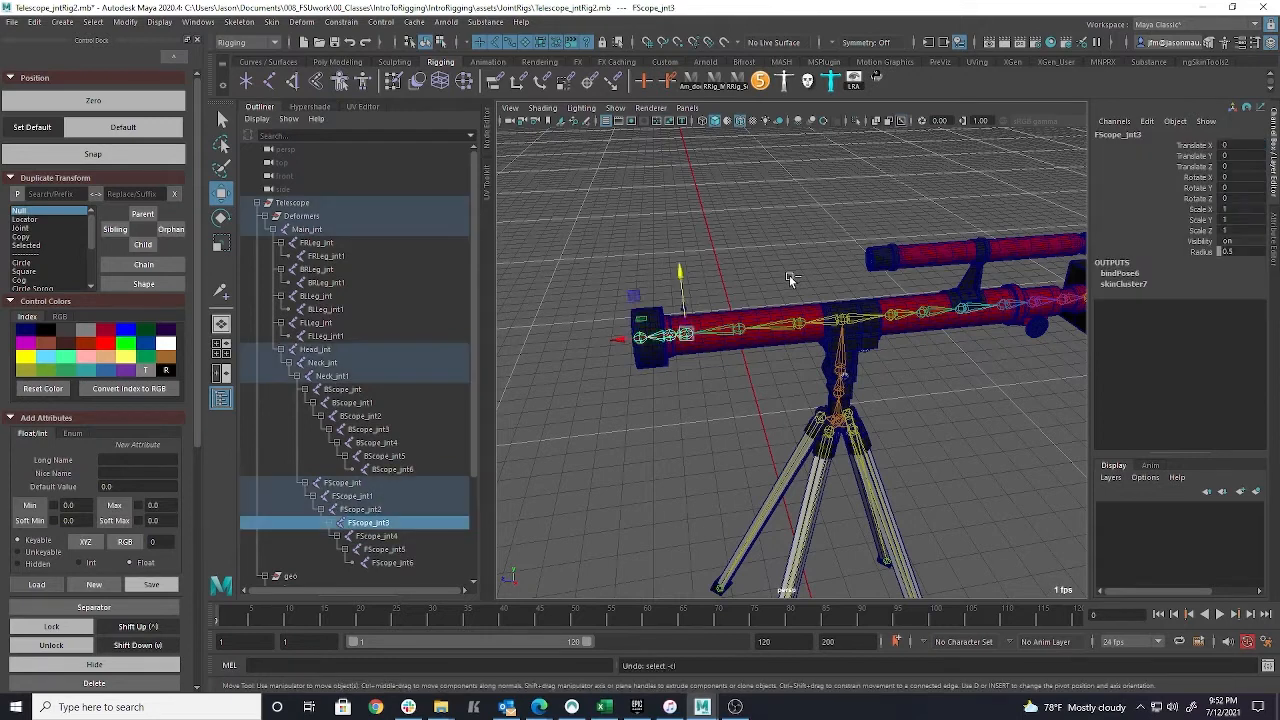
key(ctrl+z)
key(ctrl+z)
key(ctrl+z)
key(ctrl+z)
key(ctrl+z)
key(ctrl+z)
key(ctrl+z)
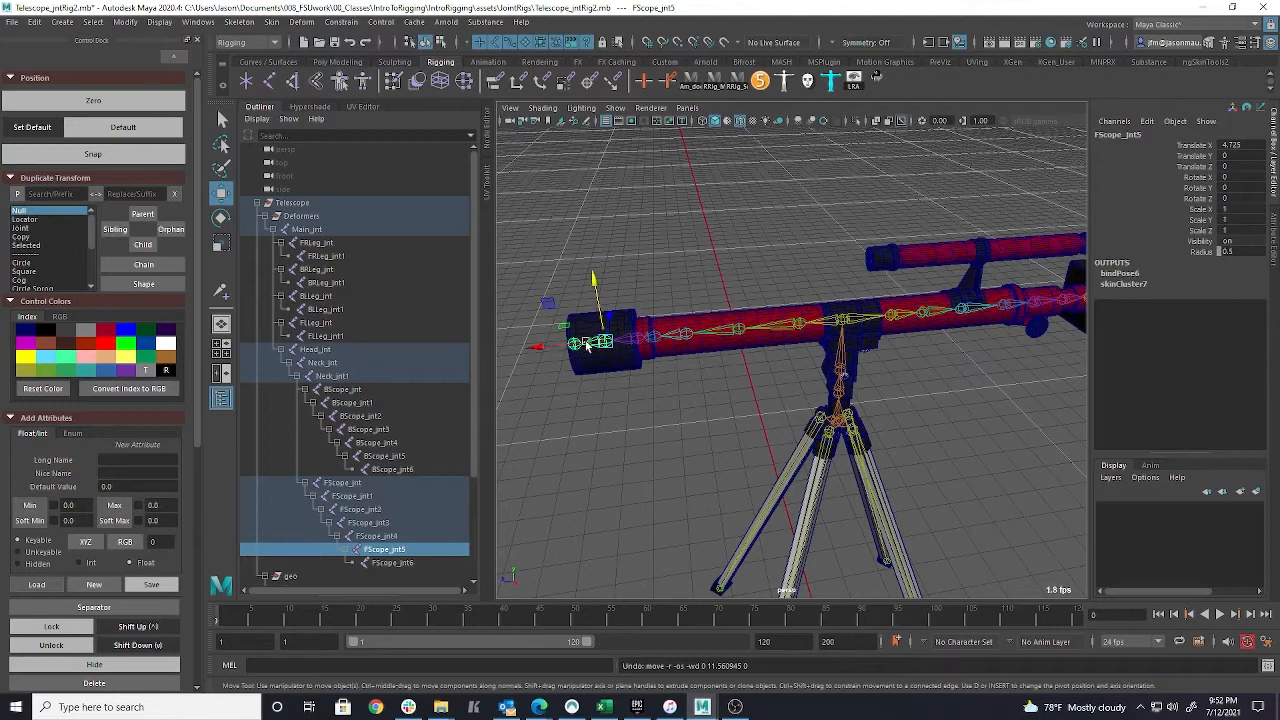
Clear the joint selection and collapse the Main_jnt hierarchy
click(576, 367)
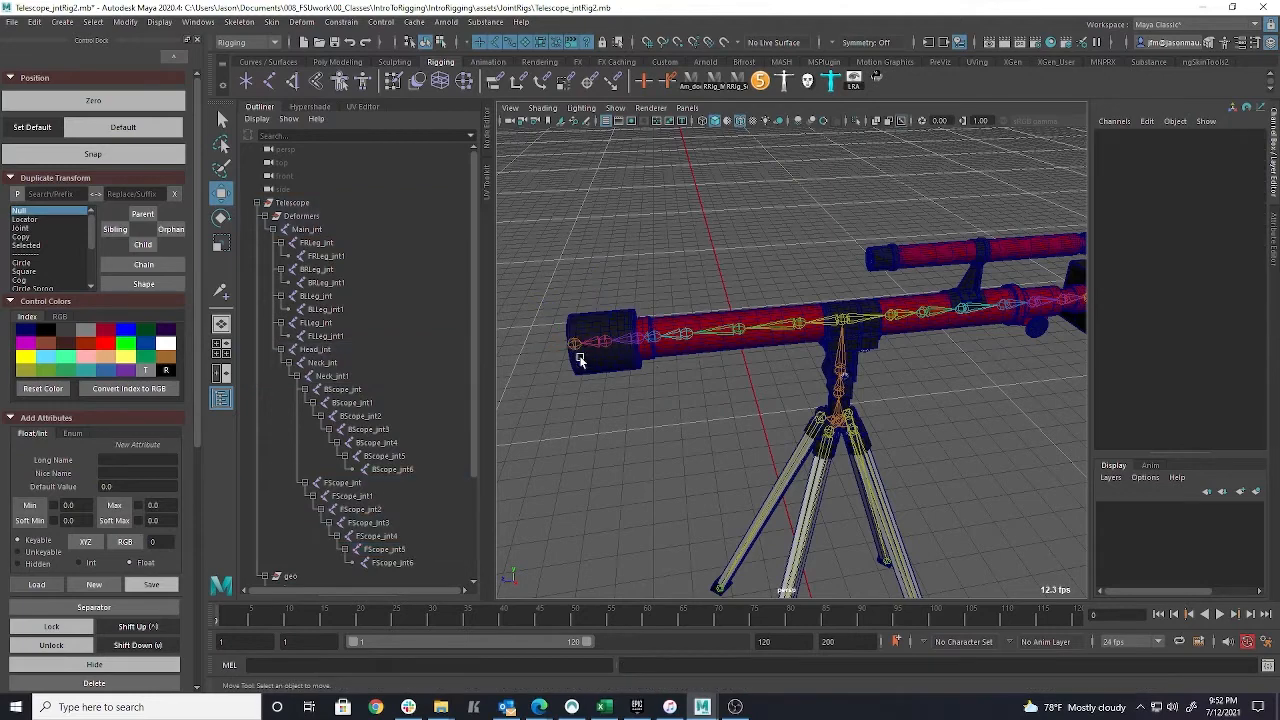
alt+drag(588, 364, 914, 389)
alt+right_drag(914, 389, 869, 380)
alt+middle_drag(897, 449, 851, 423)
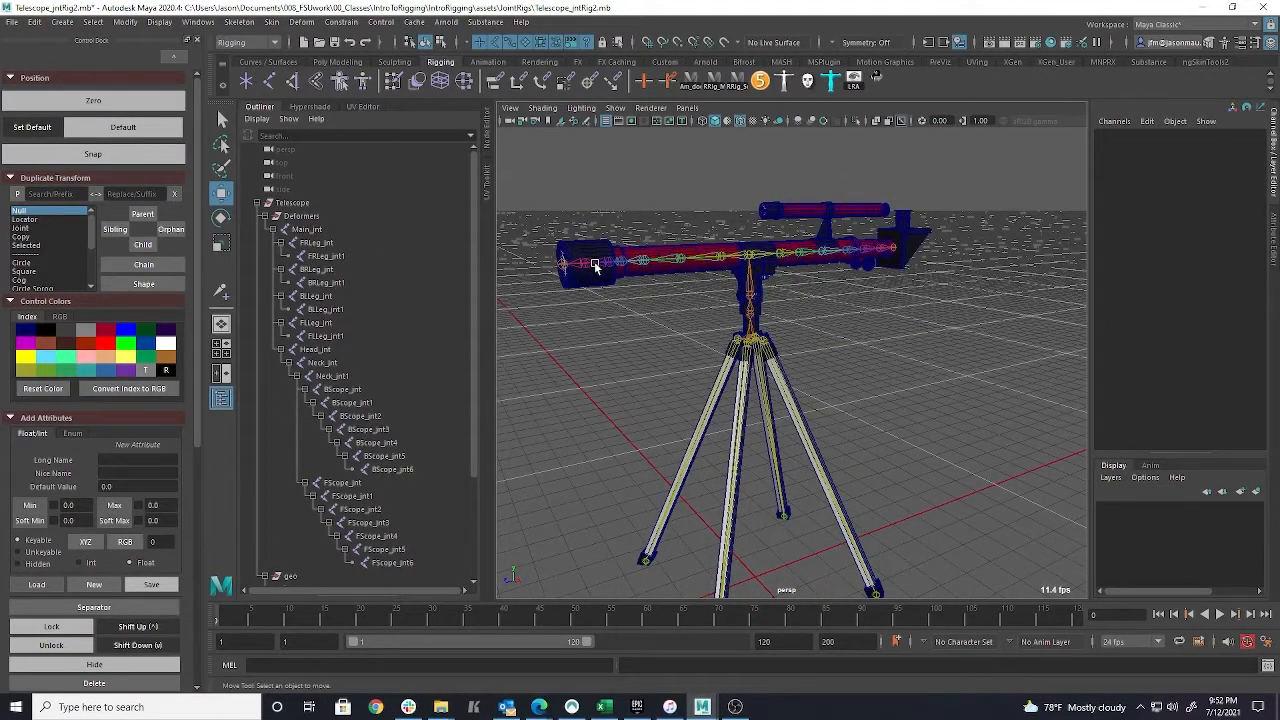
click(275, 231)
alt+drag(705, 321, 815, 310)
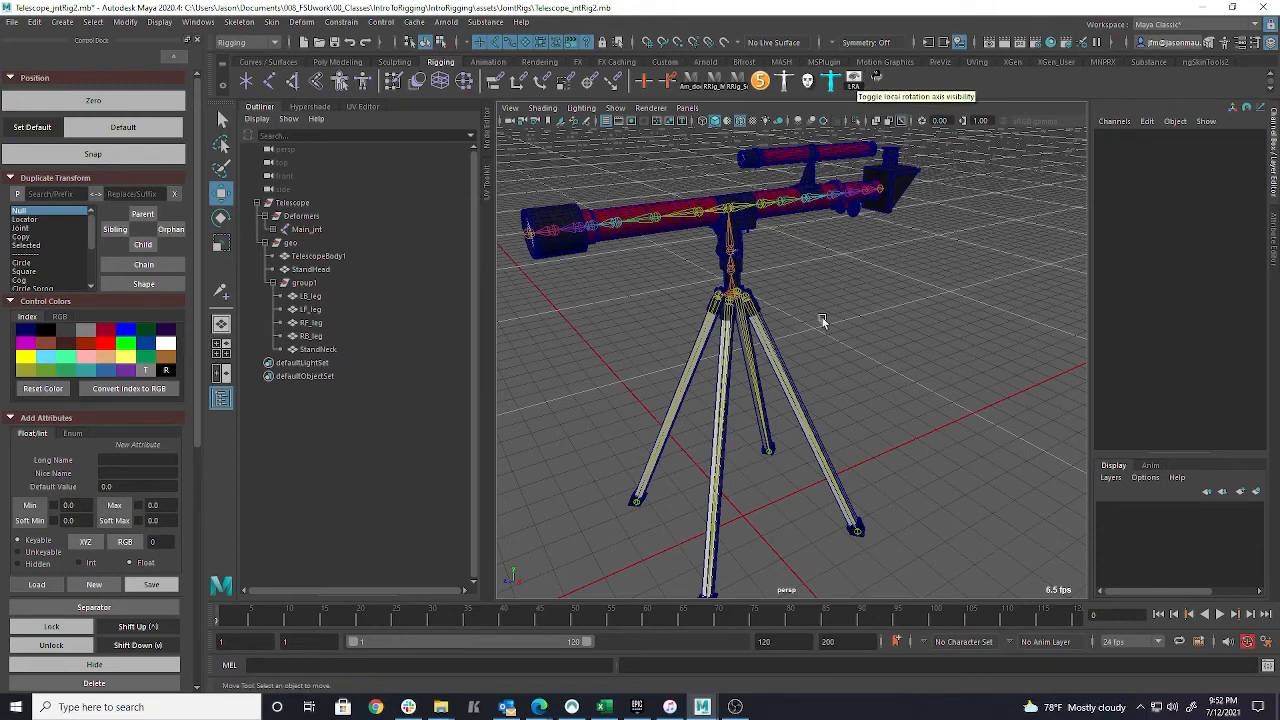
alt+drag(855, 341, 820, 345)
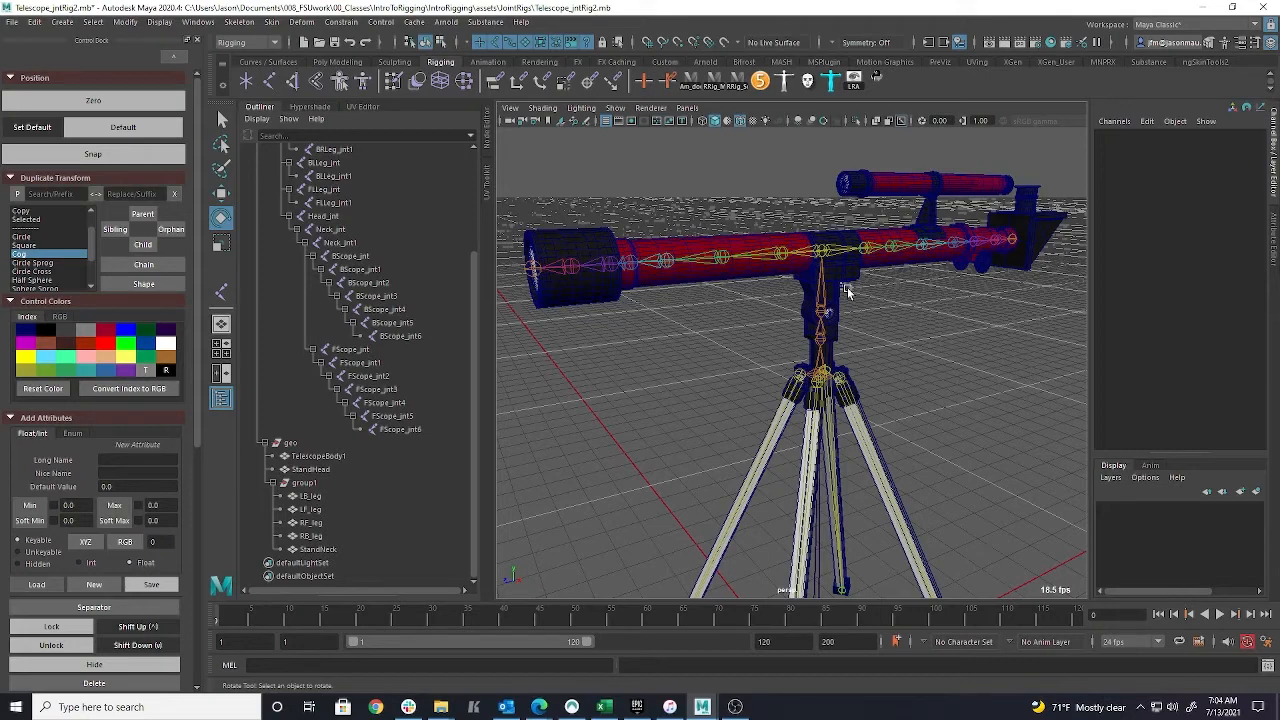
Examine the tripod's leg joints and the central root joint from several angles, selecting FLLeg_jnt
alt+drag(904, 298, 929, 341)
alt+middle_drag(929, 341, 923, 250)
alt+right_drag(923, 250, 916, 317)
alt+drag(916, 317, 786, 300)
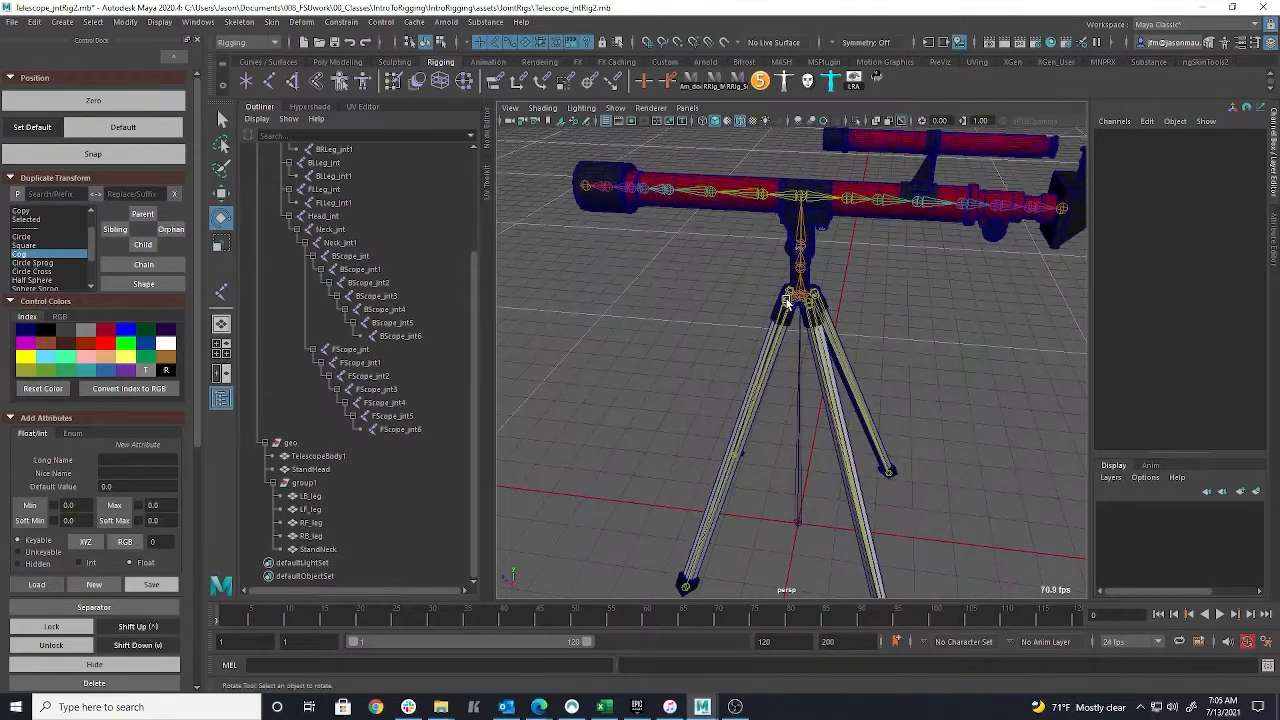
click(786, 300)
alt+drag(812, 350, 809, 386)
alt+drag(690, 495, 788, 462)
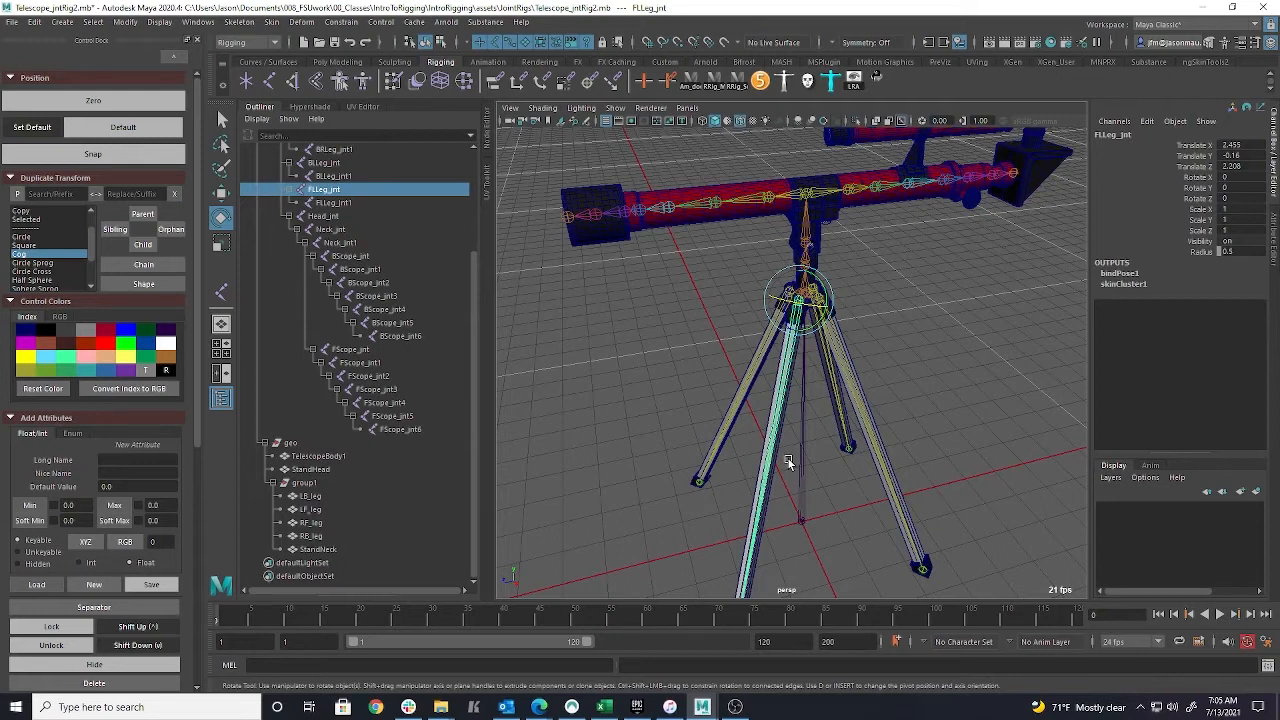
alt+drag(850, 356, 720, 338)
alt+right_drag(720, 338, 839, 316)
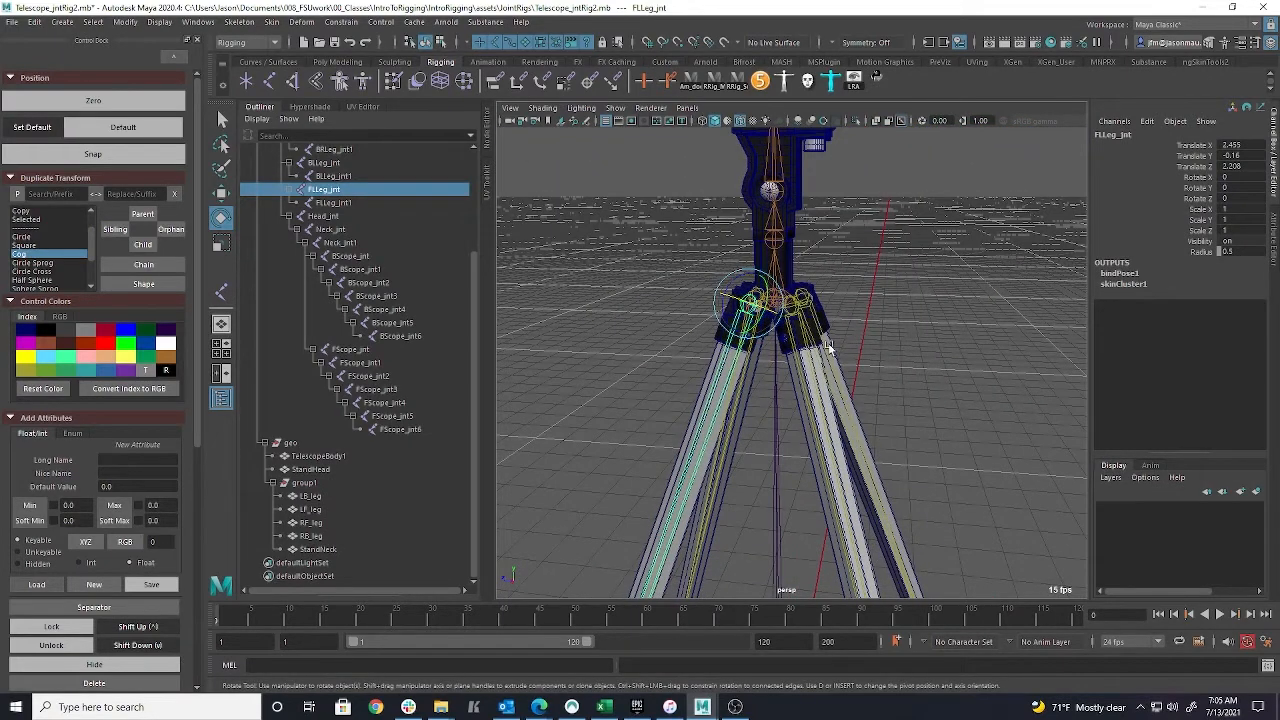
alt+right_drag(917, 334, 693, 346)
alt+drag(693, 346, 798, 545)
Create an unparented square control from the Root joint and scale its points to surround the tripod's feet
click(772, 512)
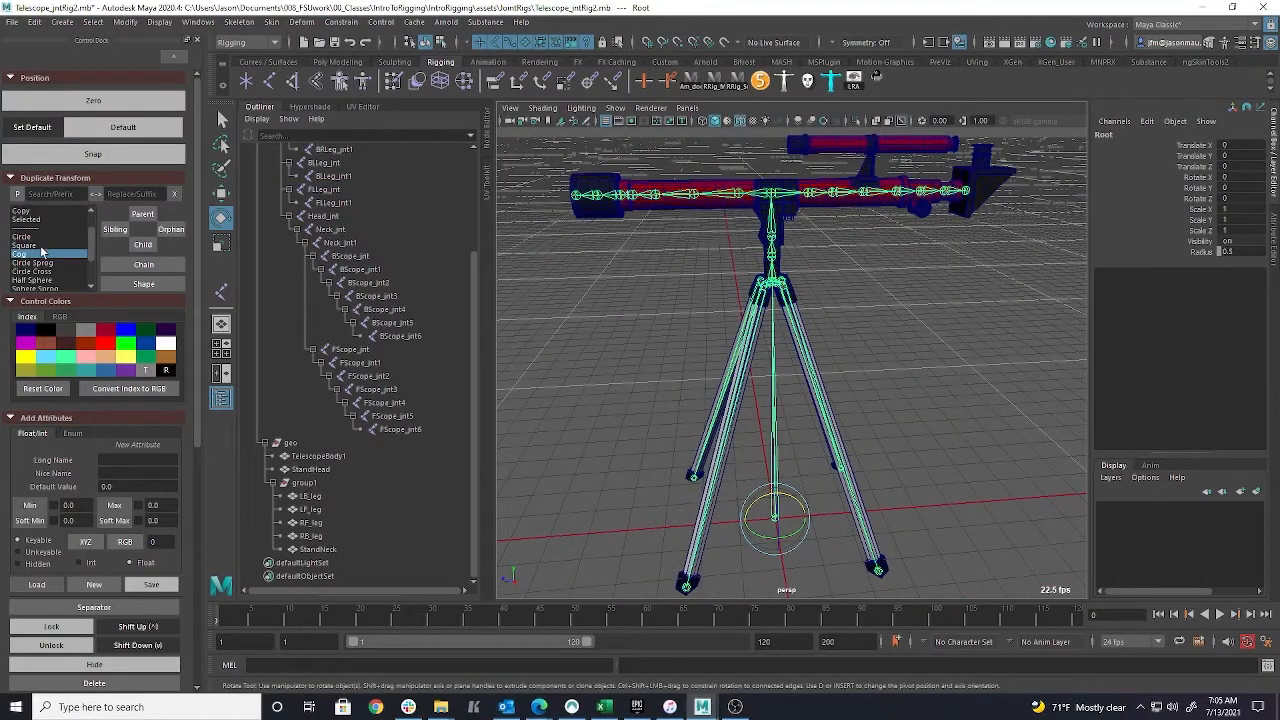
click(168, 236)
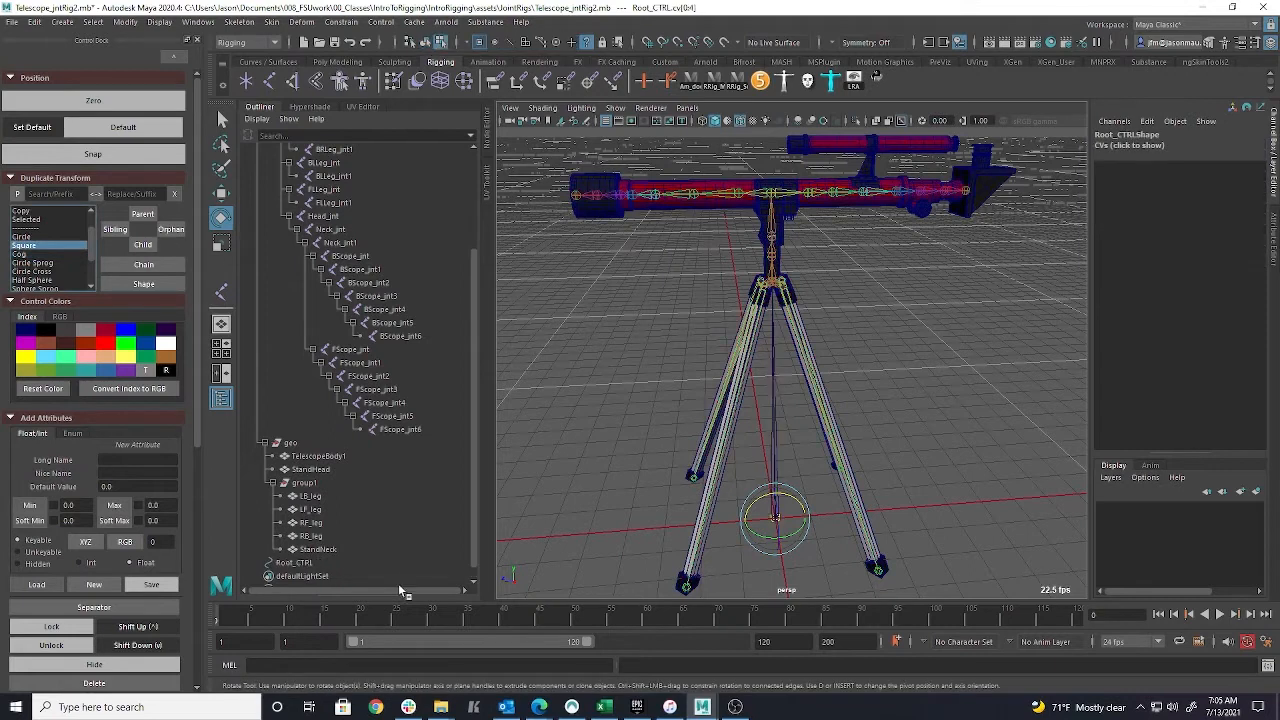
key(r)
drag(777, 518, 975, 575)
scroll(900, 460, down, 3)
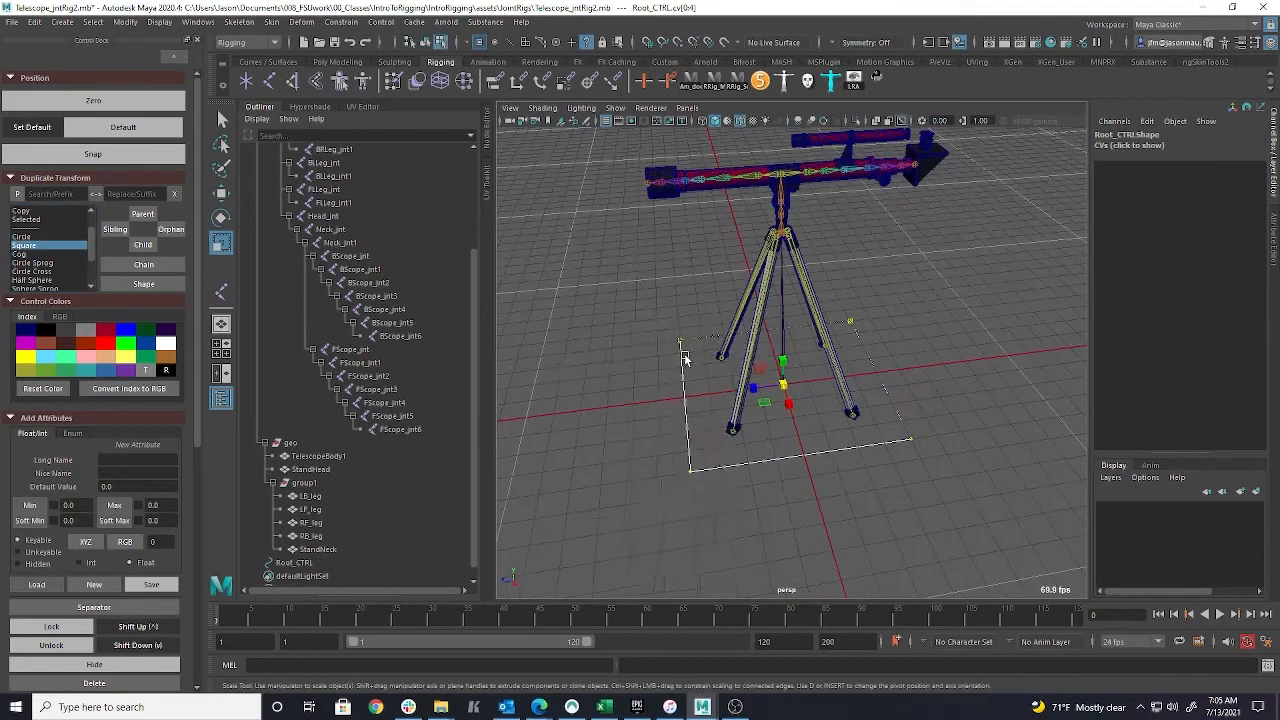
Return to object selection, select Root_CTRL and freeze its transformations
right_drag(684, 354, 742, 330)
click(654, 309)
click(686, 403)
alt+drag(692, 406, 680, 490)
click(748, 300)
alt+middle_drag(674, 300, 610, 416)
scroll(610, 416, up, 3)
scroll(286, 263, up, 3)
scroll(320, 400, down, 4)
click(331, 550)
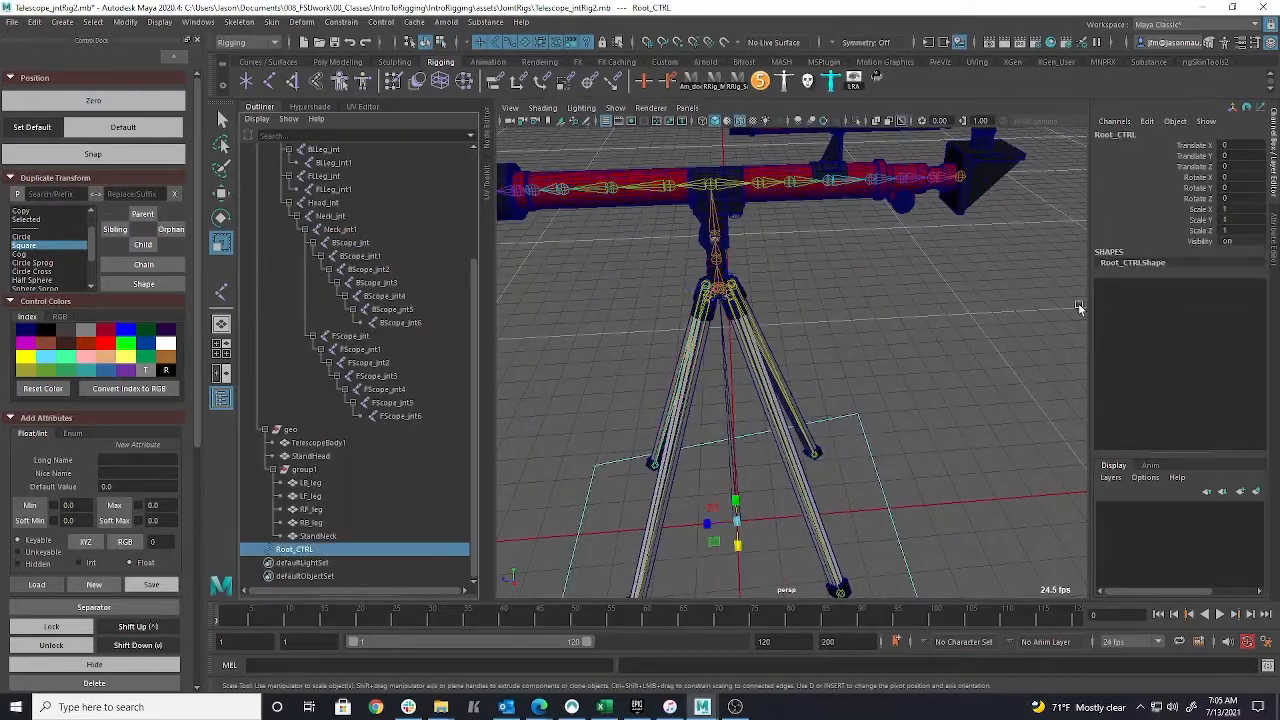
click(125, 22)
click(160, 87)
scroll(380, 298, up, 4)
Create a circle control from Main_jnt, scale its points around the top of the tripod, and select it as an object
click(315, 242)
mouse_move(680, 340)
alt+mouse_down()
mouse_move(700, 371)
mouse_move(690, 335)
alt+mouse_up()
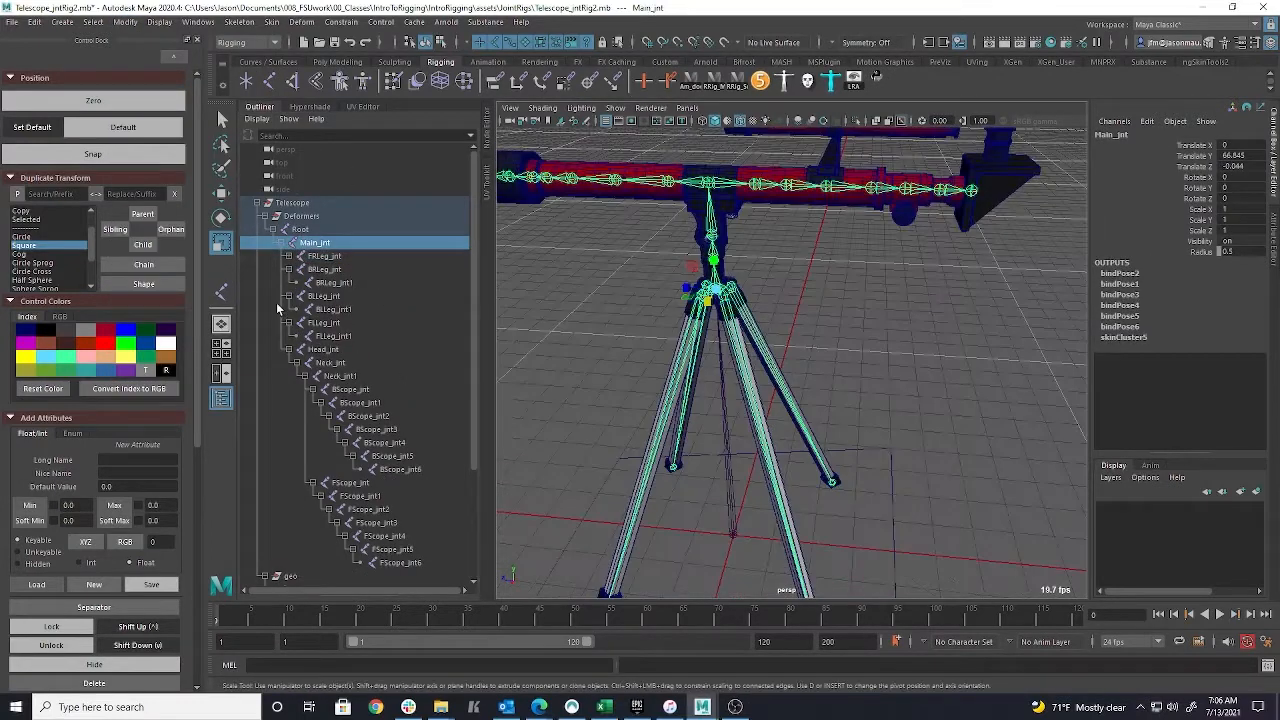
double_click(22, 236)
alt+drag(757, 300, 771, 354)
alt+middle_drag(771, 354, 776, 313)
right_drag(678, 238, 737, 216)
click(690, 287)
drag(598, 252, 682, 266)
alt+drag(682, 266, 672, 240)
right_drag(669, 241, 575, 248)
drag(640, 225, 700, 285)
right_drag(693, 275, 759, 255)
alt+drag(840, 300, 884, 260)
click(884, 260)
click(772, 242)
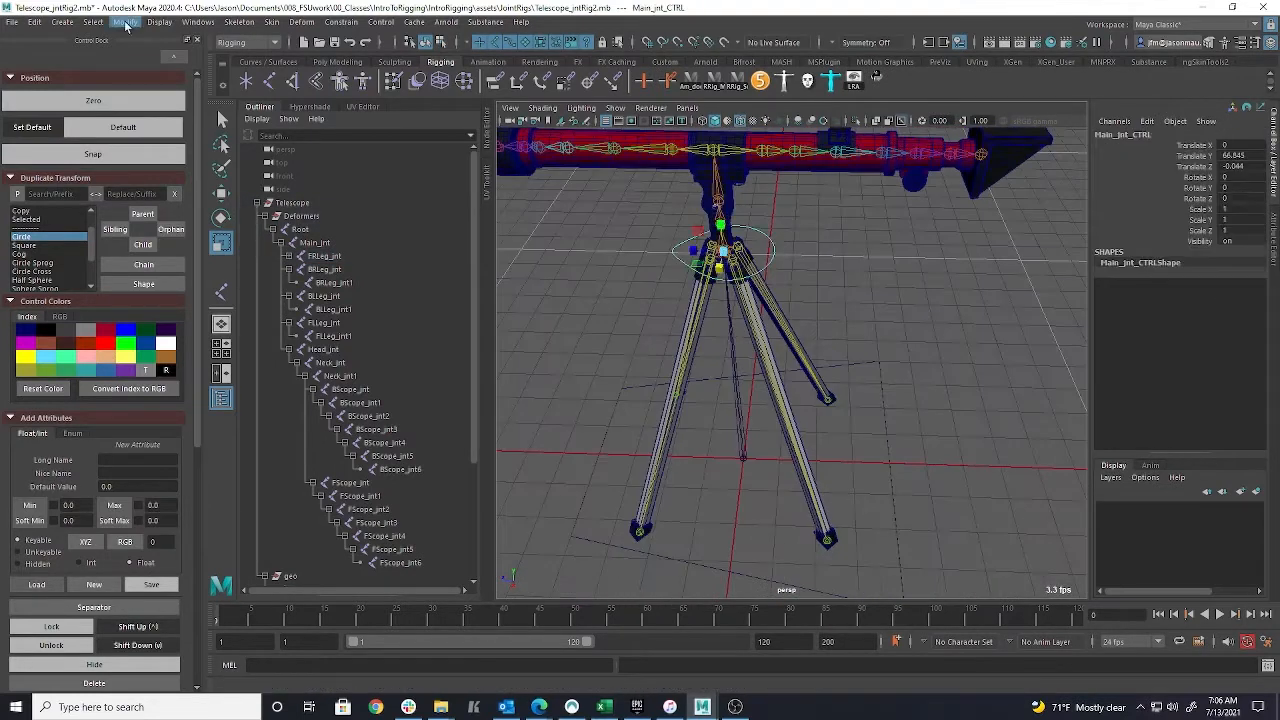
Color Main_jnt_CTRL red and Root_CTRL yellow
click(90, 360)
click(622, 389)
click(30, 356)
alt+drag(600, 350, 646, 320)
scroll(672, 395, down, 5)
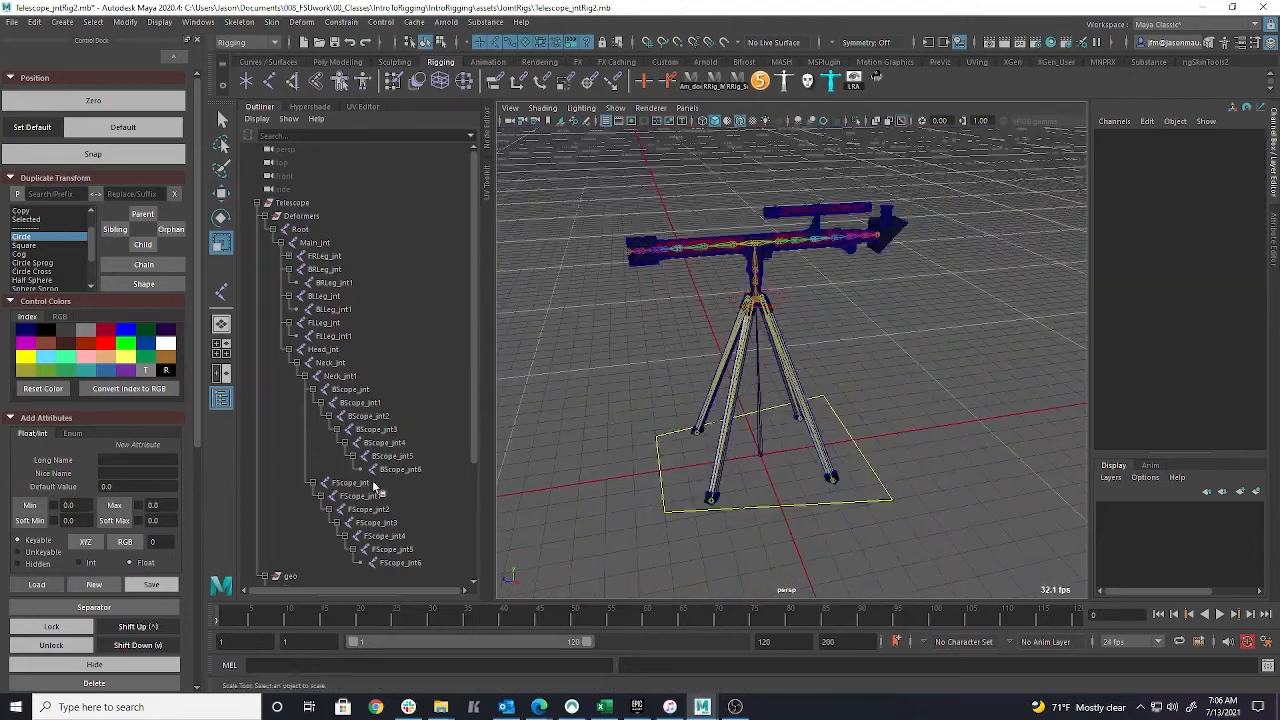
Parent Main_jnt_CTRL under Root_CTRL and collapse the geo group
click(731, 305)
scroll(314, 542, down, 4)
click(296, 549)
click(257, 549)
click(265, 429)
alt+drag(700, 385, 726, 380)
scroll(740, 330, up, 7)
Try a cog-shaped control on Head_jnt, and undo its creation
click(737, 258)
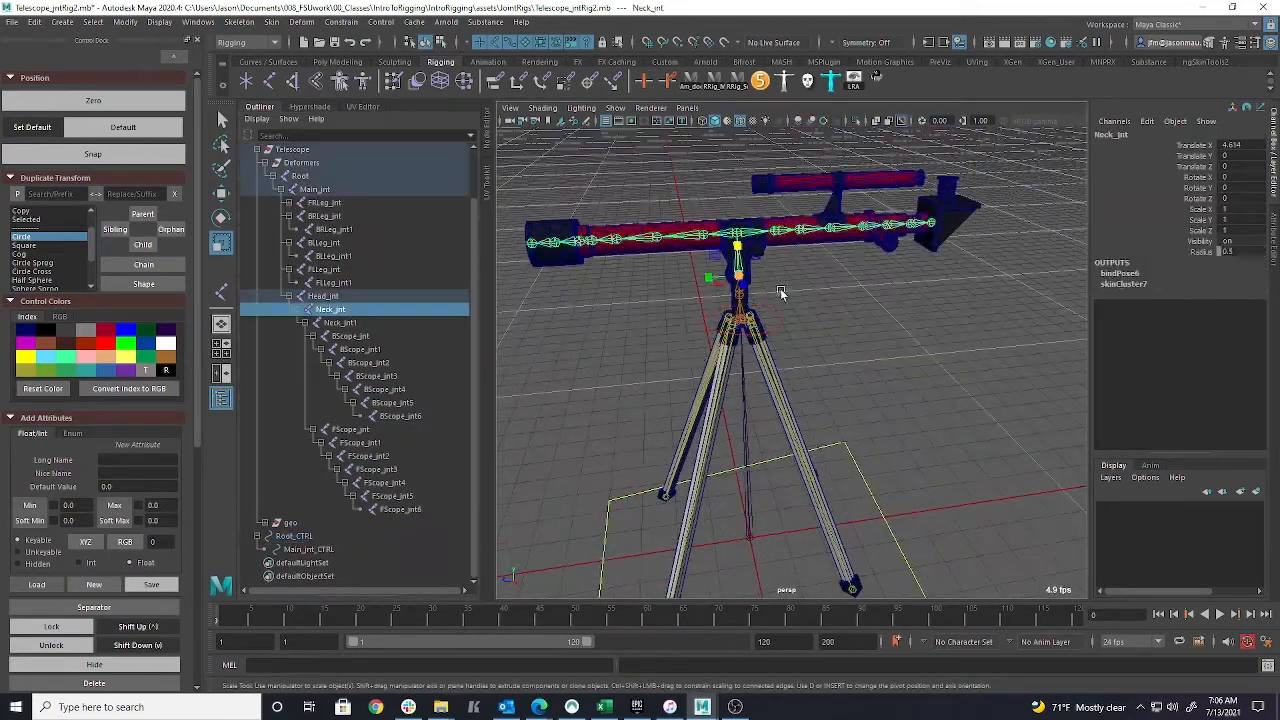
alt+drag(783, 294, 700, 280)
click(685, 254)
click(170, 229)
alt+drag(840, 266, 716, 265)
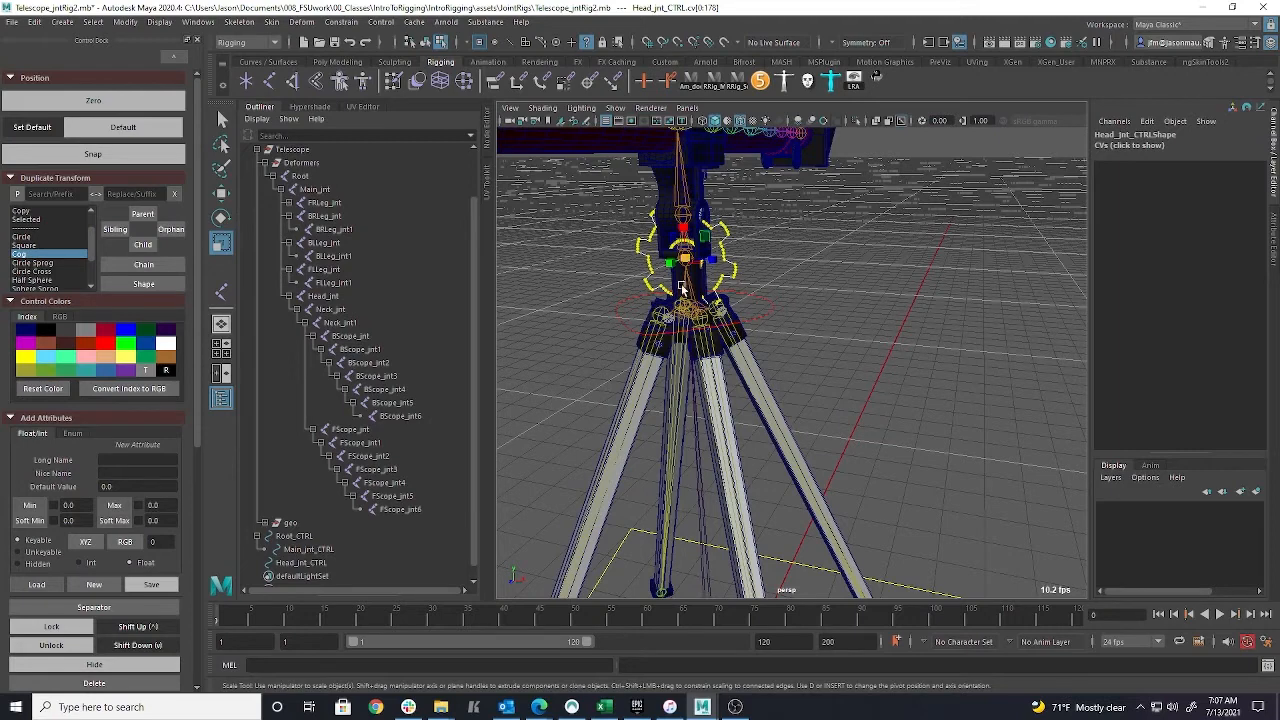
alt+drag(768, 260, 832, 271)
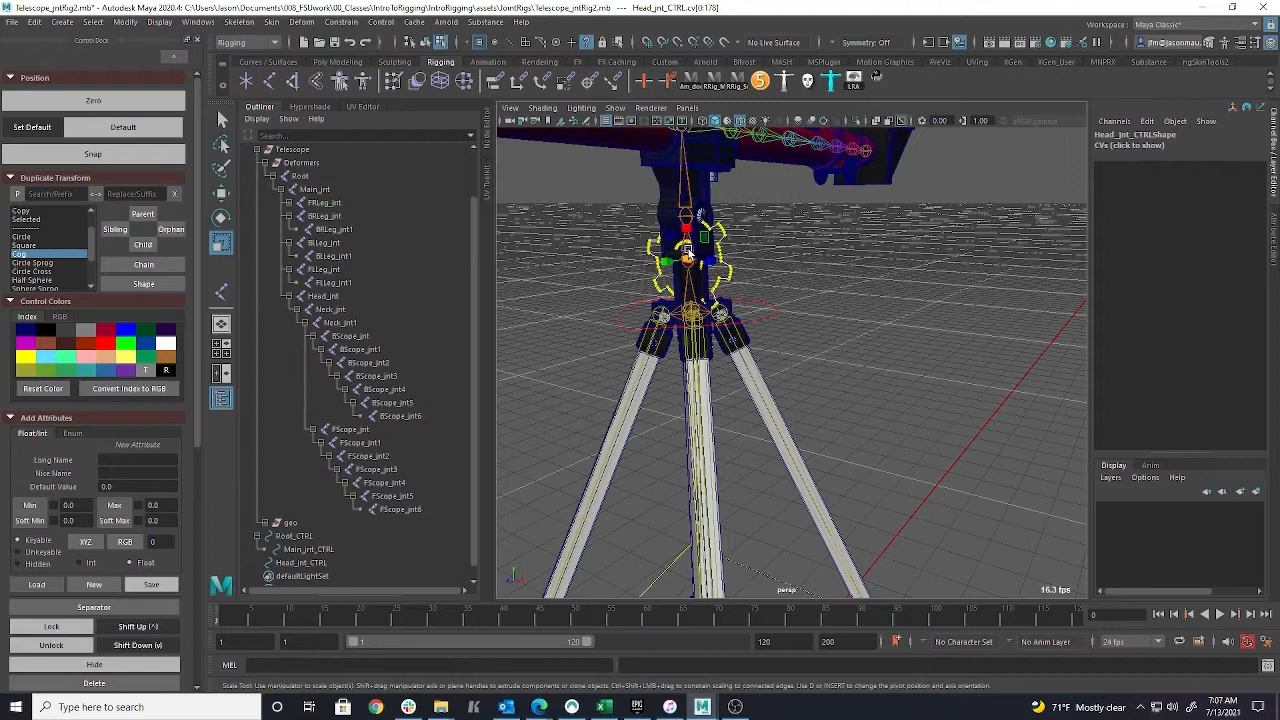
key(w)
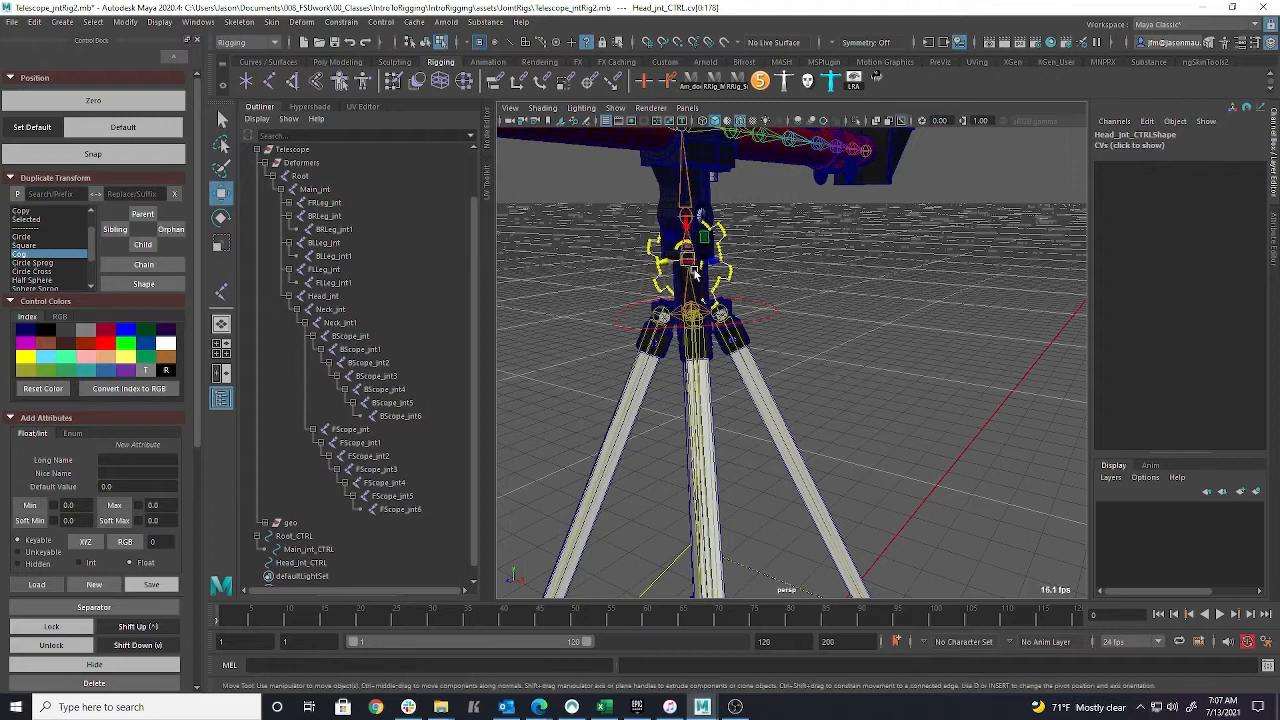
alt+drag(693, 265, 724, 268)
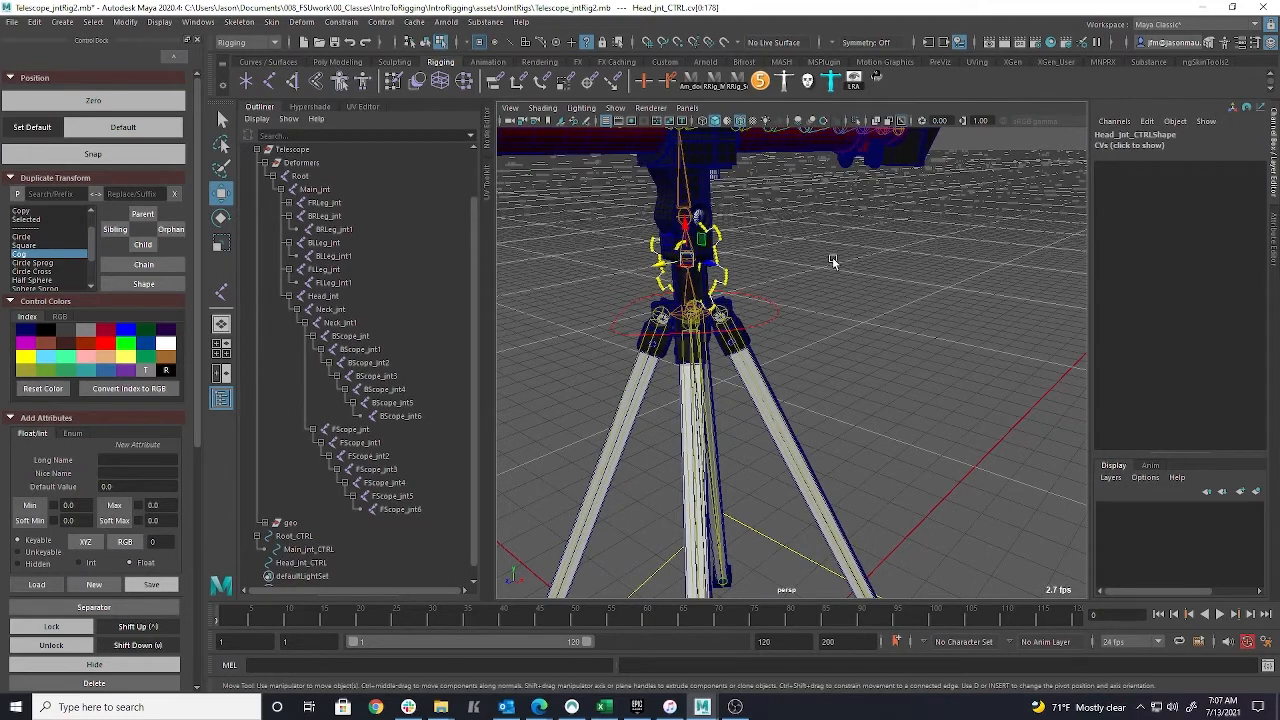
key(ctrl+z)
key(ctrl+z)
key(ctrl+z)
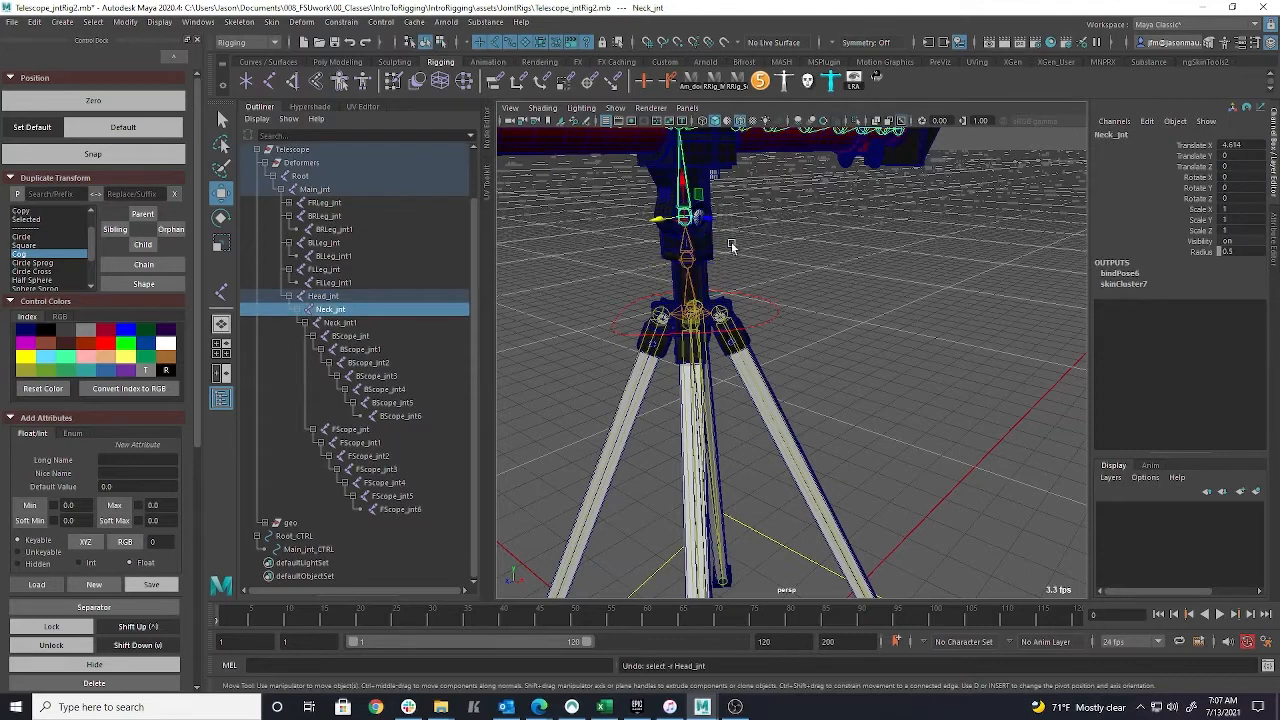
Create a cog-shaped control from Neck_jnt around the telescope's neck
click(694, 262)
mouse_move(830, 257)
alt+mouse_down()
mouse_move(800, 260)
mouse_move(833, 256)
alt+mouse_up()
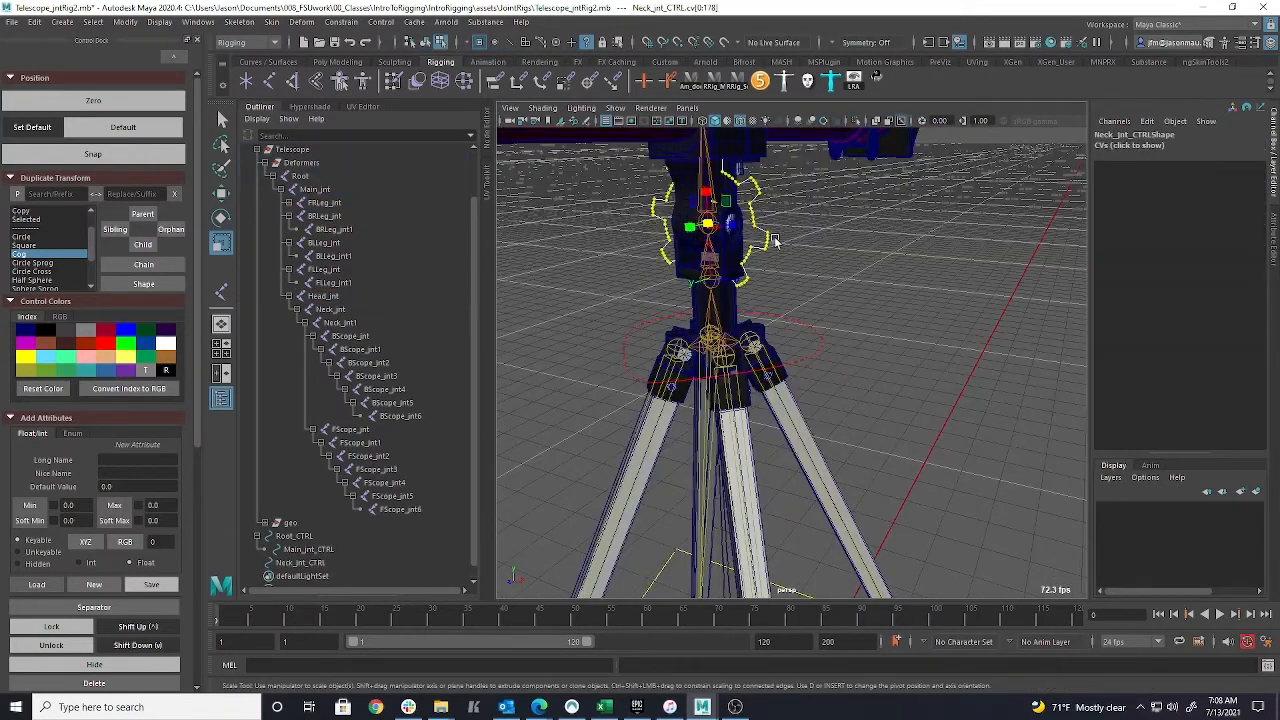
alt+drag(776, 241, 837, 257)
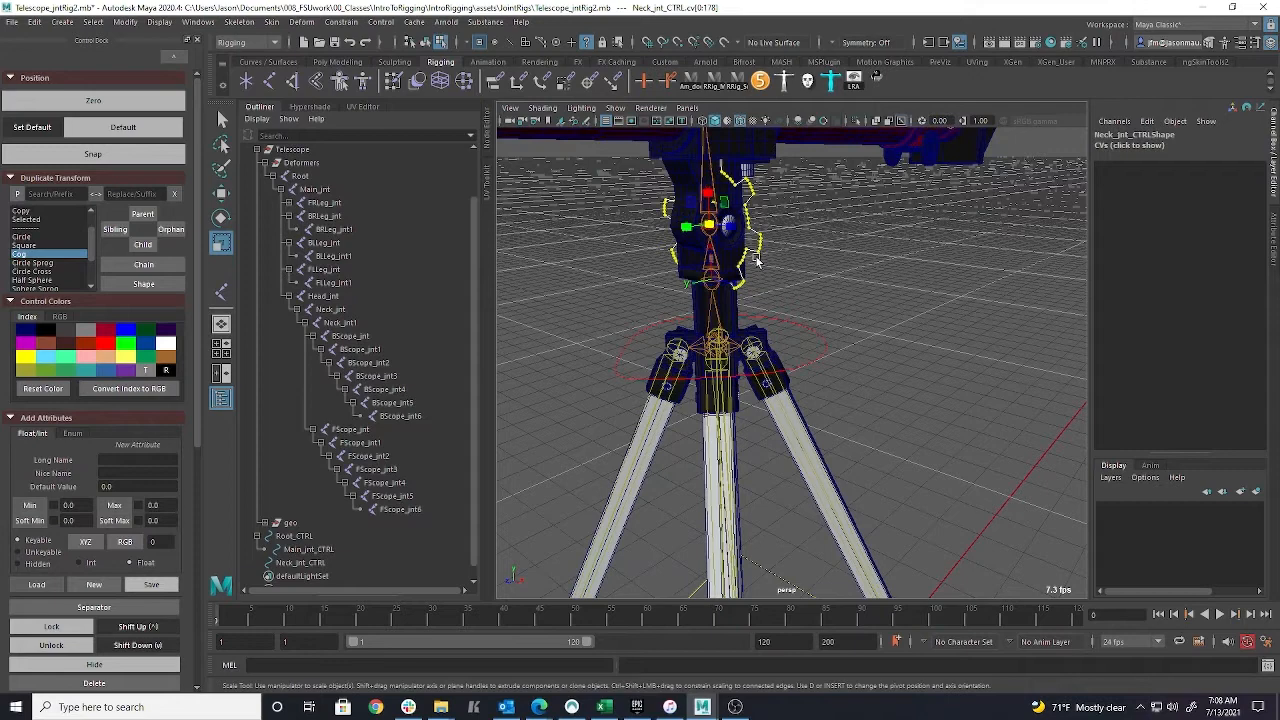
Finish orienting the cog shape around the neck and freeze Neck_jnt_CTRL's transformations
alt+drag(684, 155, 744, 288)
key(e)
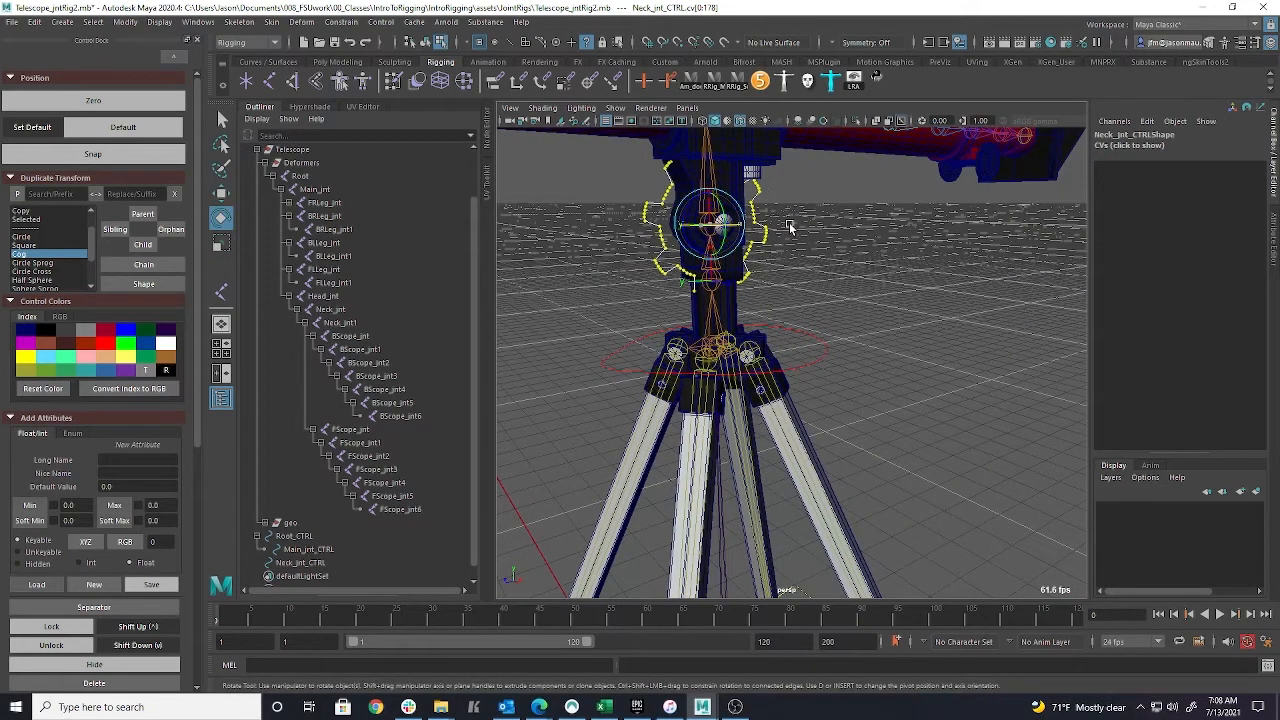
alt+drag(795, 302, 765, 236)
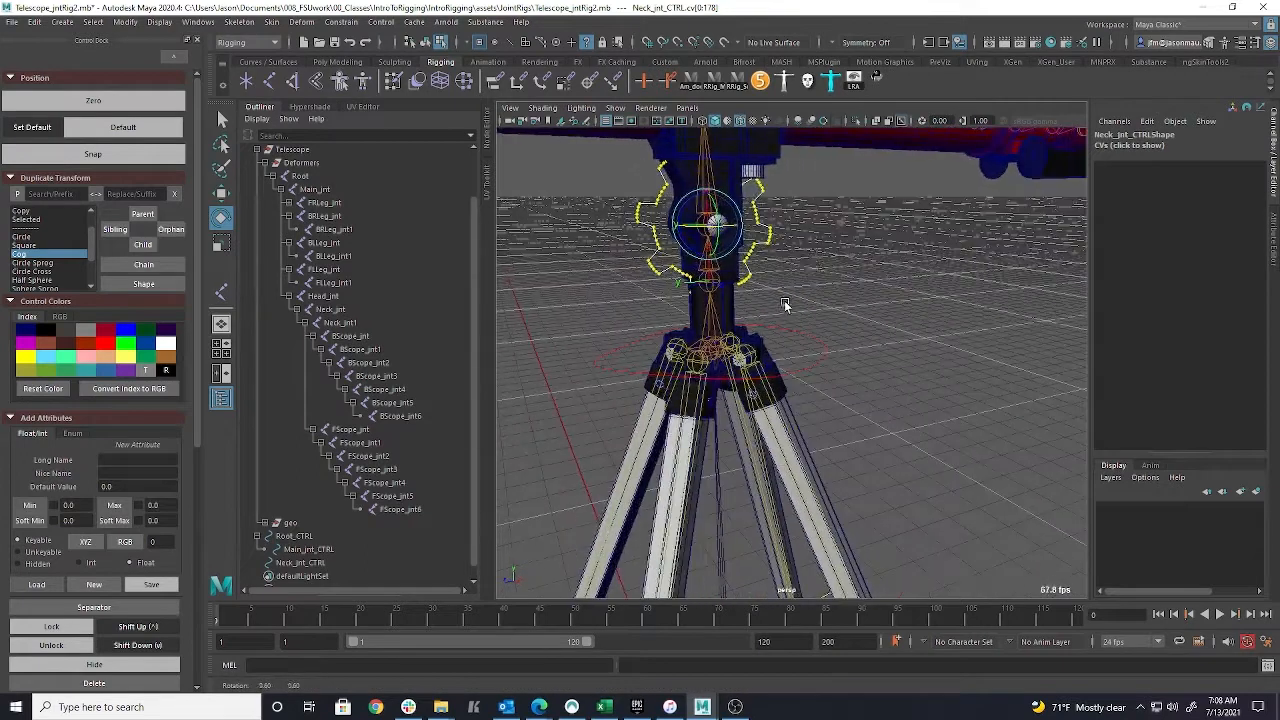
click(765, 236)
click(766, 224)
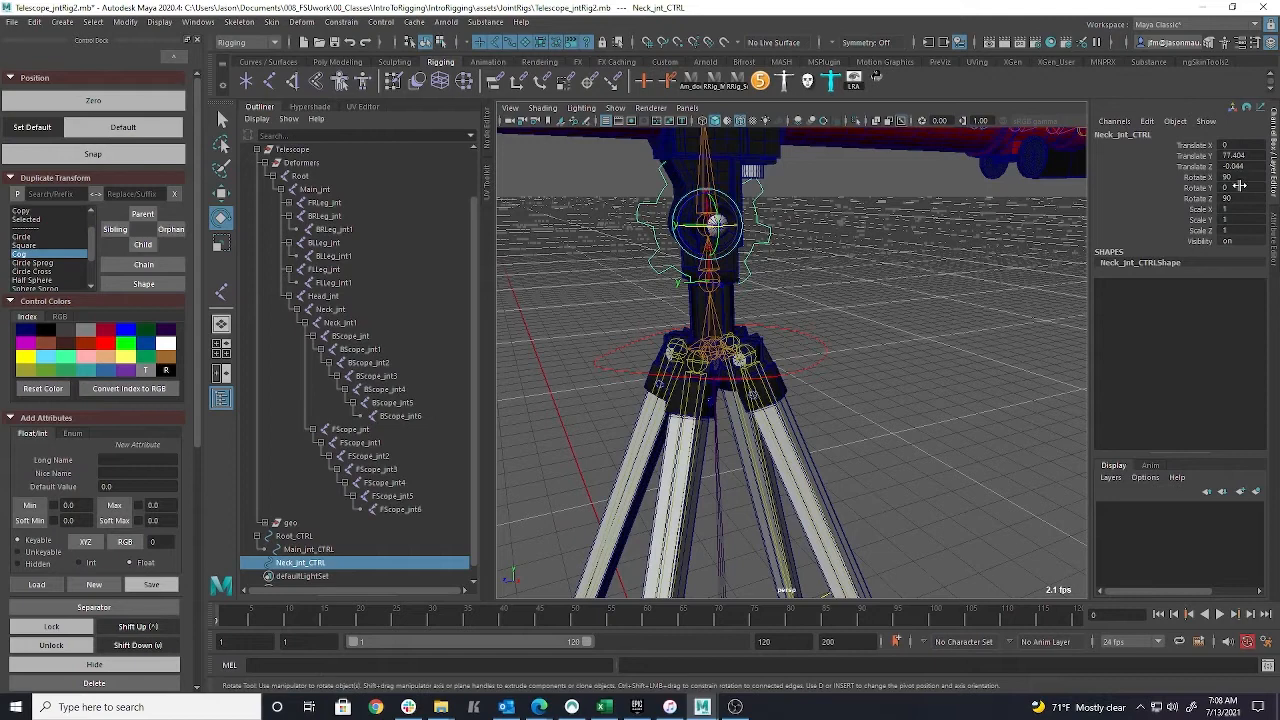
click(122, 22)
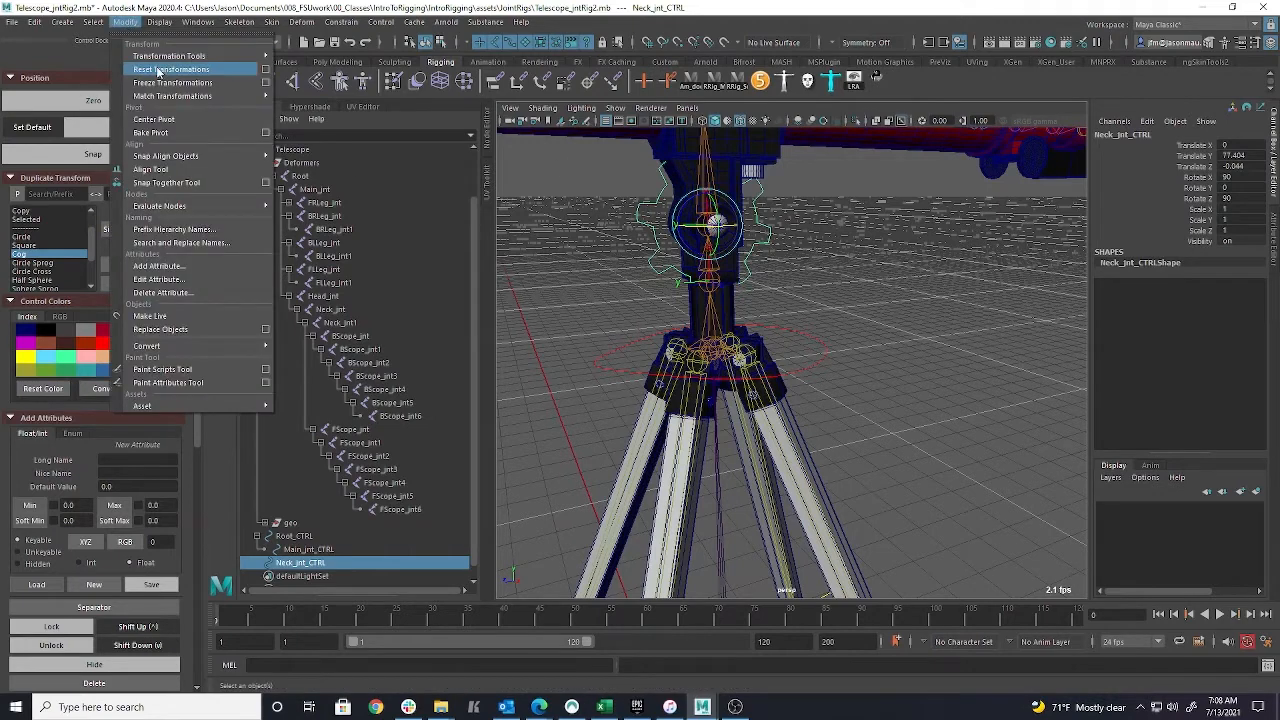
click(160, 84)
Try rotating Neck_jnt_CTRL about its X axis, and undo the rotation
alt+drag(838, 366, 754, 232)
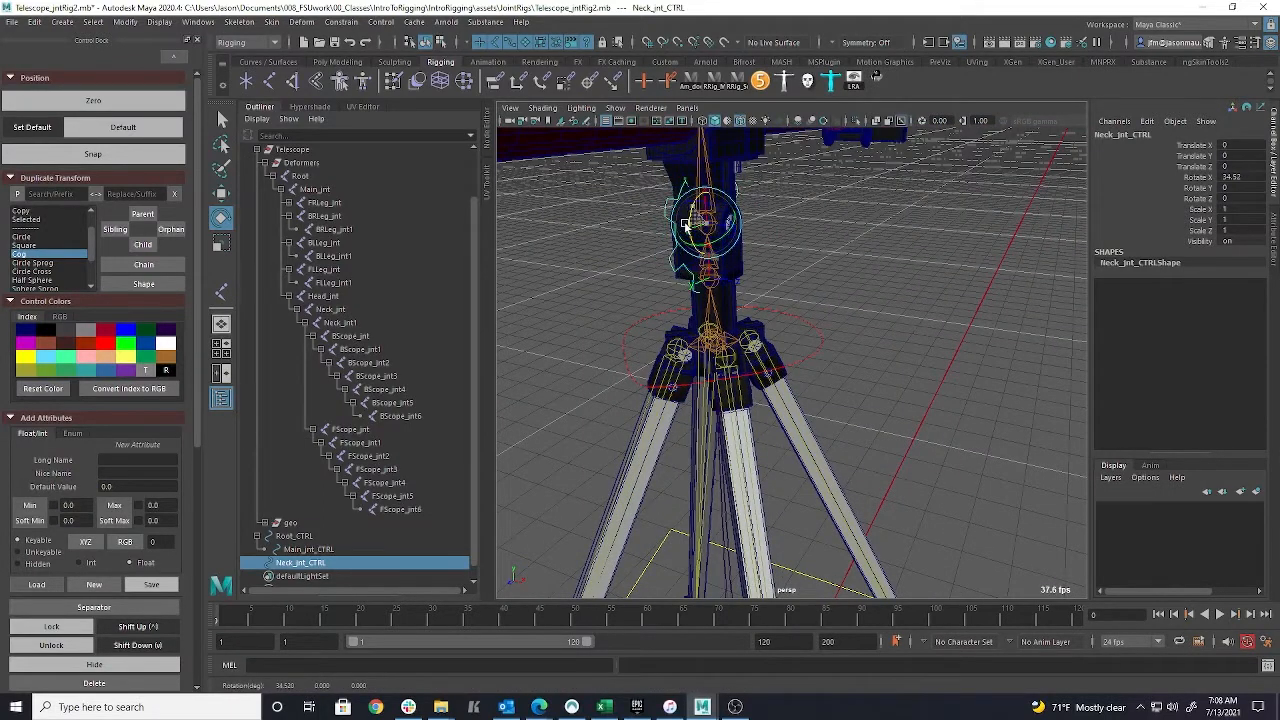
alt+drag(863, 228, 815, 278)
alt+drag(860, 238, 817, 251)
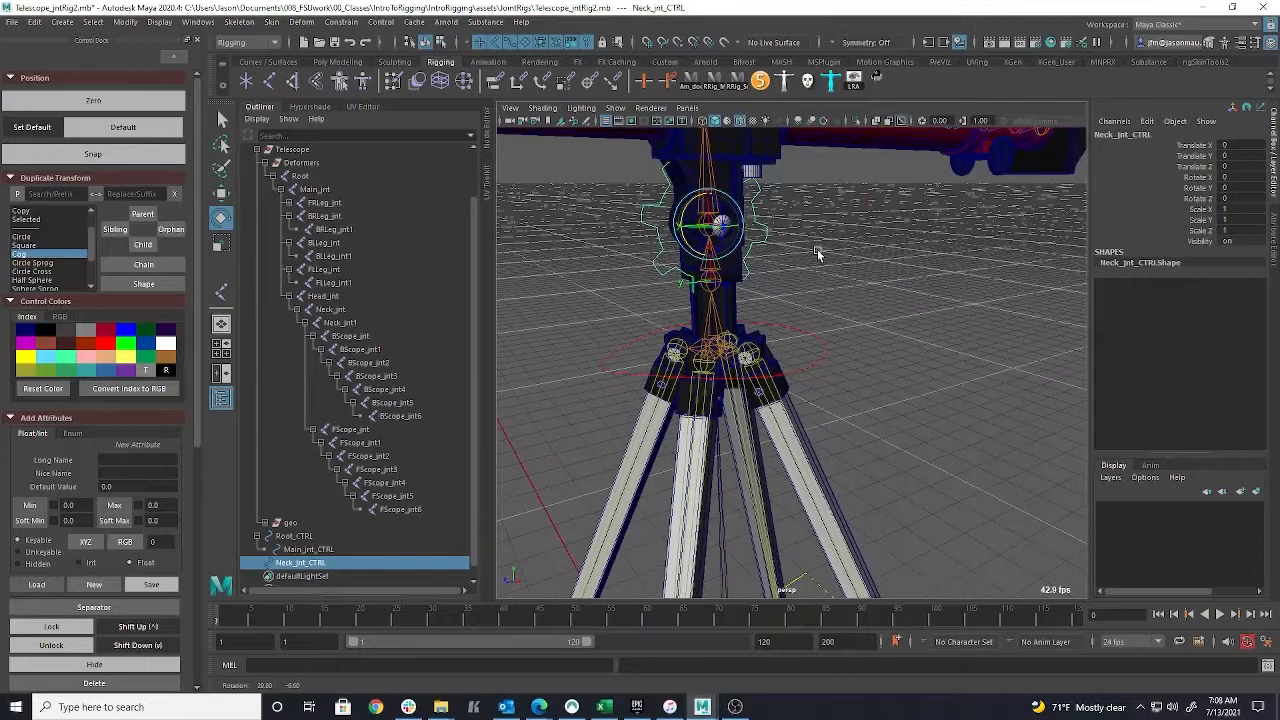
Hide the local rotation axes of Head_jnt and Neck_jnt
alt+drag(832, 322, 662, 300)
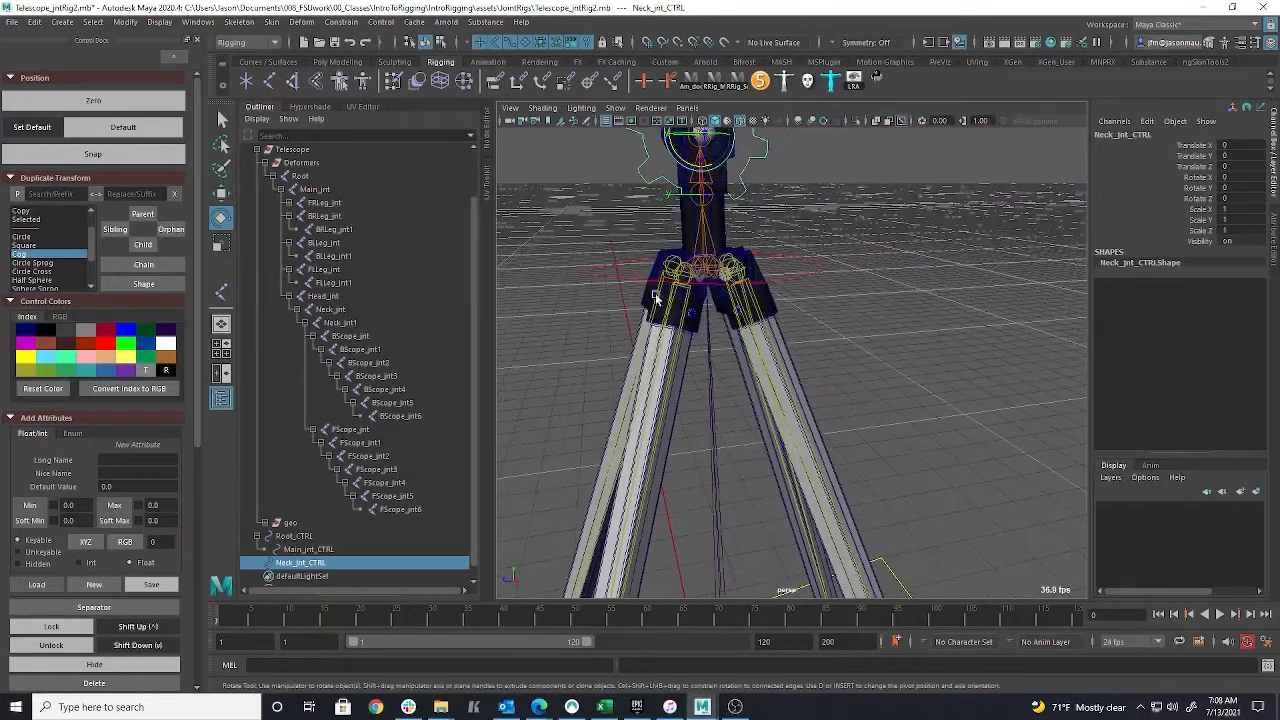
alt+drag(841, 386, 752, 302)
click(727, 286)
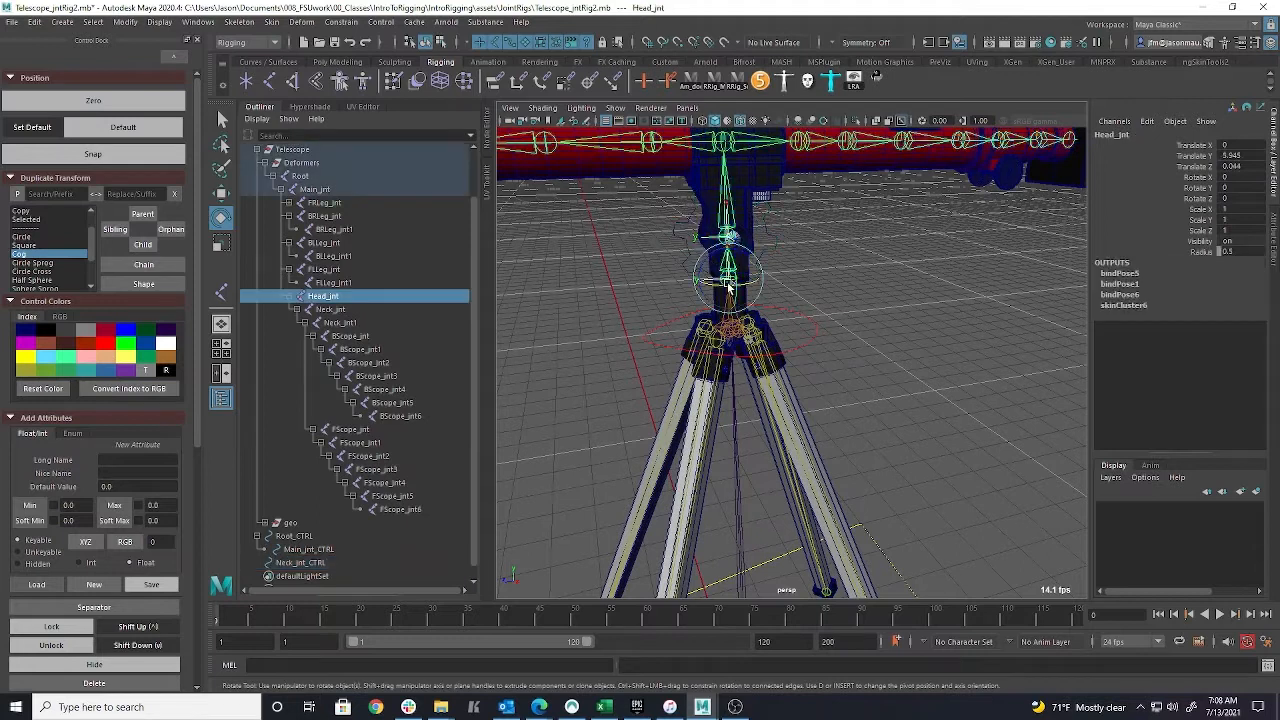
shift+click(731, 234)
click(856, 80)
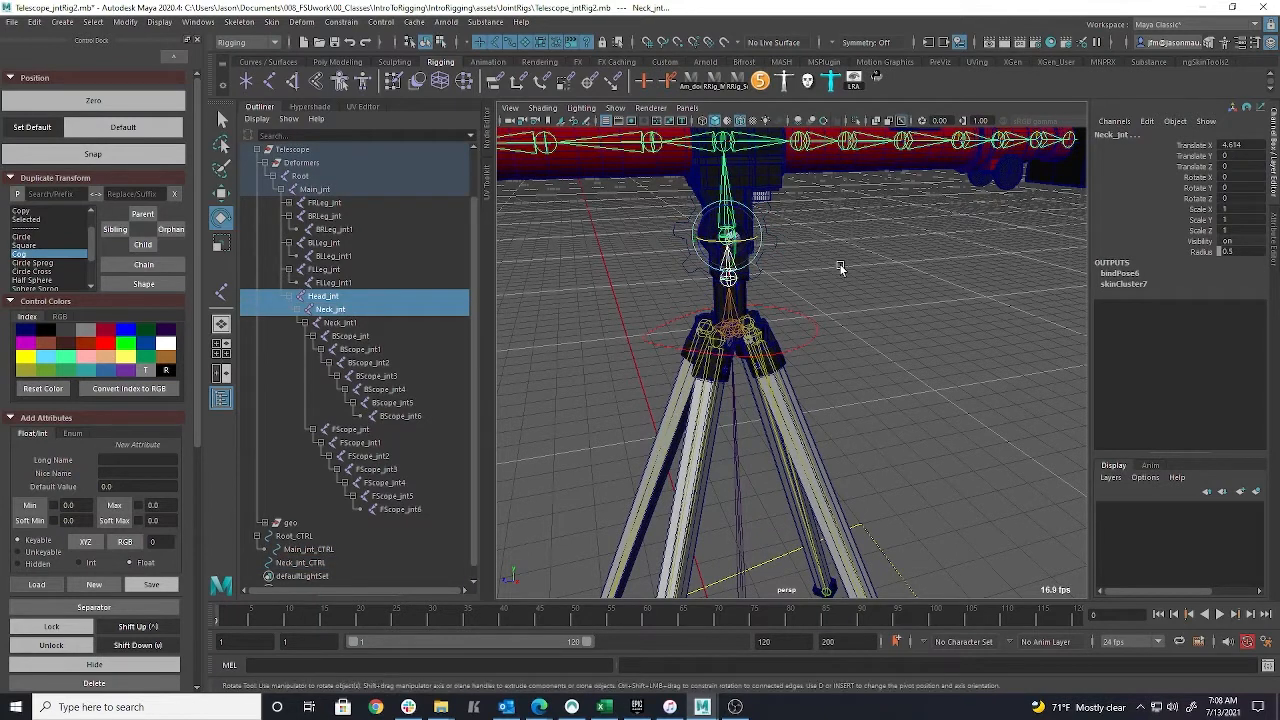
Create a flat, red cog control around Head_jnt with frozen transformations, and color the Neck_jnt control red as well
alt+drag(790, 280, 797, 280)
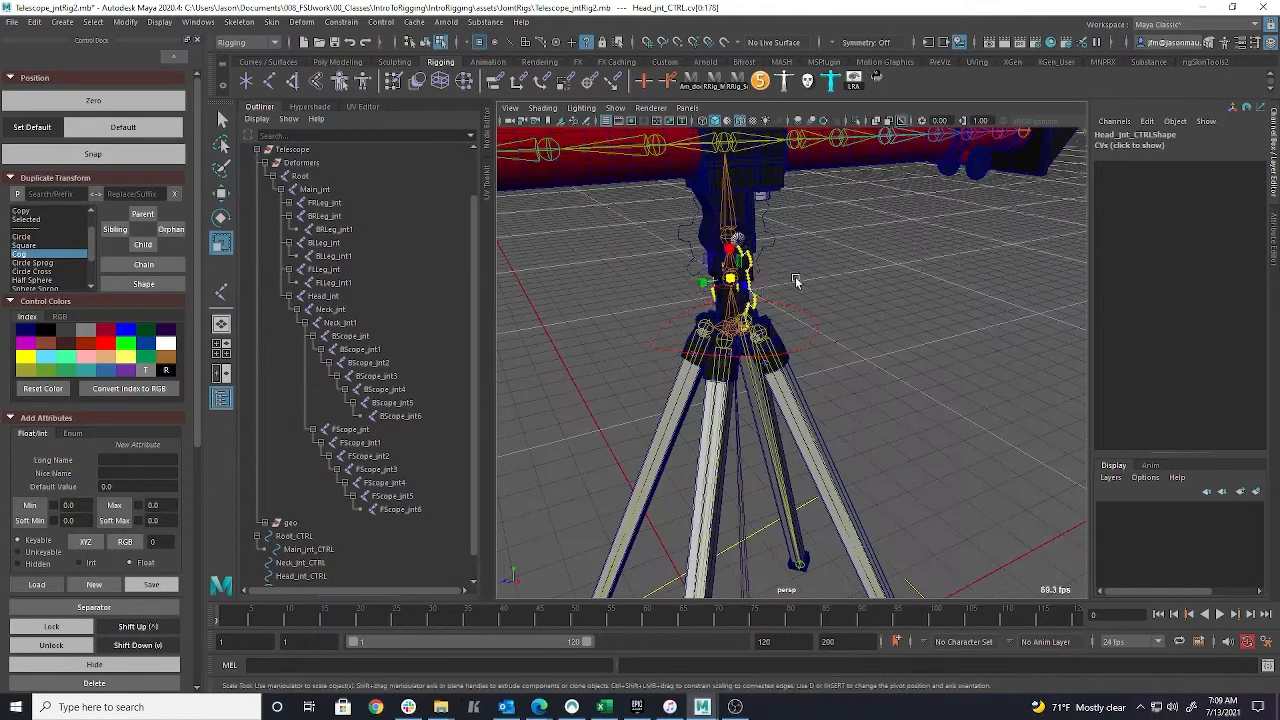
key(e)
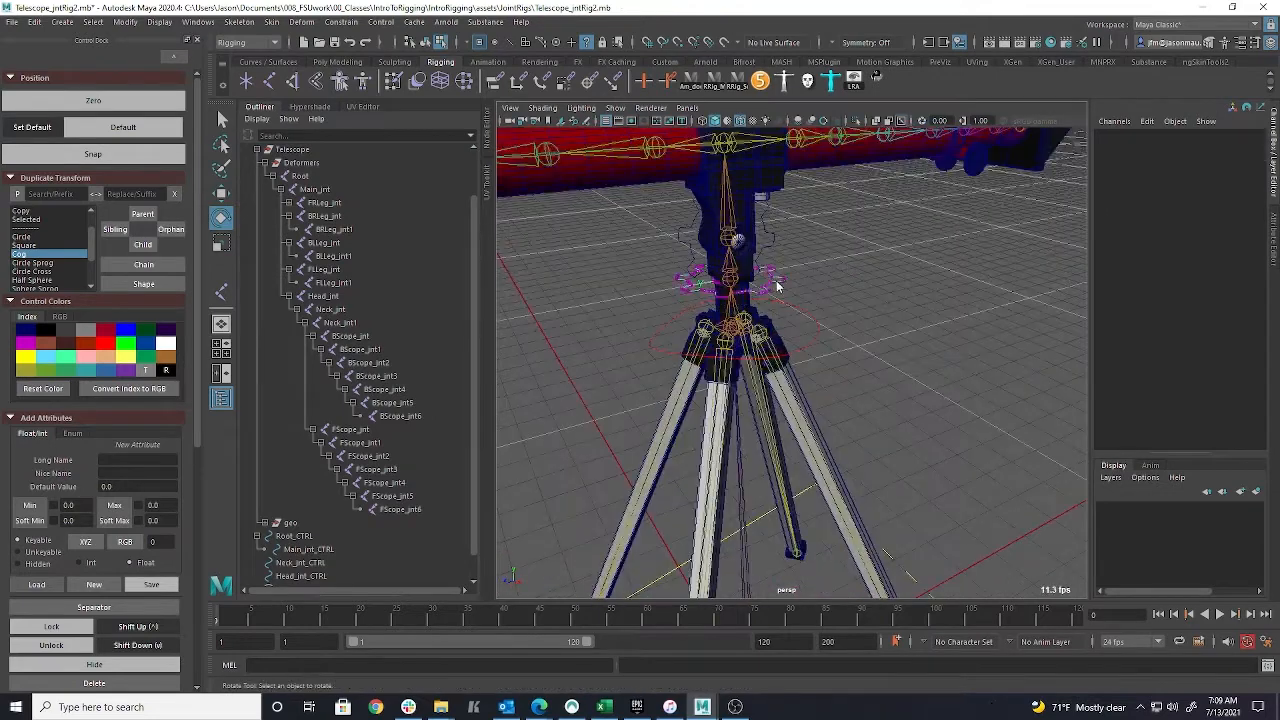
click(775, 285)
click(130, 22)
click(164, 83)
click(640, 220)
alt+drag(640, 220, 1045, 325)
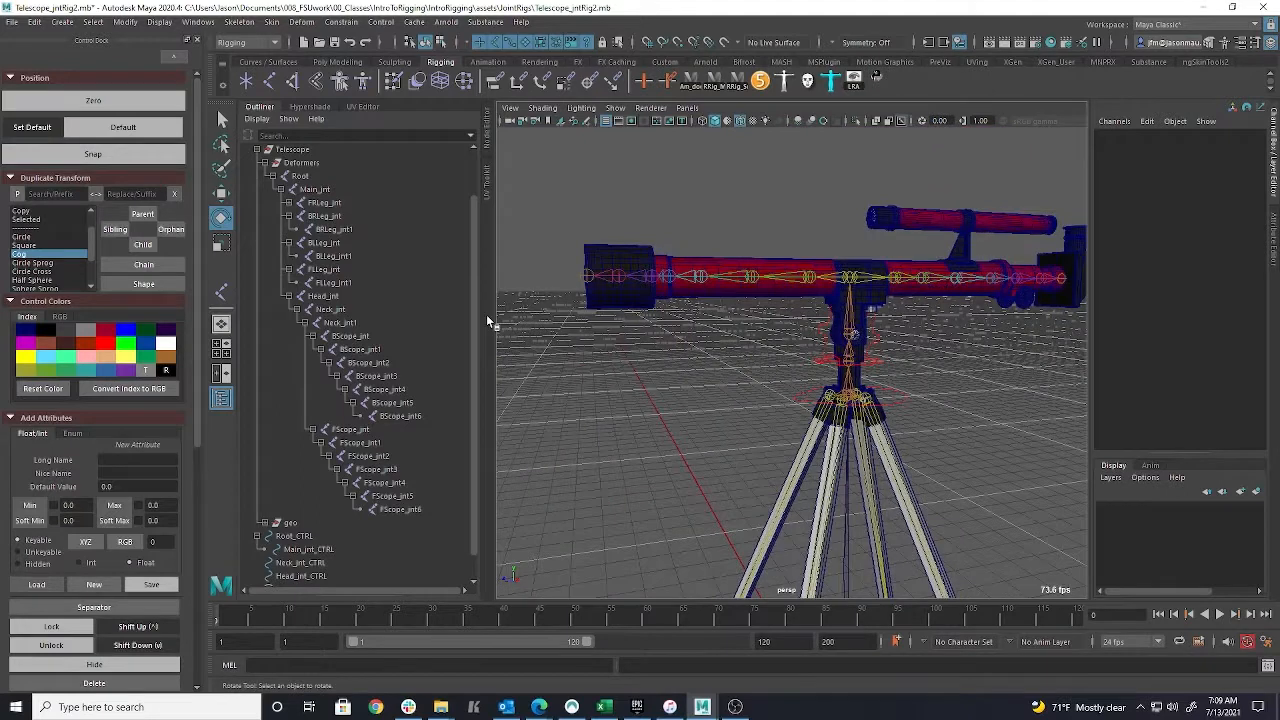
Select the rear scope joint chain from BScope_jnt through BScope_jnt6
click(331, 309)
click(340, 322)
alt+drag(666, 414, 736, 427)
drag(350, 336, 398, 416)
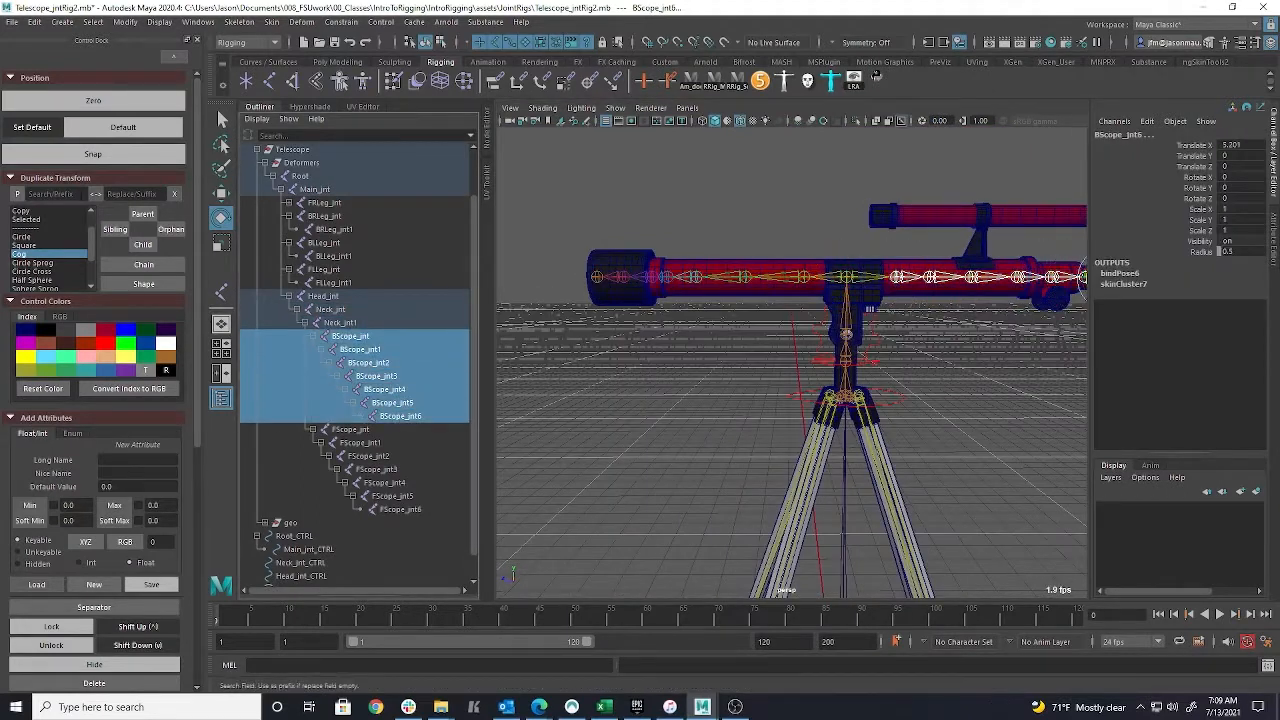
Try creating circle controls from the selected BScope joints, and undo their creation
click(173, 234)
double_click(221, 243)
alt+middle_drag(1012, 366, 832, 417)
key(ctrl+z)
drag(322, 109, 762, 119)
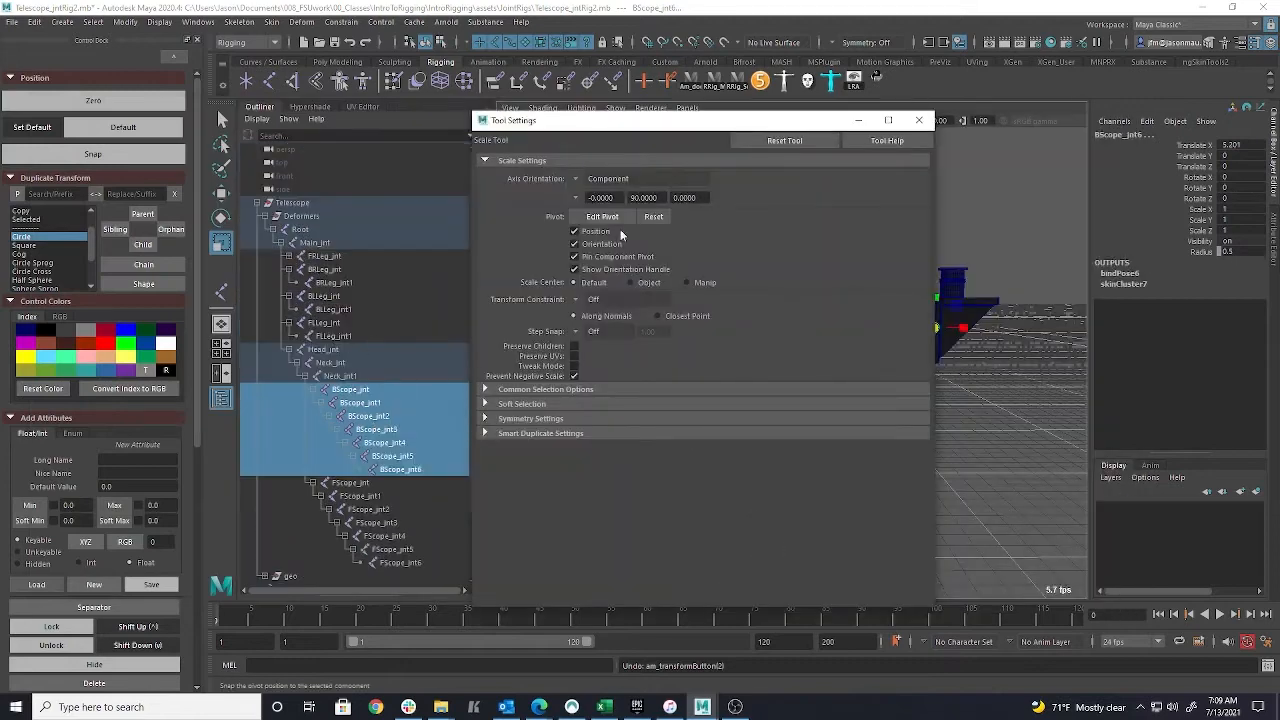
click(918, 115)
click(176, 232)
alt+drag(1000, 366, 809, 447)
key(ctrl+z)
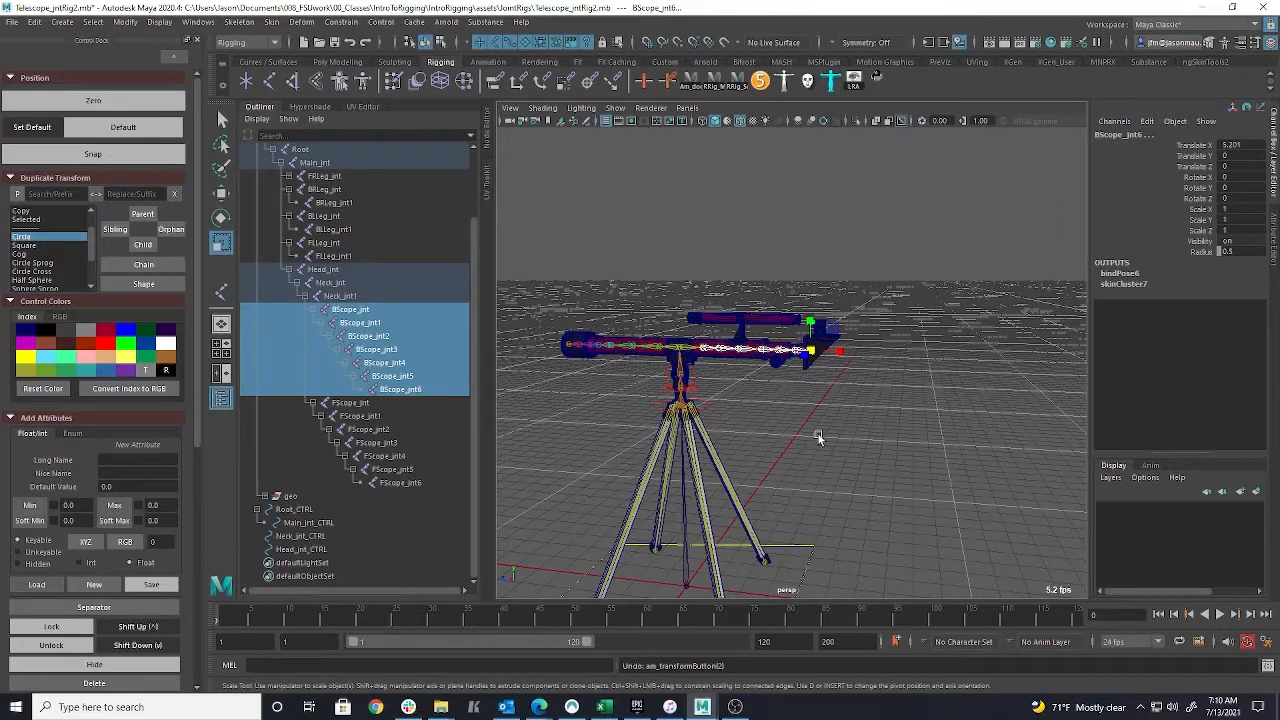
Create circle controls from the selected BScope joints and enlarge their shapes using the Component axis orientation
click(173, 232)
double_click(221, 243)
click(580, 180)
click(606, 218)
click(926, 119)
alt+drag(840, 354, 880, 430)
alt+right_drag(880, 430, 952, 389)
alt+drag(952, 389, 784, 264)
Set the Rotate tool's axis orientation to Component
double_click(221, 217)
click(580, 180)
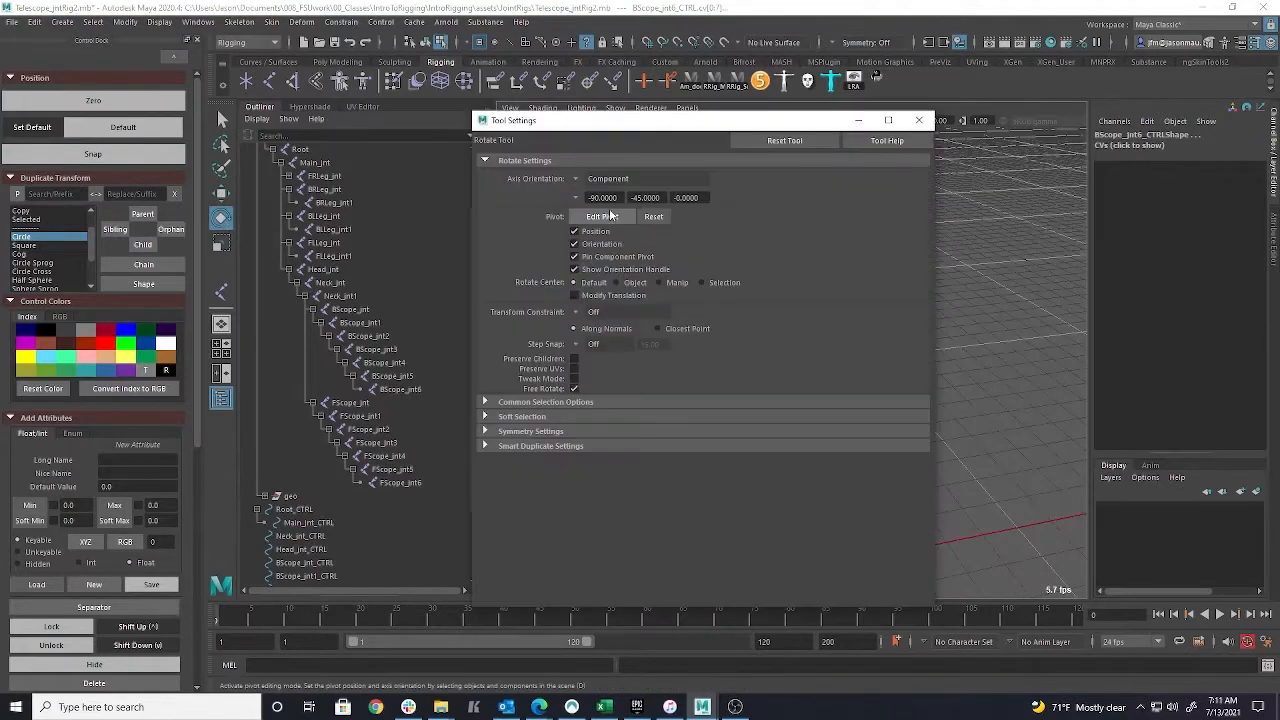
click(602, 216)
click(926, 119)
Try rotating the BScope circle shapes, and undo the rotations
alt+middle_drag(927, 245, 927, 300)
alt+drag(931, 305, 969, 397)
alt+middle_drag(969, 397, 840, 260)
drag(833, 316, 846, 349)
key(ctrl+z)
alt+drag(973, 272, 829, 336)
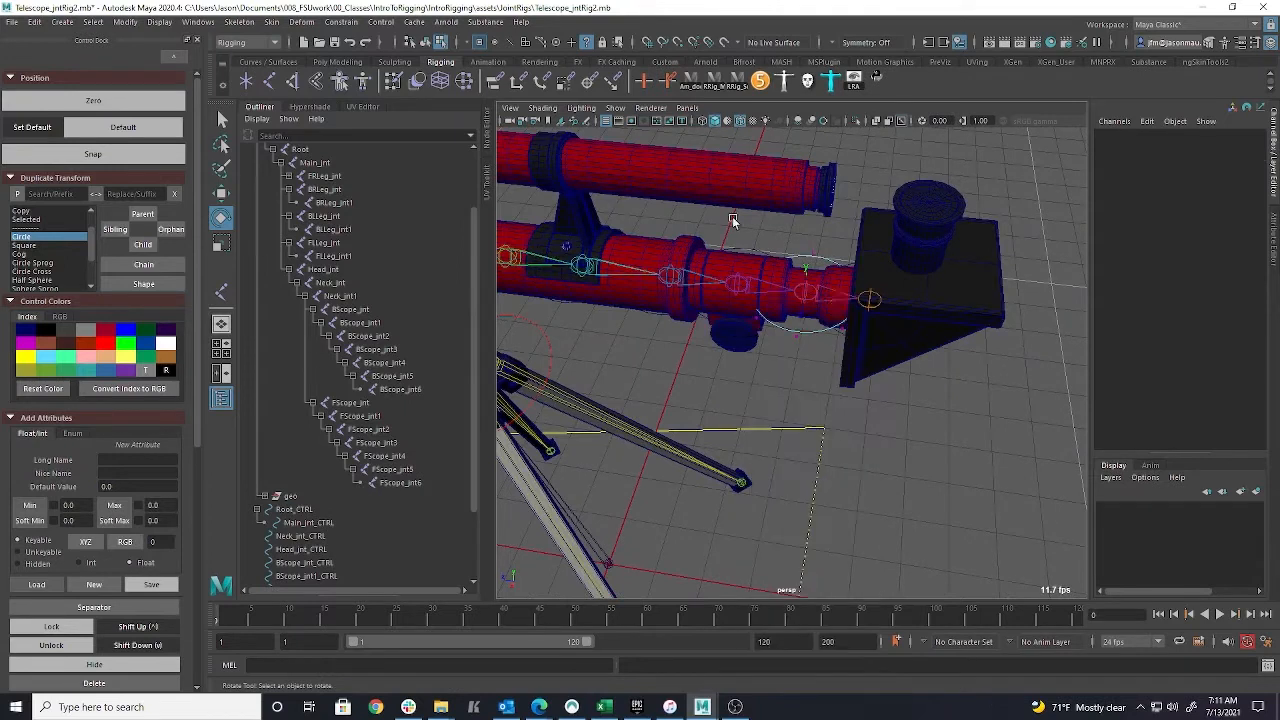
click(817, 275)
drag(817, 275, 808, 286)
key(ctrl+z)
Rotate the circle controls from BScope_jnt_CTRL to BScope_jnt6_CTRL upright around the scope barrel and freeze their transformations
click(791, 380)
alt+drag(791, 380, 760, 290)
alt+right_drag(760, 290, 854, 341)
click(329, 563)
scroll(330, 564, down, 3)
drag(810, 247, 840, 327)
shift+click(322, 550)
key(ctrl+z)
drag(1025, 265, 1057, 351)
click(125, 22)
click(150, 76)
Create circle controls from the front scope joints FScope_jnt through FScope_jnt6
alt+drag(560, 390, 753, 300)
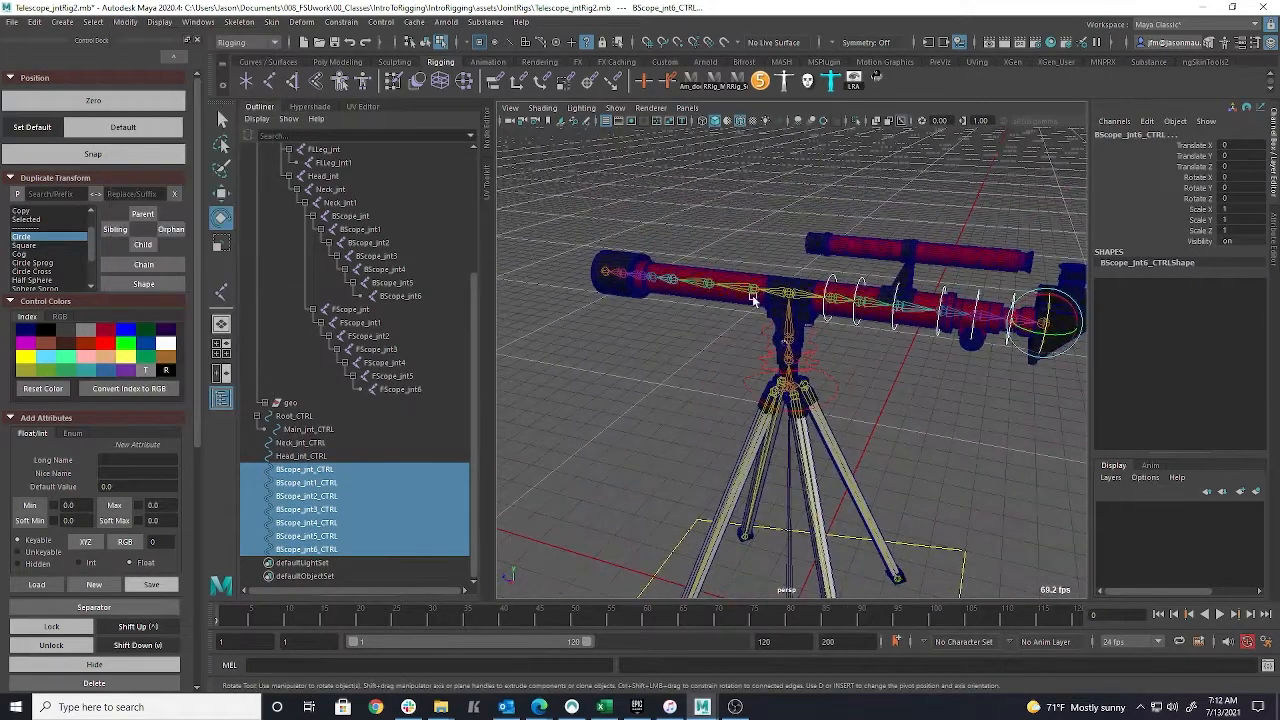
click(350, 310)
shift+click(400, 389)
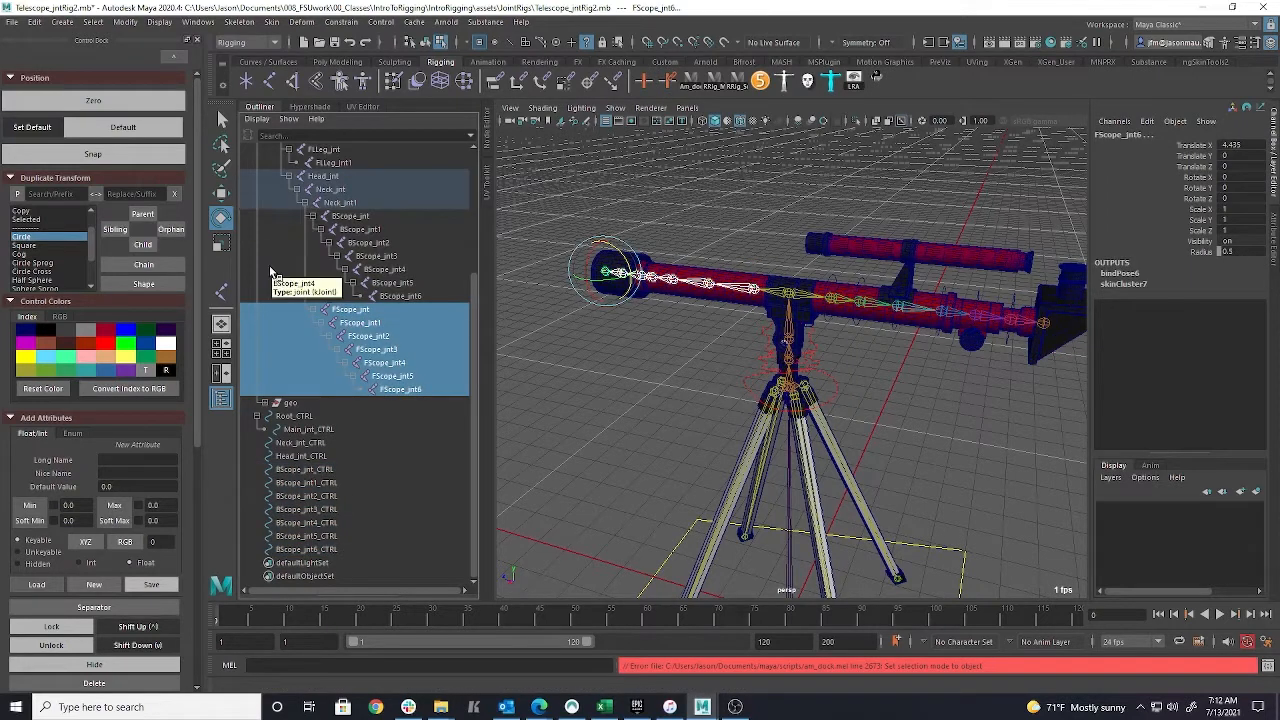
click(150, 285)
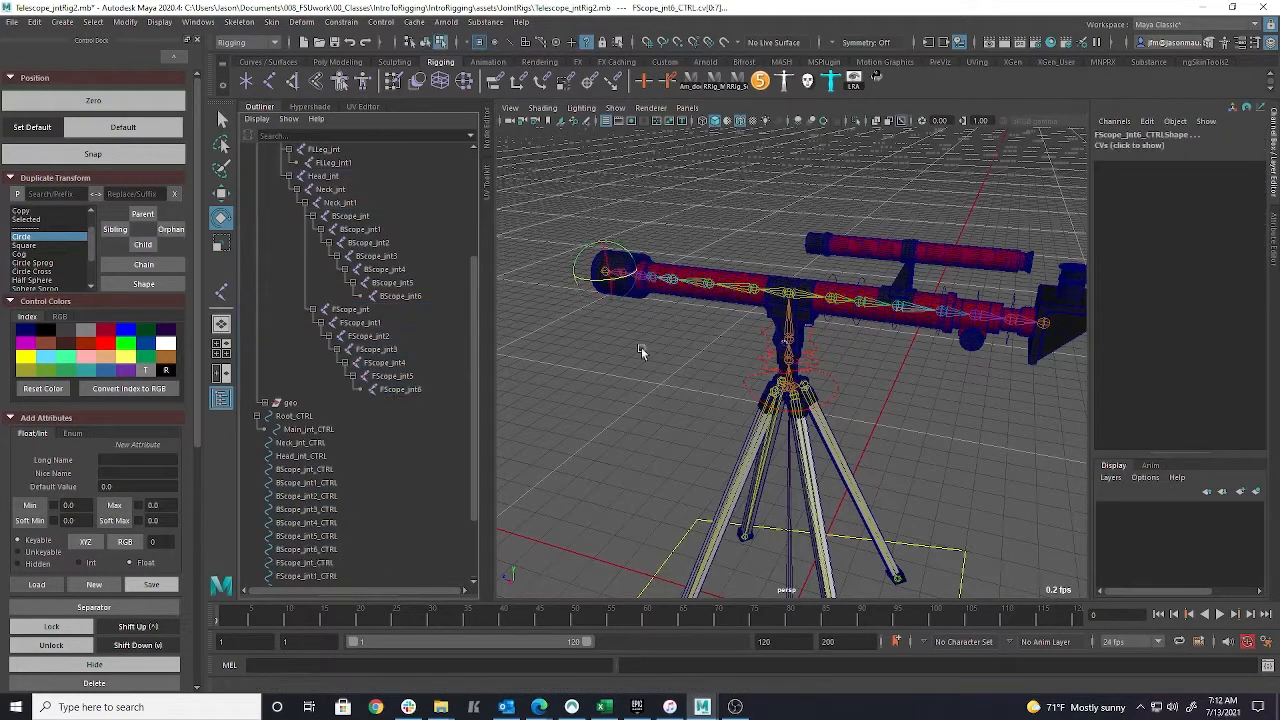
click(668, 285)
Fit the circles from FScope_jnt_CTRL to FScope_jnt6_CTRL upright around the barrel and freeze their transformations
scroll(363, 451, down, 3)
click(340, 469)
shift+click(340, 549)
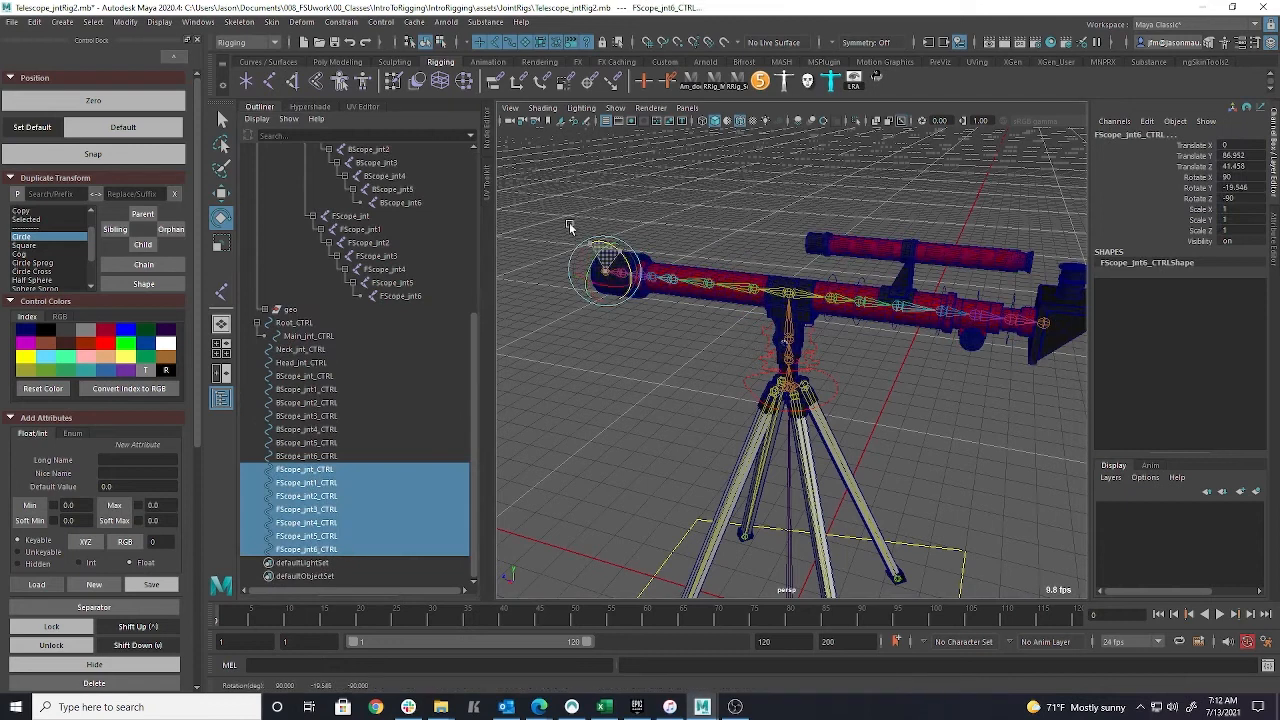
key(r)
drag(605, 271, 720, 245)
key(e)
click(122, 22)
click(160, 105)
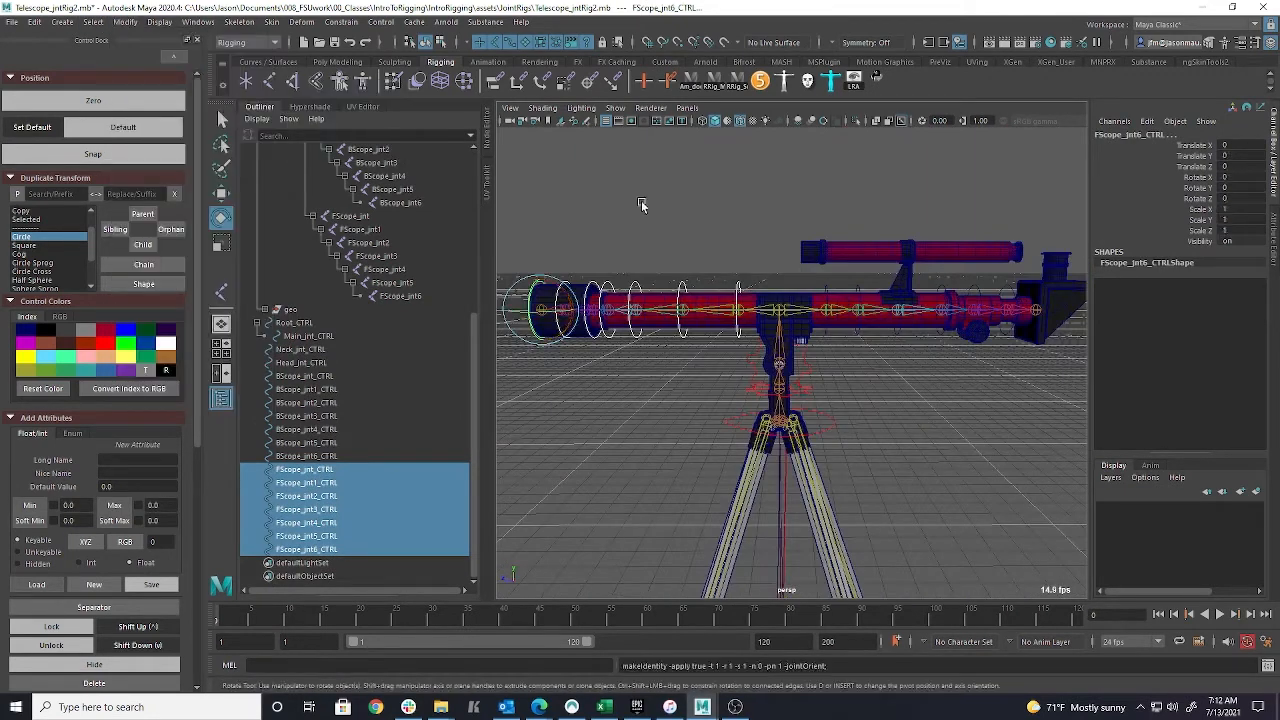
Color all BScope and FScope controls yellow
click(646, 206)
alt+drag(646, 206, 680, 285)
alt+drag(620, 230, 560, 240)
click(305, 376)
shift+click(306, 549)
click(124, 358)
click(640, 230)
alt+drag(640, 230, 814, 410)
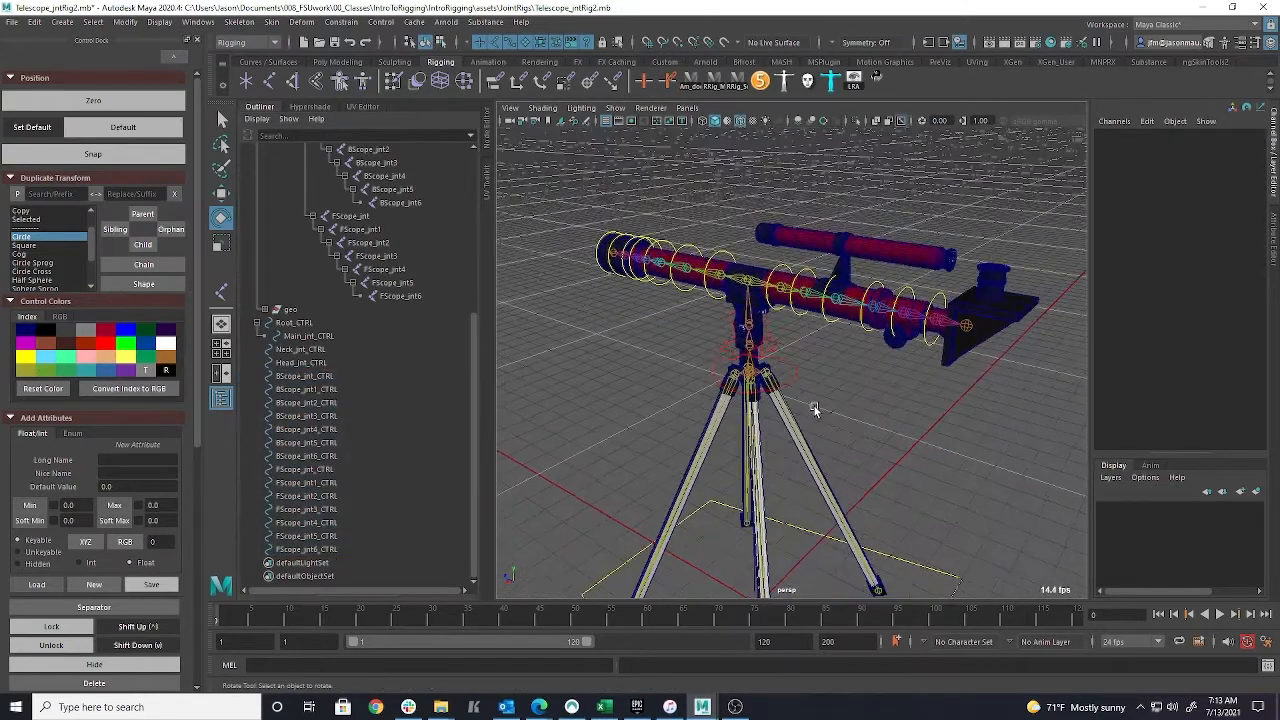
Create a circle control from Neck_jnt1 and enlarge it around the middle of the scope
click(747, 290)
click(169, 229)
key(F8)
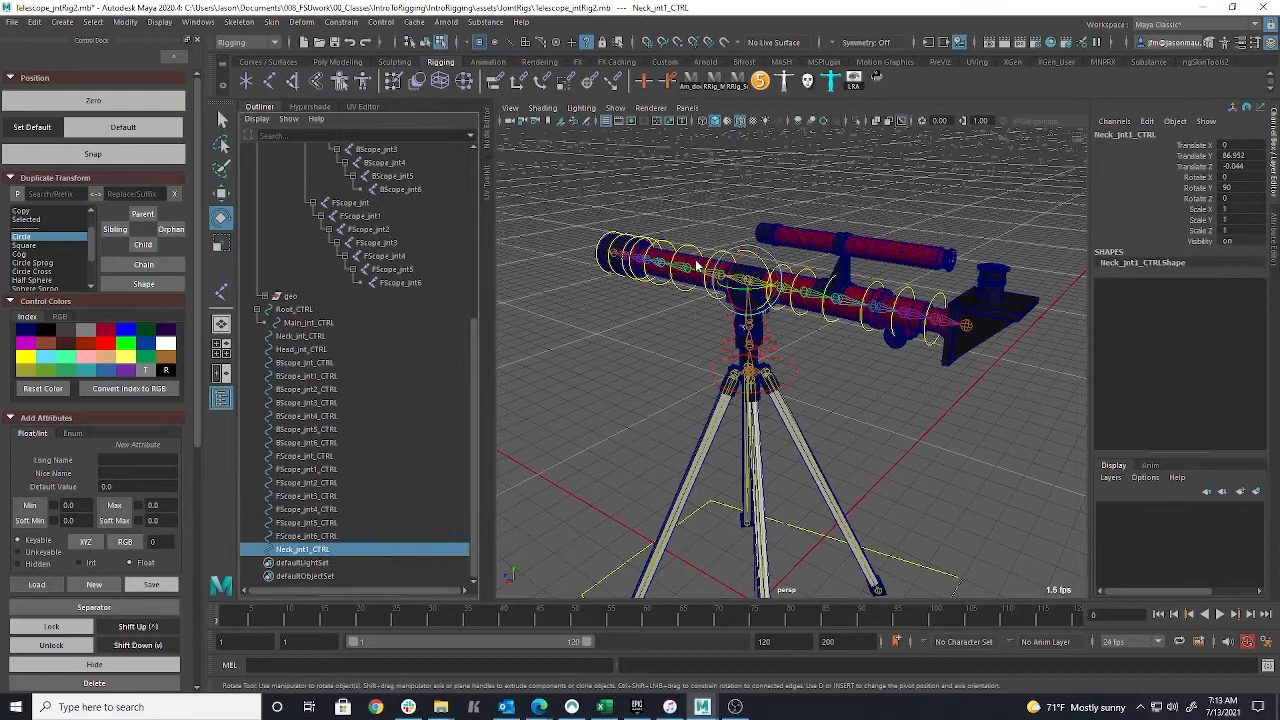
key(r)
drag(747, 281, 855, 350)
key(e)
key(r)
Freeze Neck_jnt1_CTRL's transformations and color the control red
click(124, 22)
click(160, 99)
click(800, 346)
scroll(800, 346, down, 3)
click(757, 350)
click(105, 342)
click(766, 436)
Scale BScope_jnt6_CTRL up uniformly to about 1.655 around the eyepiece end and freeze its transformations
alt+drag(766, 436, 616, 425)
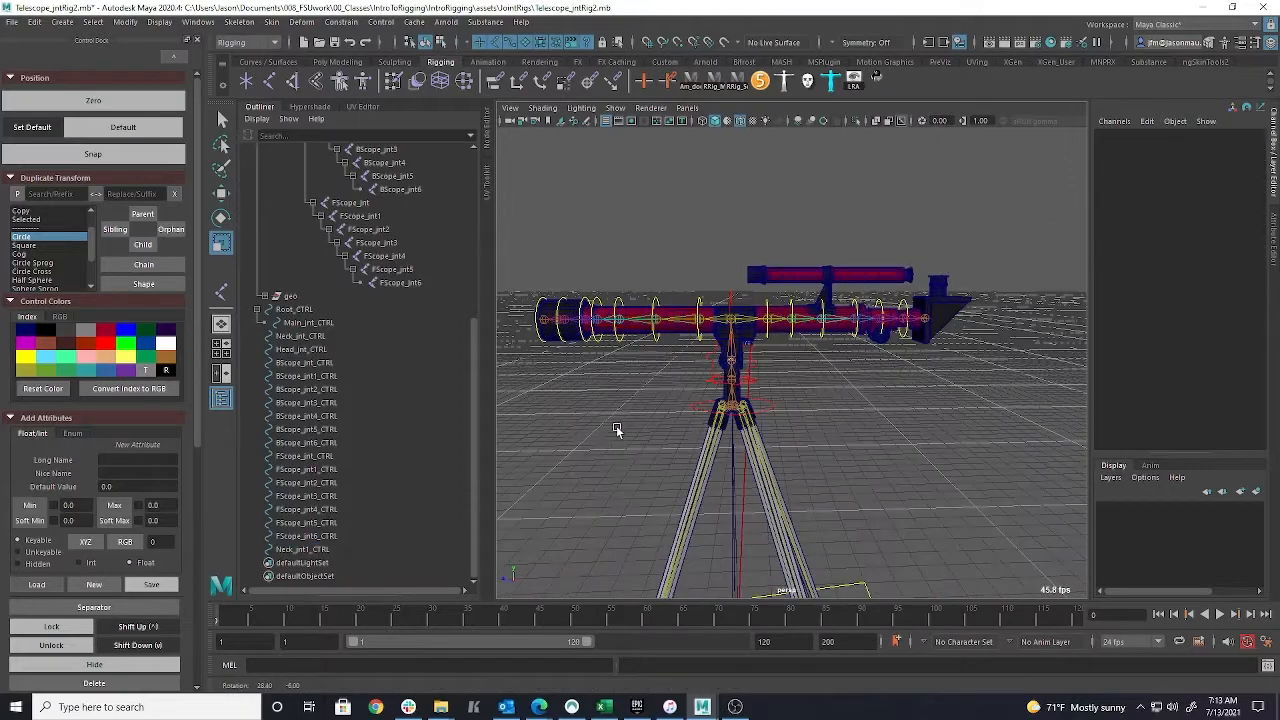
click(312, 550)
click(332, 443)
alt+drag(975, 440, 925, 498)
drag(917, 326, 946, 334)
alt+drag(1012, 398, 856, 347)
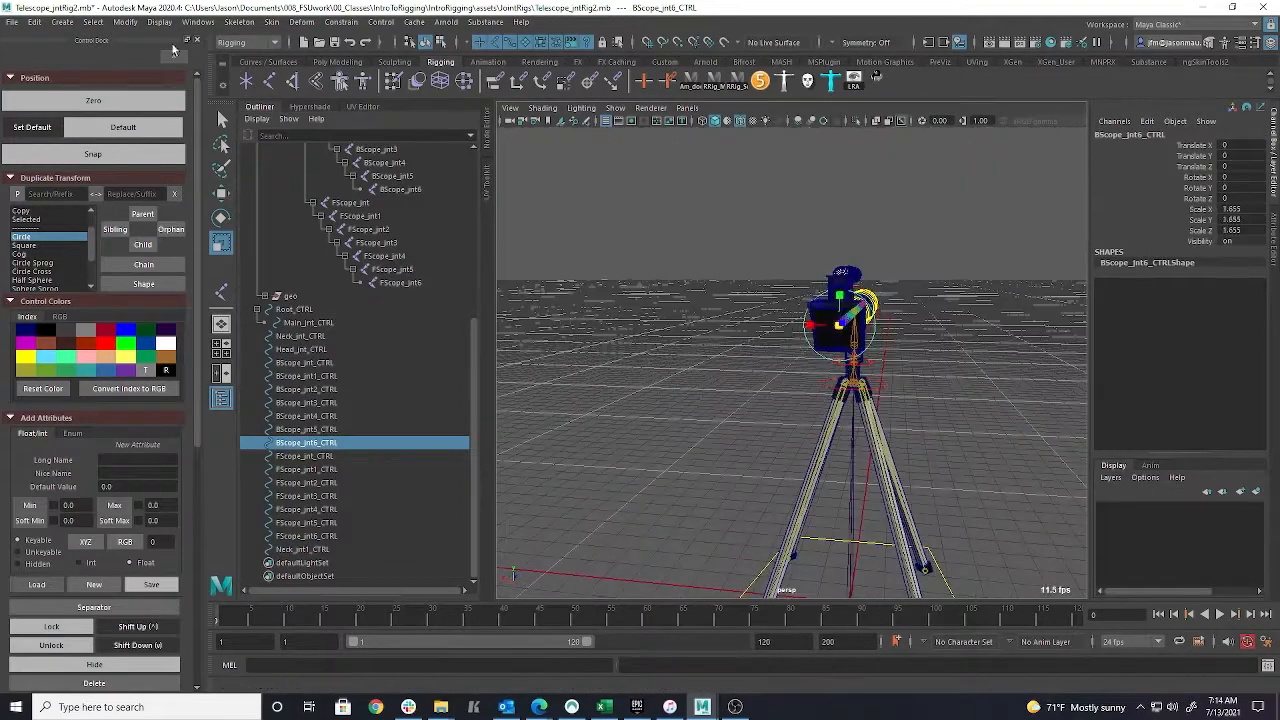
click(124, 22)
click(160, 99)
alt+drag(750, 320, 903, 369)
click(928, 392)
Parent the BScope controls into a chain, each under the preceding one, from BScope_jnt6_CTRL up to BScope_jnt_CTRL
middle_drag(322, 442, 322, 429)
middle_drag(322, 443, 323, 429)
middle_drag(327, 443, 327, 429)
click(326, 443)
middle_drag(326, 443, 326, 429)
click(322, 446)
Parent the FScope controls into a chain, each under the preceding one, from FScope_jnt6_CTRL up to FScope_jnt_CTRL
middle_drag(326, 536, 328, 522)
middle_drag(326, 536, 324, 523)
middle_drag(328, 536, 290, 536)
Parent FScope_jnt_CTRL and BScope_jnt_CTRL under Neck_jnt1_CTRL
click(314, 536)
shift+click(316, 523)
click(322, 550)
click(315, 526)
Nest Neck_jnt1_CTRL under Neck_jnt_CTRL, Head_jnt_CTRL and Main_jnt_CTRL in that order, and expand the control hierarchy
click(315, 550)
click(317, 538)
click(300, 549)
shift+click(259, 550)
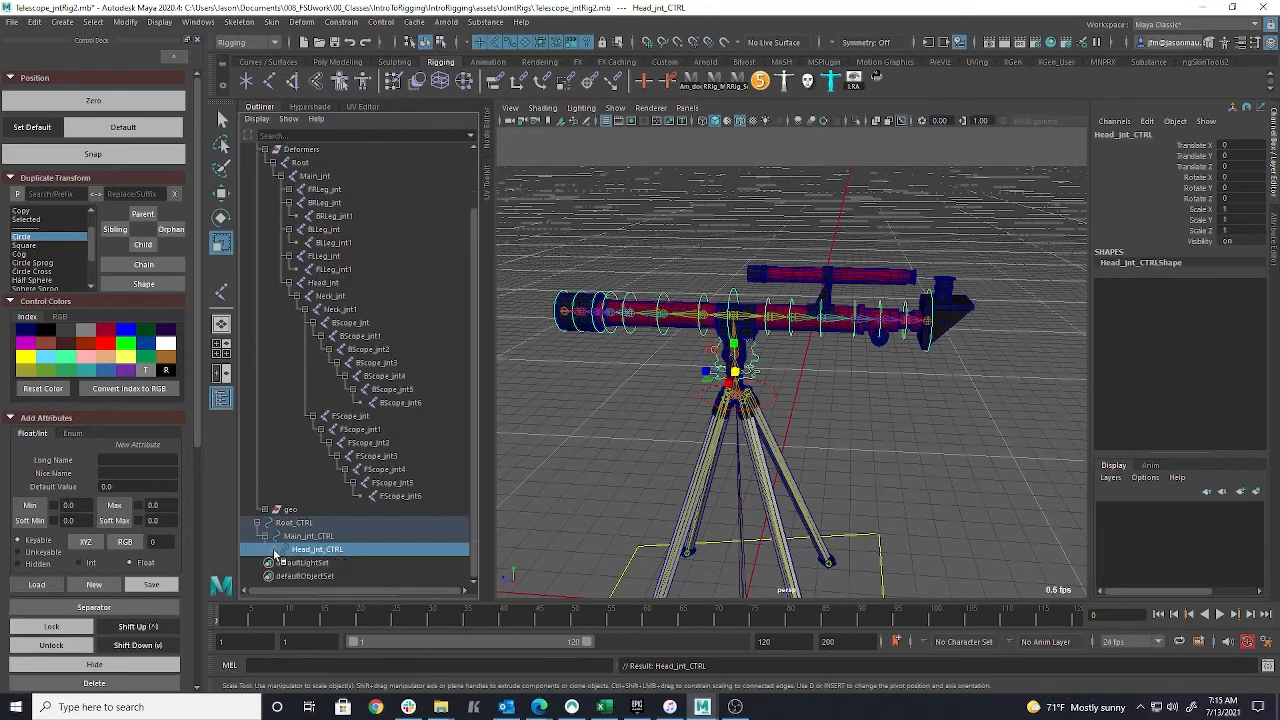
shift+click(274, 550)
Select the front-left leg joint FLLeg_jnt and choose Cog as the control shape
alt+drag(907, 394, 983, 345)
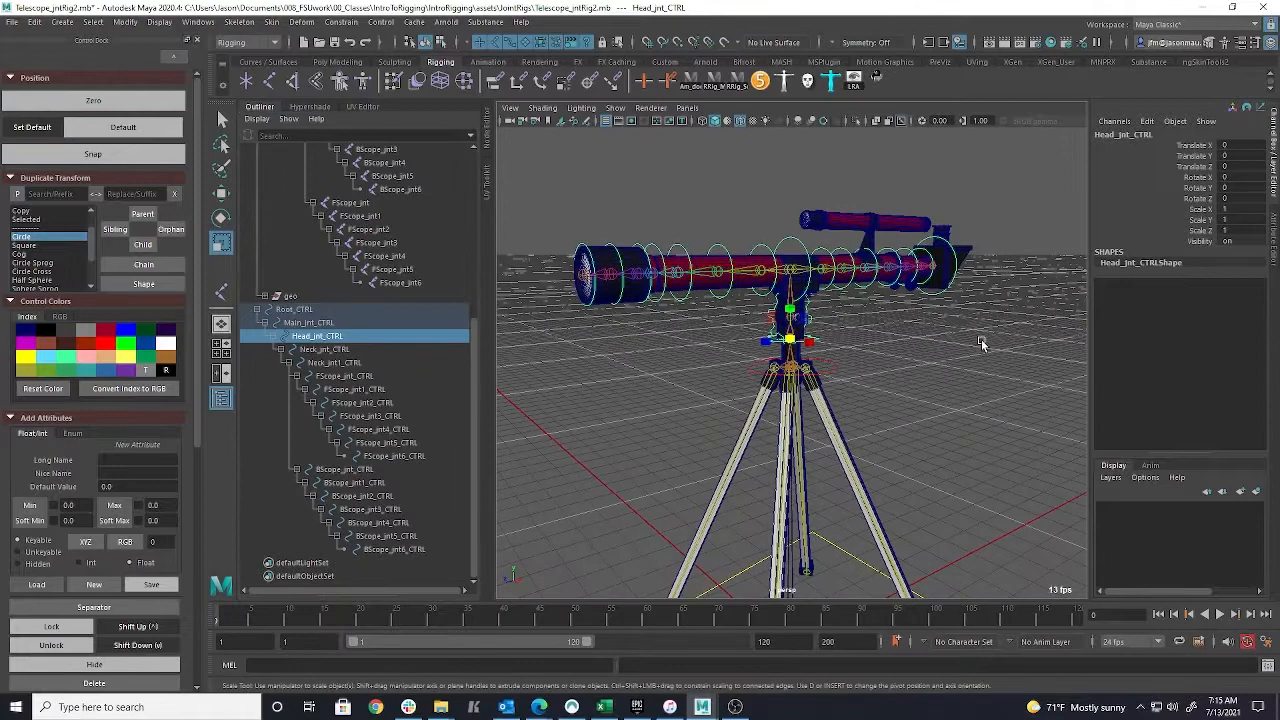
alt+drag(832, 378, 748, 392)
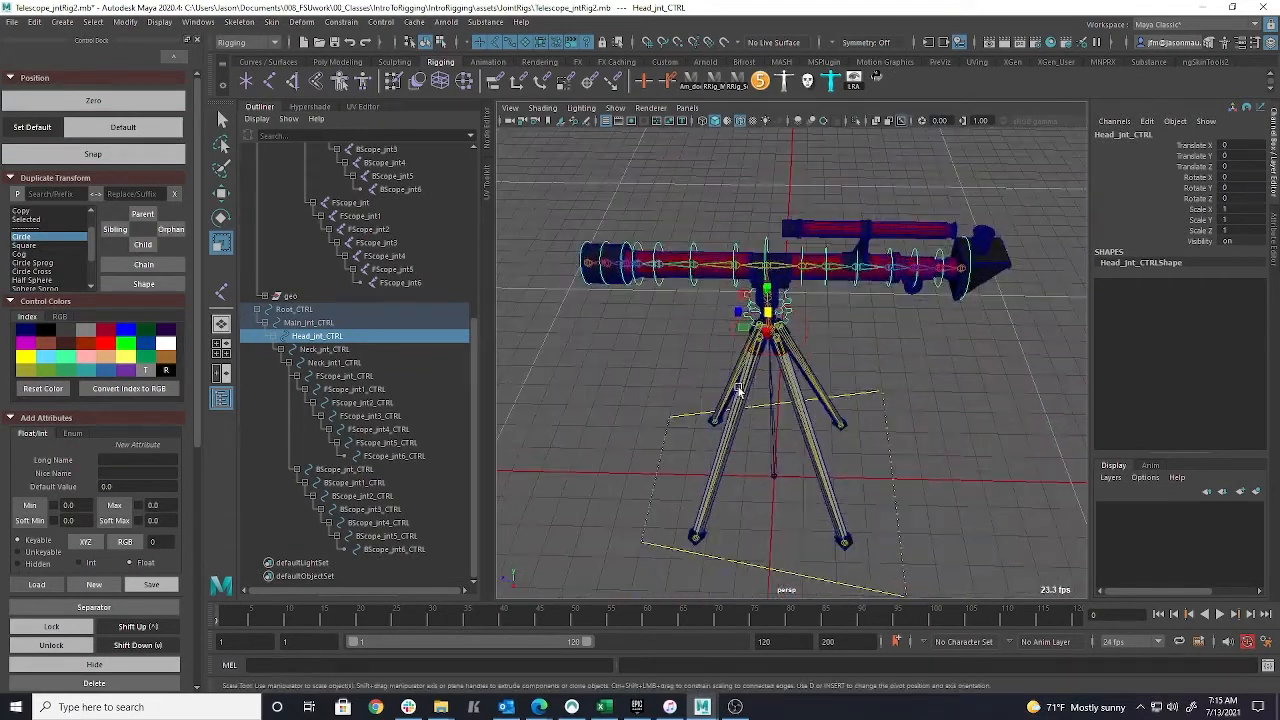
click(749, 371)
alt+drag(836, 402, 726, 391)
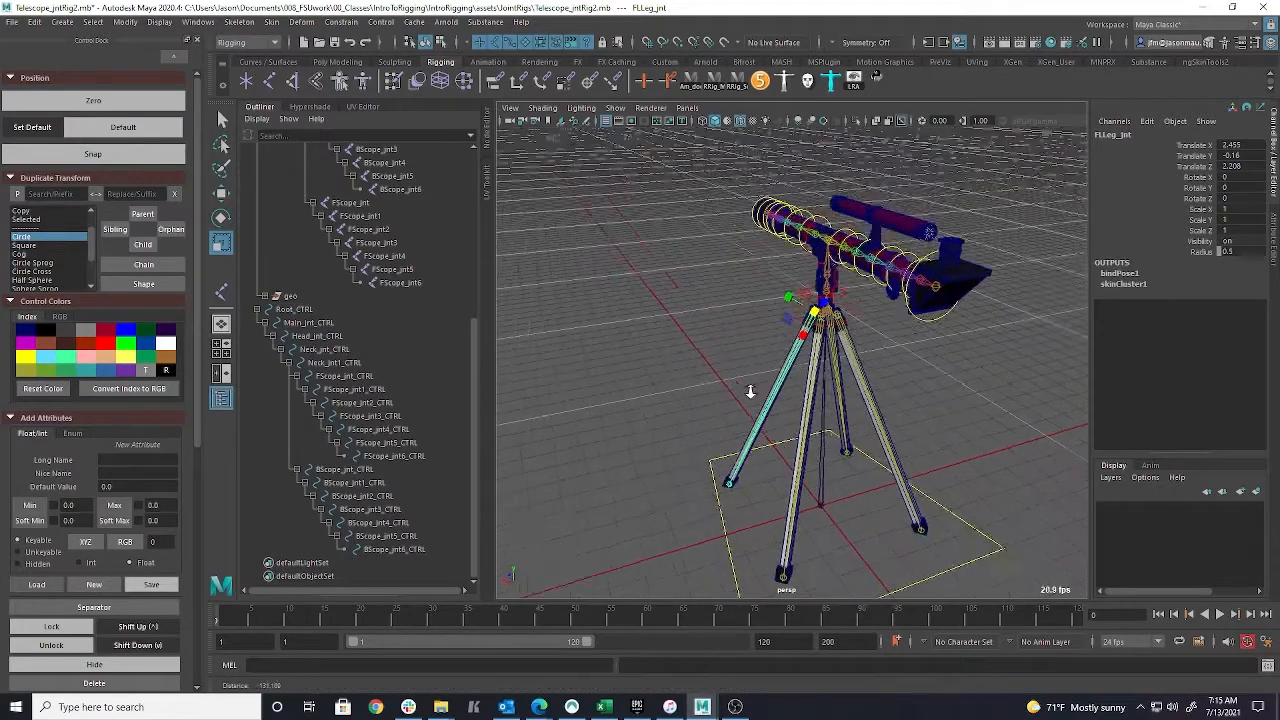
alt+right_drag(726, 391, 968, 411)
alt+middle_drag(968, 411, 992, 398)
alt+drag(993, 401, 815, 397)
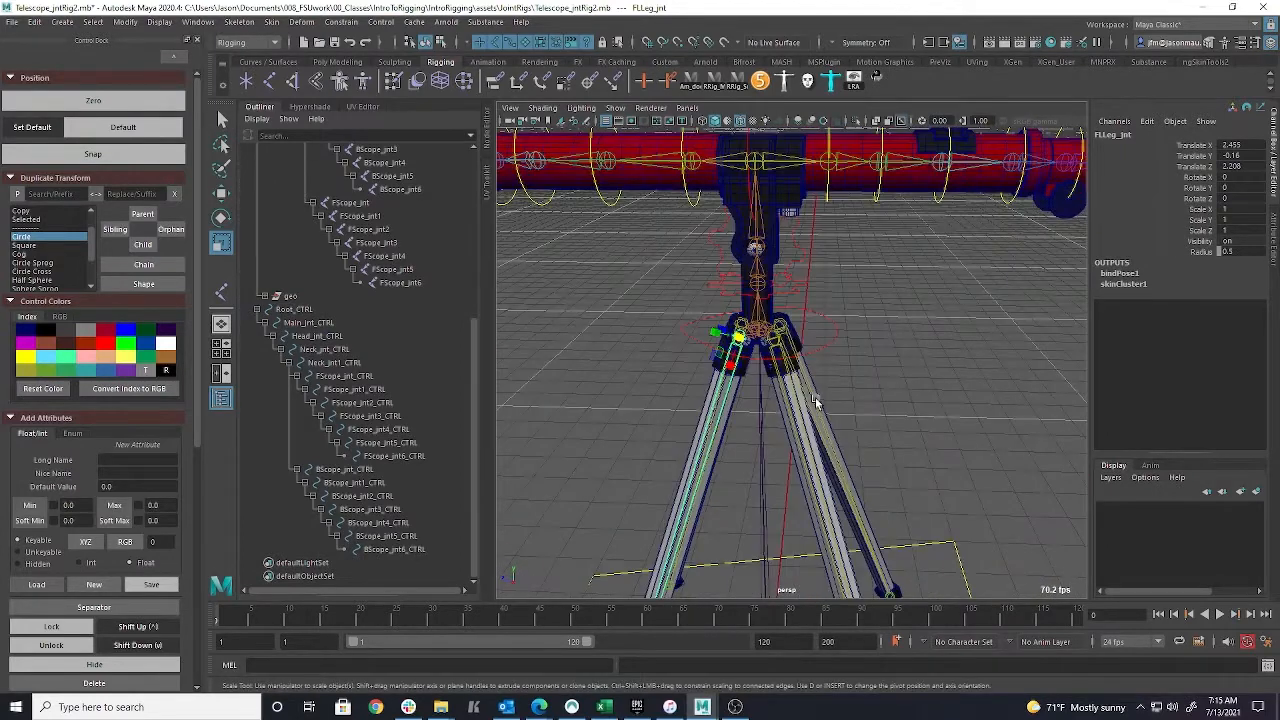
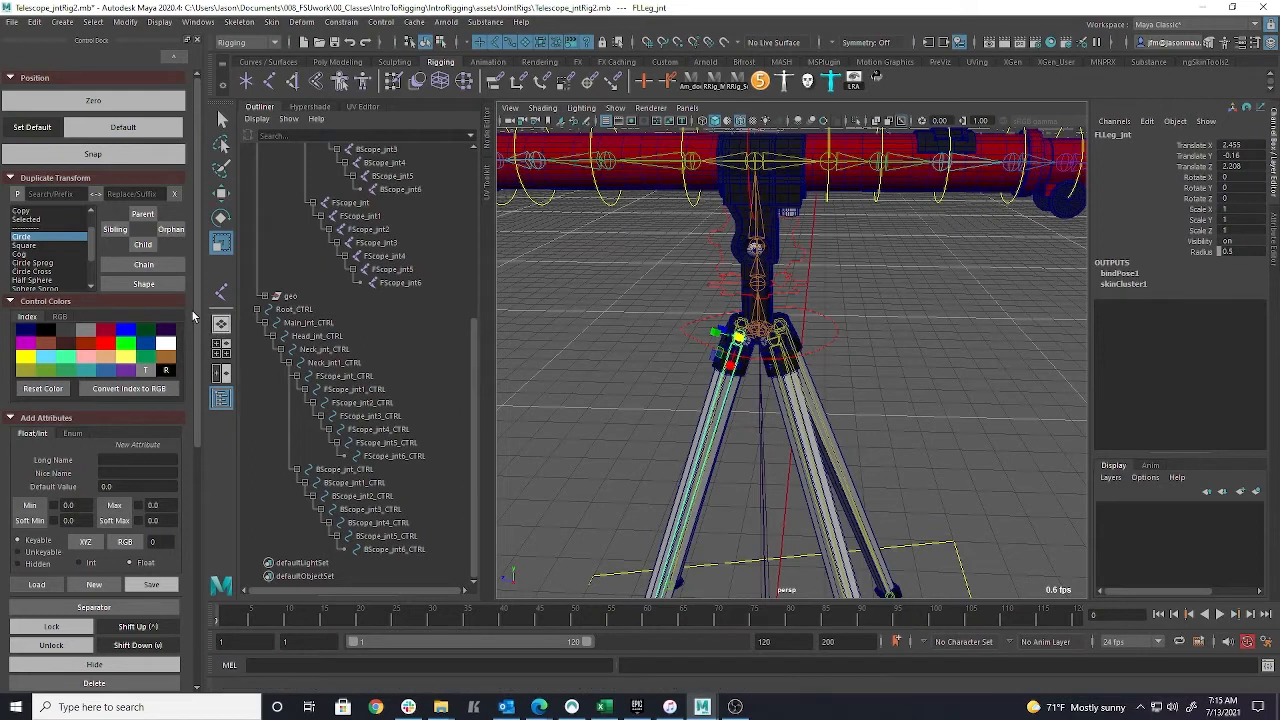
click(44, 255)
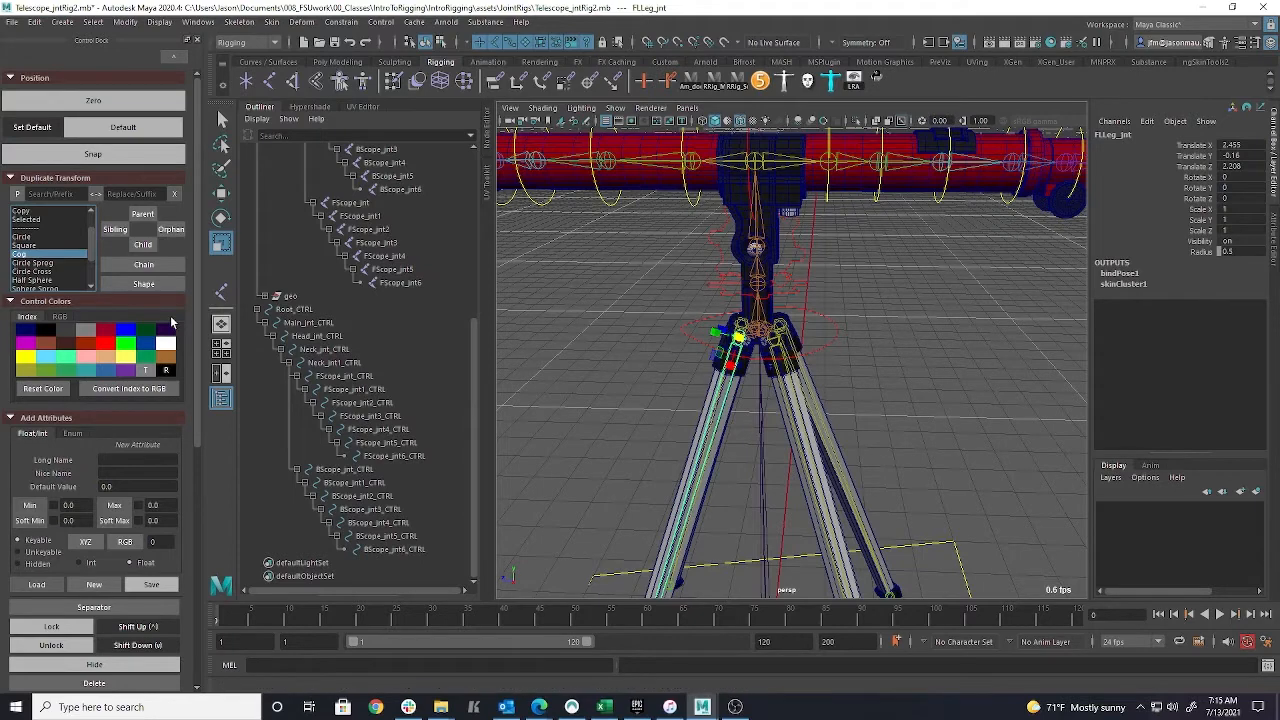
alt+drag(678, 423, 905, 395)
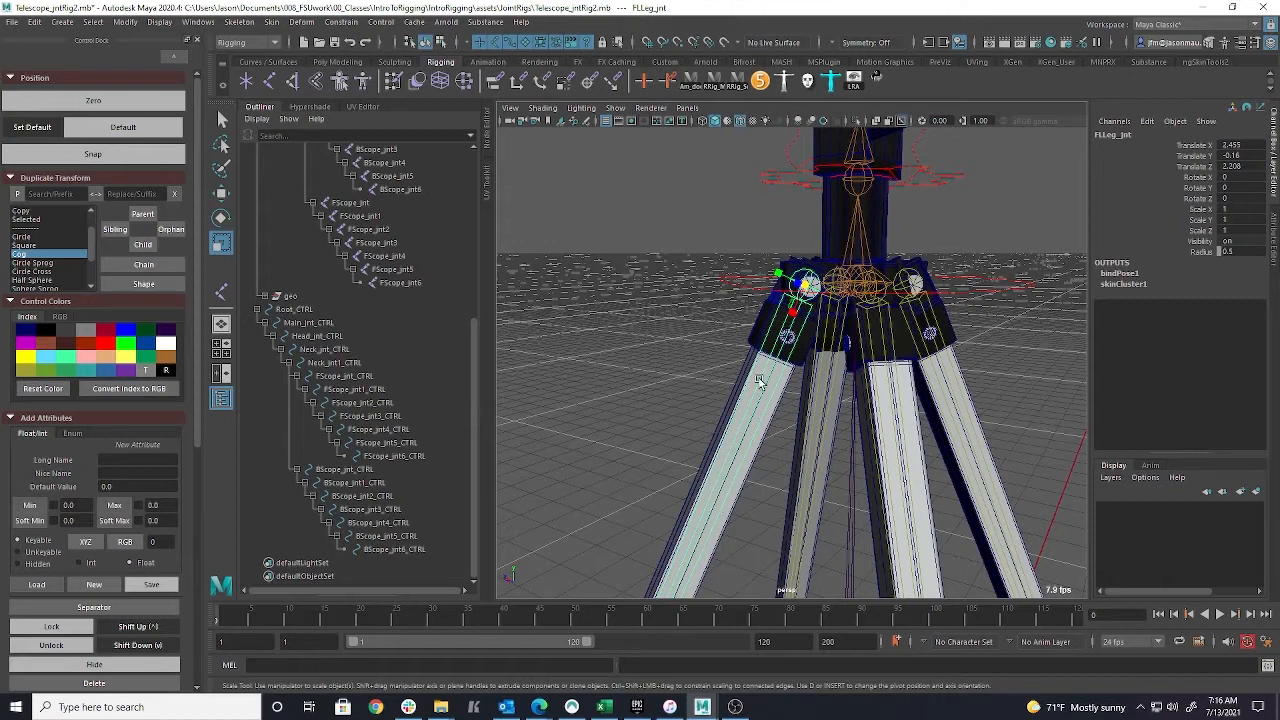
mouse_move(761, 474)
alt+mouse_down()
mouse_move(815, 465)
mouse_move(752, 476)
mouse_move(773, 452)
alt+mouse_up()
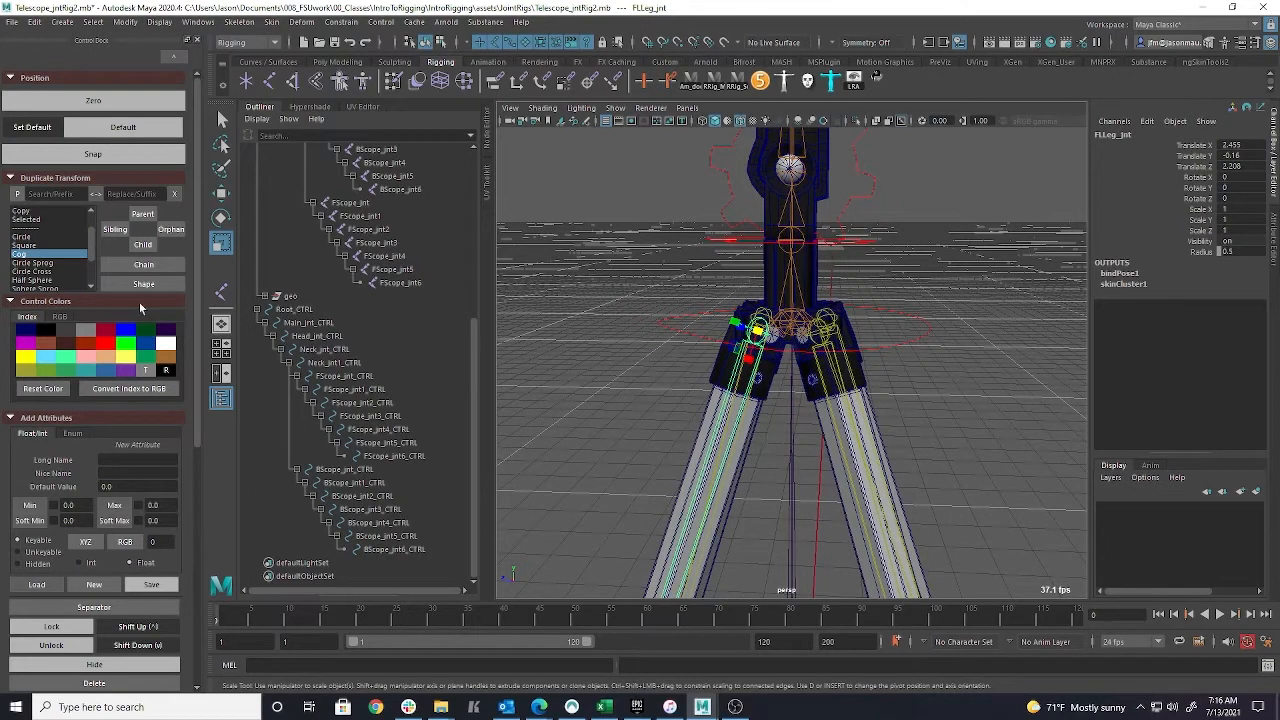
Create an unparented cog control for FLLeg_jnt, scale up its CVs and rotate them around the leg pivot
click(175, 236)
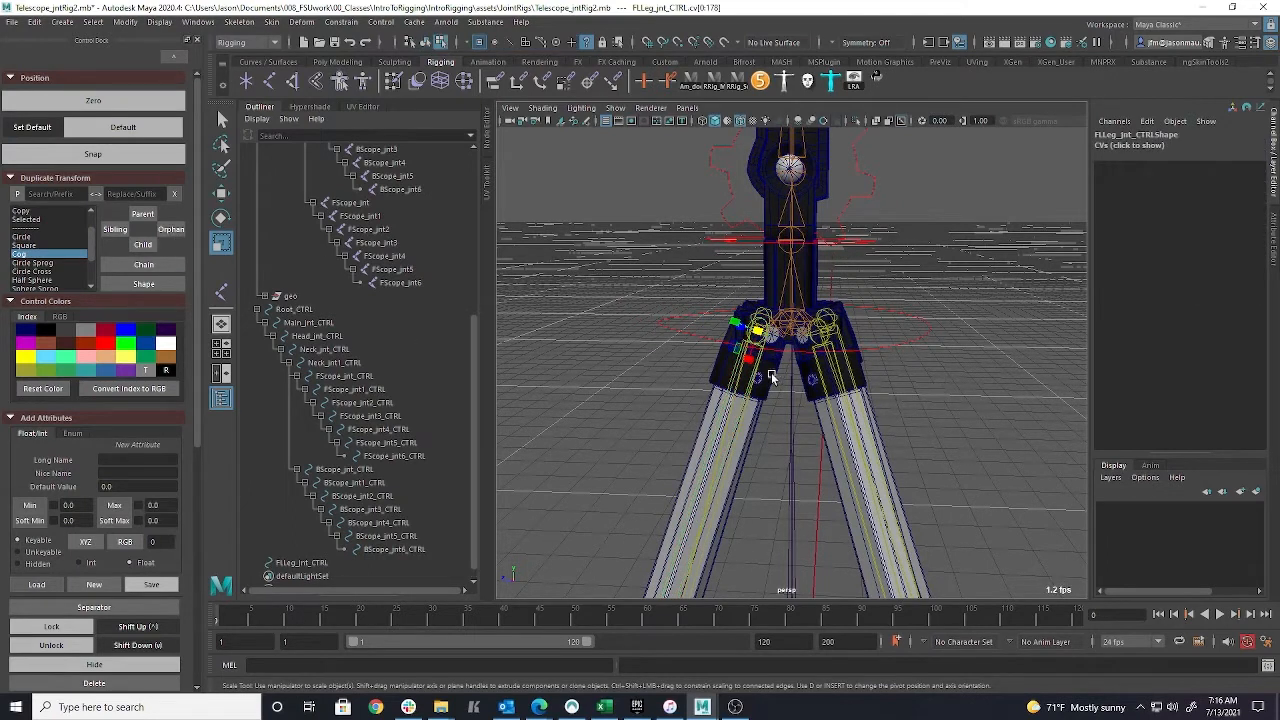
drag(764, 334, 787, 363)
key(e)
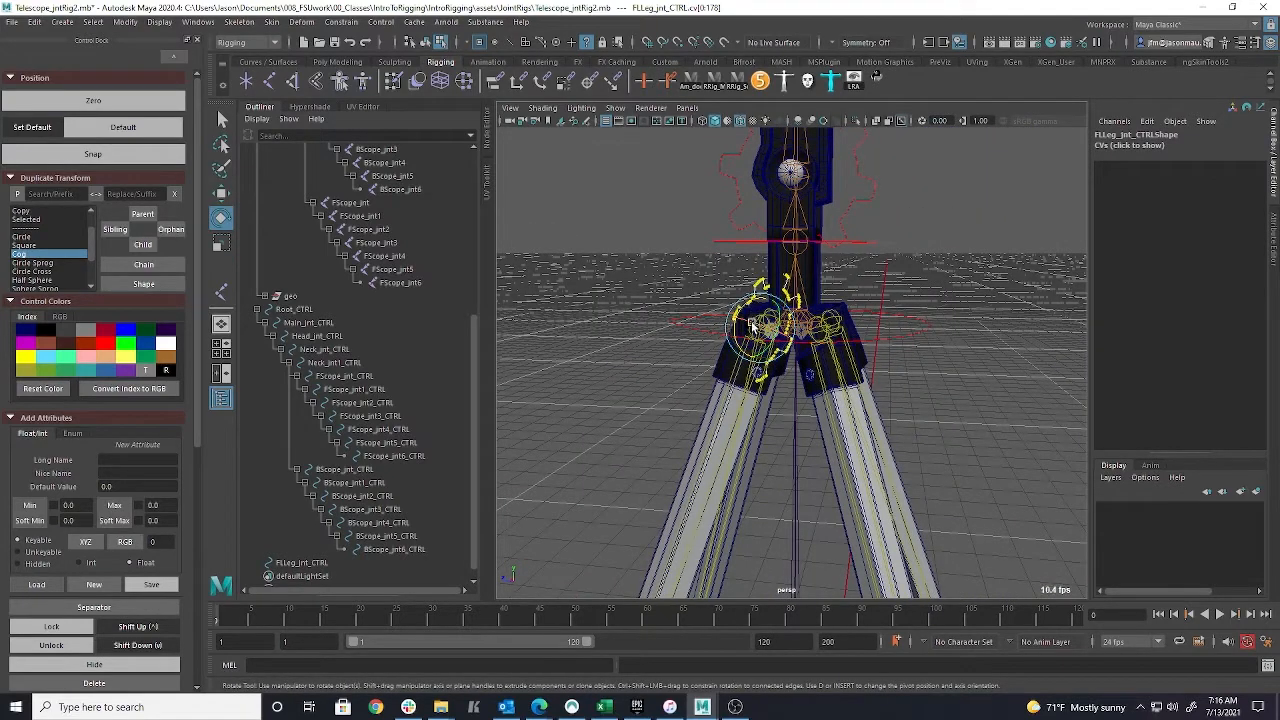
drag(751, 326, 850, 466)
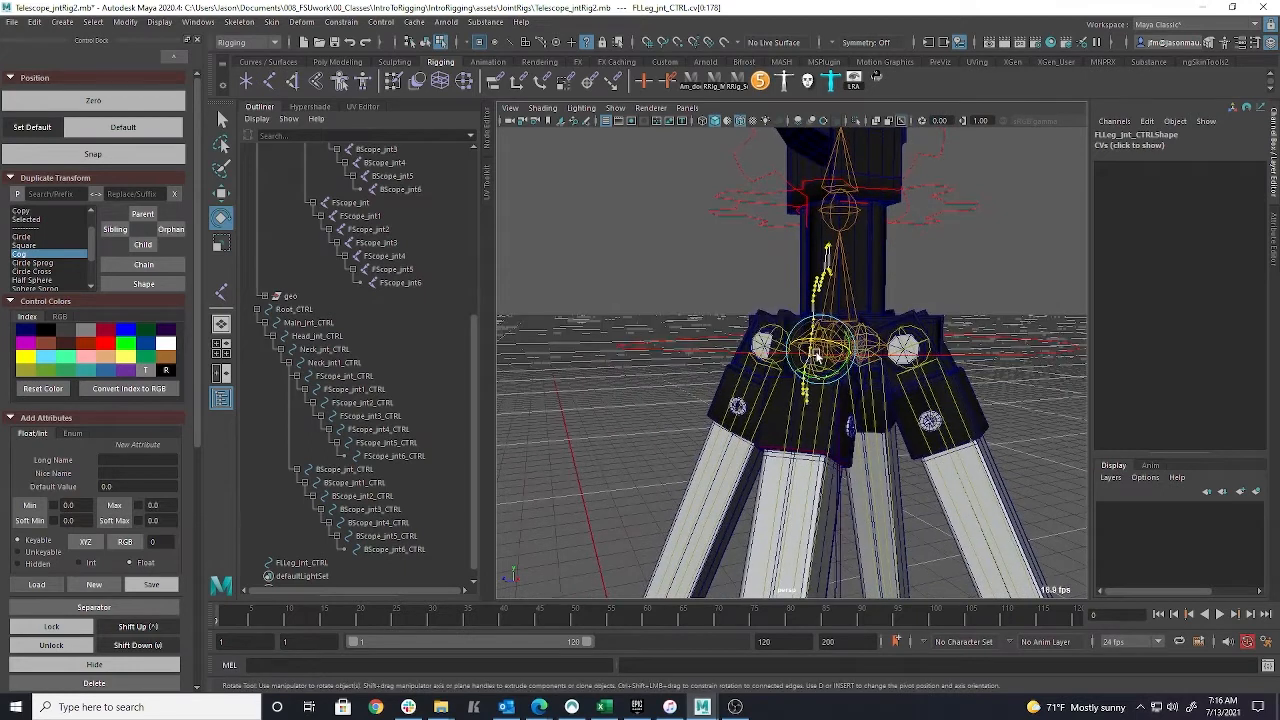
drag(830, 338, 828, 342)
key(ctrl+z)
key(ctrl+y)
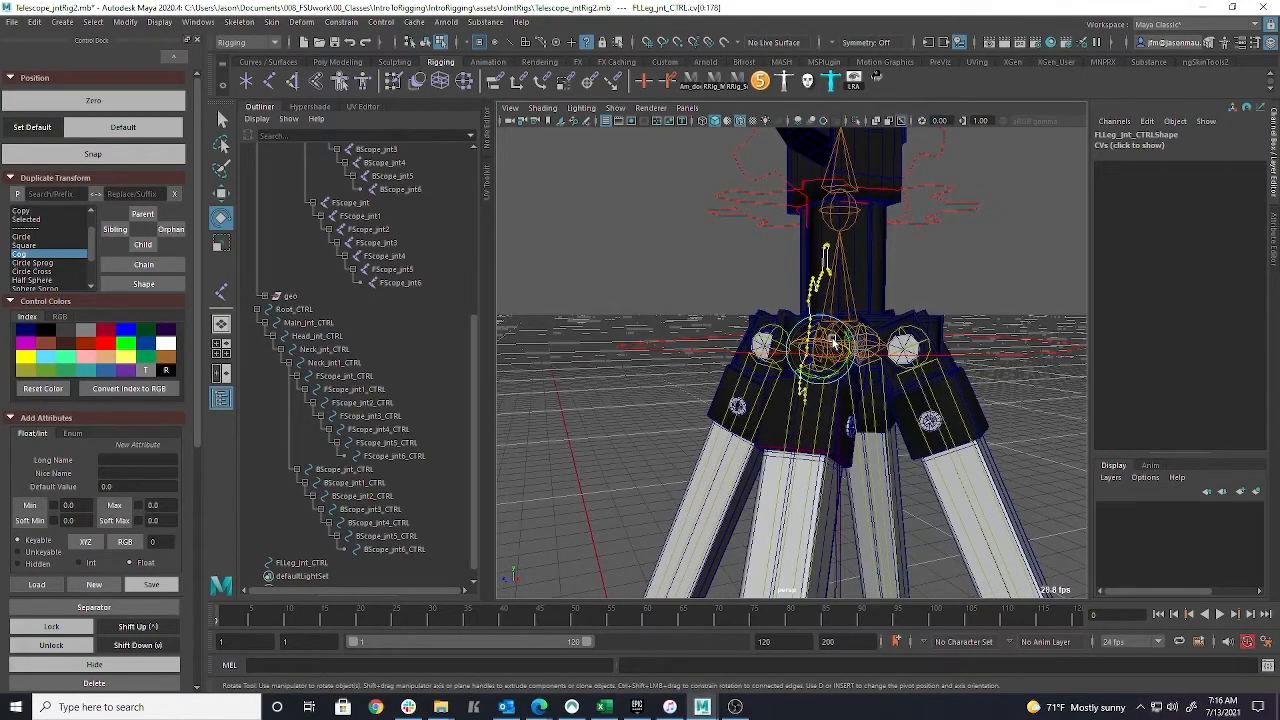
drag(834, 341, 827, 341)
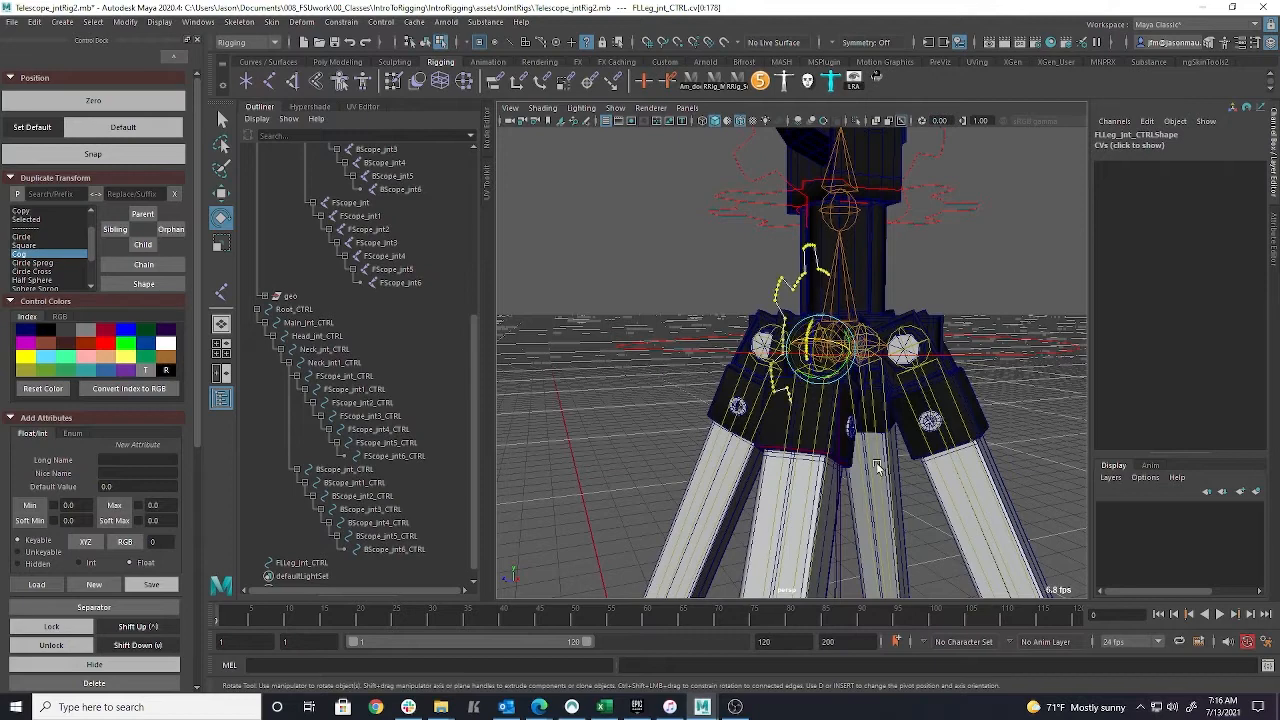
Select the unparented FLLeg_jnt_CTRL as an object and freeze its transformations
alt+drag(877, 466, 943, 449)
alt+right_drag(943, 449, 873, 446)
alt+drag(873, 446, 840, 440)
click(980, 294)
alt+drag(900, 320, 827, 306)
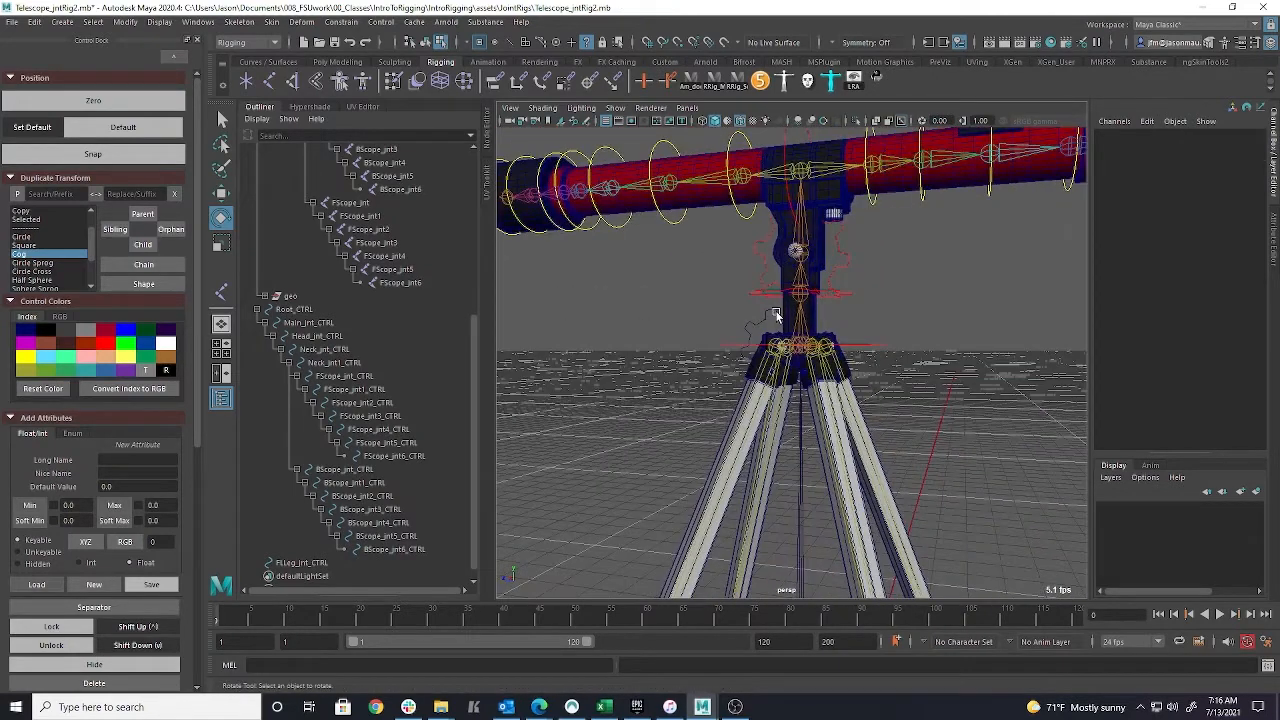
right_drag(775, 312, 740, 309)
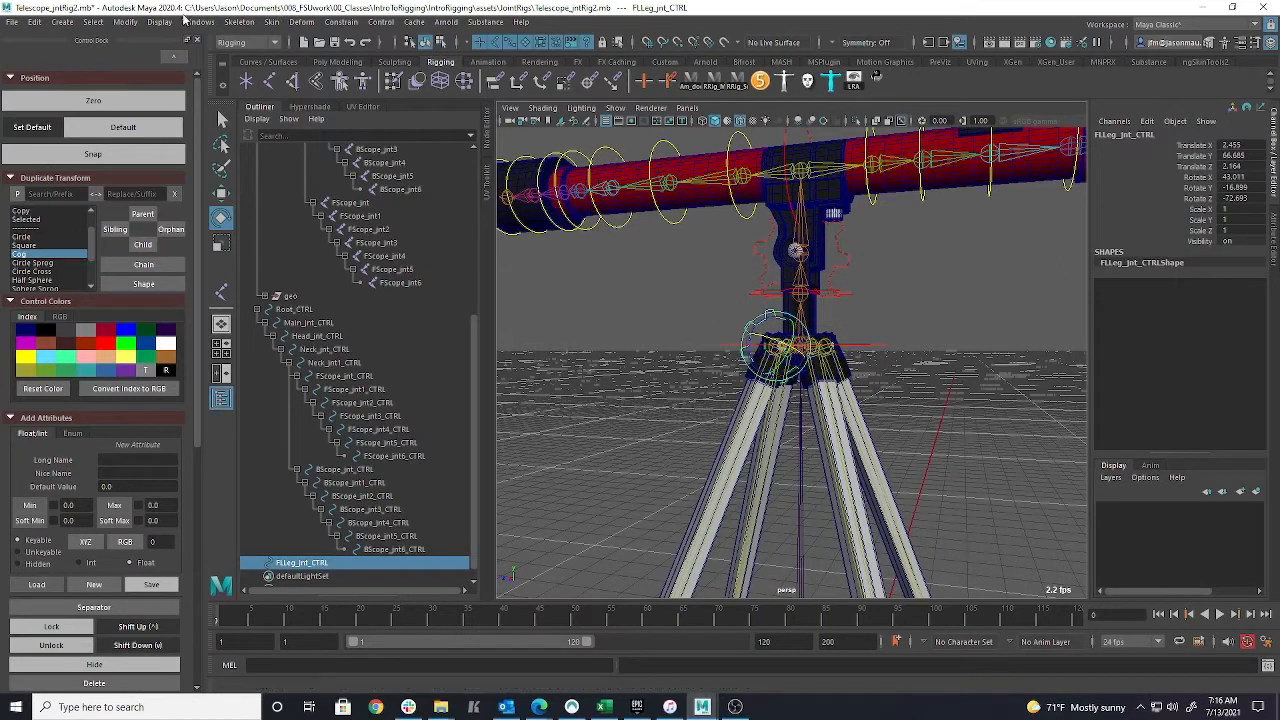
alt+drag(793, 312, 797, 307)
alt+right_drag(797, 307, 870, 305)
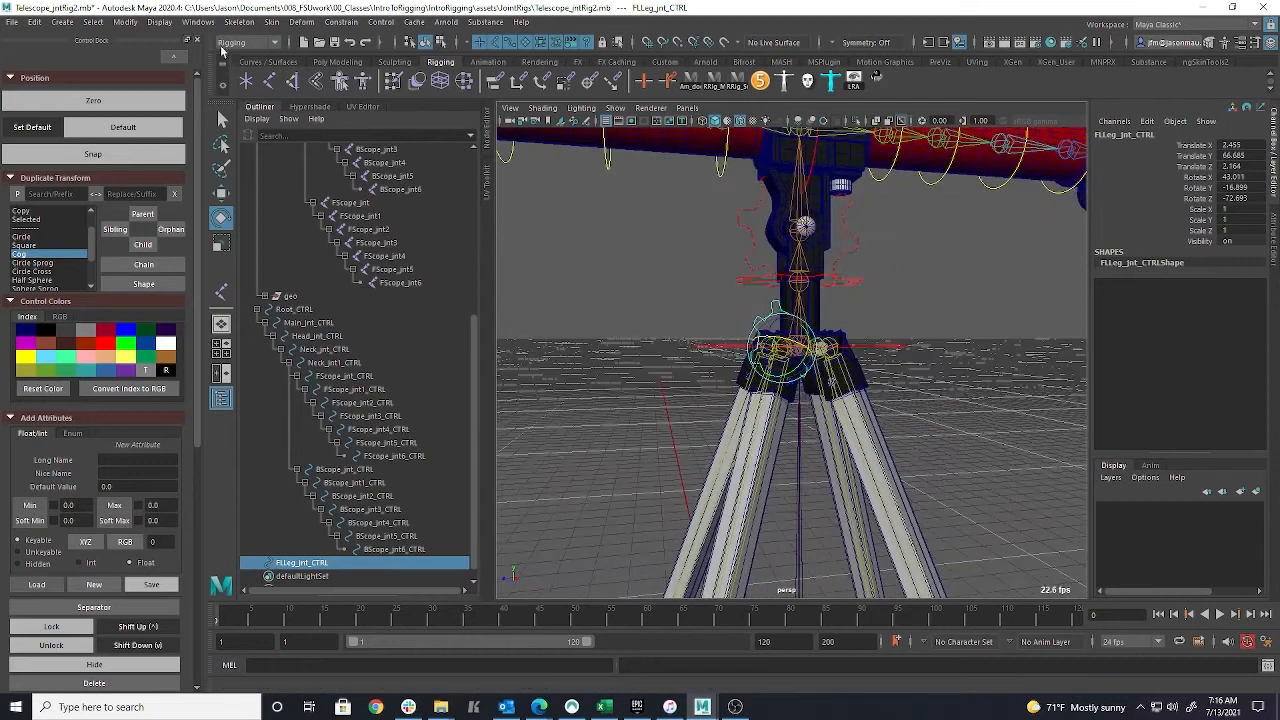
click(125, 22)
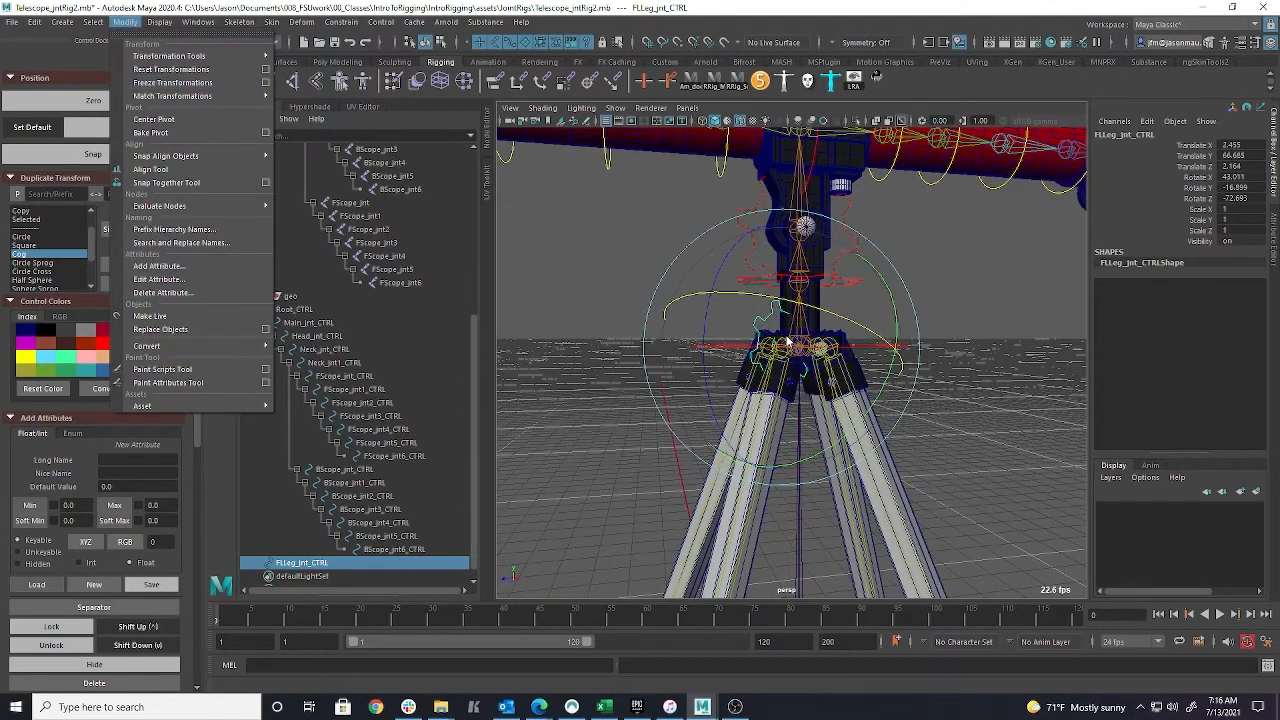
click(230, 82)
Test-rotate the frozen FLLeg_jnt_CTRL, undo the rotation and delete the control
mouse_move(922, 348)
alt+mouse_down()
mouse_move(974, 320)
mouse_move(996, 399)
mouse_move(989, 317)
mouse_move(934, 392)
mouse_move(1005, 400)
mouse_move(900, 340)
alt+mouse_up()
drag(833, 300, 862, 383)
key(ctrl+z)
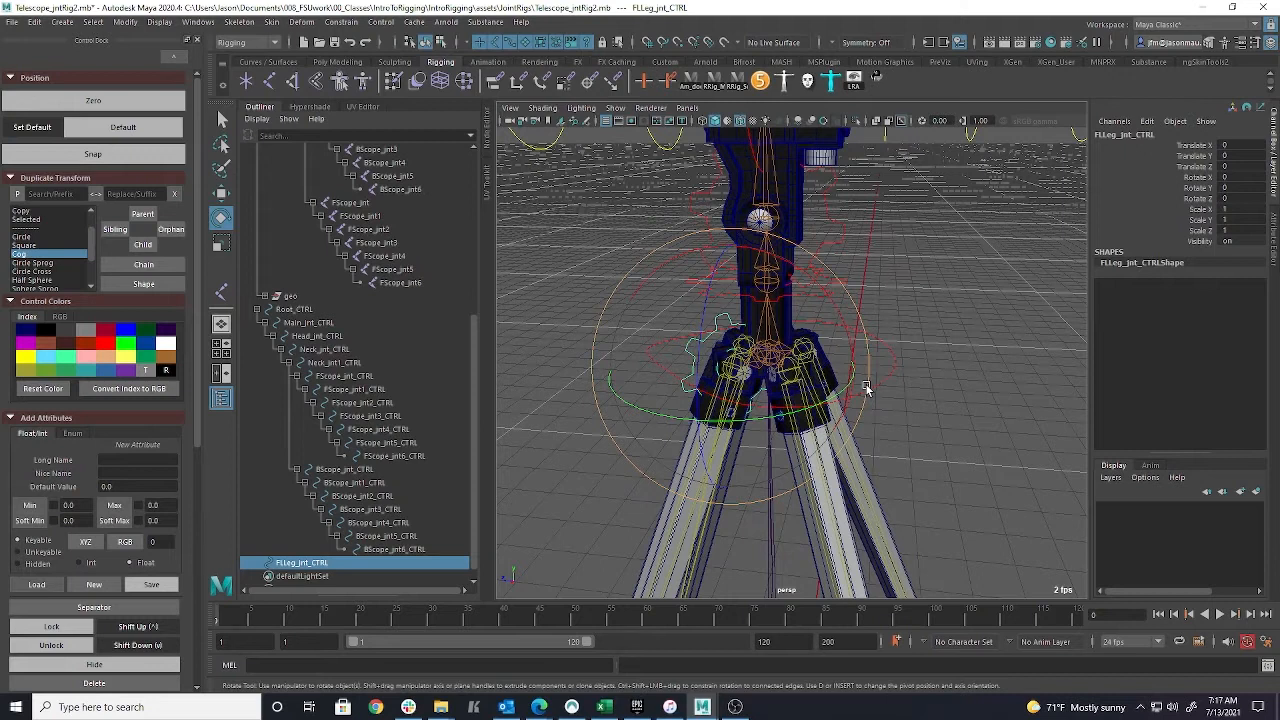
click(866, 389)
alt+drag(911, 394, 931, 366)
Create a cog control as a child of FLLeg_jnt and scale its CVs up beyond the leg bracket
click(762, 352)
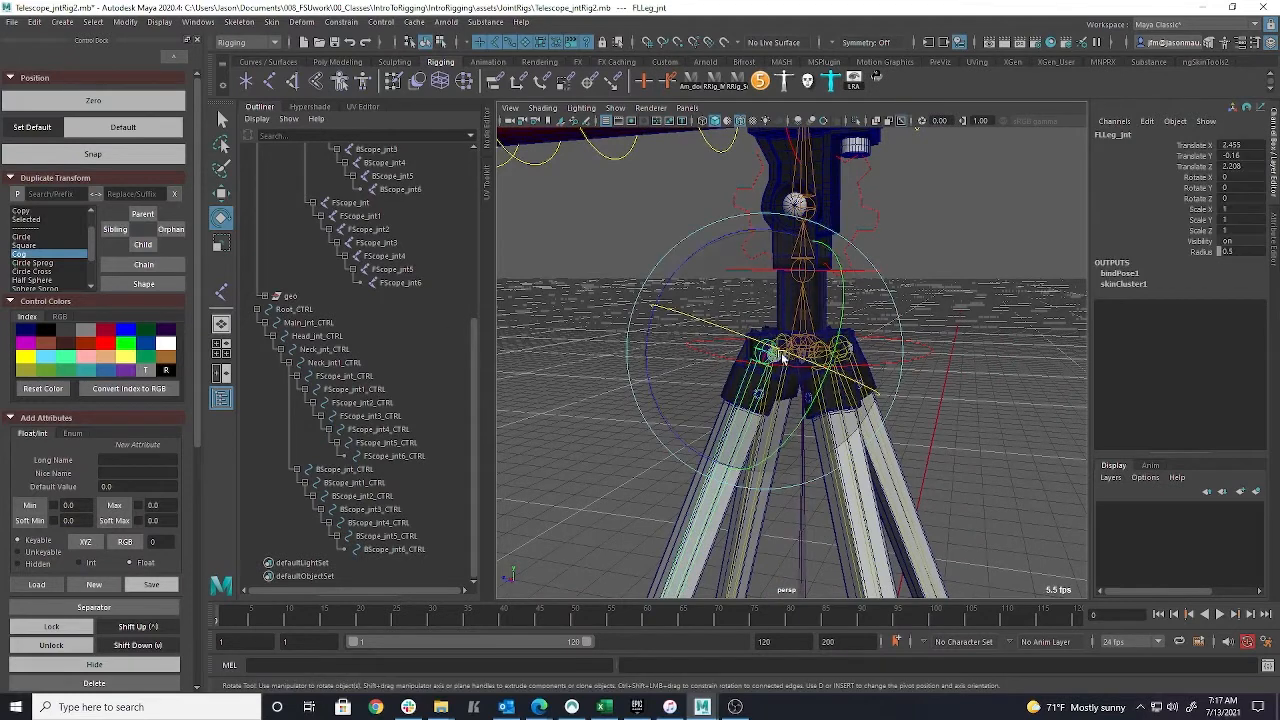
click(144, 246)
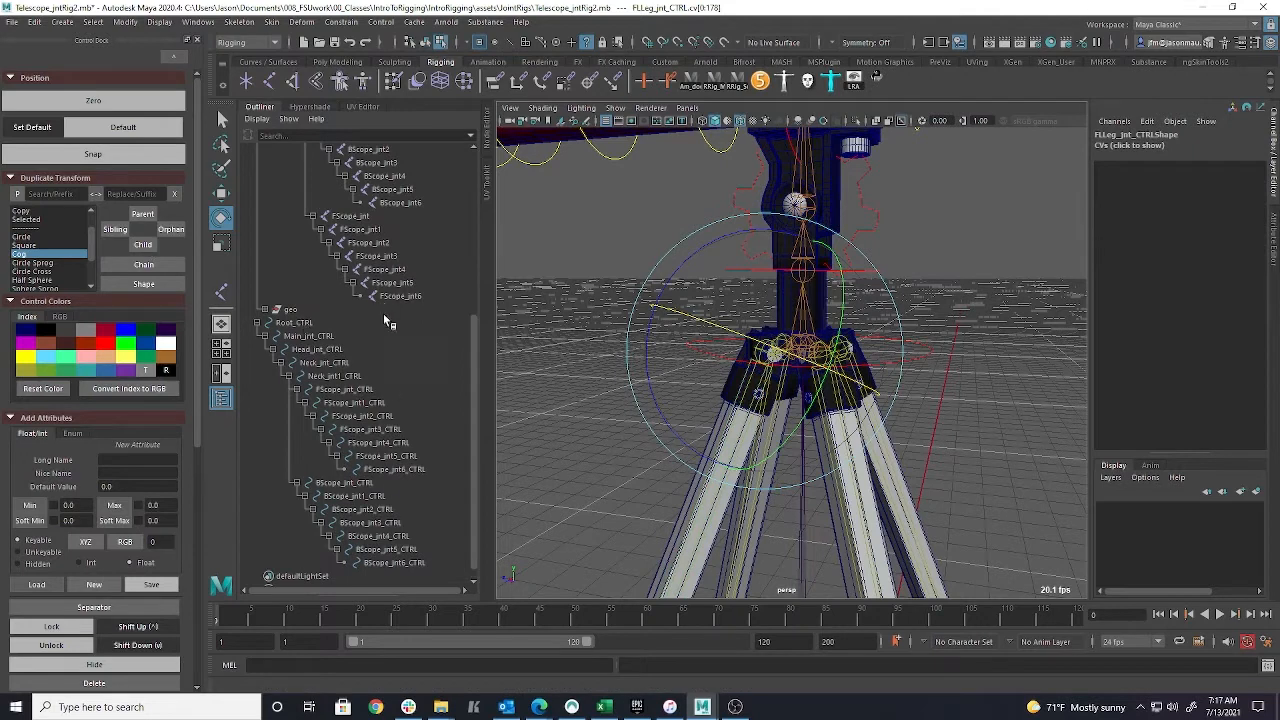
scroll(381, 300, up, 7)
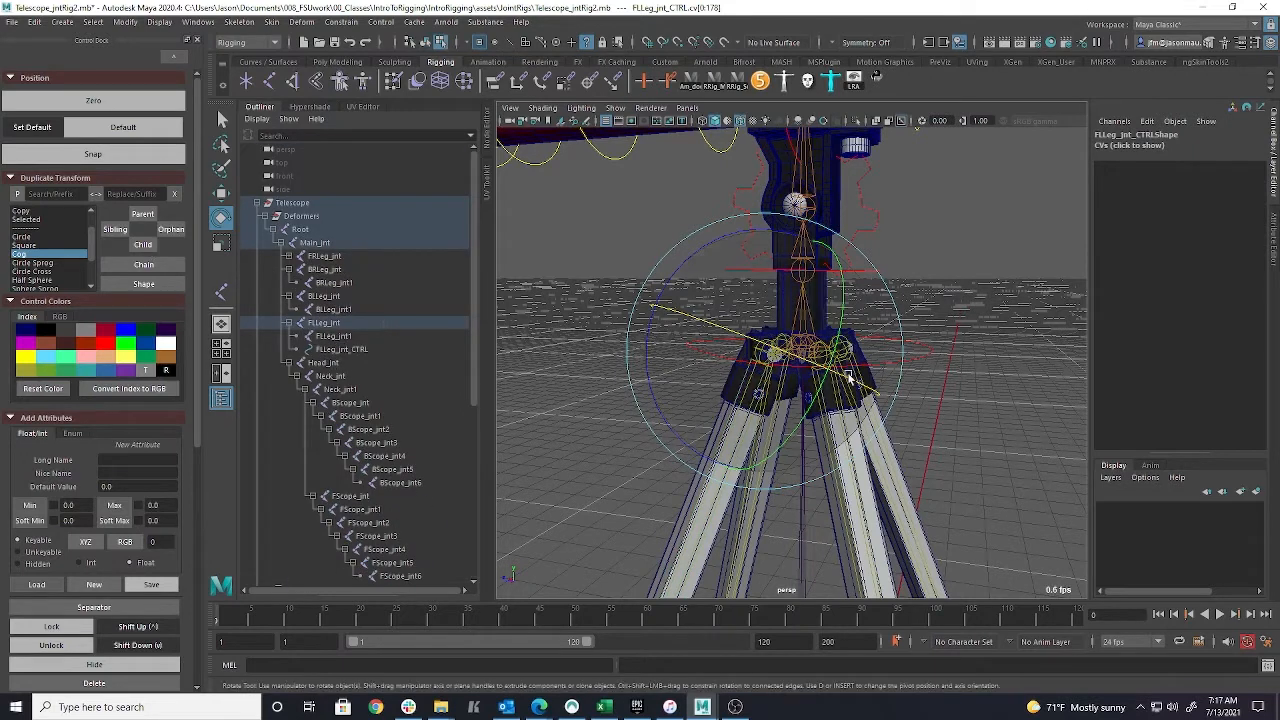
key(minus)
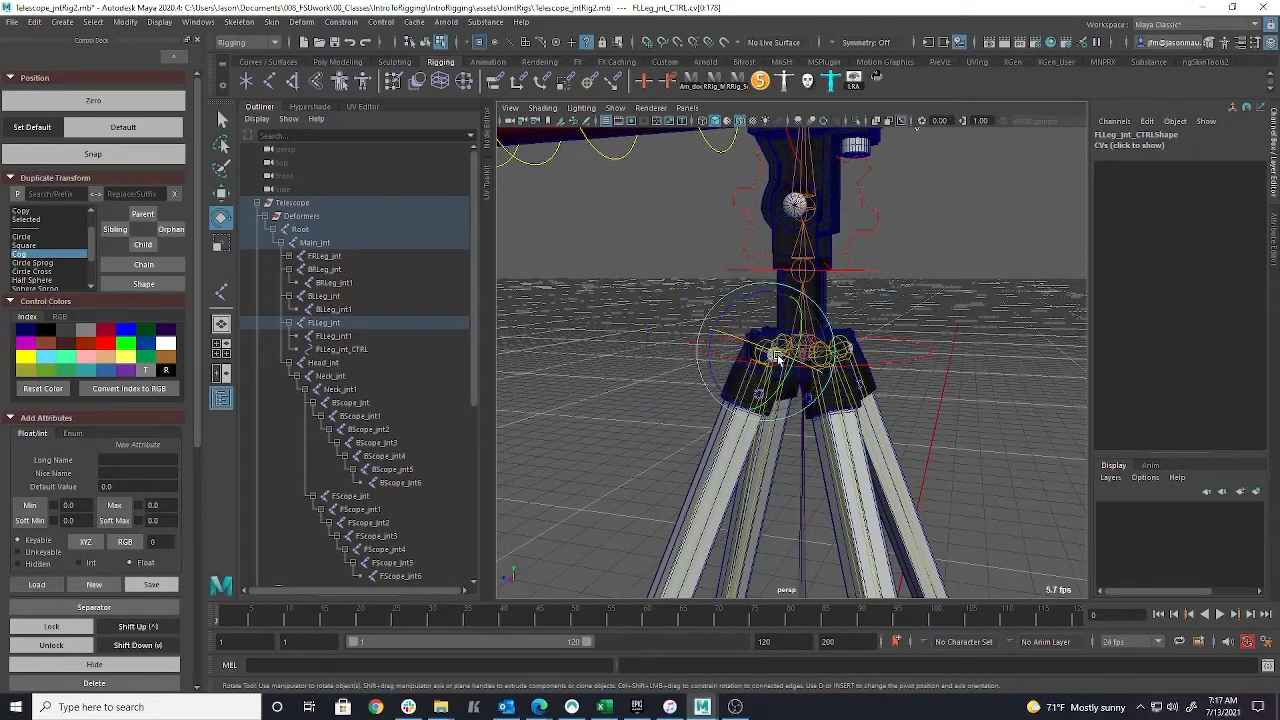
key(r)
drag(768, 352, 914, 388)
click(901, 283)
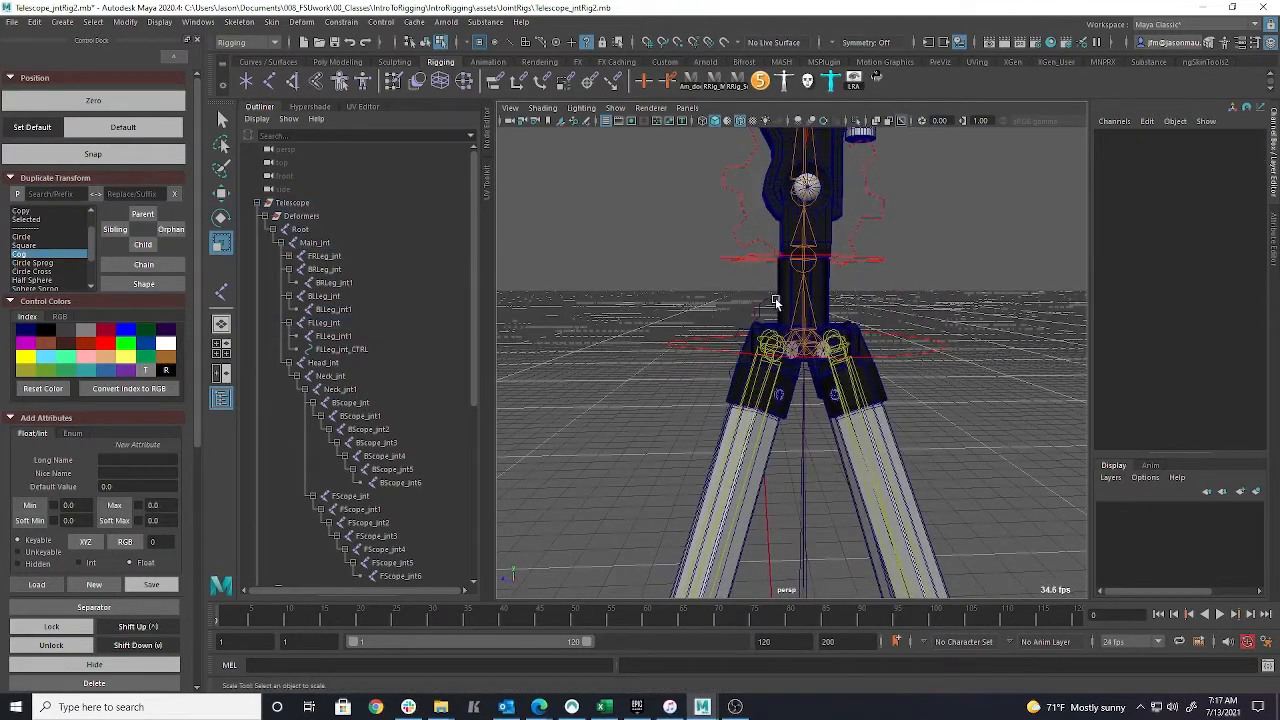
Group FLLeg_jnt_CTRL under FLLeg_jnt and rotate the group to -90 in X
right_drag(771, 302, 800, 283)
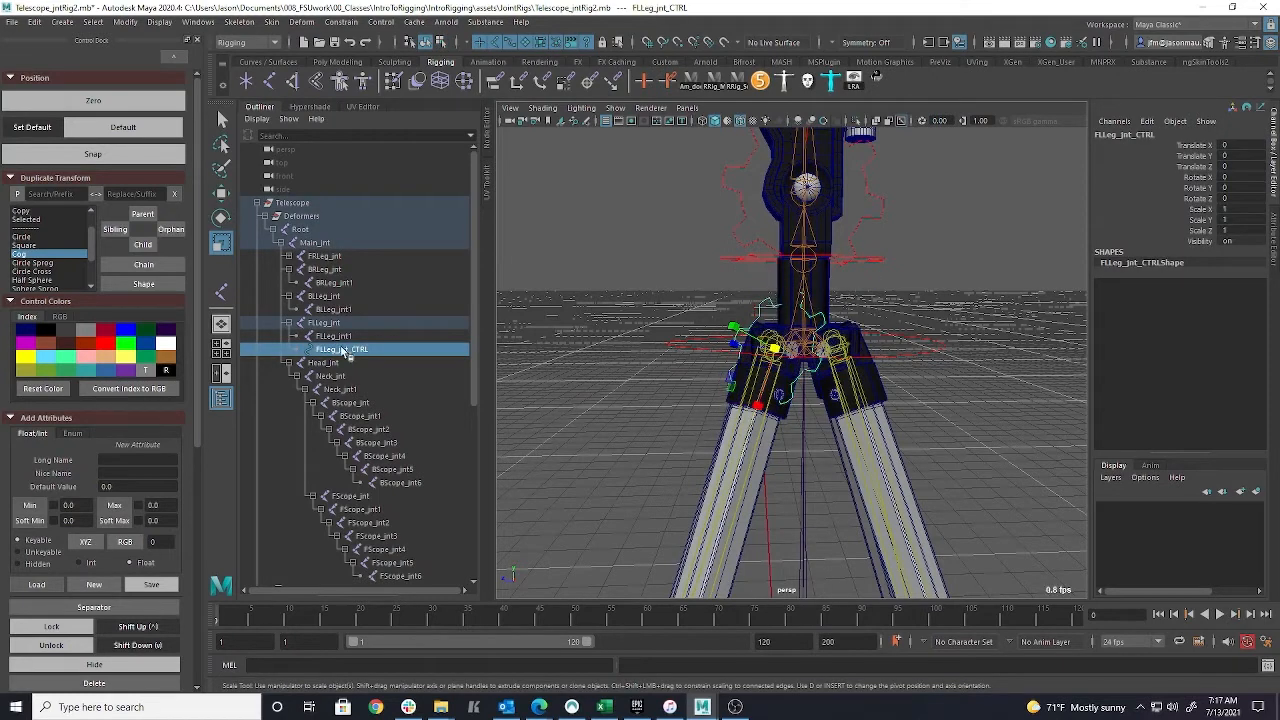
key(ctrl+g)
click(298, 350)
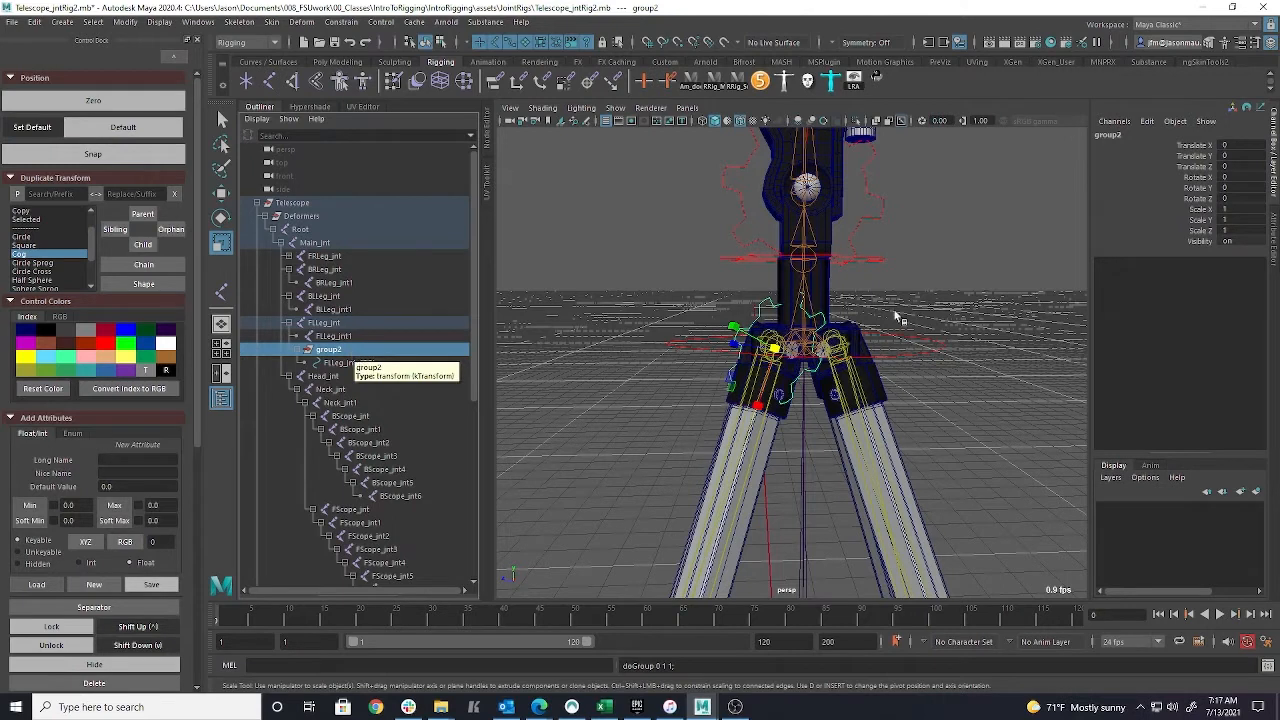
key(e)
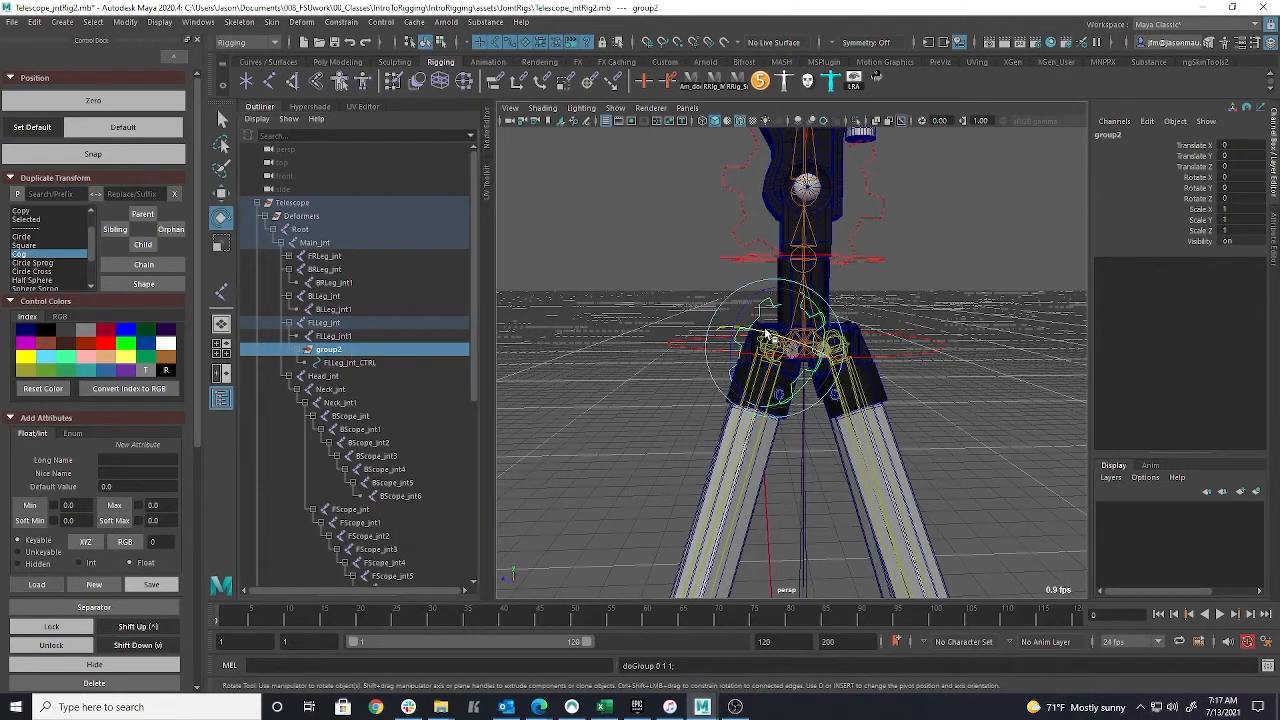
drag(766, 338, 938, 386)
alt+drag(852, 380, 854, 416)
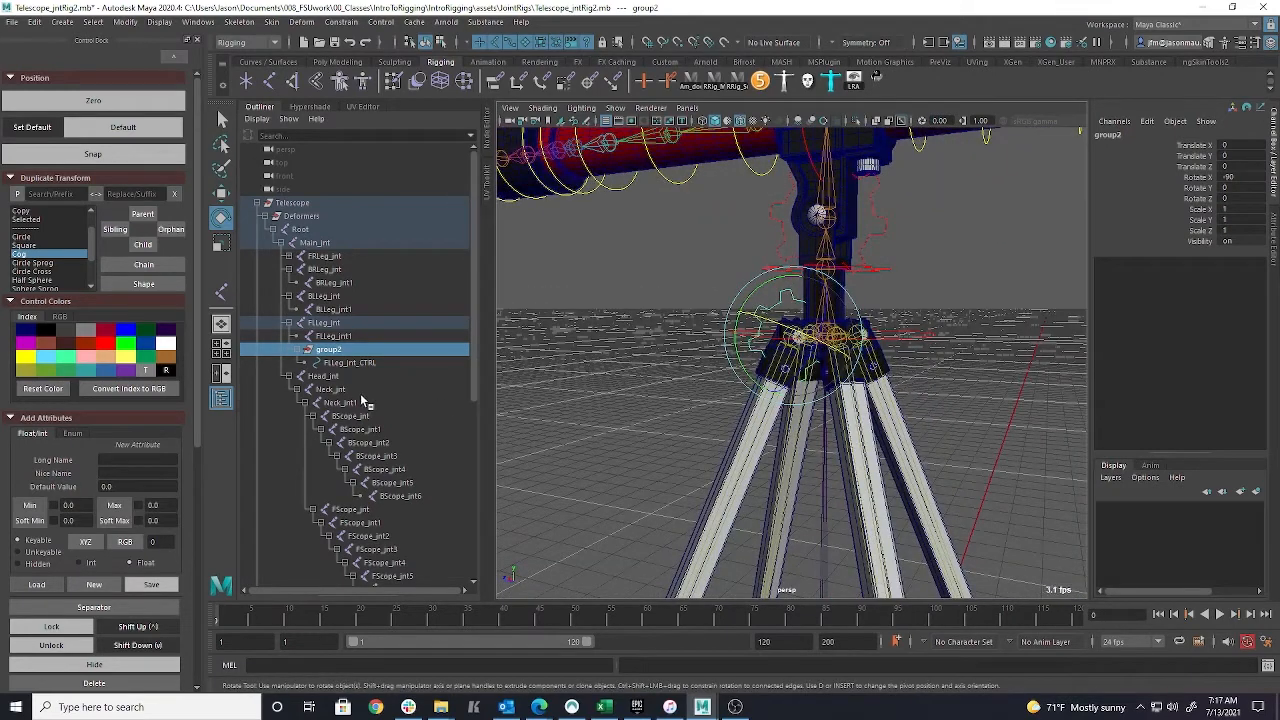
Compare the transforms of FLLeg_jnt_CTRL and its parent group, and rename the group FLLeg_RotOffset
click(360, 362)
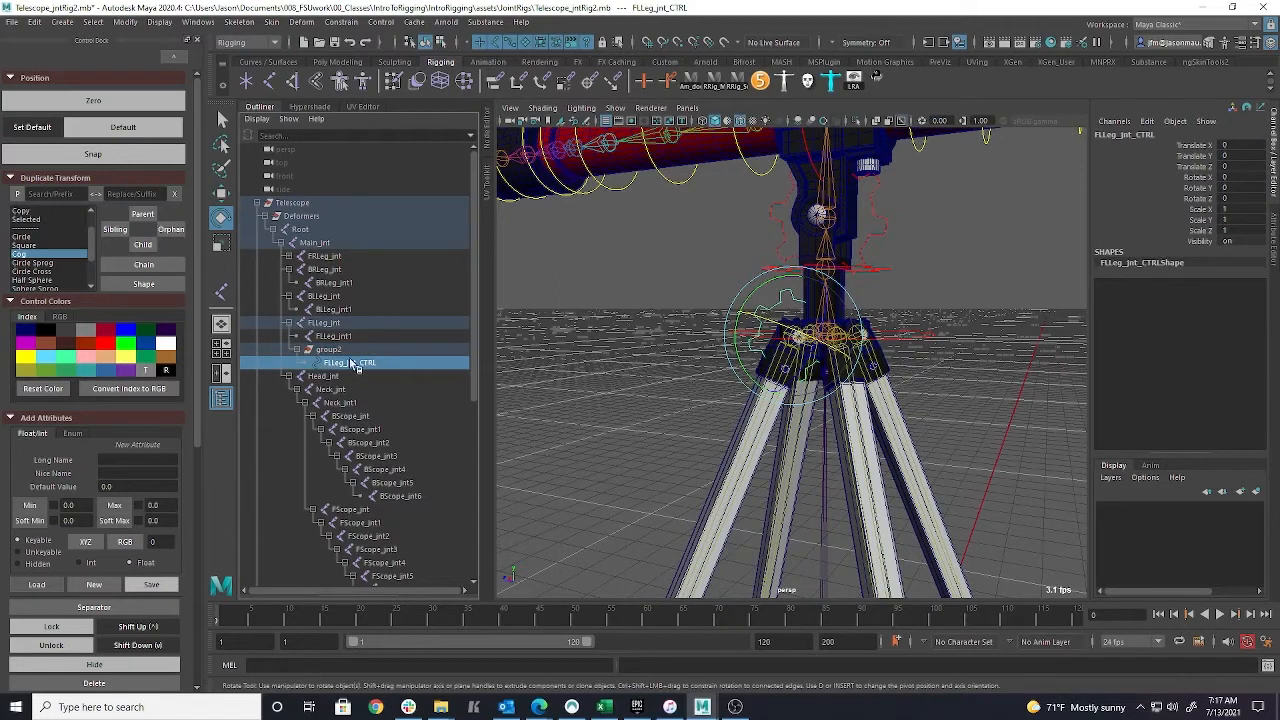
click(618, 350)
click(768, 310)
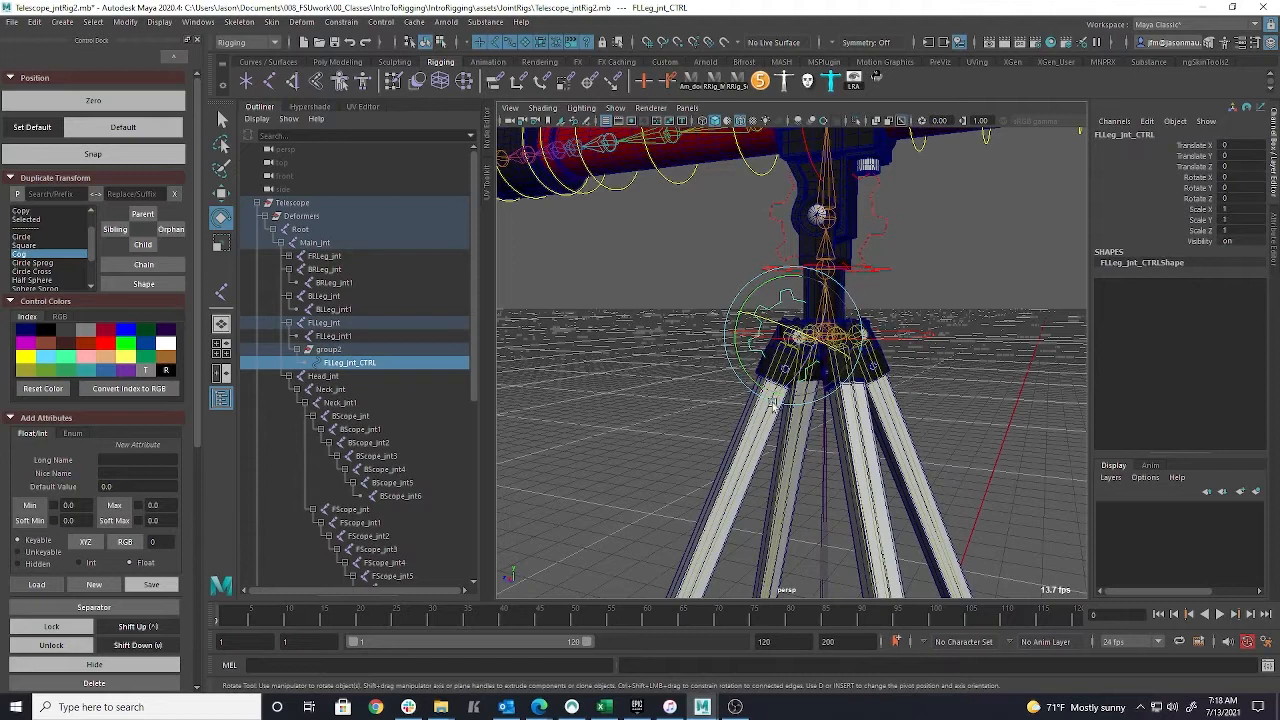
click(340, 350)
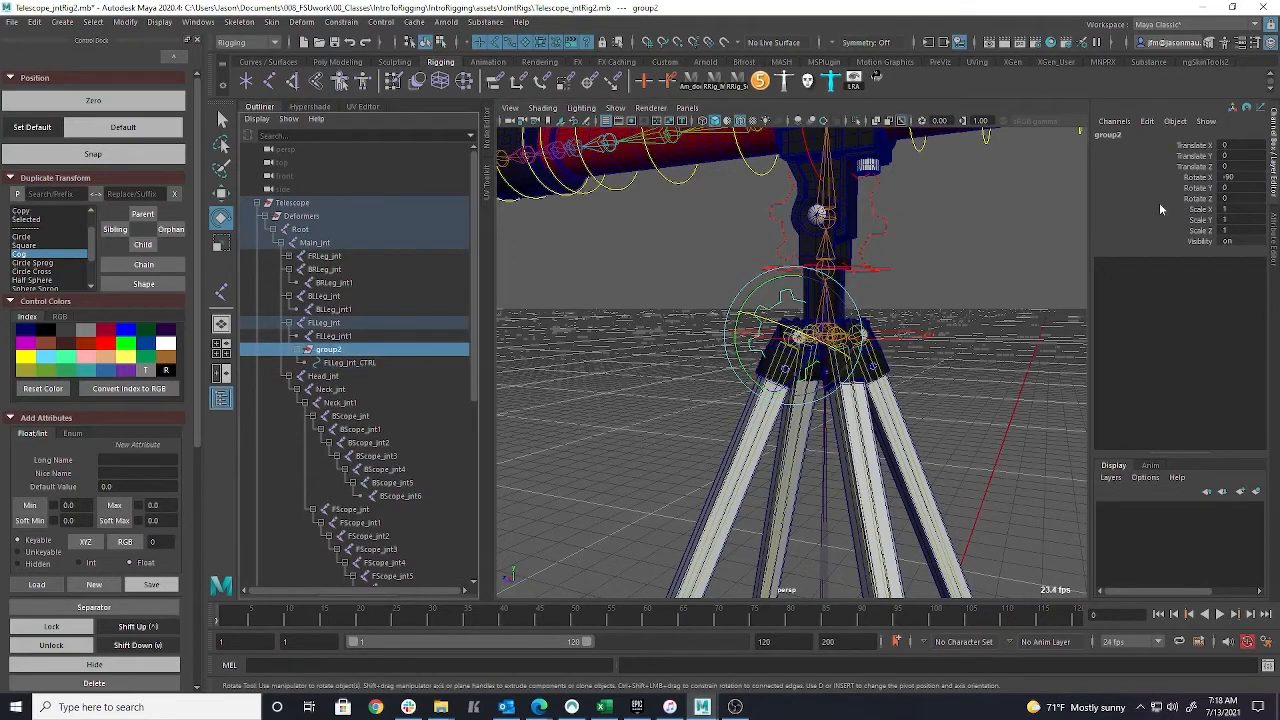
alt+drag(731, 371, 800, 380)
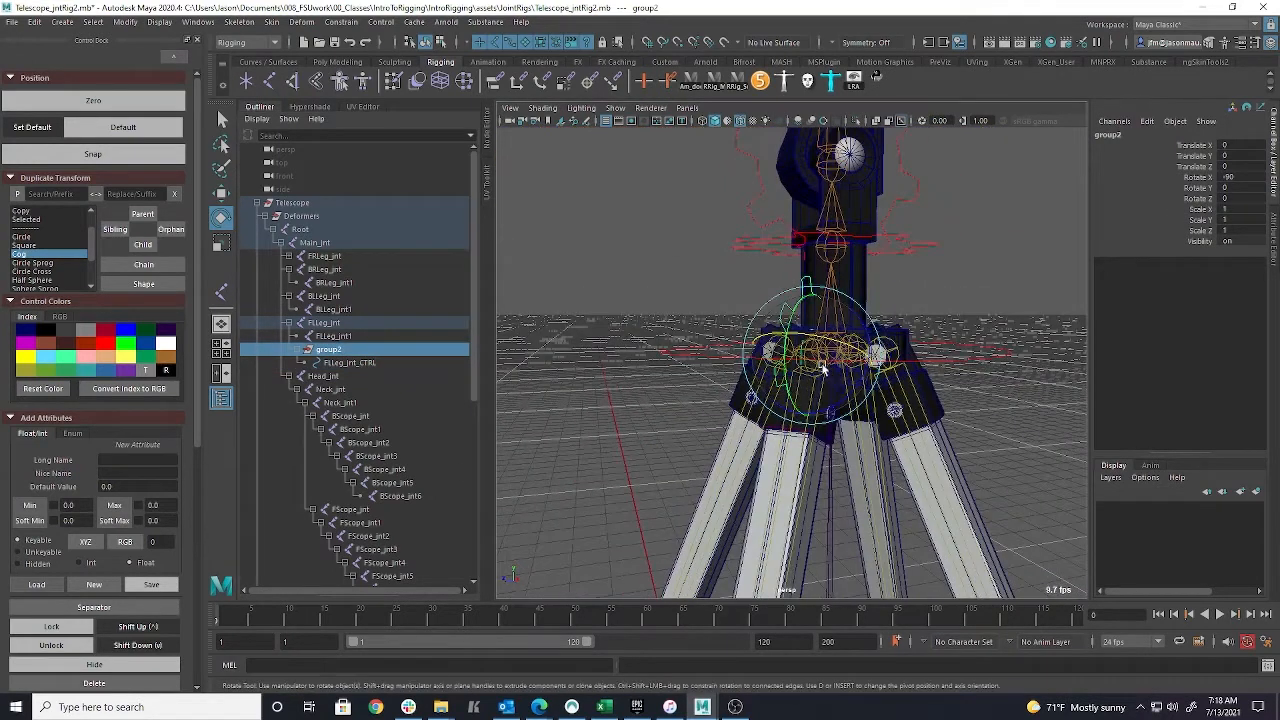
double_click(330, 350)
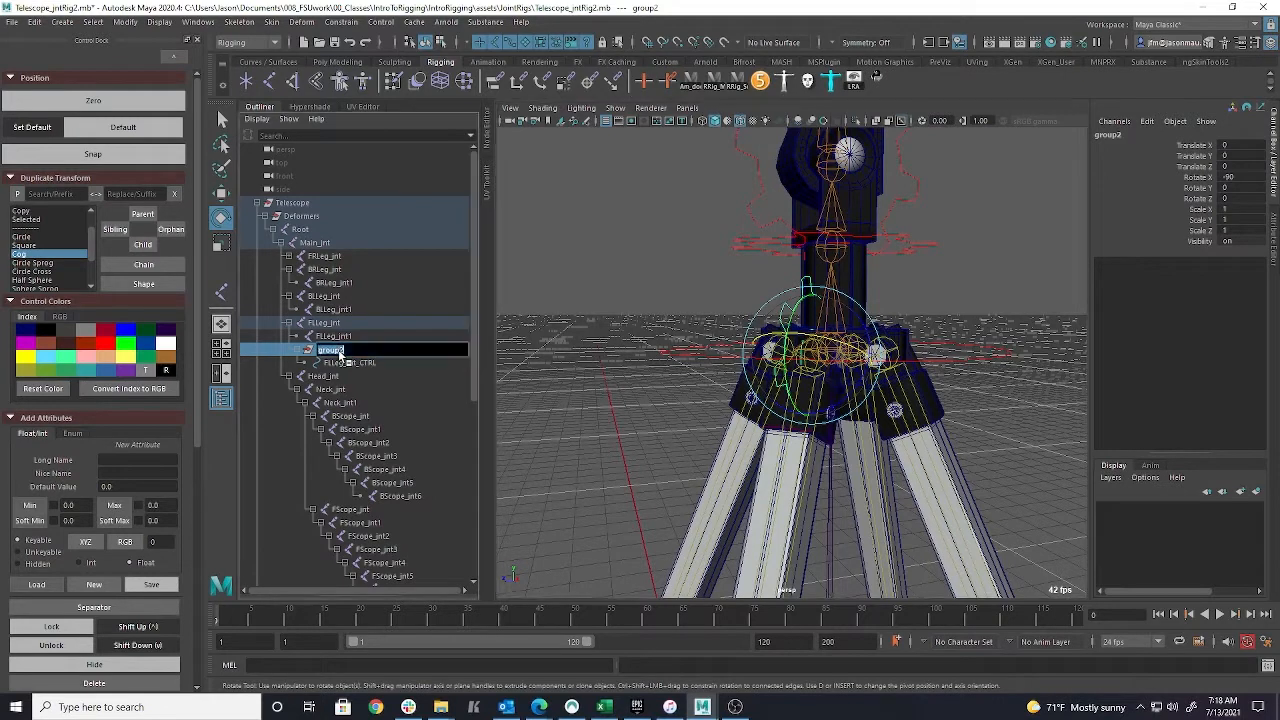
text(FLeg_RotOffset)
key(Return)
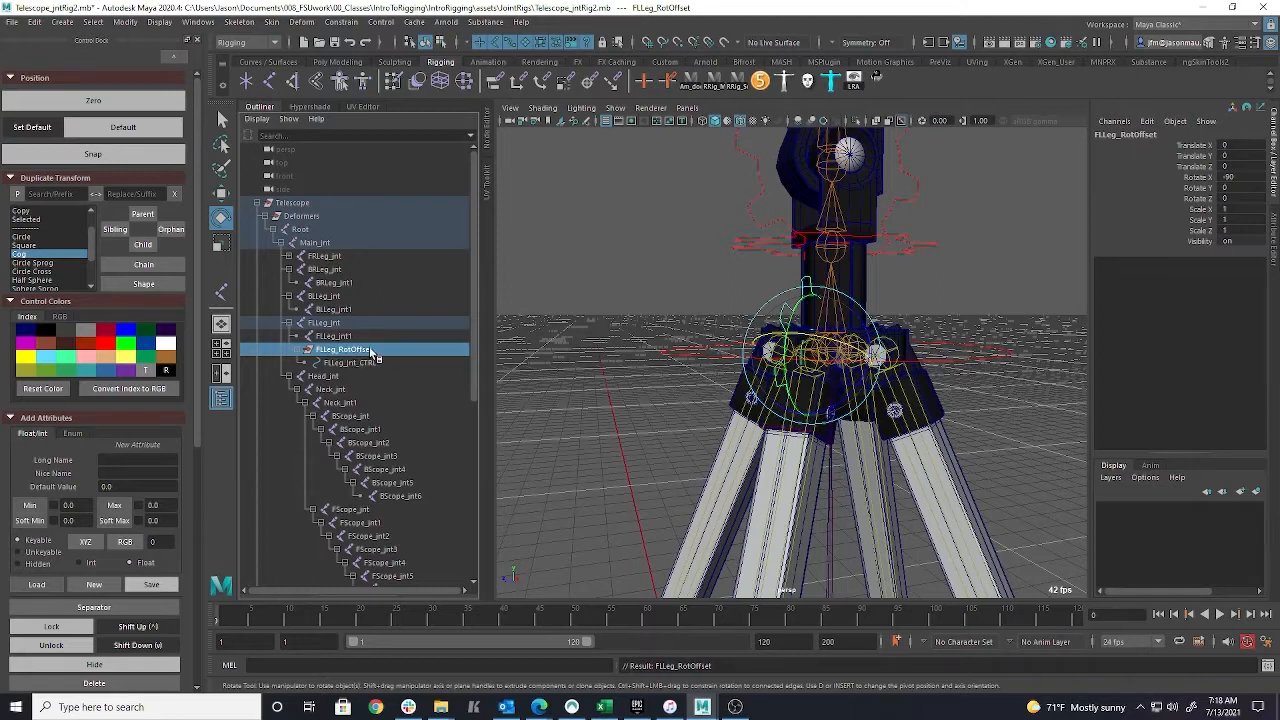
Try unparenting FLLeg_RotOffset from FLLeg_jnt, and undo the unparenting
key(shift+p)
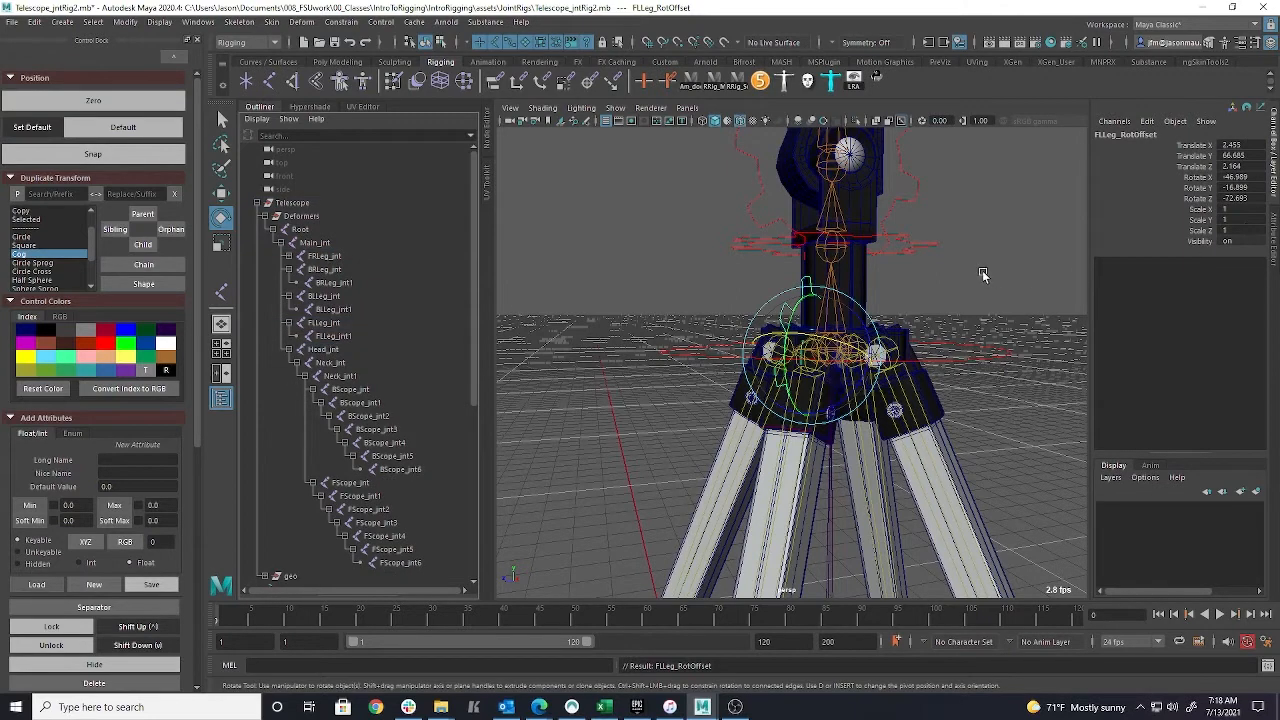
key(ctrl+z)
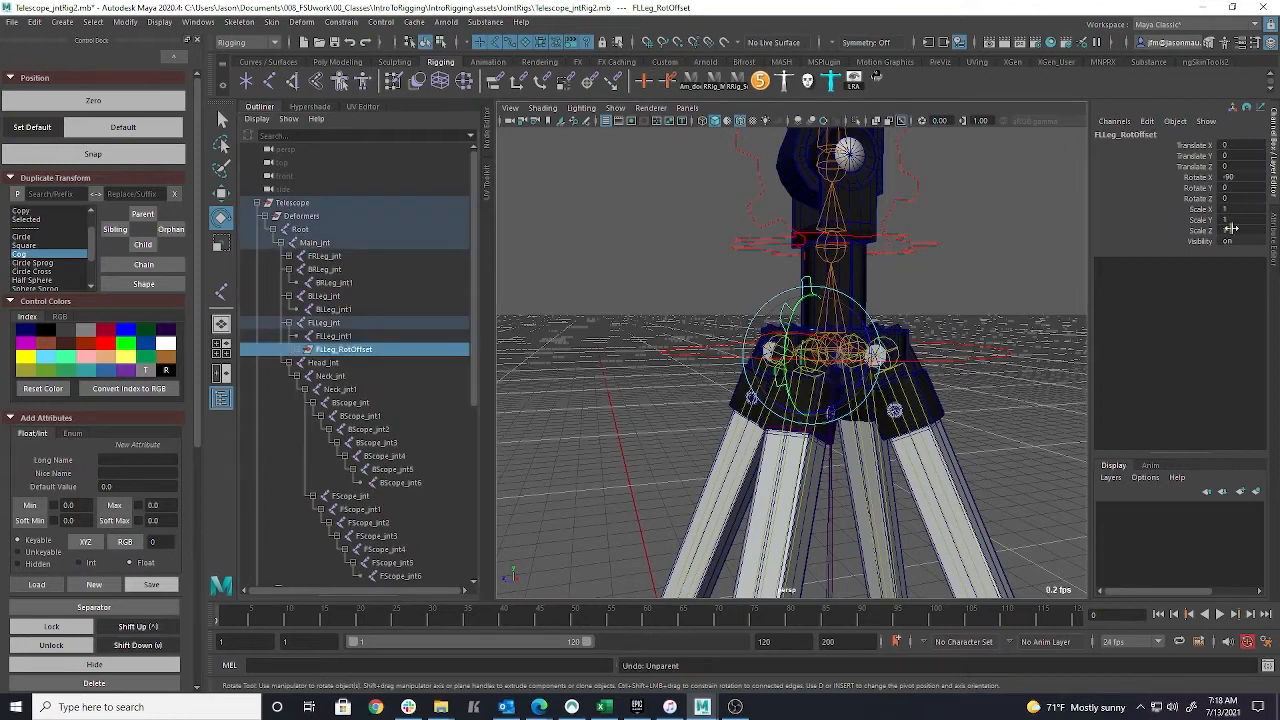
Unparent FLLeg_RotOffset from FLLeg_jnt so it sits at the top level of the scene hierarchy
alt+drag(975, 351, 949, 346)
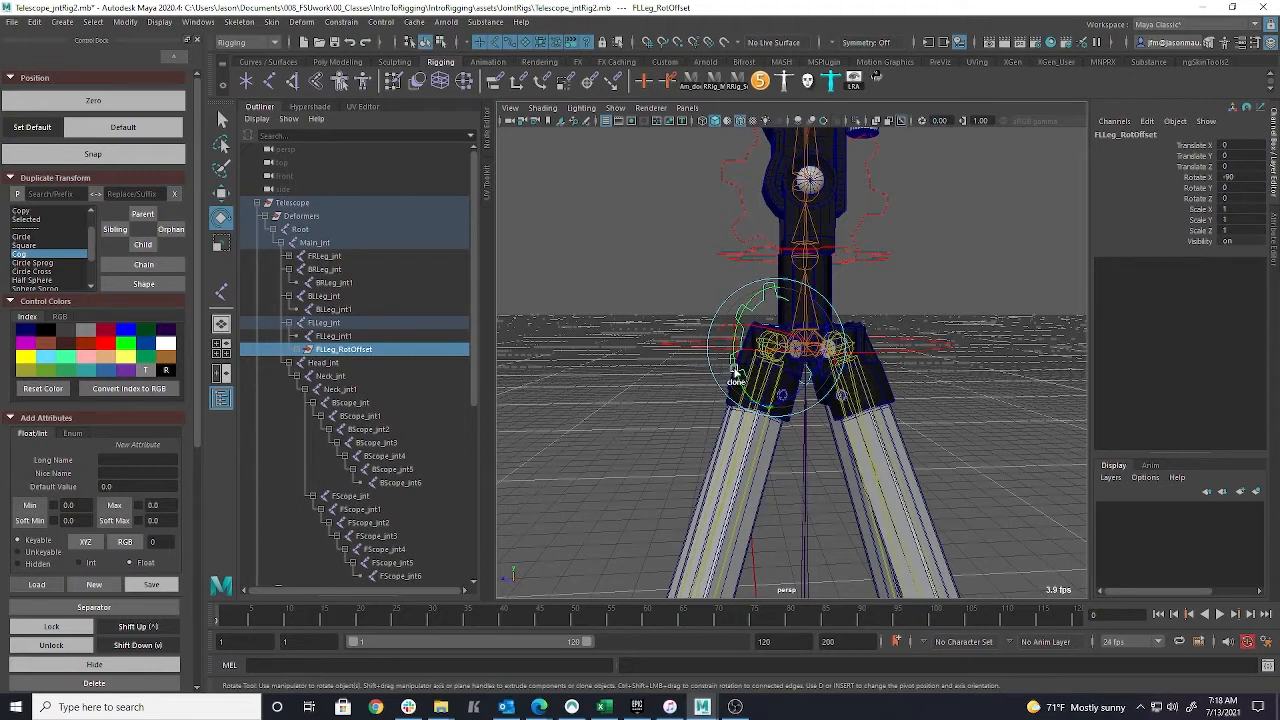
key(shift+p)
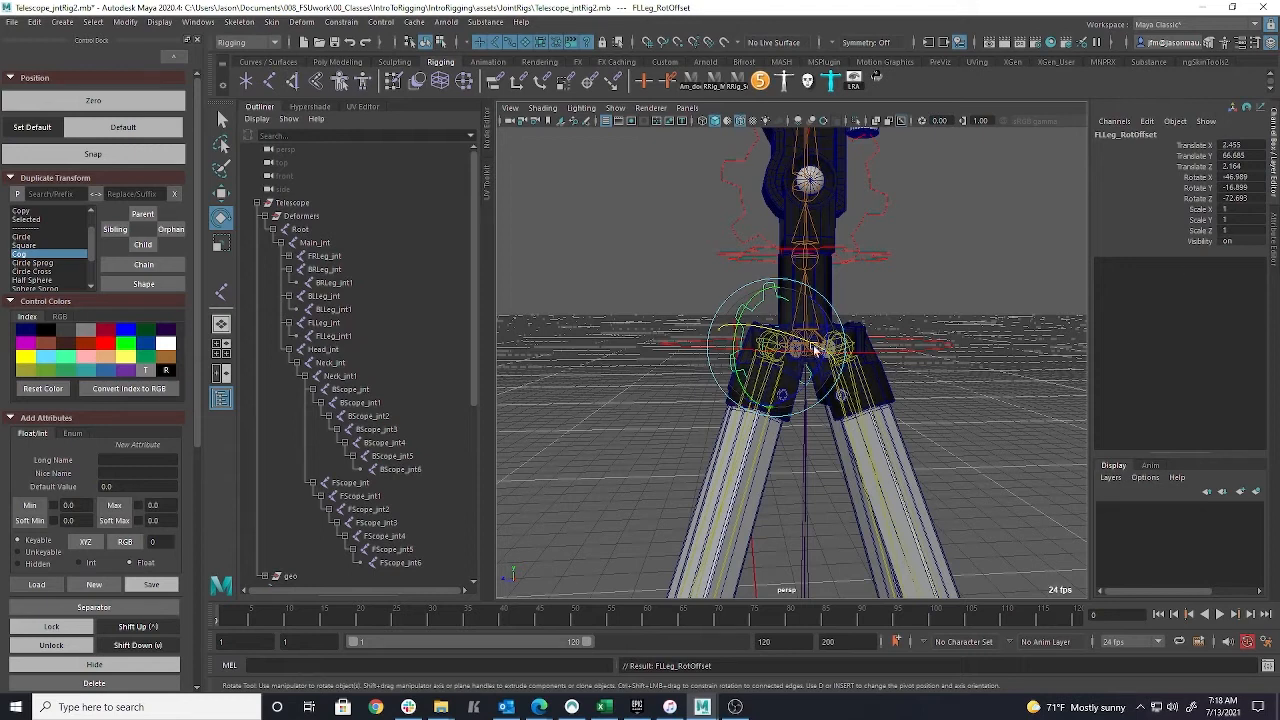
alt+drag(943, 409, 864, 414)
scroll(864, 414, down, 3)
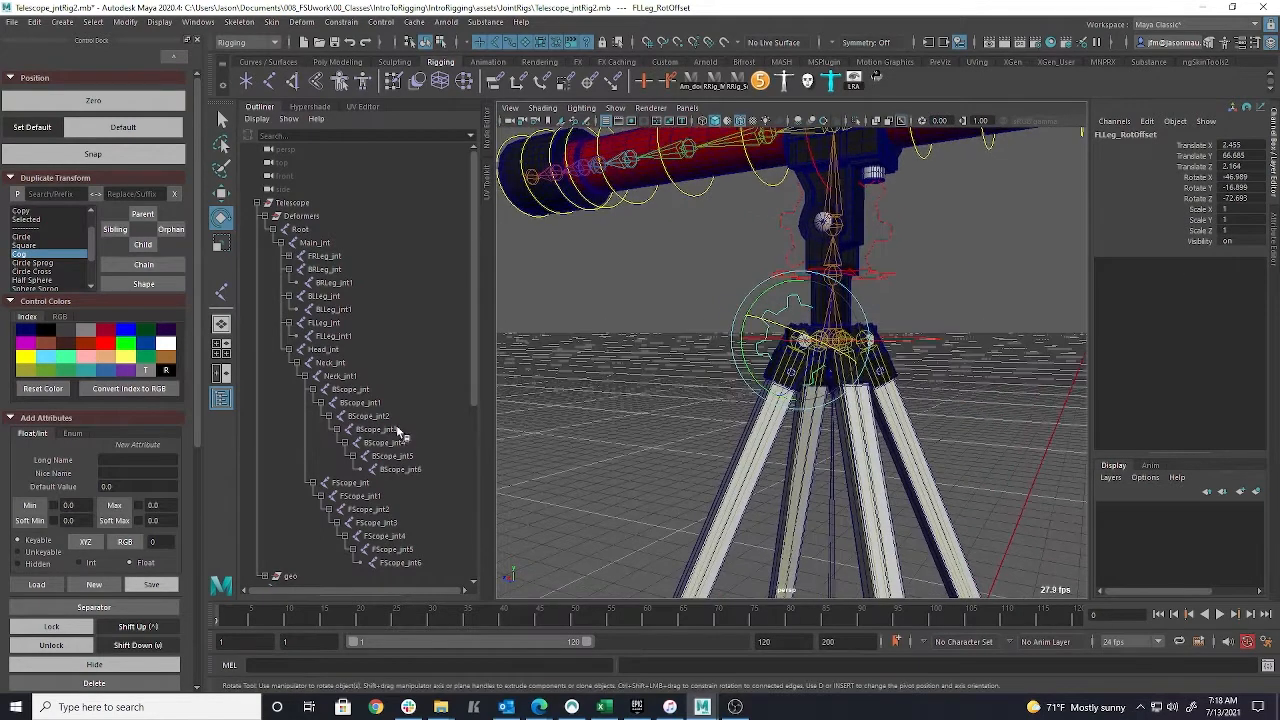
scroll(417, 485, down, 7)
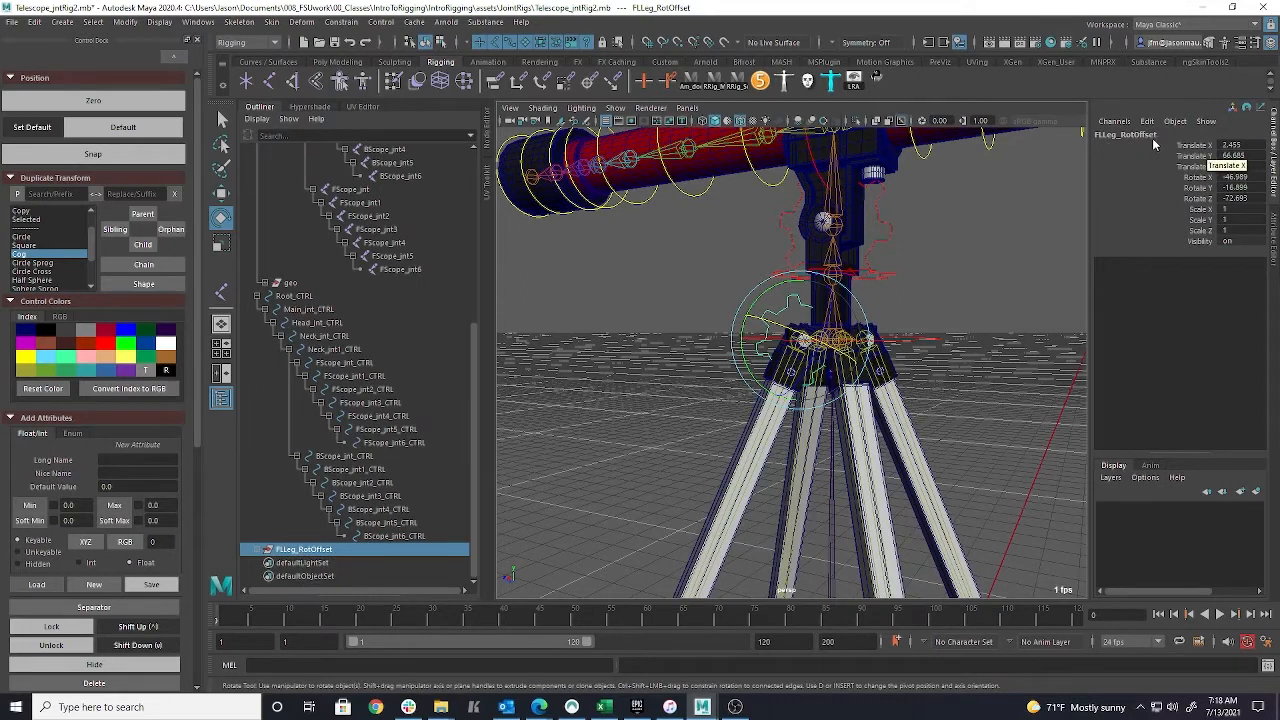
Highlight all translate, rotate and scale channels of FLLeg_RotOffset to examine its transform values
click(1195, 145)
key(w)
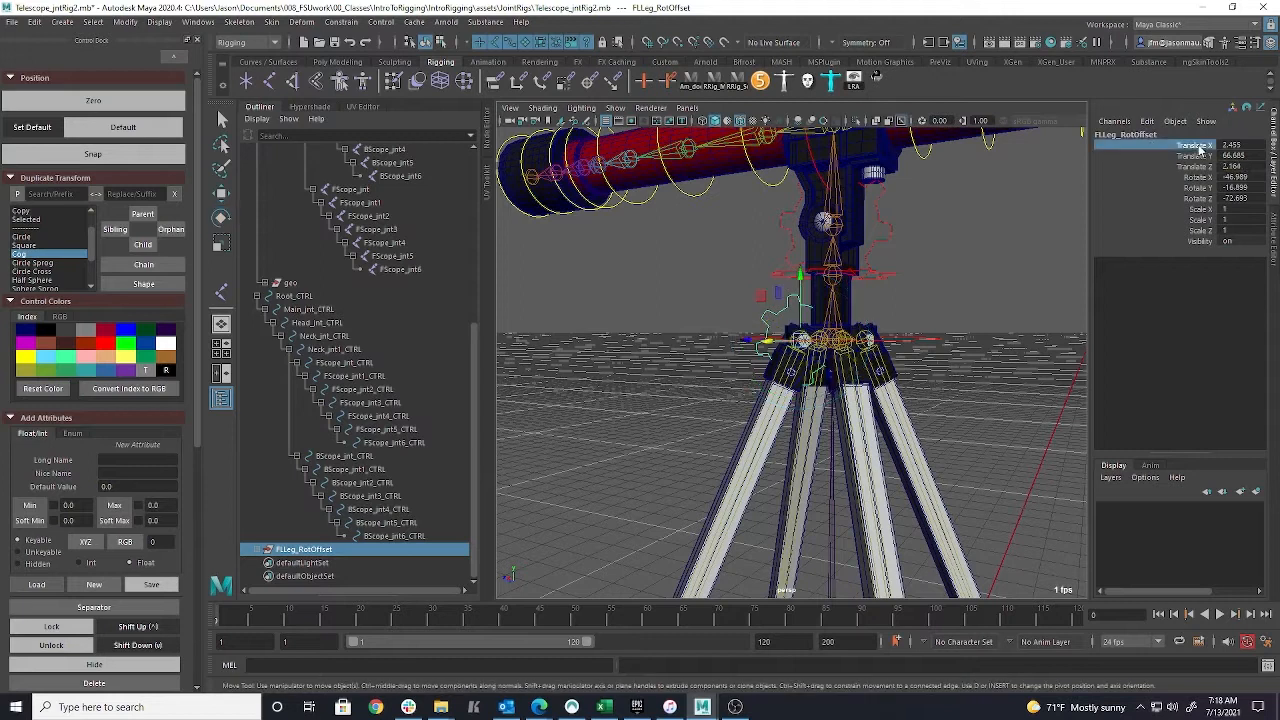
shift+click(1205, 231)
right_click(1205, 231)
click(1190, 518)
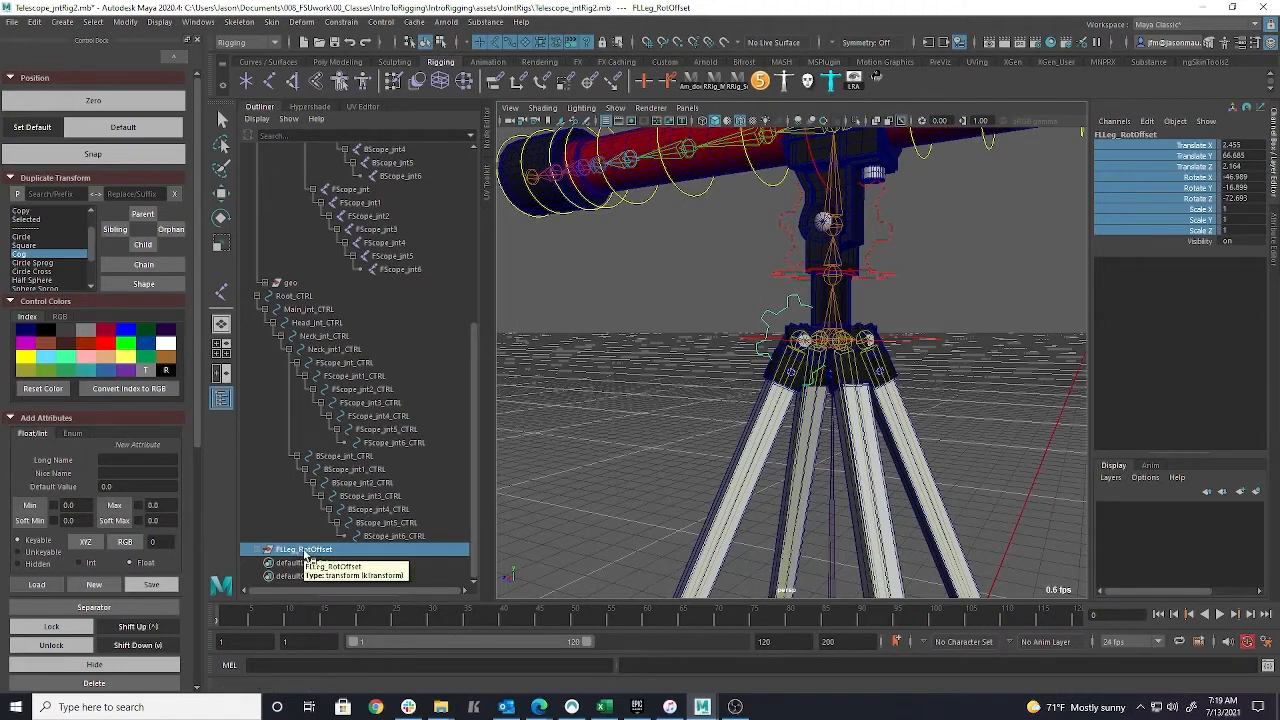
Parent FLLeg_RotOffset under Main_jnt_CTRL
click(314, 311)
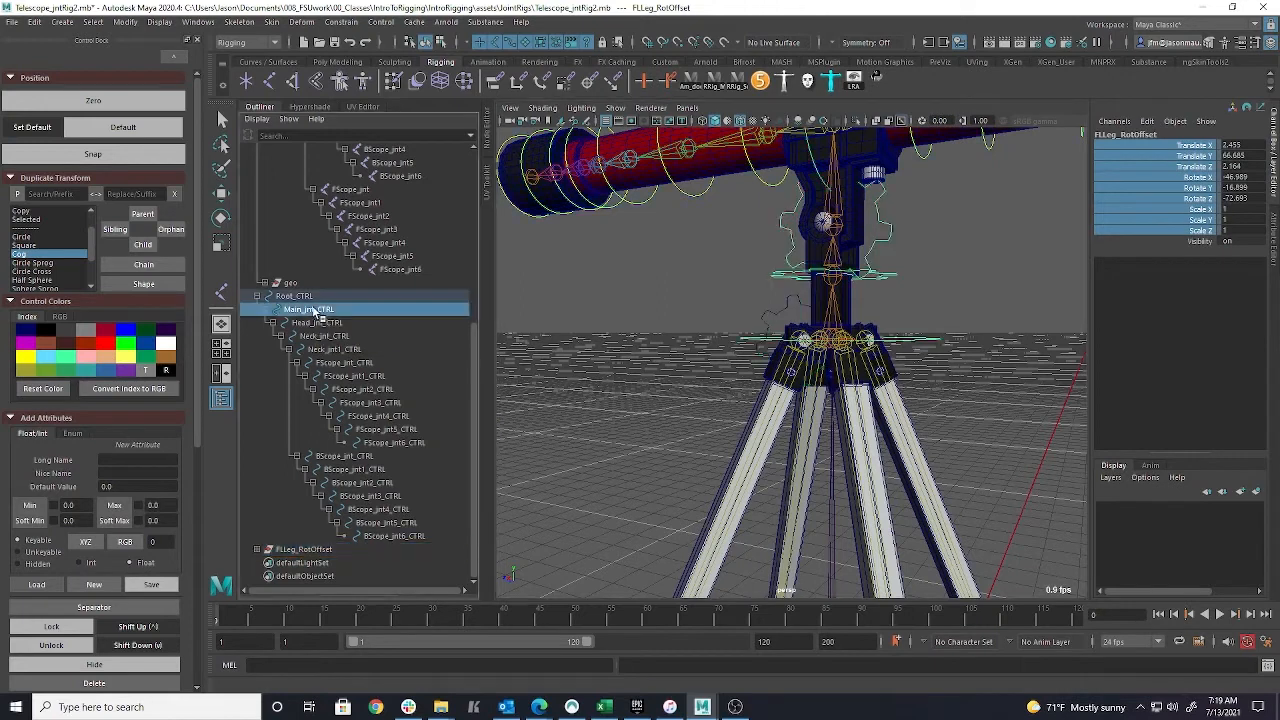
click(304, 550)
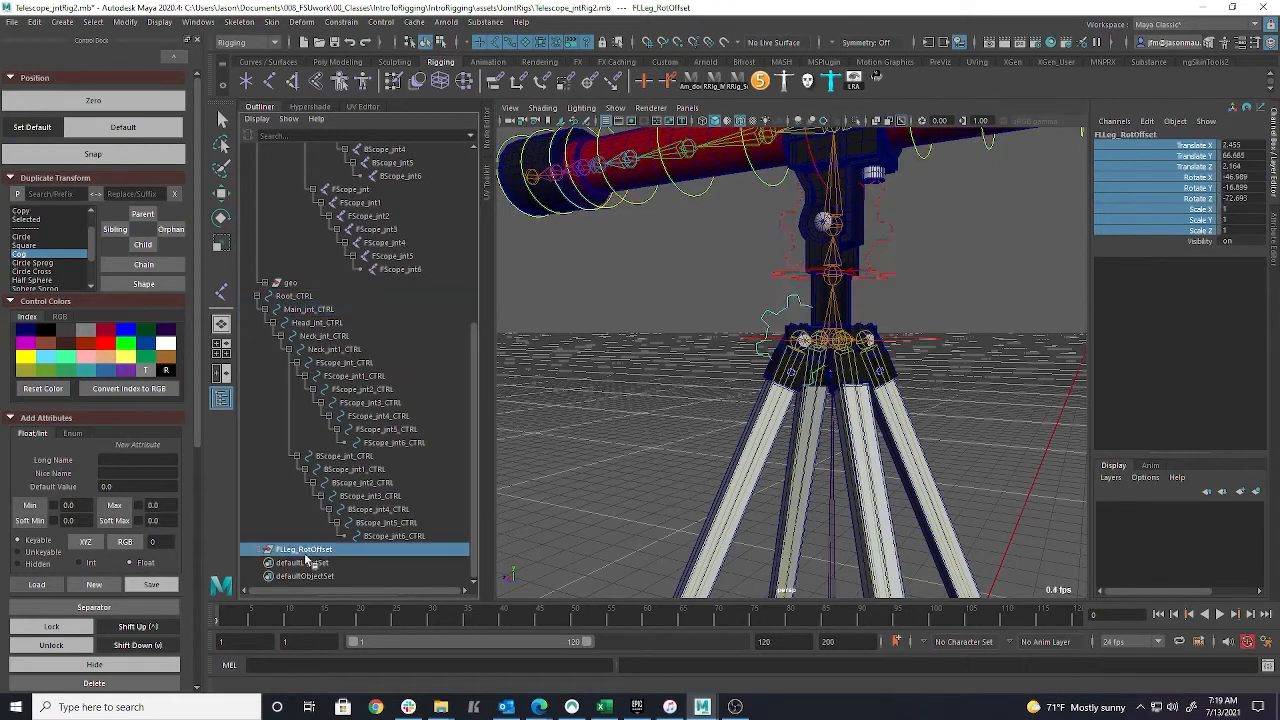
click(322, 311)
alt+drag(874, 390, 822, 340)
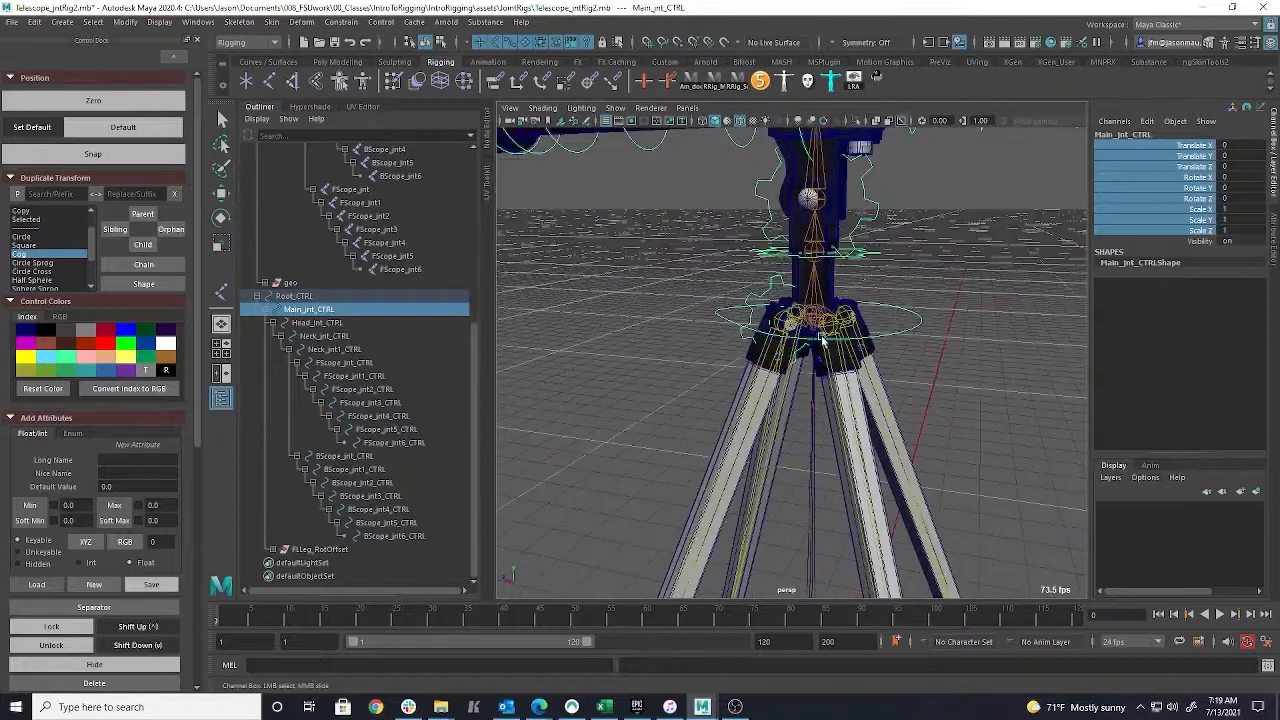
Compare the transform values of FLLeg_RotOffset and its child FLLeg_jnt_CTRL
click(780, 284)
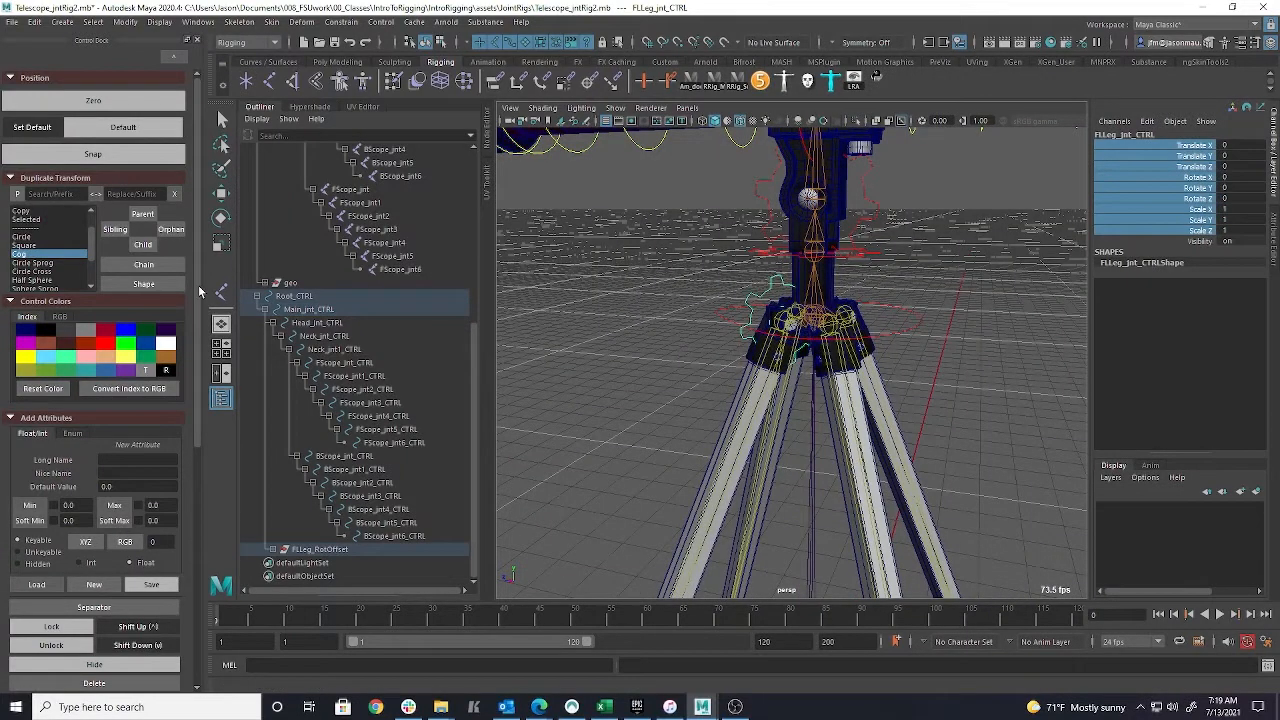
click(633, 300)
alt+drag(633, 300, 797, 267)
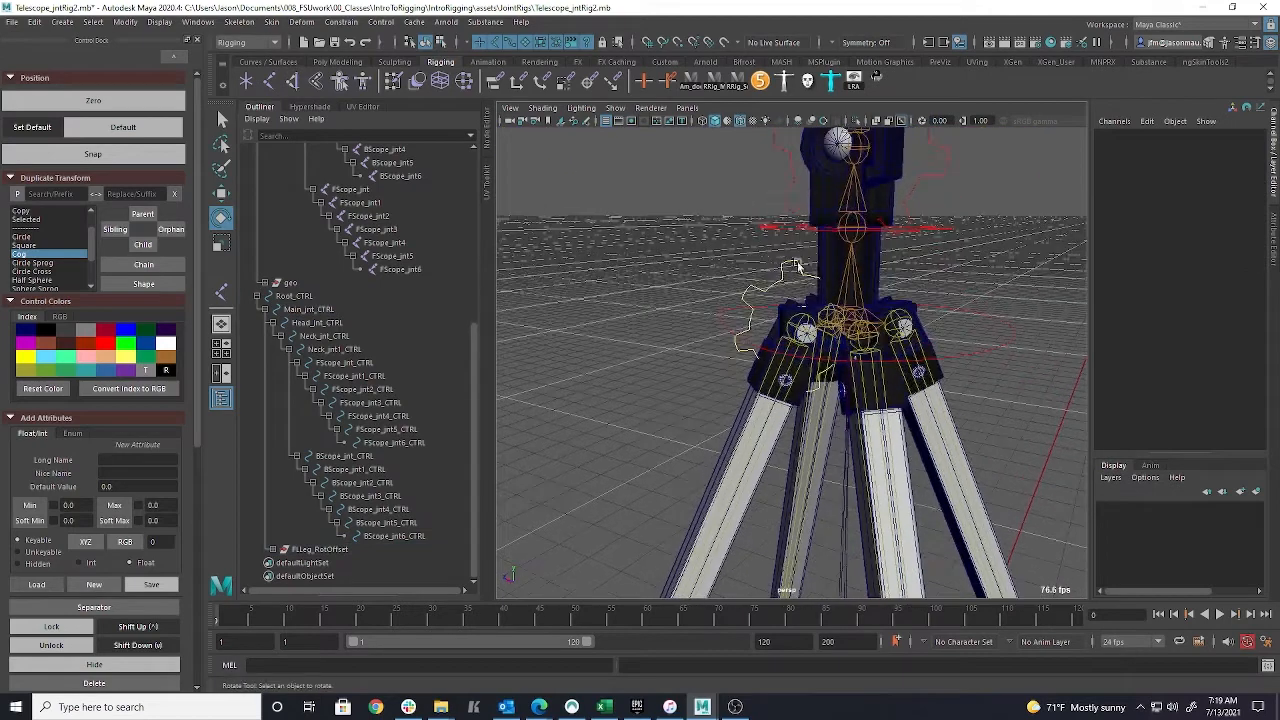
click(273, 550)
click(310, 551)
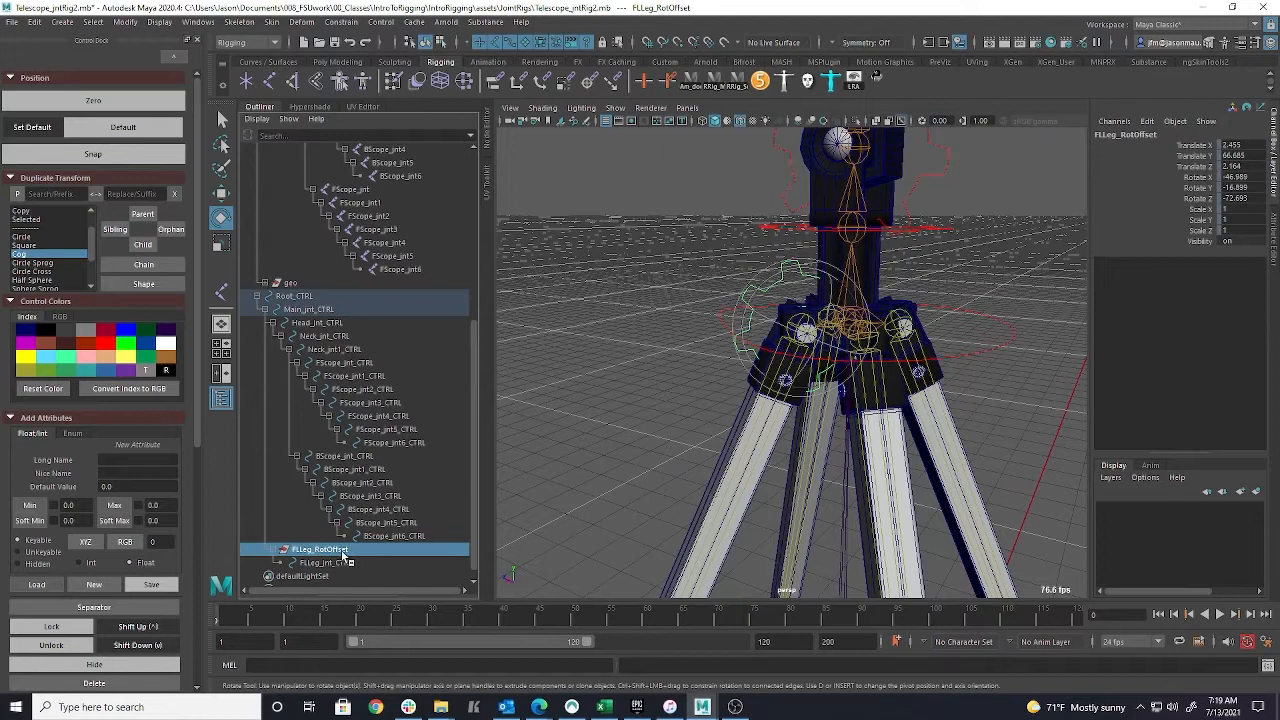
click(330, 563)
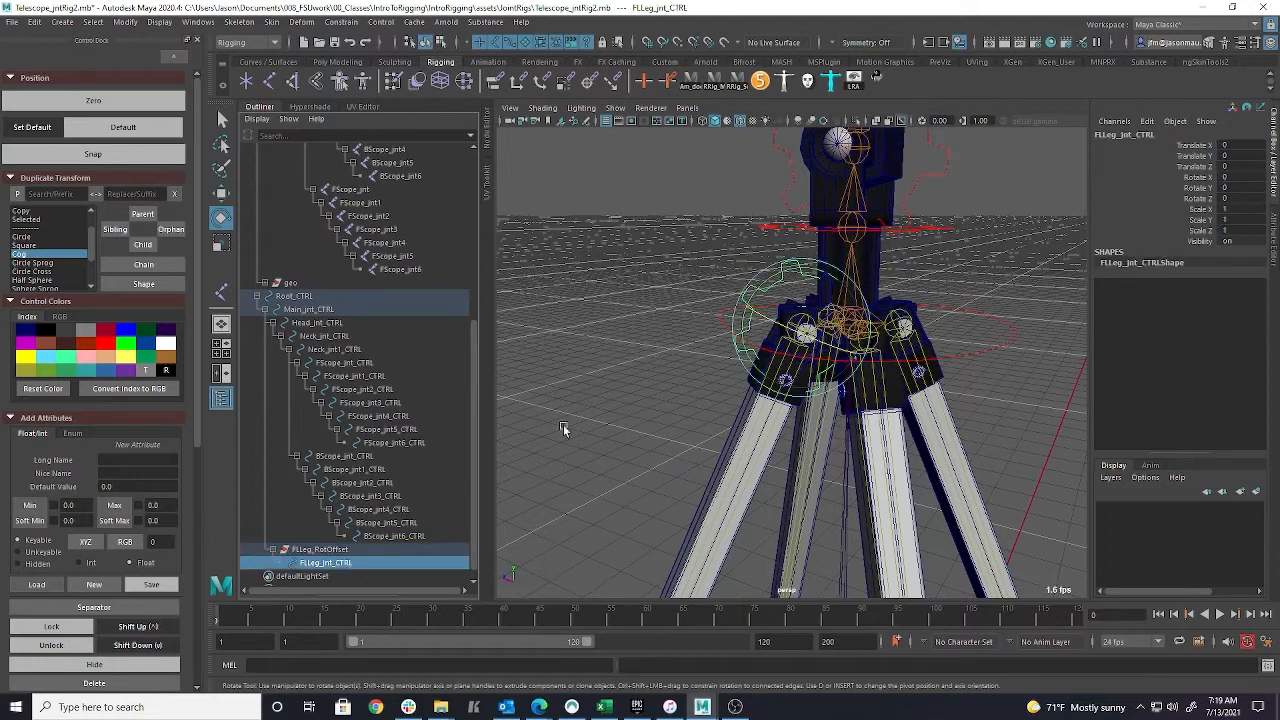
Parent-constrain FLLeg_jnt to FLLeg_jnt_CTRL with maintain offset on and all translate and rotate axes constrained
click(665, 230)
click(354, 563)
click(771, 430)
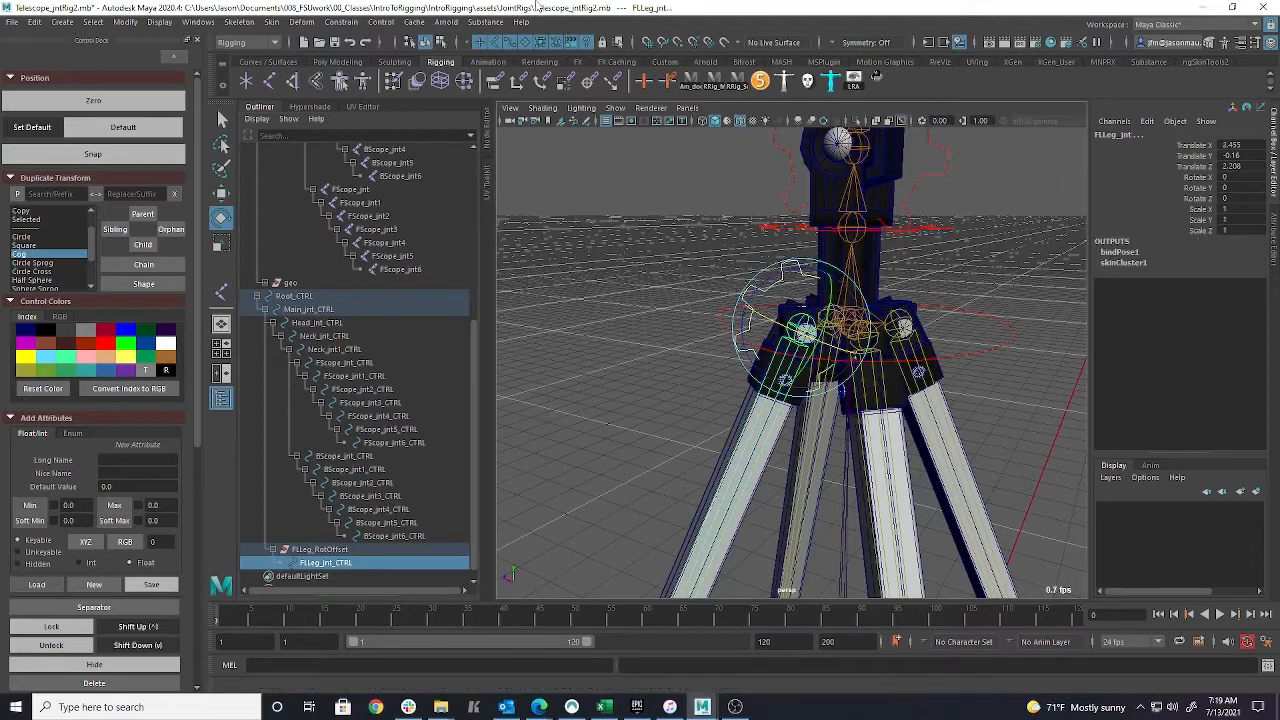
click(341, 22)
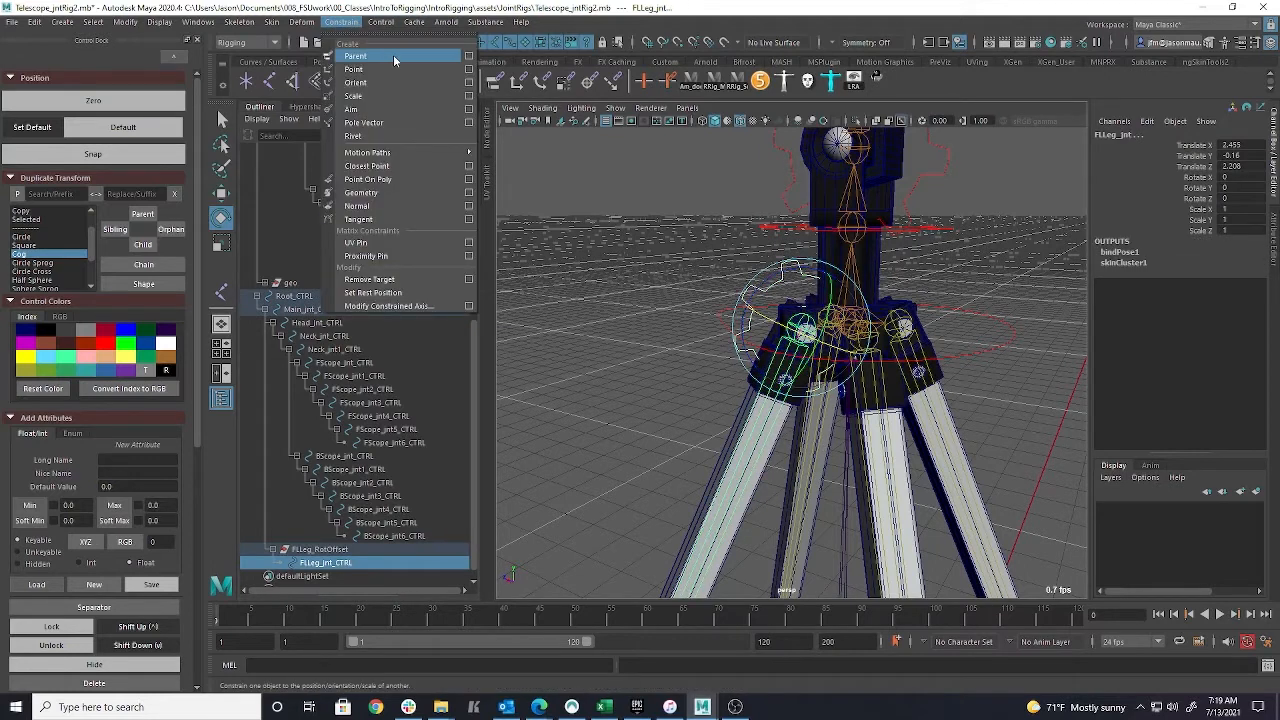
click(468, 56)
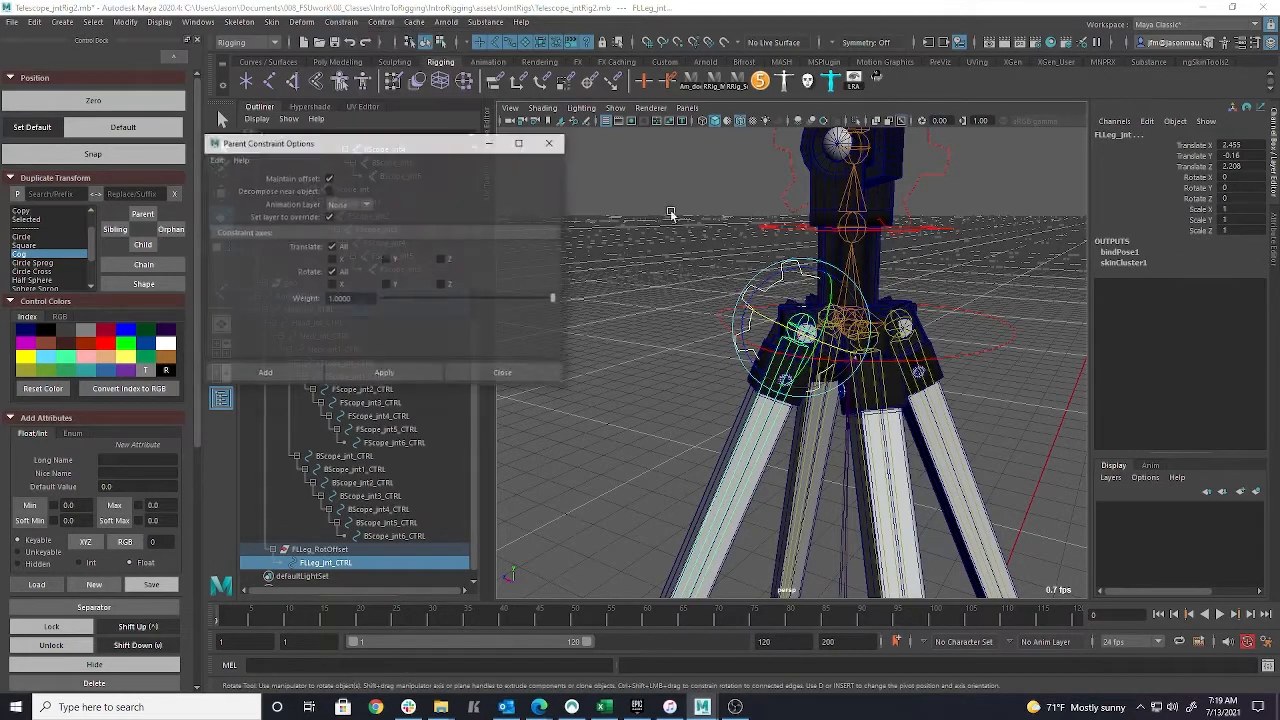
click(216, 160)
click(233, 190)
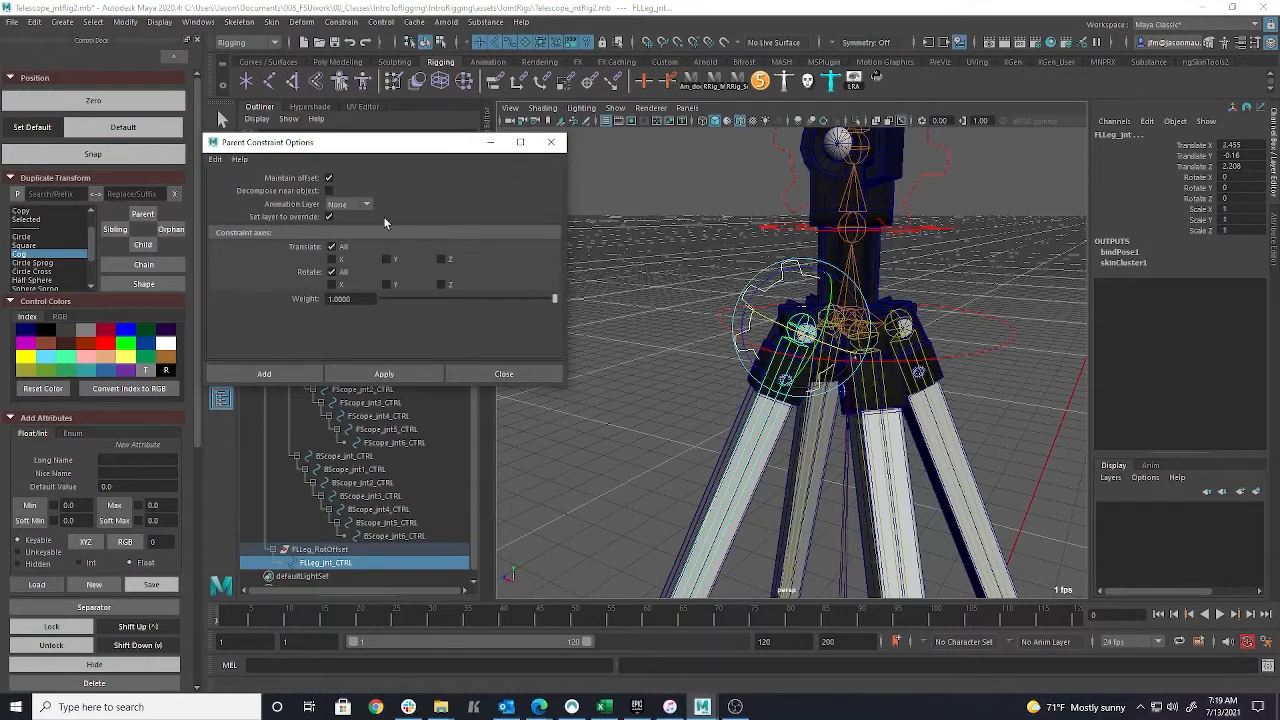
click(384, 373)
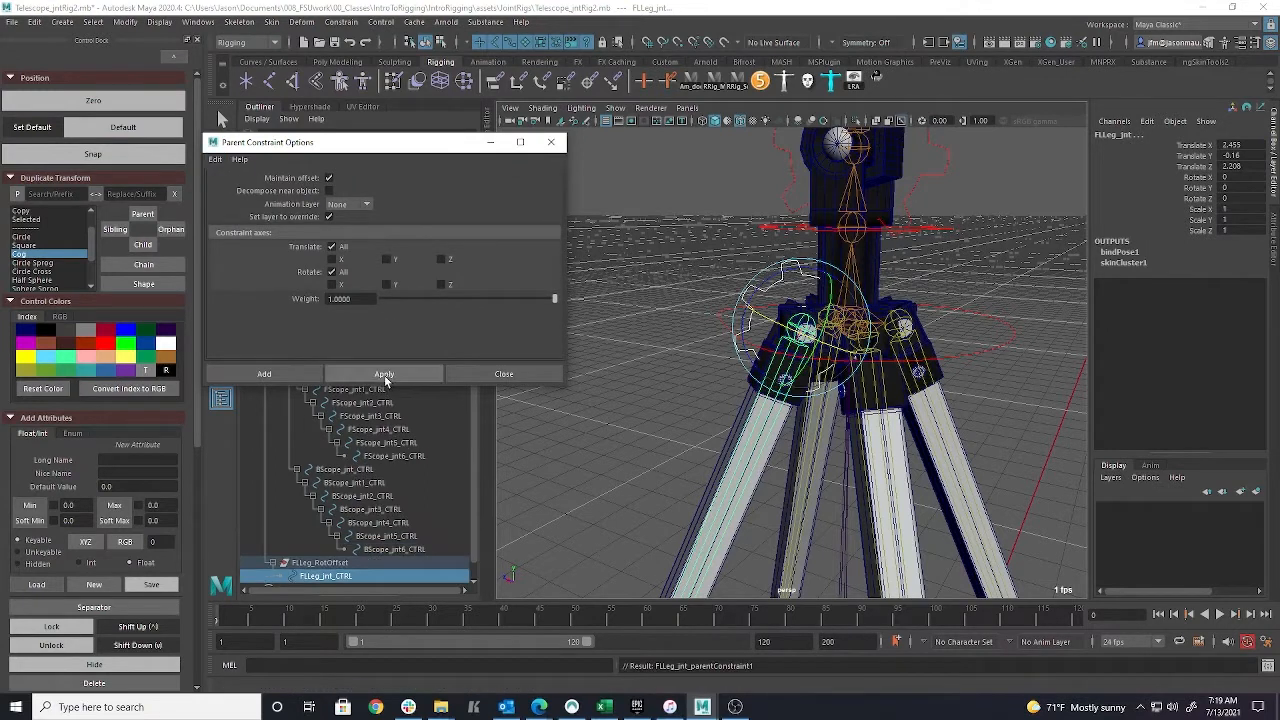
click(550, 142)
Test the front left leg by rotating FLLeg_jnt_CTRL in Y, and reset its Rotate Y to 0
click(695, 240)
click(784, 285)
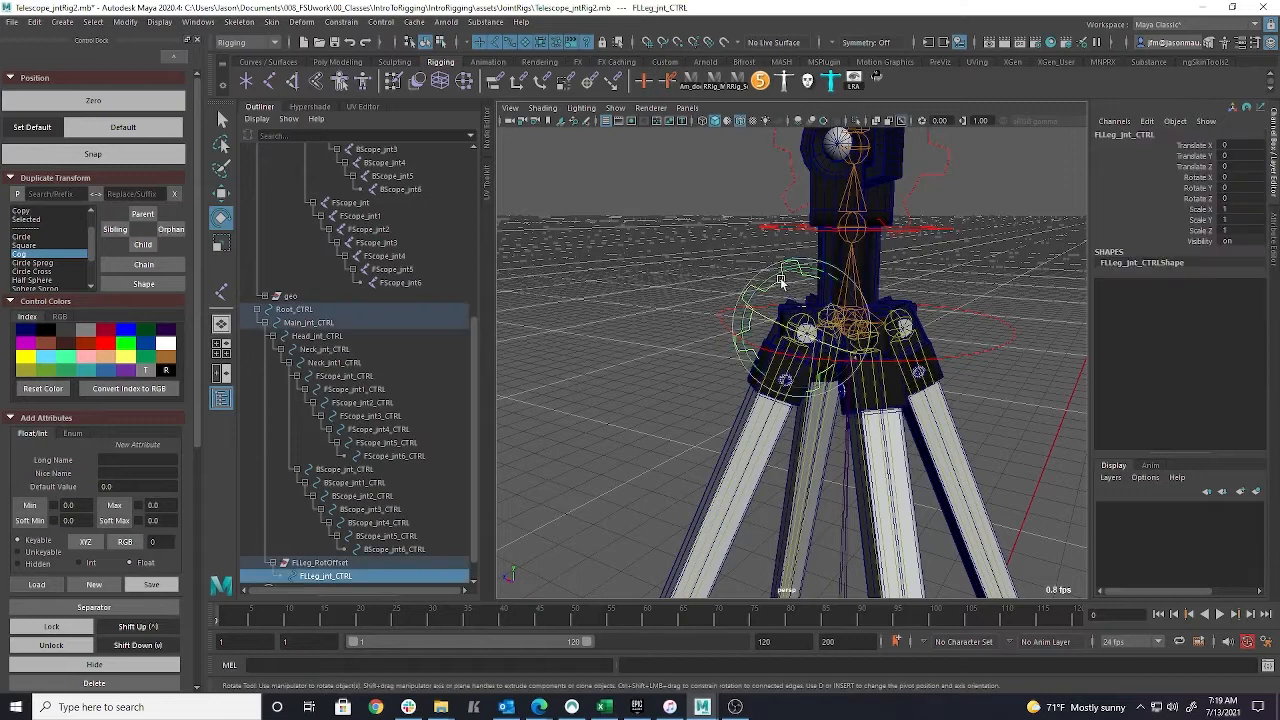
drag(768, 295, 955, 220)
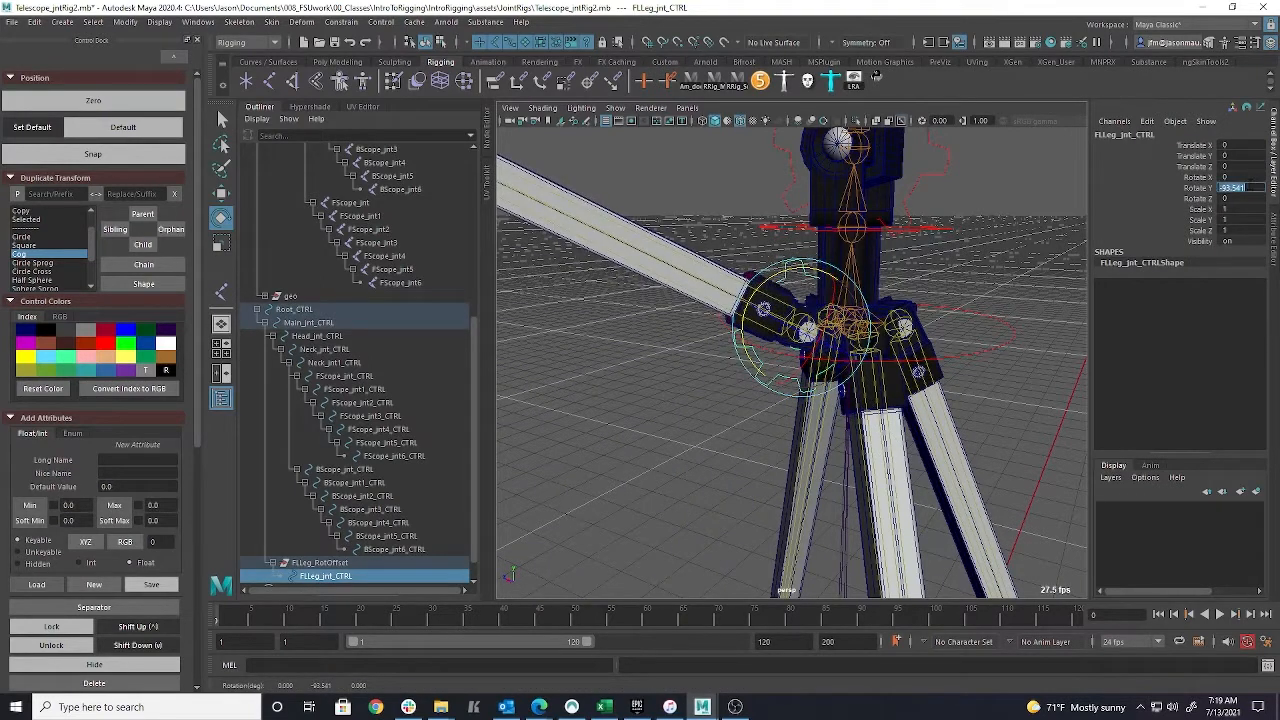
text(0)
key(Return)
scroll(797, 360, up, 5)
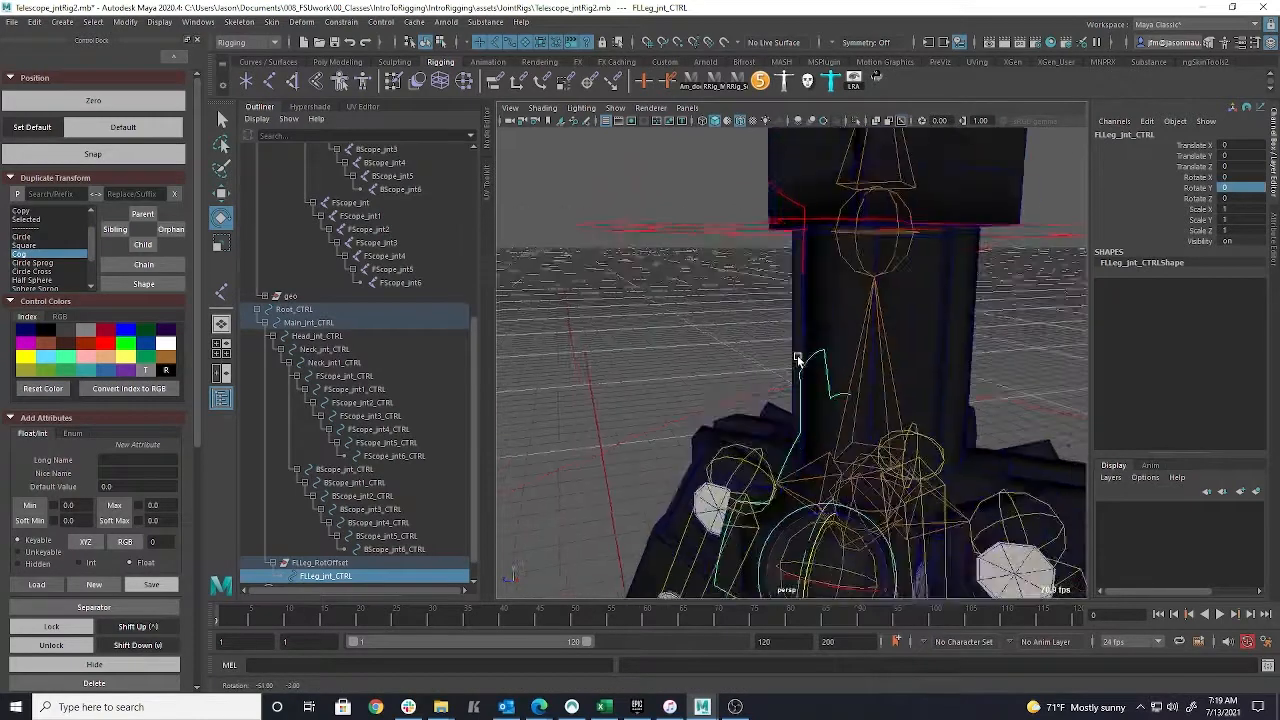
scroll(797, 360, down, 8)
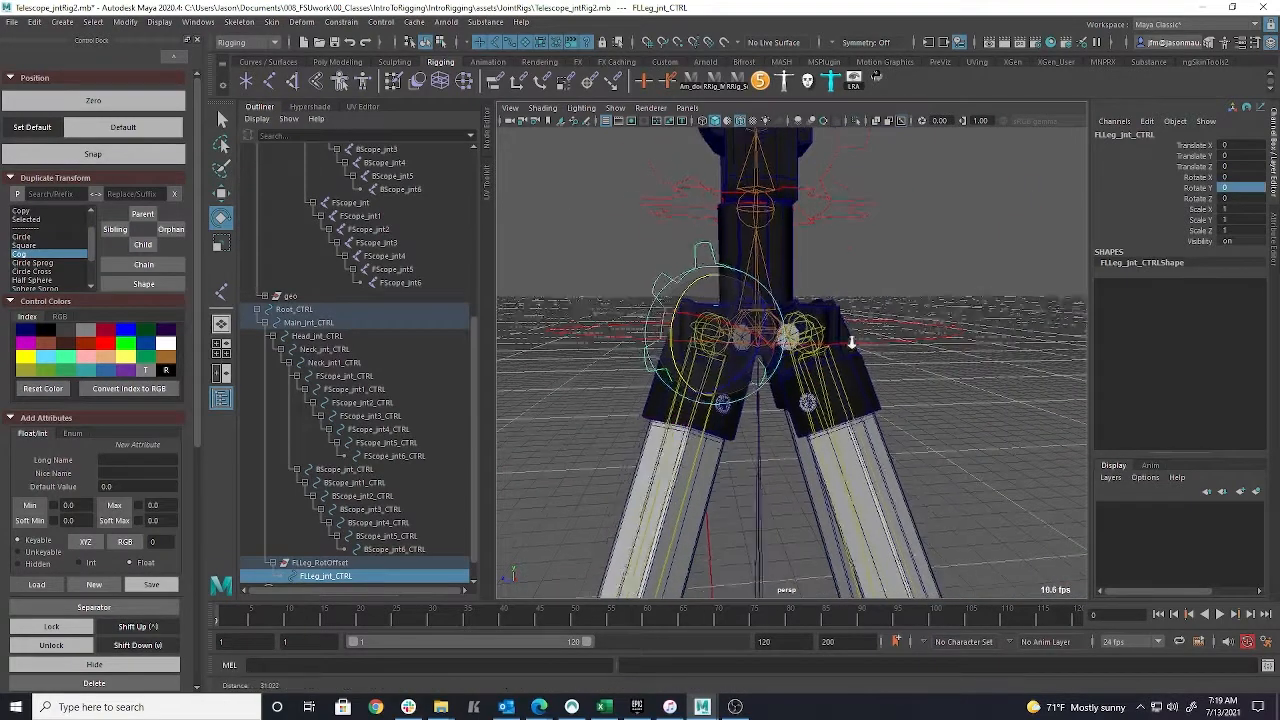
scroll(786, 355, down, 1)
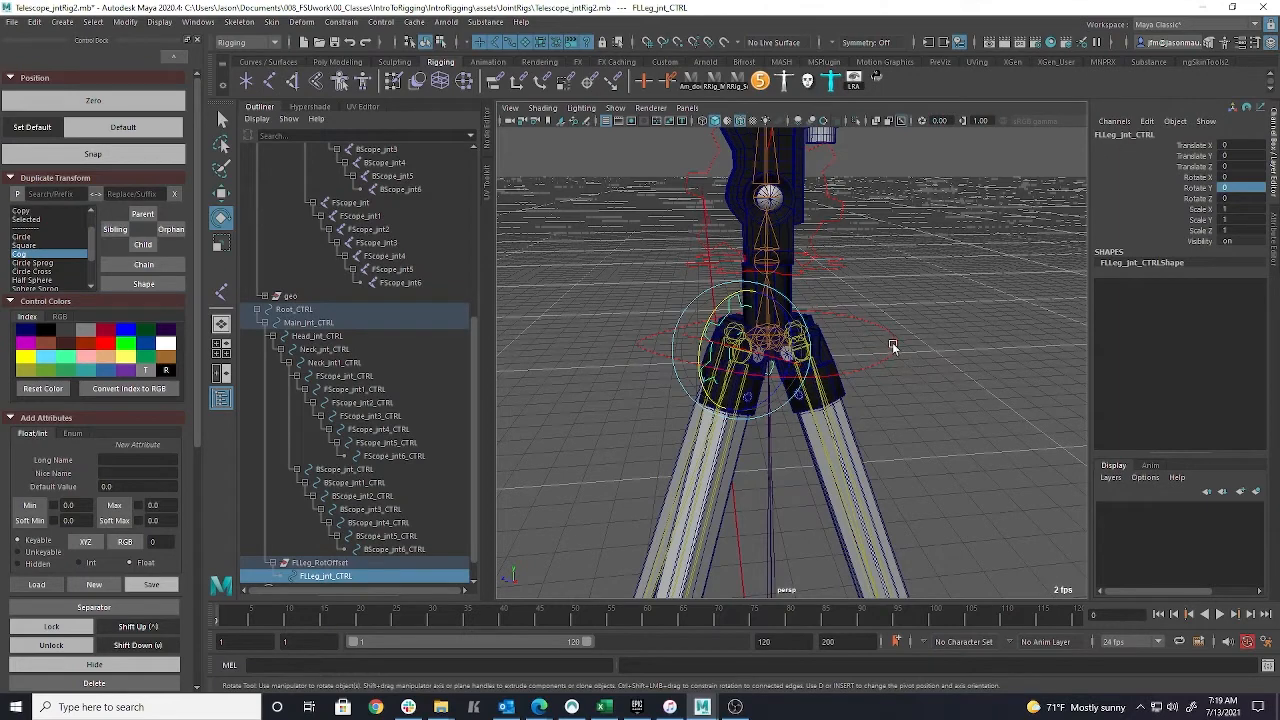
Create a cog control as a child of FRLeg_jnt and scale its CVs up beyond the leg bracket
click(881, 270)
alt+drag(927, 356, 883, 354)
alt+right_drag(883, 354, 726, 374)
click(780, 450)
alt+drag(726, 374, 880, 411)
key(F8)
scroll(383, 311, up, 7)
key(r)
alt+drag(880, 411, 817, 386)
key(F8)
Group the front right leg's cog control under FRLeg_jnt and rotate the group to 90 in X
click(289, 256)
key(ctrl+g)
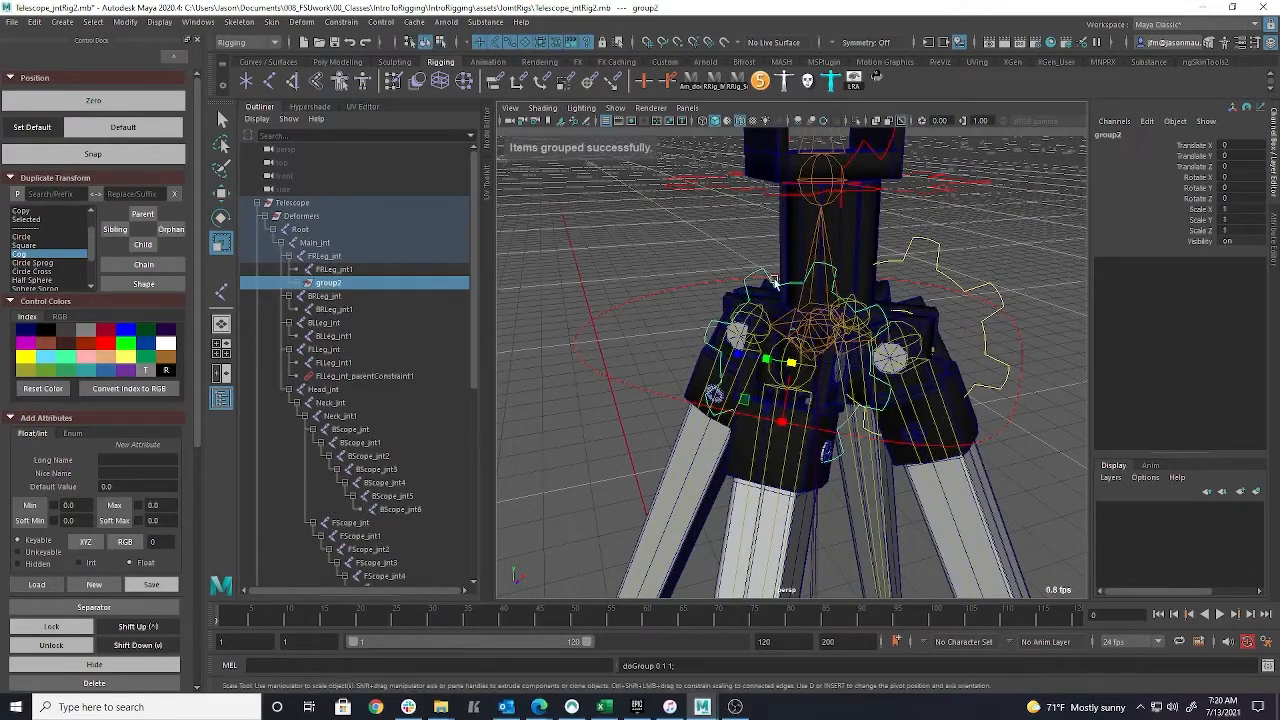
key(e)
drag(783, 363, 838, 370)
text(90)
key(Return)
alt+drag(880, 420, 800, 380)
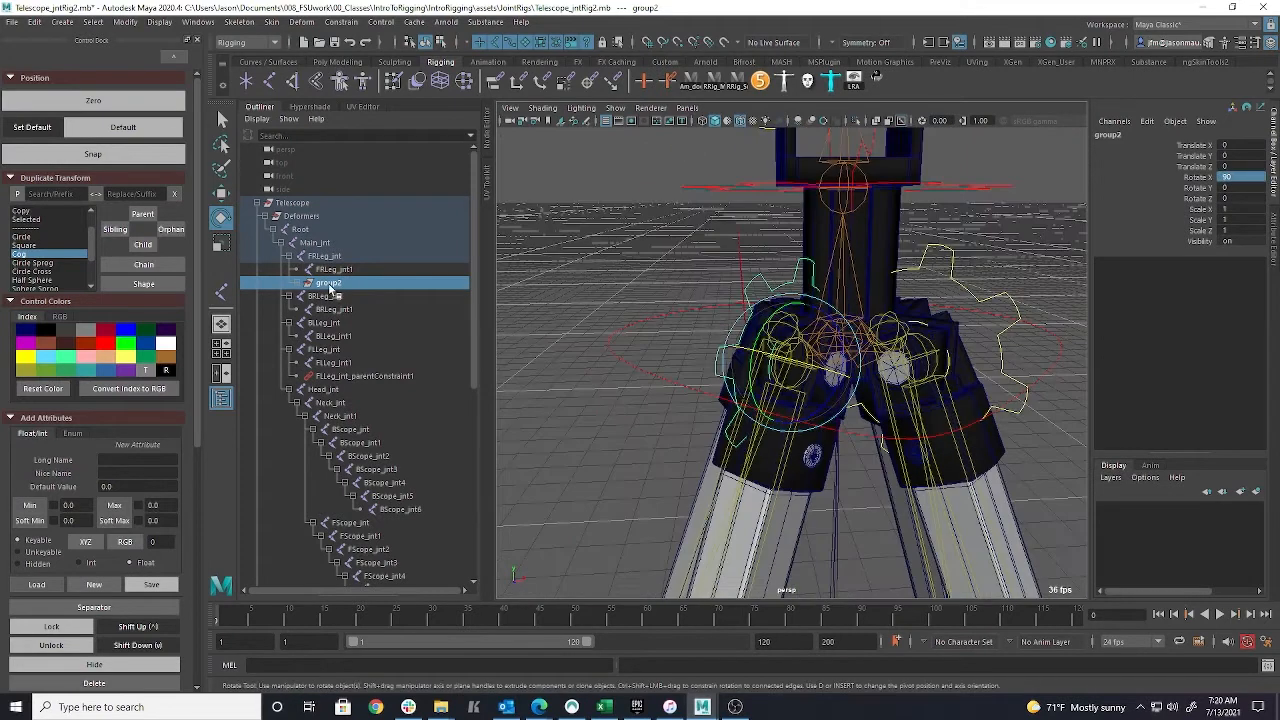
Rename the new group FRLeg_RotOffset and move it out of FRLeg_jnt to under Main_jnt_CTRL
double_click(334, 283)
text(FRLeg_RotOffset)
key(Return)
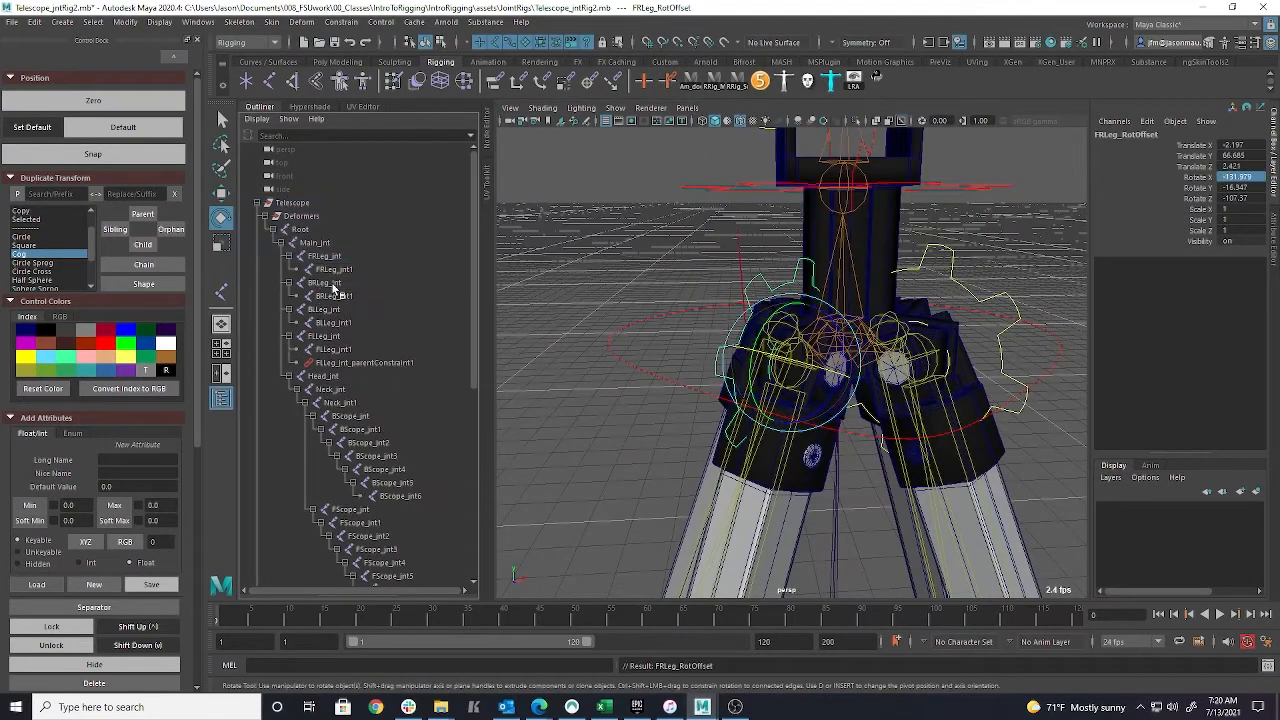
click(275, 231)
click(318, 536)
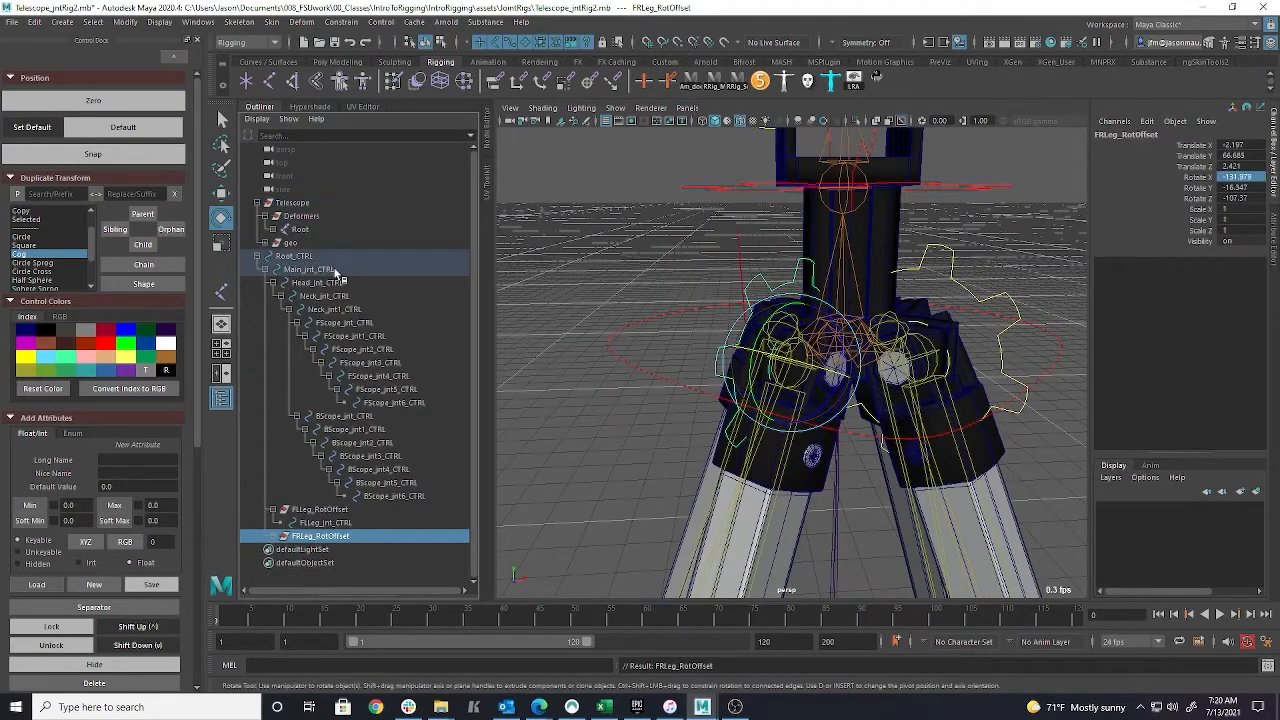
Parent-constrain FRLeg_jnt to FRLeg_jnt_CTRL
click(337, 549)
click(768, 283)
click(773, 284)
click(830, 294)
Create a cog control as a child of BRLeg_jnt and scale its CVs up beyond the leg bracket
alt+drag(830, 294, 783, 314)
click(730, 305)
click(686, 342)
click(142, 245)
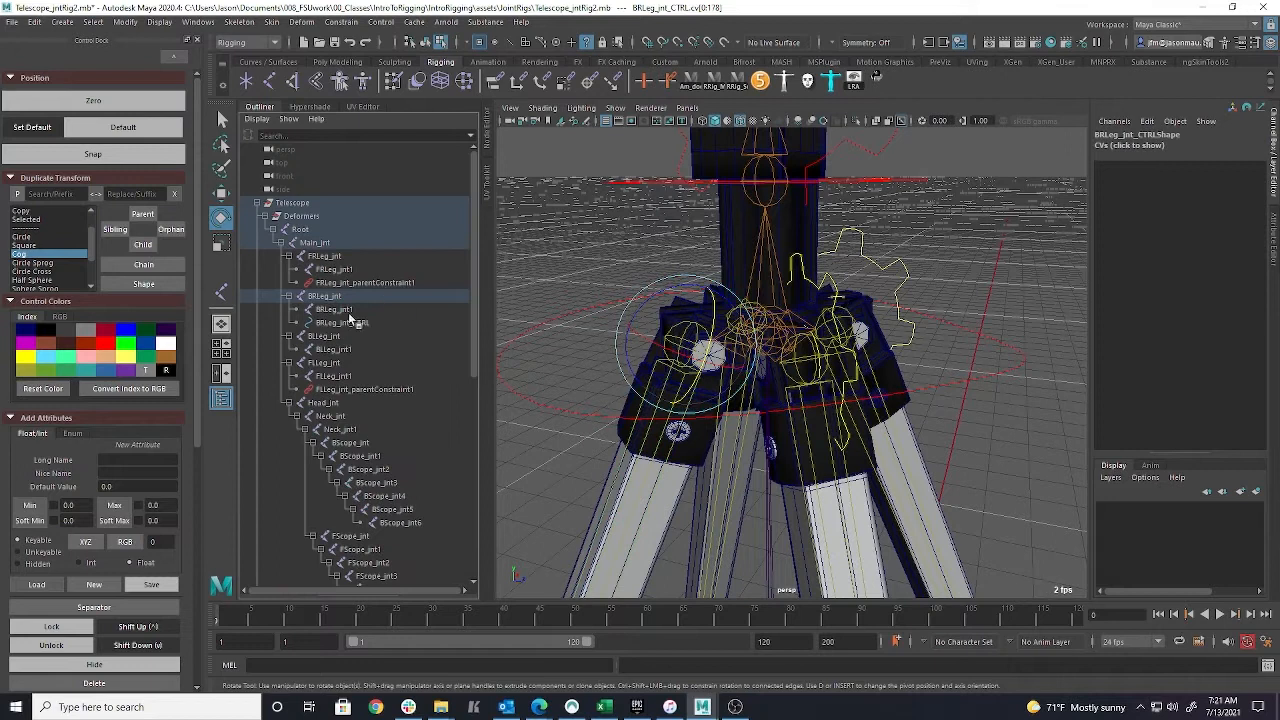
key(r)
drag(707, 353, 760, 350)
alt+drag(700, 340, 746, 330)
Return to object mode and group BRLeg_jnt_CTRL under BRLeg_jnt
click(666, 217)
key(F8)
key(ctrl+g)
Try renaming the unrotated group BRLeg_RotOffset and unparenting it, and undo both changes
text(BRLeg_RotOffset)
key(Return)
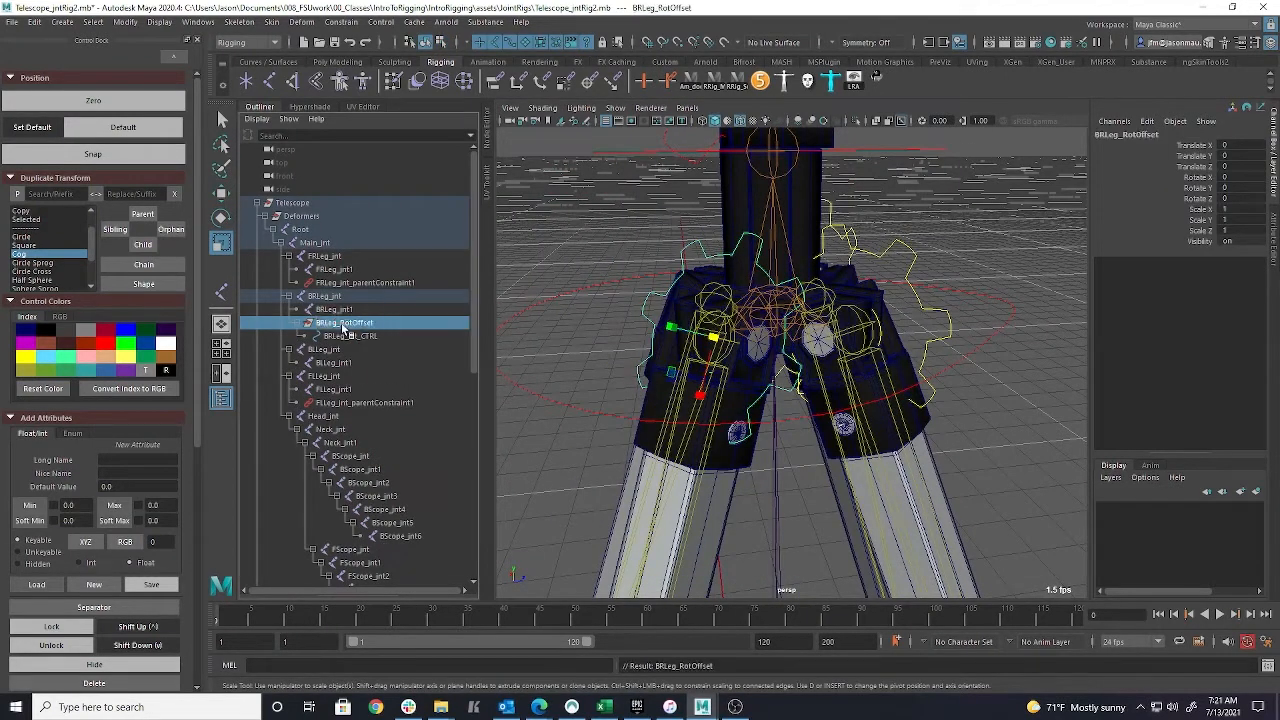
key(shift+p)
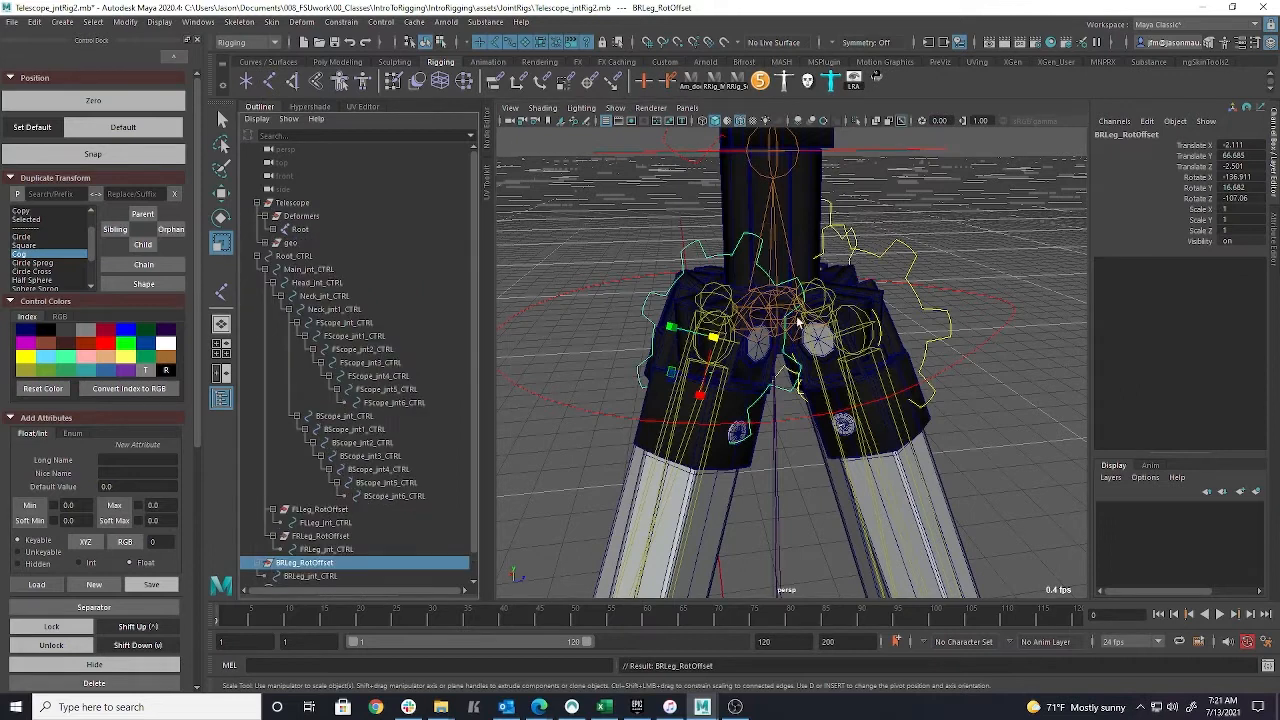
key(ctrl+z)
key(ctrl+z)
Rotate the back right leg's control group to -90 in X and rename it BRLeg_RotOffset
key(e)
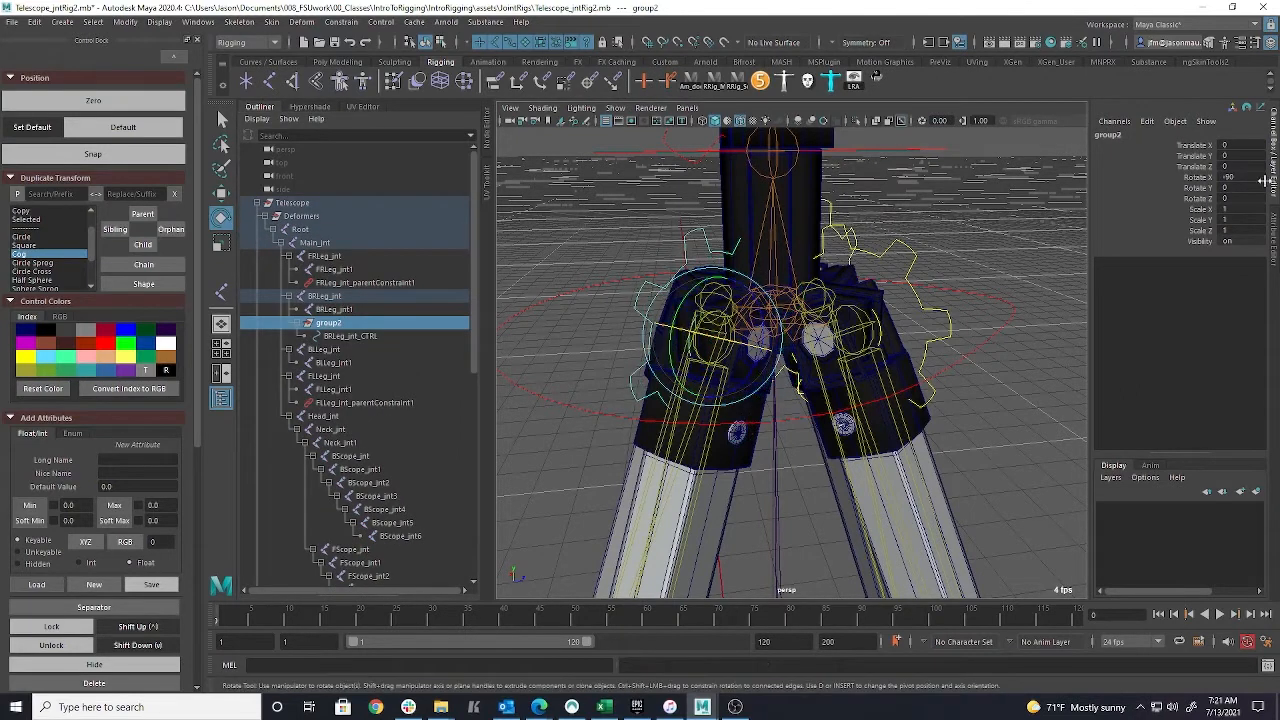
double_click(330, 323)
text(BRLeg_RotOffset)
key(Return)
Move BRLeg_RotOffset out of BRLeg_jnt to under Main_jnt_CTRL, and select its child BRLeg_jnt_CTRL
key(shift+p)
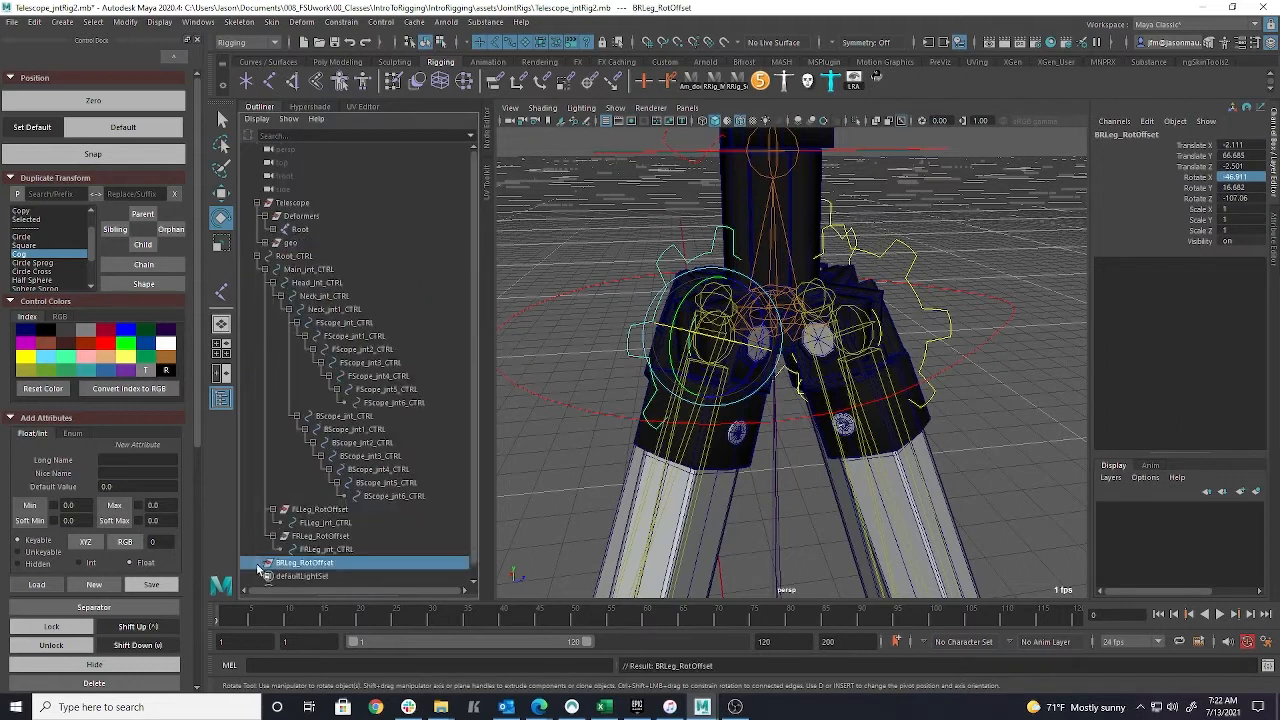
middle_drag(308, 540, 308, 243)
click(273, 549)
click(326, 562)
Create a cog control as a child of BLLeg_jnt and scale its CVs up beyond the leg bracket
click(900, 250)
alt+drag(700, 330, 930, 300)
click(700, 330)
click(154, 249)
key(r)
drag(704, 320, 824, 341)
Group BLLeg_jnt_CTRL under BLLeg_jnt and rotate the group to 90 in X
key(ctrl+g)
key(e)
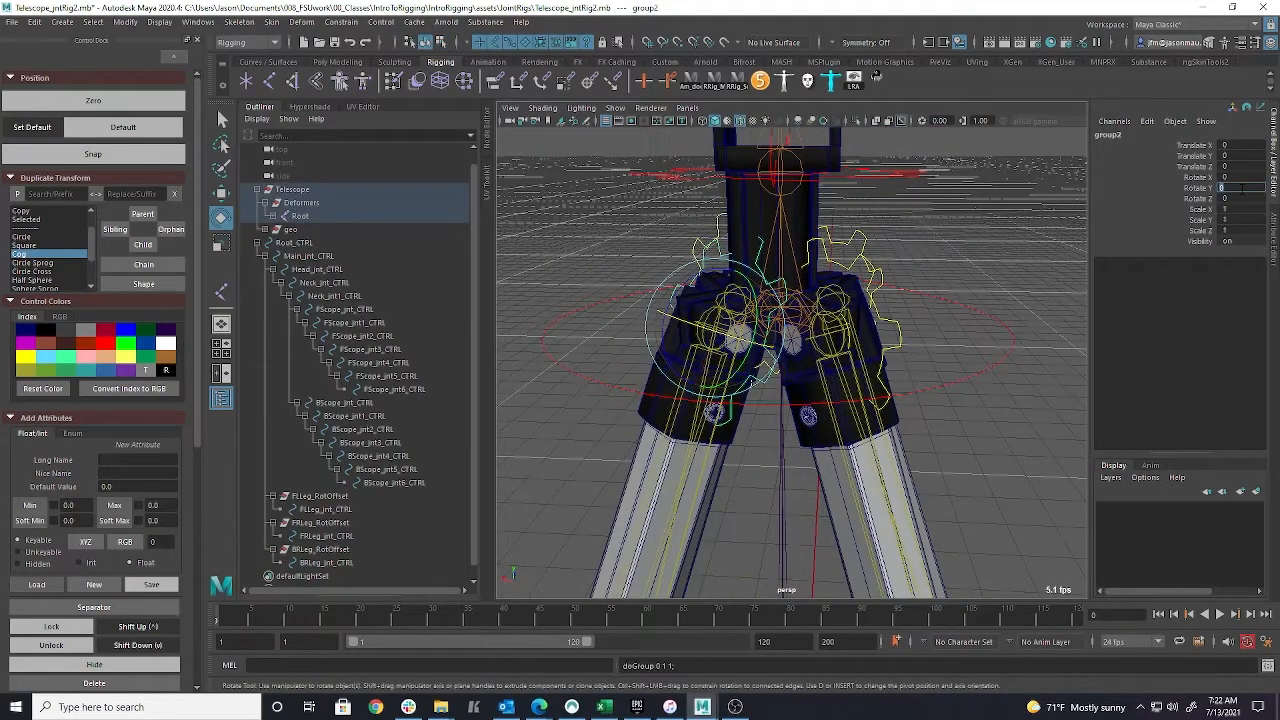
alt+drag(920, 224, 954, 212)
click(716, 222)
Expand the Root joint hierarchy and rename the back left leg's control group BLLeg_RotOffset
click(600, 250)
shift+click(272, 216)
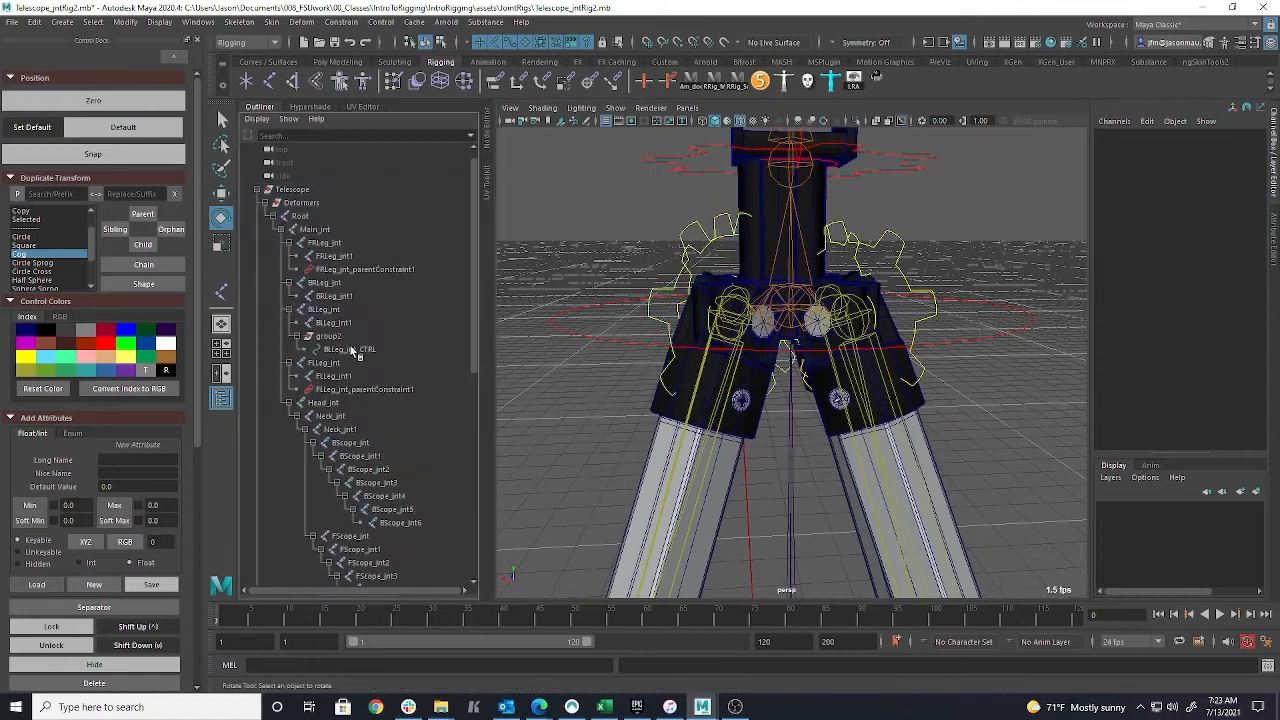
click(330, 337)
text(BLLeg_RotOffset)
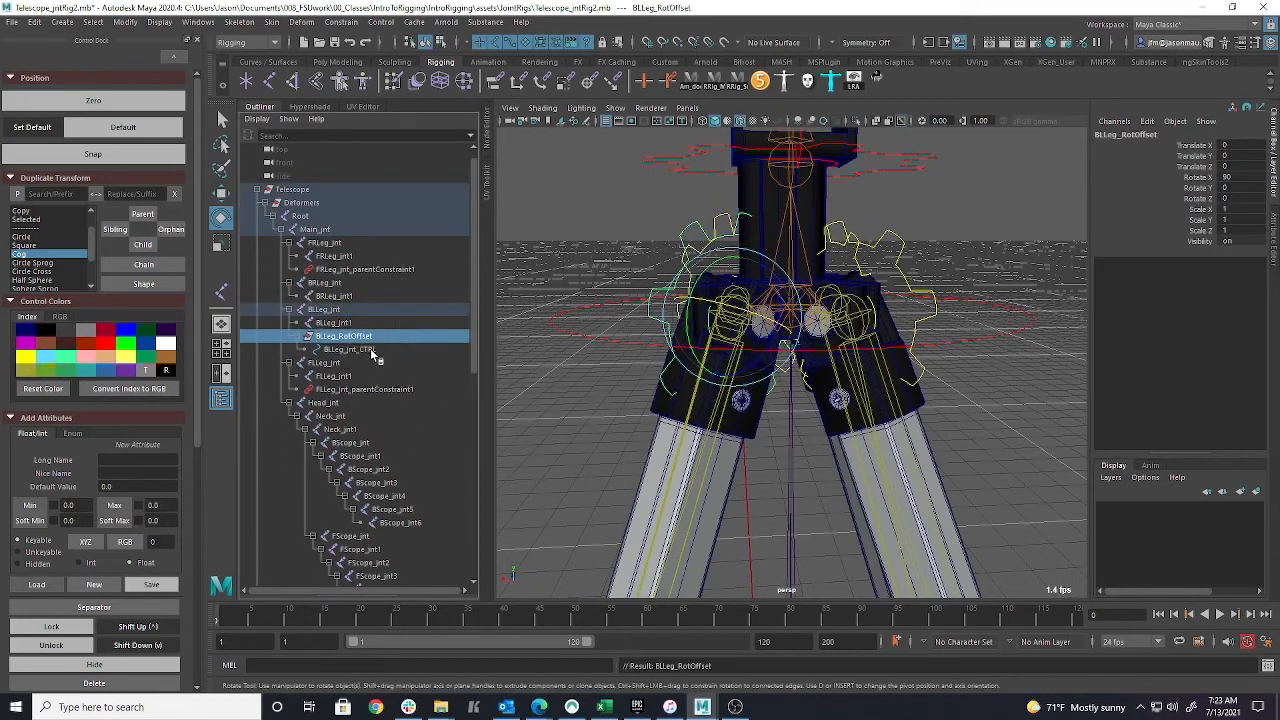
Move BLLeg_RotOffset under Main_jnt_CTRL, and lock the translate, rotate and scale channels of the leg rotation offset groups
key(Return)
middle_drag(327, 227, 327, 229)
ctrl+click(333, 522)
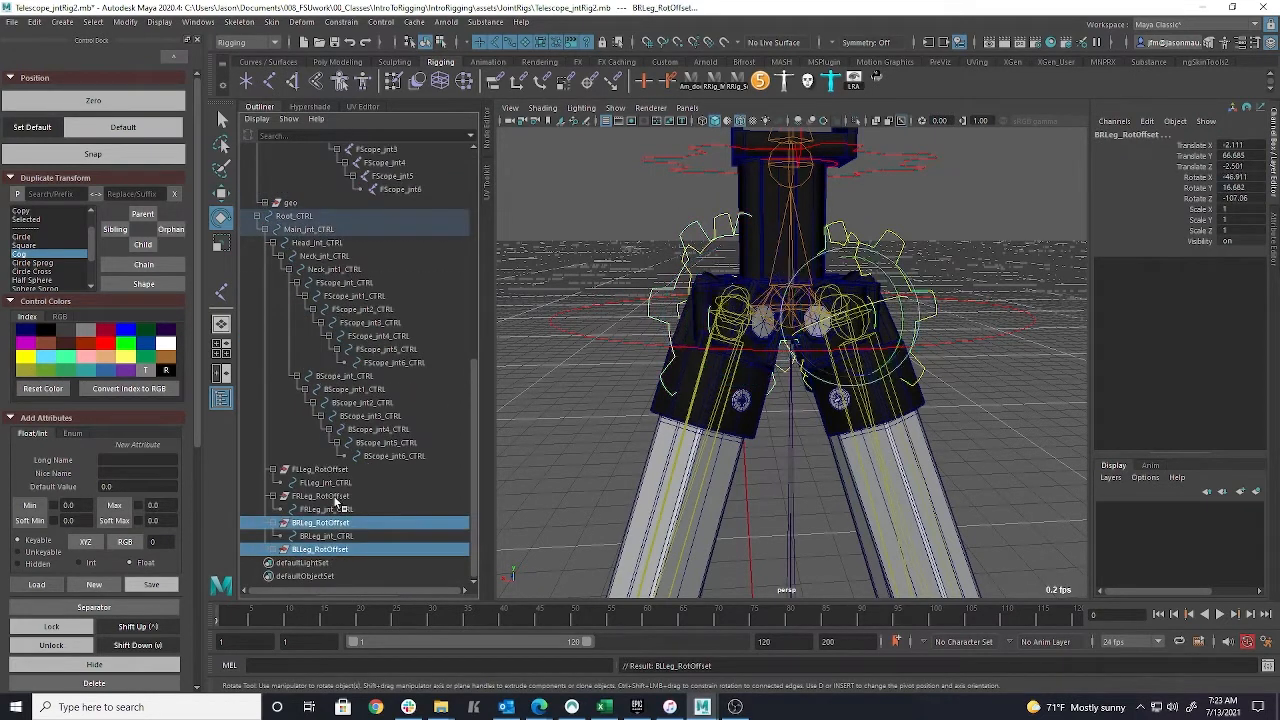
ctrl+click(334, 496)
drag(1205, 145, 1180, 229)
right_click(1170, 228)
click(1160, 511)
click(336, 525)
click(340, 550)
click(600, 395)
Parent-constrain BRLeg_jnt to BRLeg_jnt_CTRL
key(e)
alt+drag(640, 330, 689, 413)
click(693, 295)
click(689, 413)
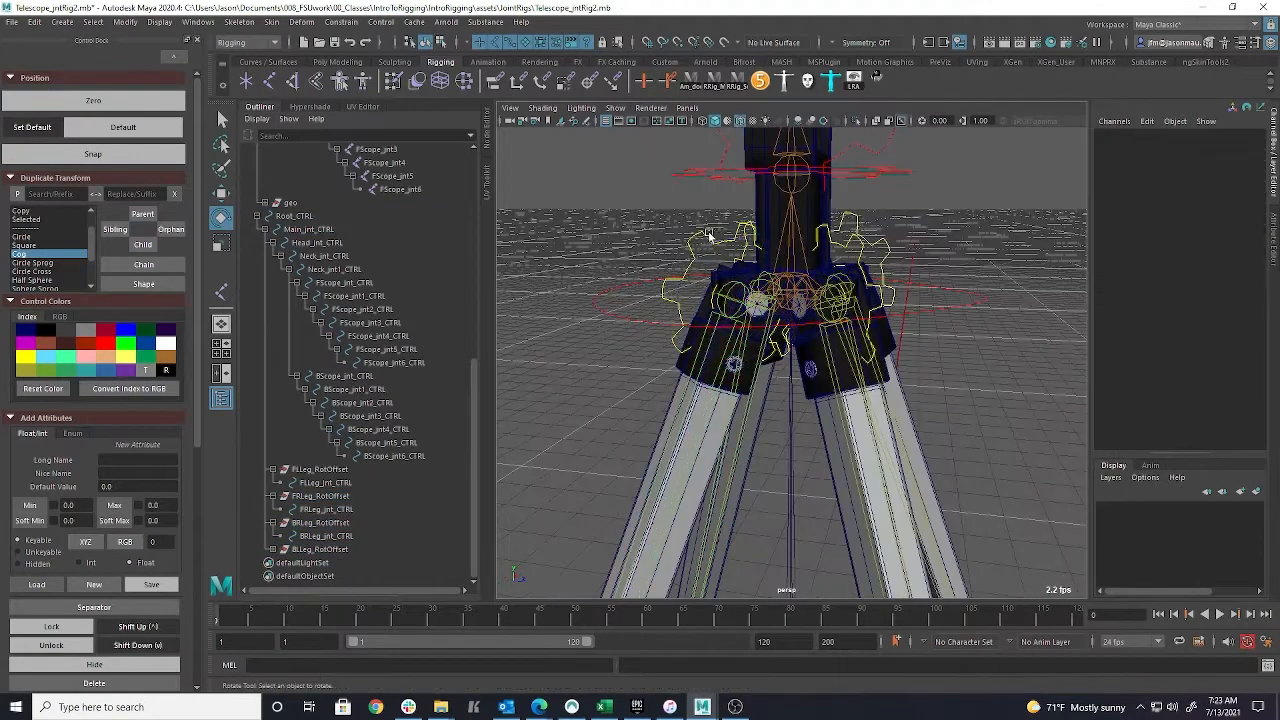
alt+drag(709, 240, 806, 249)
click(806, 249)
click(786, 330)
alt+drag(723, 409, 690, 340)
click(705, 335)
shift+click(720, 416)
click(344, 22)
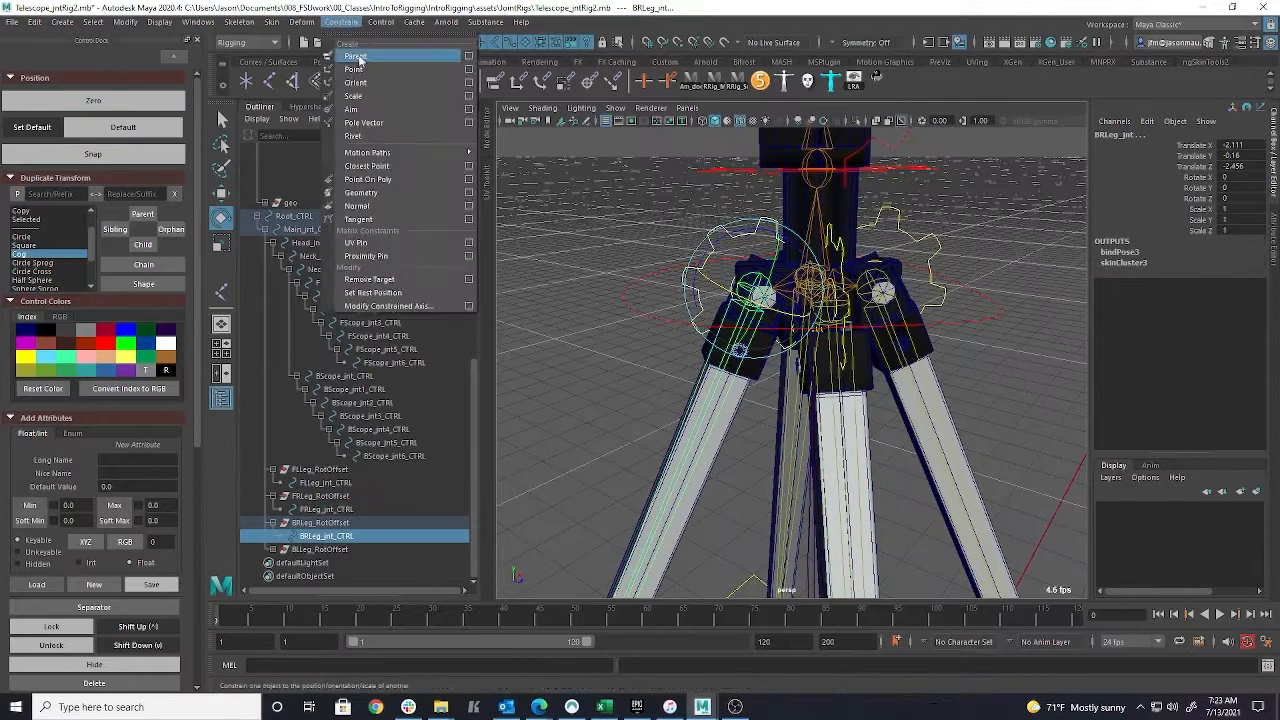
click(357, 57)
Parent-constrain BLLeg_jnt to BLLeg_jnt_CTRL
alt+drag(585, 225, 640, 290)
click(663, 246)
shift+click(668, 398)
click(344, 22)
click(357, 57)
key(ctrl+z)
Examine the whole telescope rig and its leg controls from several angles
alt+drag(720, 320, 880, 350)
click(680, 294)
alt+right_drag(800, 310, 740, 303)
alt+drag(740, 303, 860, 360)
alt+right_drag(860, 360, 822, 366)
alt+drag(822, 366, 877, 360)
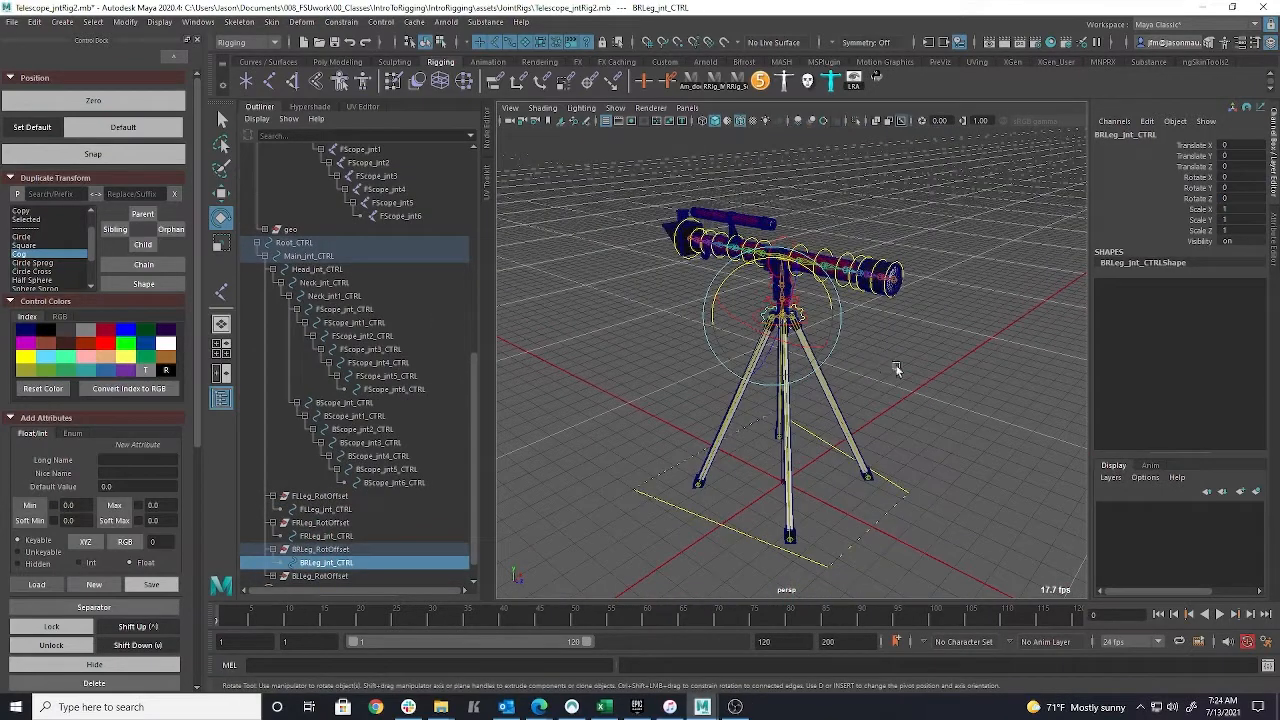
click(921, 365)
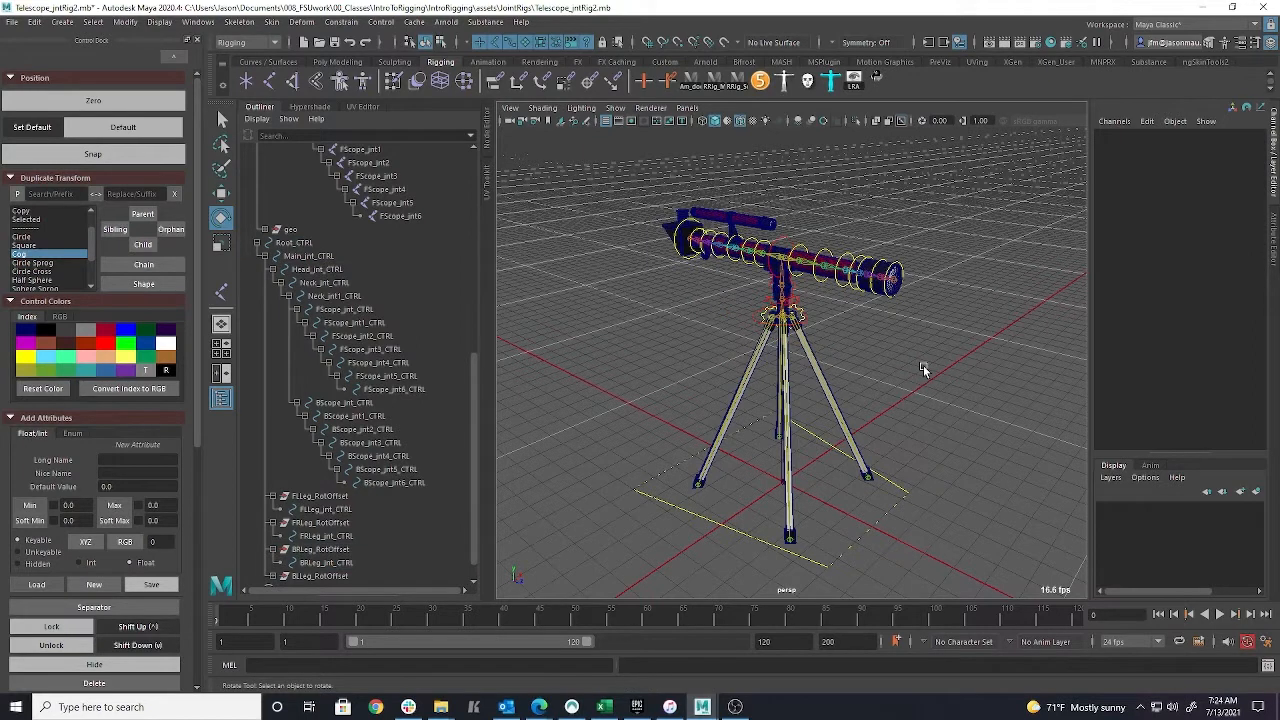
alt+drag(923, 368, 690, 405)
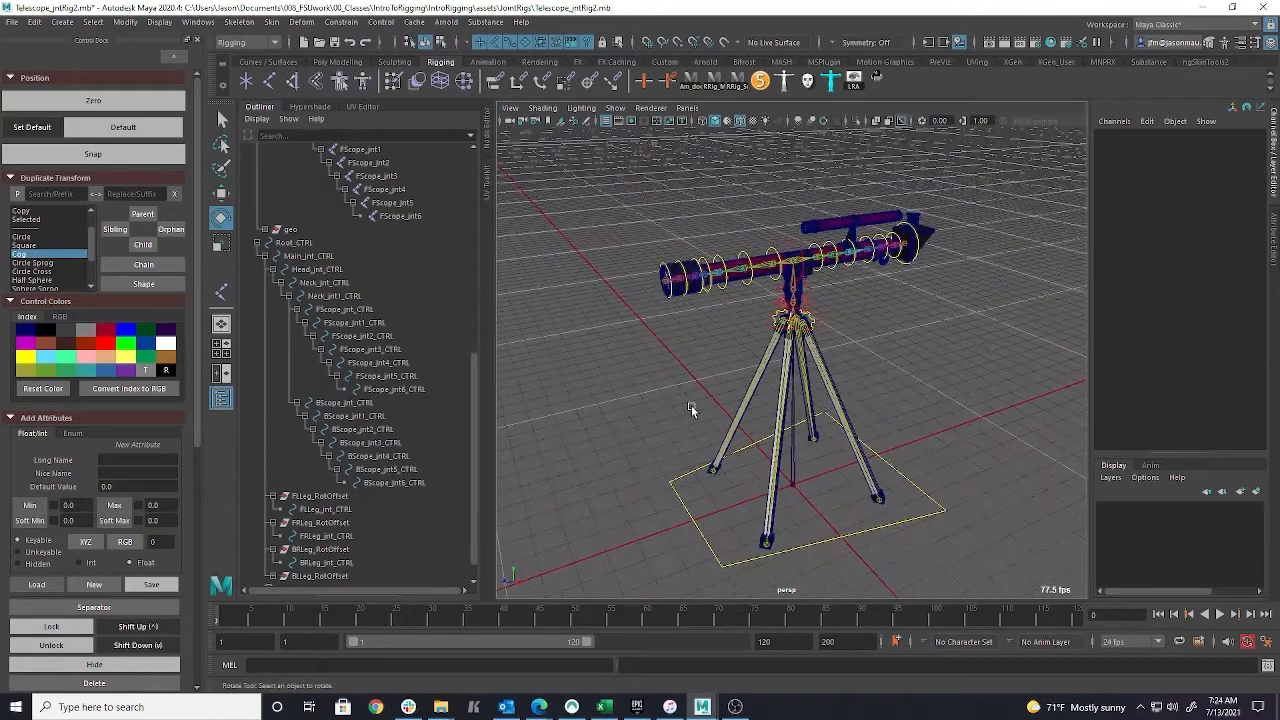
alt+right_drag(646, 406, 957, 455)
click(889, 347)
click(818, 350)
Parent-constrain Main_jnt to Main_jnt_CTRL
click(315, 255)
scroll(347, 252, up, 8)
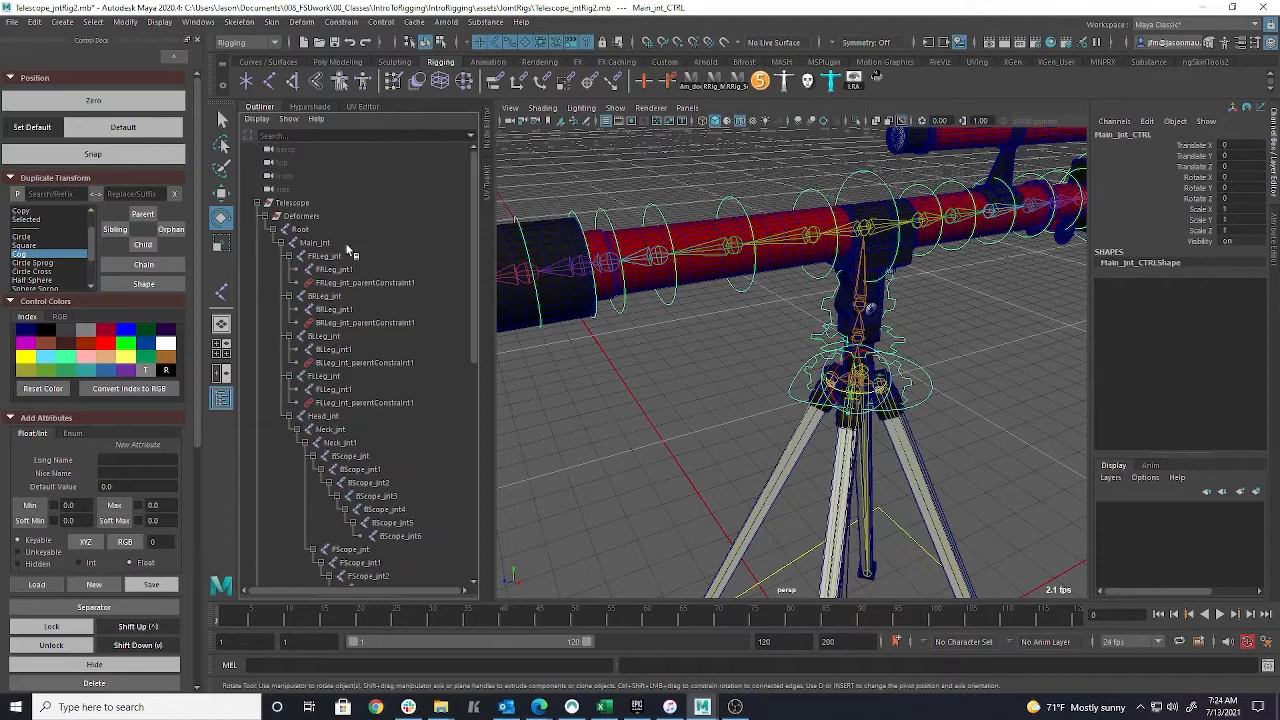
ctrl+click(322, 243)
click(342, 22)
click(360, 46)
Parent-constrain Head_jnt to Head_jnt_CTRL
scroll(403, 243, down, 5)
click(320, 482)
ctrl+click(340, 205)
click(346, 22)
click(364, 50)
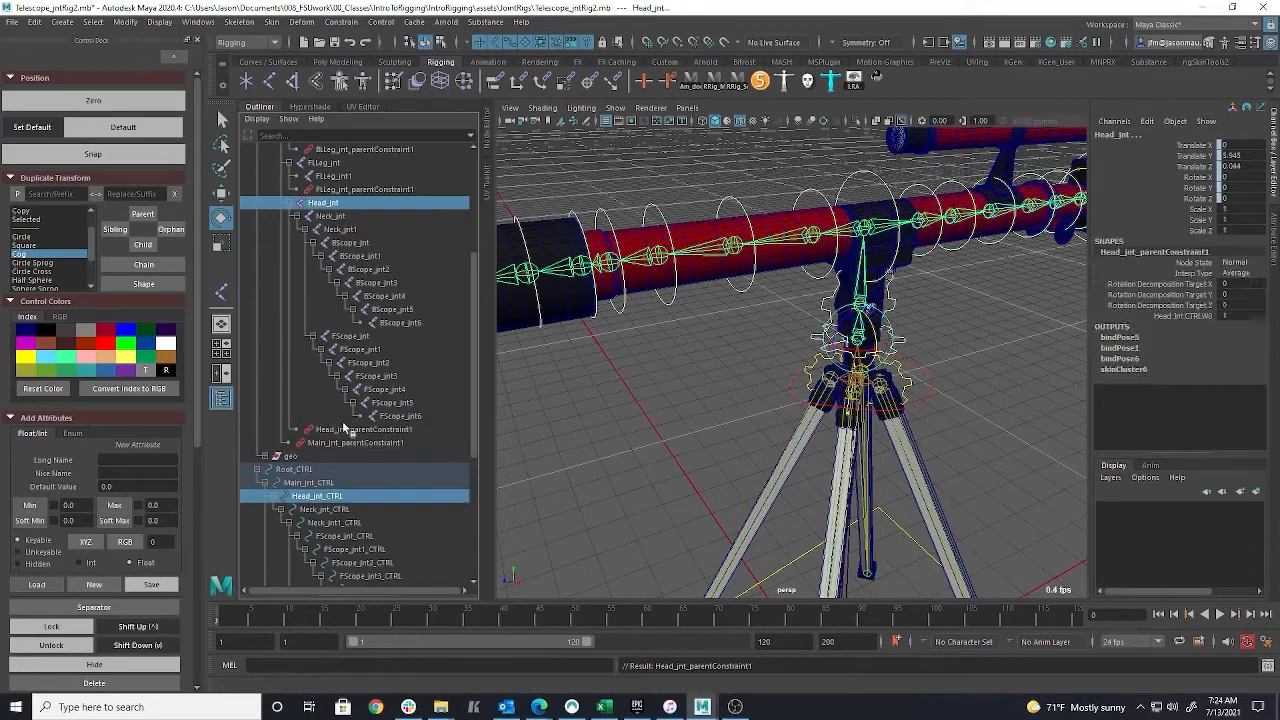
Parent-constrain Neck_jnt and Neck_jnt1 to their matching controls, Neck_jnt_CTRL and Neck_jnt1_CTRL
click(324, 509)
ctrl+click(335, 215)
click(342, 22)
click(364, 48)
click(334, 536)
ctrl+click(340, 229)
click(356, 58)
Parent-constrain FScope_jnt to FScope_jnt_CTRL
click(346, 562)
ctrl+click(352, 336)
click(342, 22)
click(358, 58)
Rotate FScope_jnt_CTRL to test the front scope constraint, and undo the rotation
scroll(389, 343, down, 3)
click(362, 483)
ctrl+click(370, 252)
click(369, 244)
click(330, 456)
click(354, 469)
drag(794, 208, 777, 246)
key(ctrl+z)
Parent-constrain FScope_jnt1, FScope_jnt2 and FScope_jnt3 each to its matching control
click(355, 483)
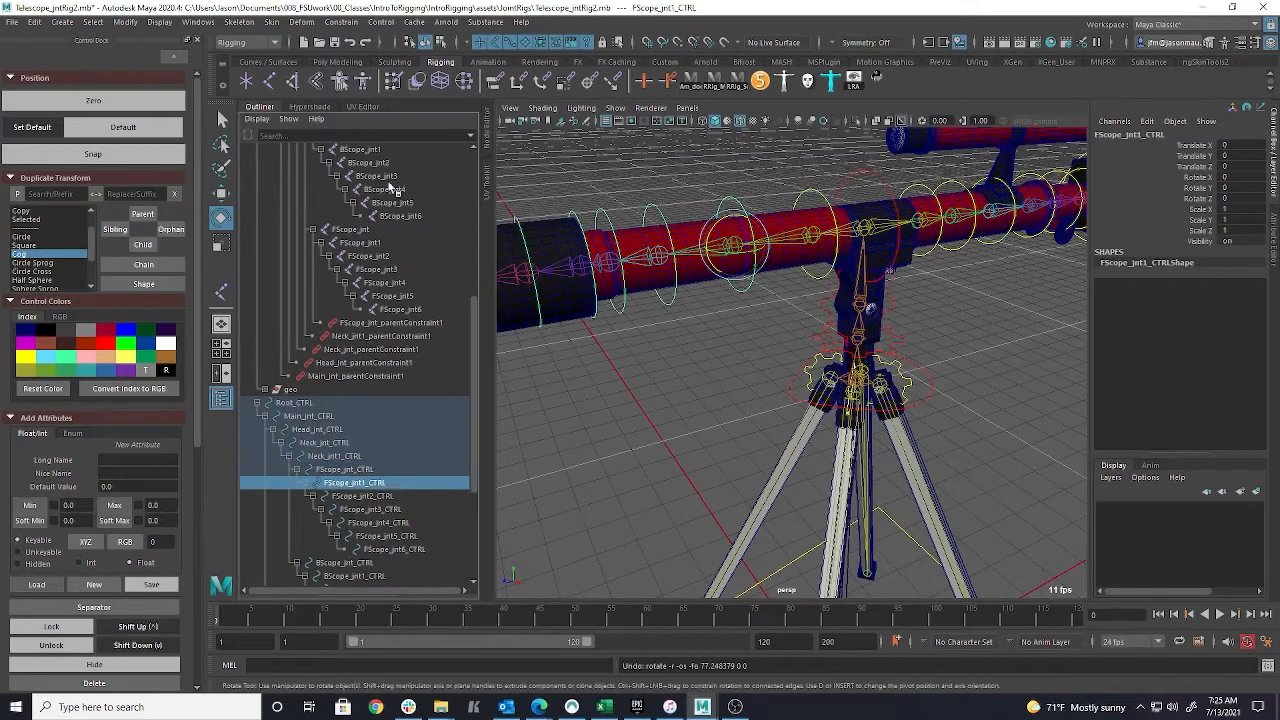
ctrl+click(369, 243)
key(g)
click(362, 509)
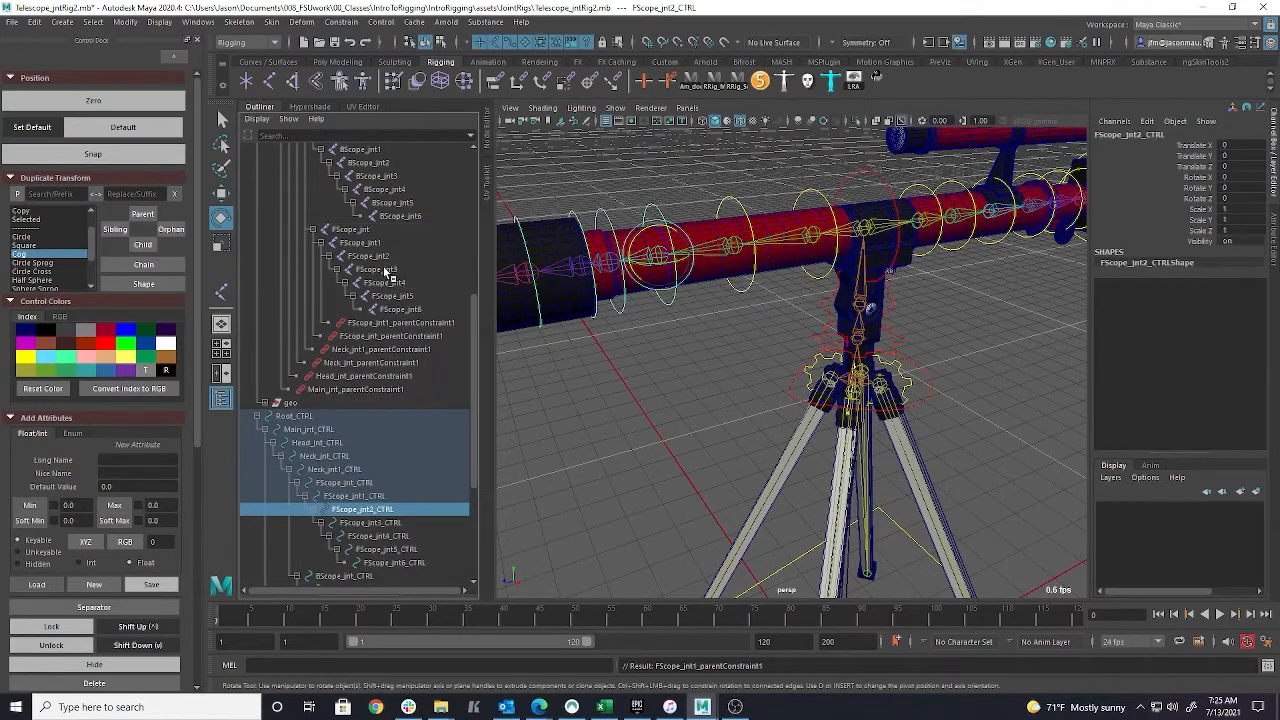
ctrl+click(375, 256)
key(g)
click(384, 536)
ctrl+click(376, 269)
key(g)
Parent-constrain FScope_jnt4, FScope_jnt5 and FScope_jnt6 each to its matching control
scroll(377, 565, down, 3)
click(378, 456)
ctrl+click(386, 176)
click(398, 483)
ctrl+click(394, 190)
key(g)
click(394, 509)
ctrl+click(400, 203)
key(g)
Collapse the FScope joint and control branches, and parent-constrain BScope_jnt to BScope_jnt_CTRL
scroll(425, 352, up, 3)
click(313, 229)
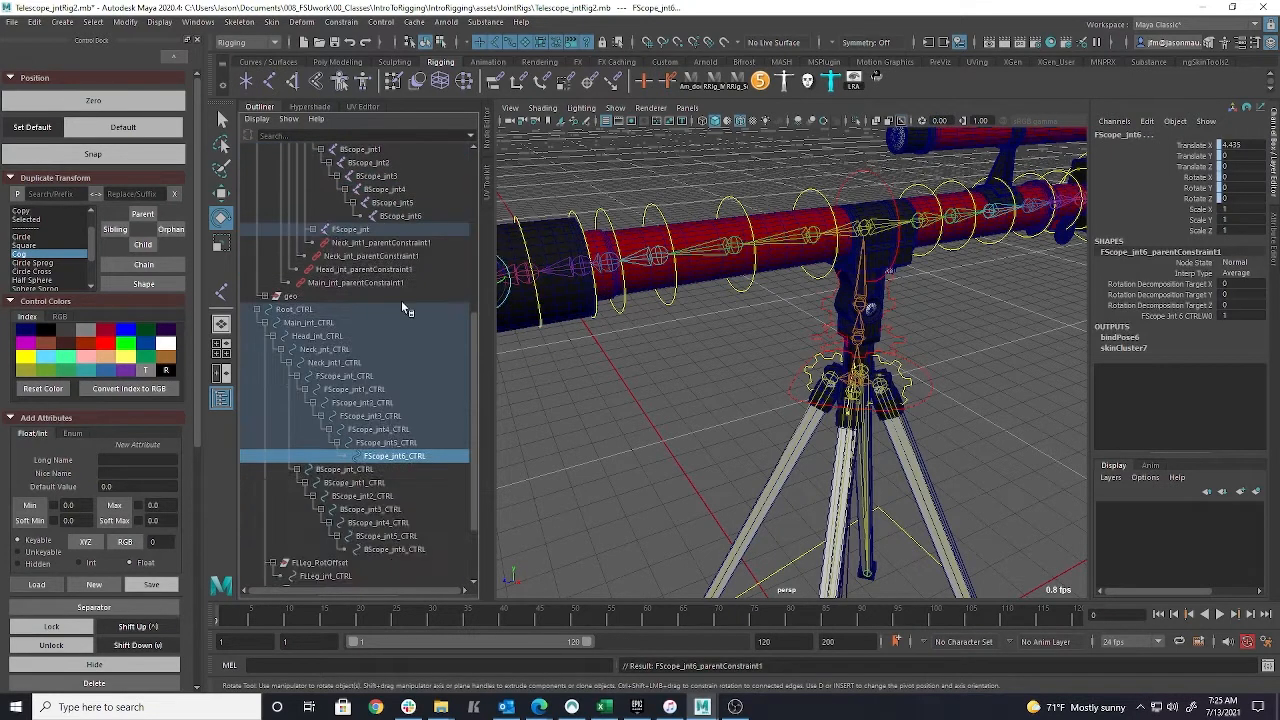
scroll(401, 300, up, 2)
scroll(374, 486, down, 2)
click(296, 376)
click(356, 390)
scroll(356, 380, up, 2)
ctrl+click(351, 243)
key(g)
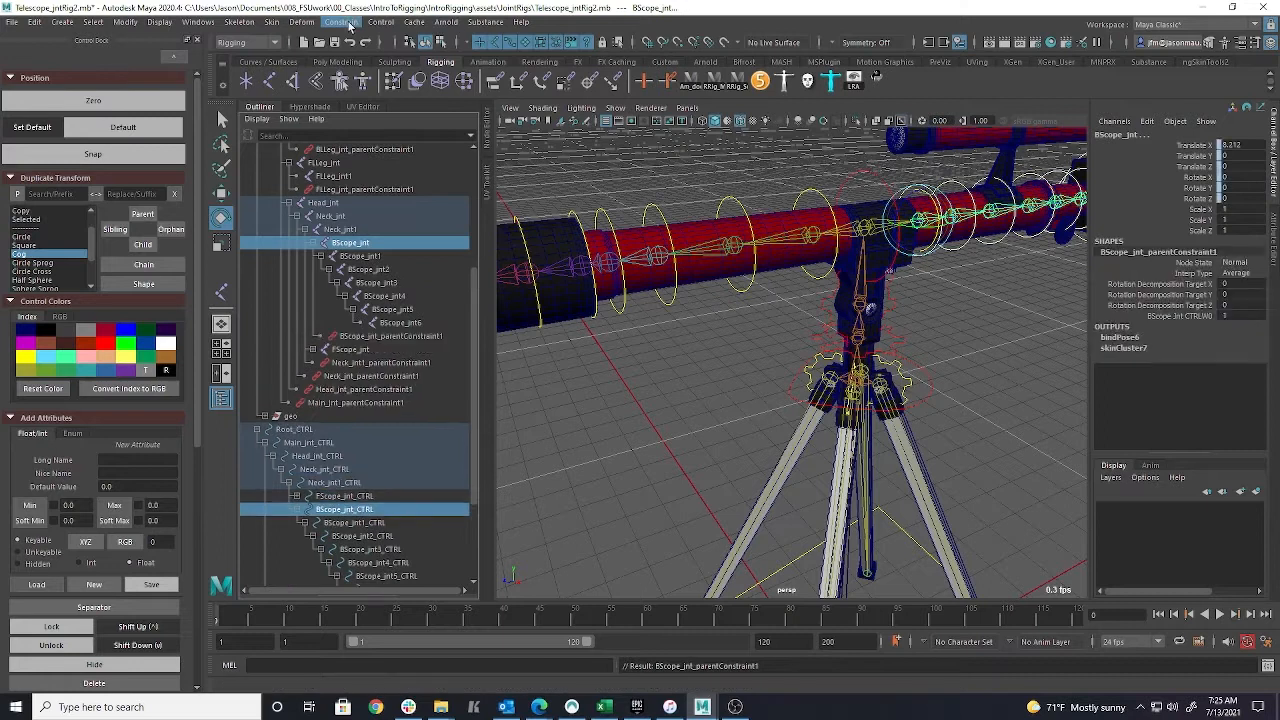
Parent-constrain BScope_jnt1, BScope_jnt2 and BScope_jnt3 each to its matching control
click(354, 522)
ctrl+click(360, 256)
key(g)
click(362, 549)
ctrl+click(368, 269)
key(g)
click(370, 576)
ctrl+click(385, 283)
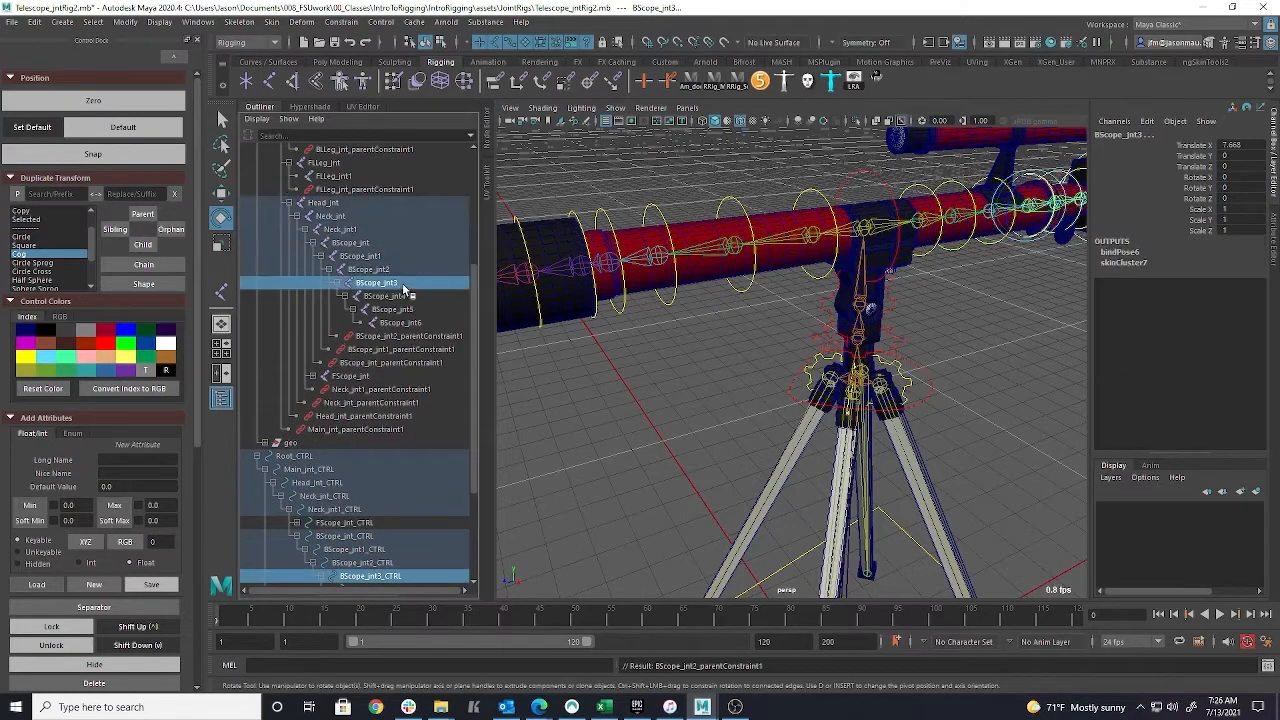
key(g)
Parent-constrain BScope_jnt4, BScope_jnt5 and BScope_jnt6 each to its matching control
scroll(405, 350, down, 3)
click(382, 496)
ctrl+click(400, 189)
key(g)
click(390, 523)
ctrl+click(408, 203)
key(g)
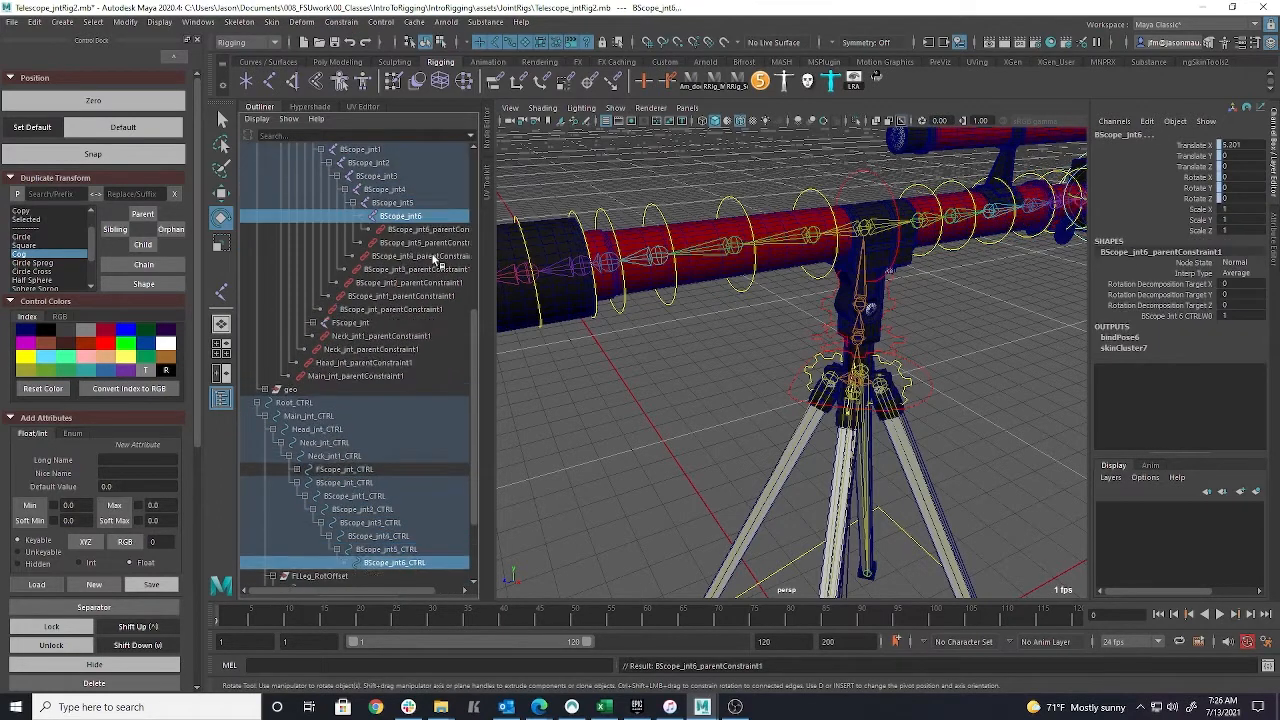
Move Root_CTRL freely to test whether the rig follows it, and undo the move
scroll(414, 270, up, 4)
scroll(920, 308, down, 5)
click(786, 586)
key(w)
drag(819, 567, 838, 420)
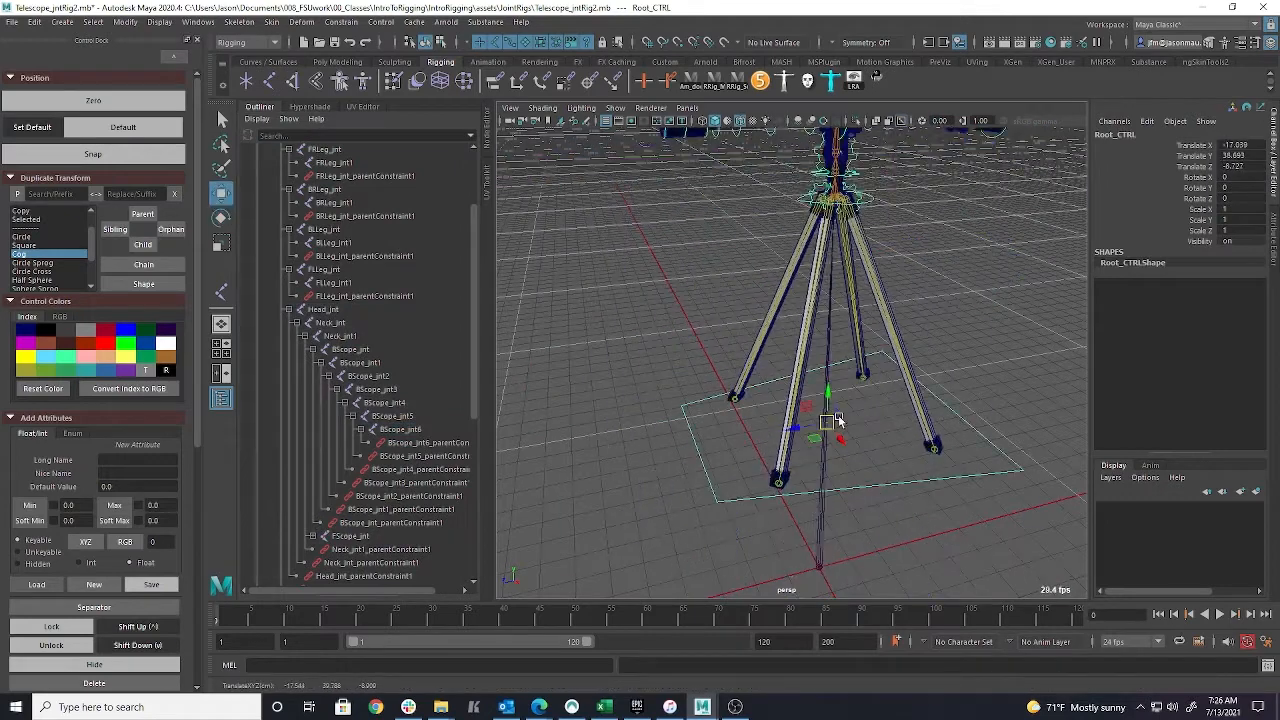
key(ctrl+z)
Collapse the Head_jnt branch and parent-constrain Root to Root_CTRL
scroll(886, 417, down, 5)
click(289, 309)
scroll(365, 340, up, 3)
ctrl+click(300, 229)
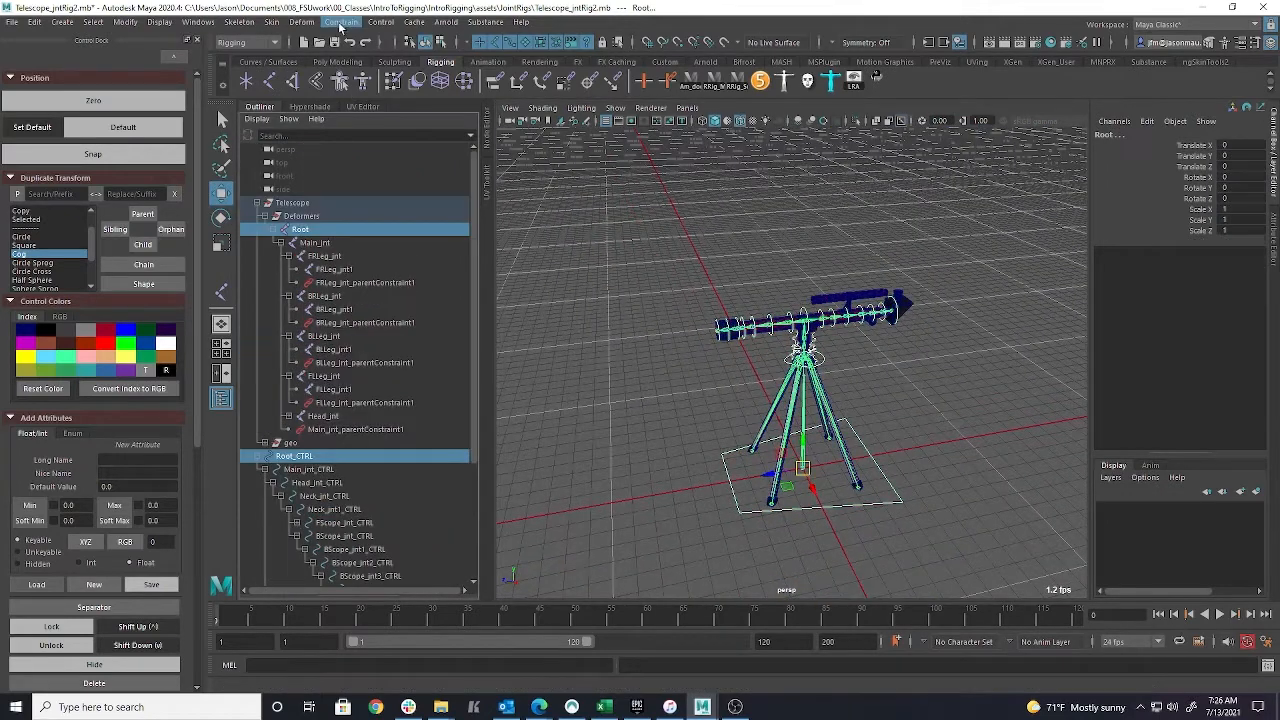
key(g)
Move Root_CTRL and Main_jnt_CTRL freely in the viewport to test how the telescope follows them
click(754, 511)
drag(802, 468, 640, 330)
alt+drag(640, 330, 560, 390)
click(777, 323)
alt+drag(560, 390, 904, 354)
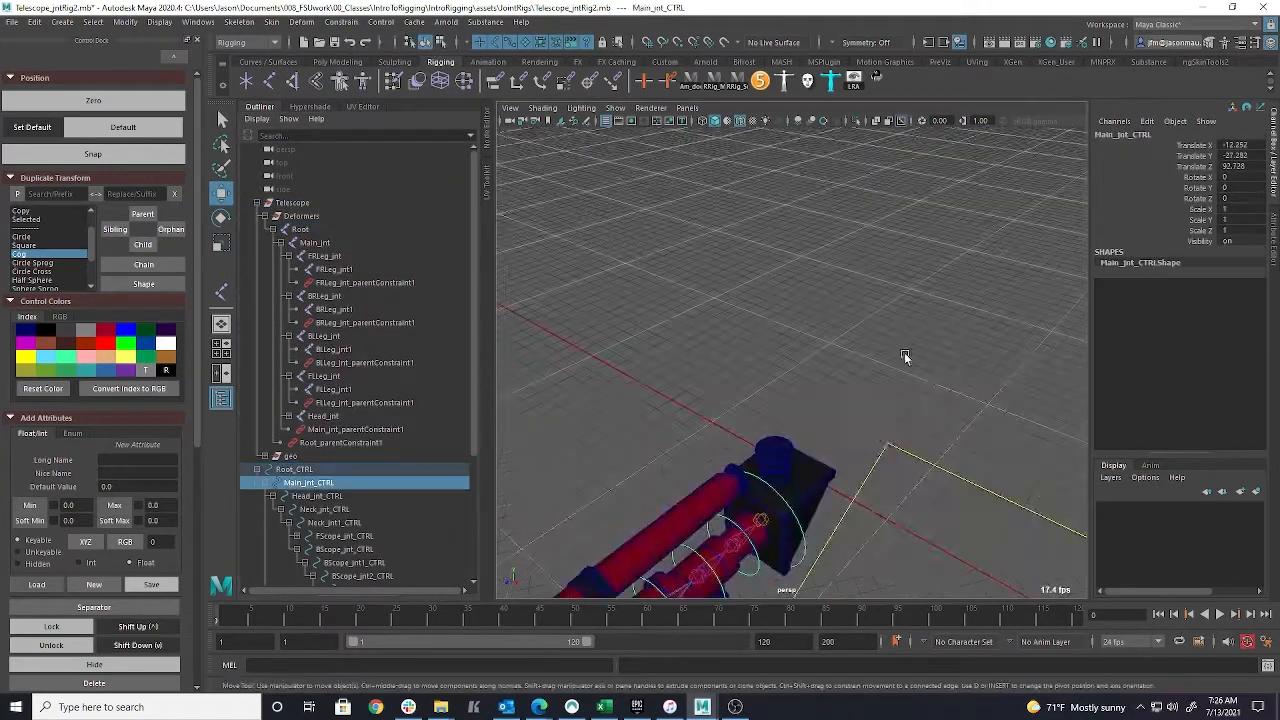
Try rotating the rig controls in the viewport, and undo the test changes
key(a)
click(740, 330)
key(e)
click(813, 426)
drag(752, 327, 814, 337)
key(ctrl+z)
key(ctrl+z)
Select Head_jnt_CTRL, rotate it freely to test the head's movement, and undo the rotation
key(f)
scroll(853, 292, down, 6)
click(838, 352)
click(803, 310)
key(ctrl+z)
key(a)
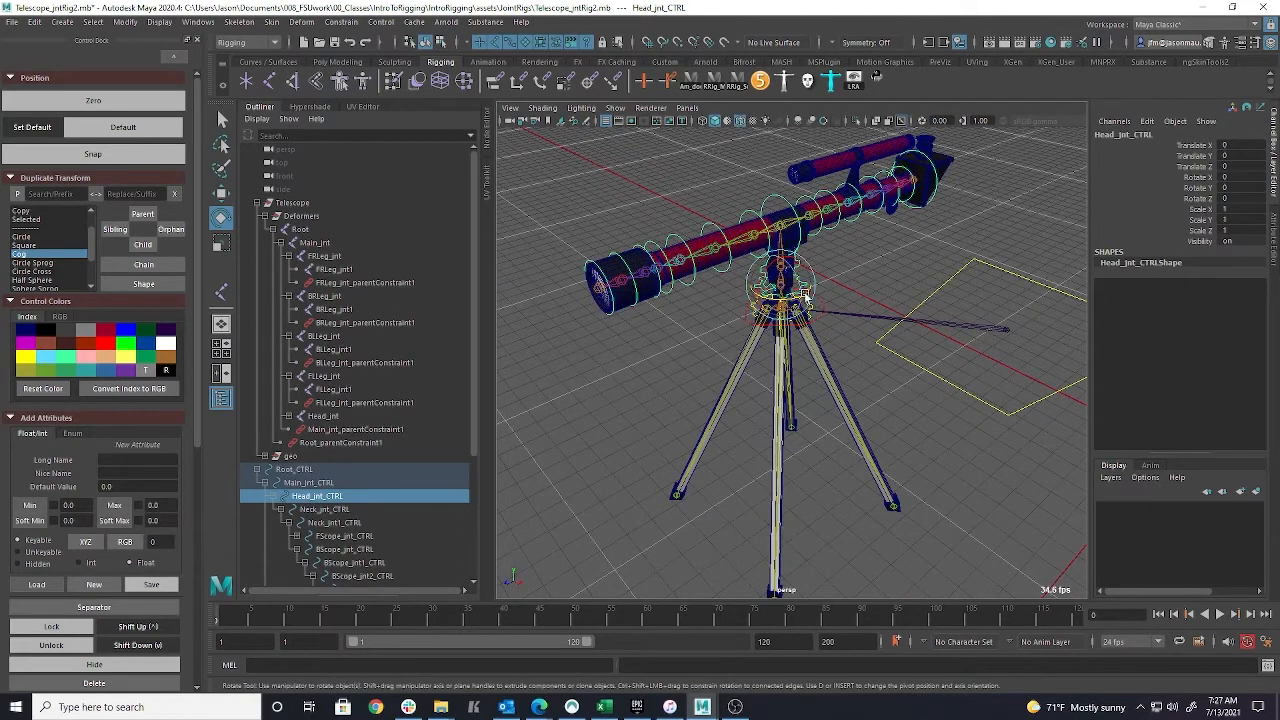
alt+right_drag(688, 355, 886, 357)
alt+drag(886, 357, 788, 350)
drag(780, 236, 760, 262)
alt+drag(623, 280, 562, 271)
key(ctrl+z)
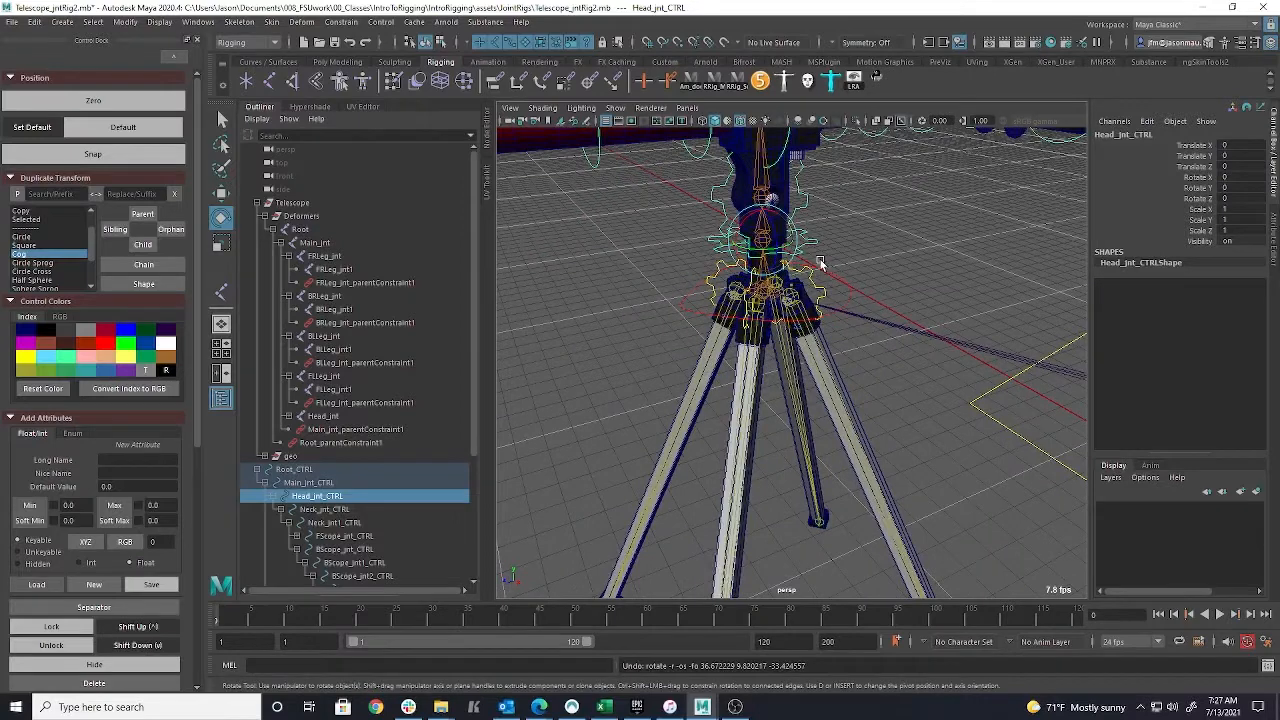
Reselect Head_jnt_CTRL, rotate it to about -80, -14 and -10 in X, Y and Z, and undo the rotation
alt+drag(708, 305, 828, 338)
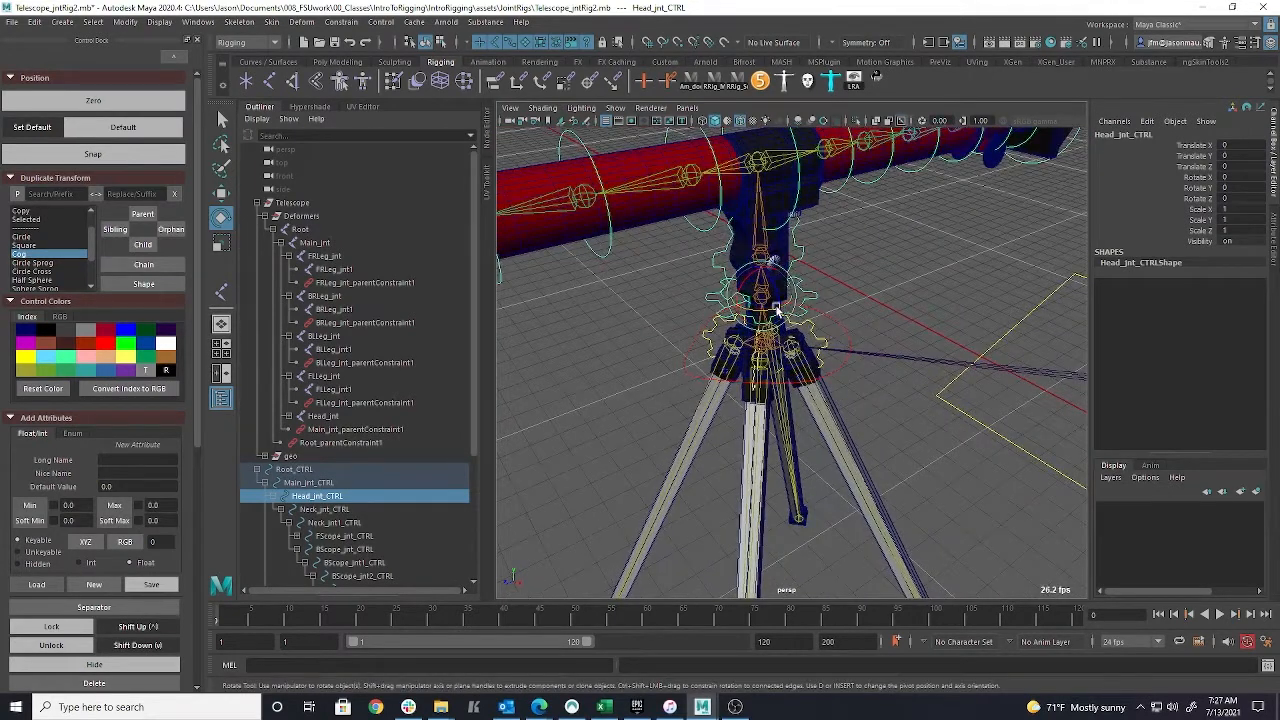
click(871, 264)
click(812, 299)
mouse_move(757, 298)
mouse_down()
mouse_move(790, 302)
mouse_move(722, 285)
mouse_move(780, 291)
mouse_up()
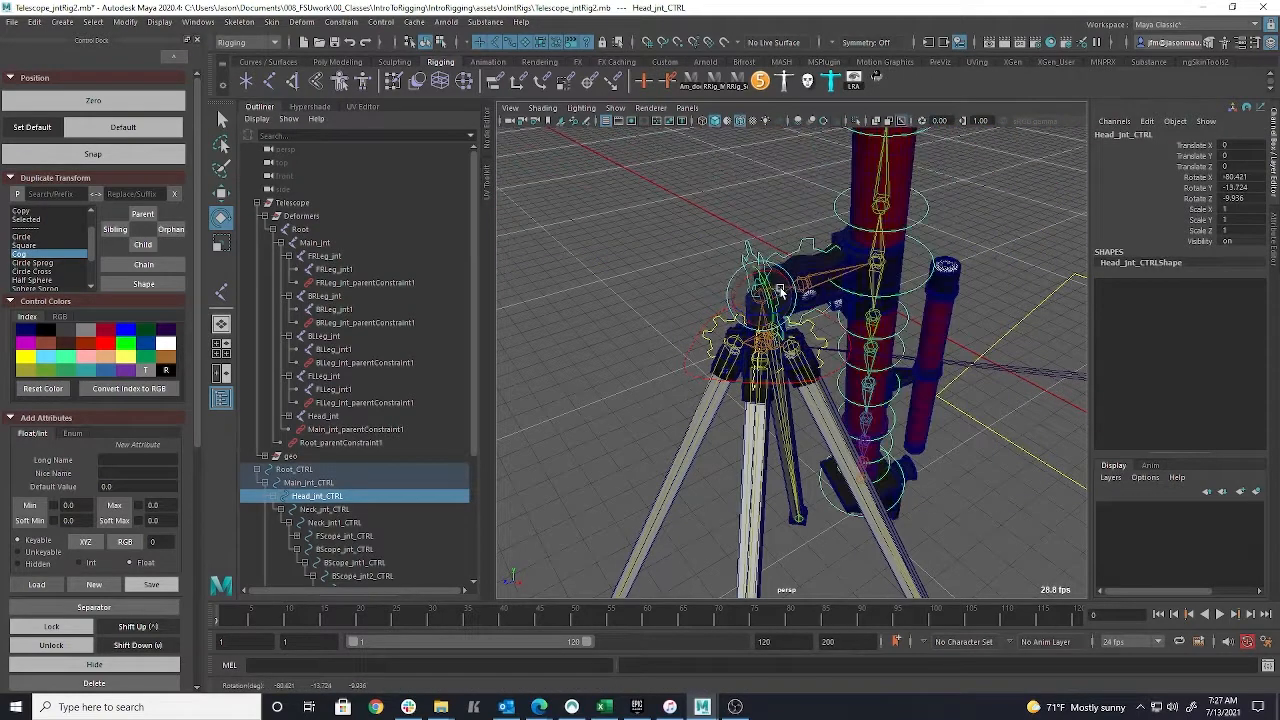
key(ctrl+z)
Lock all translate and scale channels plus Rotate X and Rotate Z on Head_jnt_CTRL, and reselect the control
alt+drag(926, 321, 808, 322)
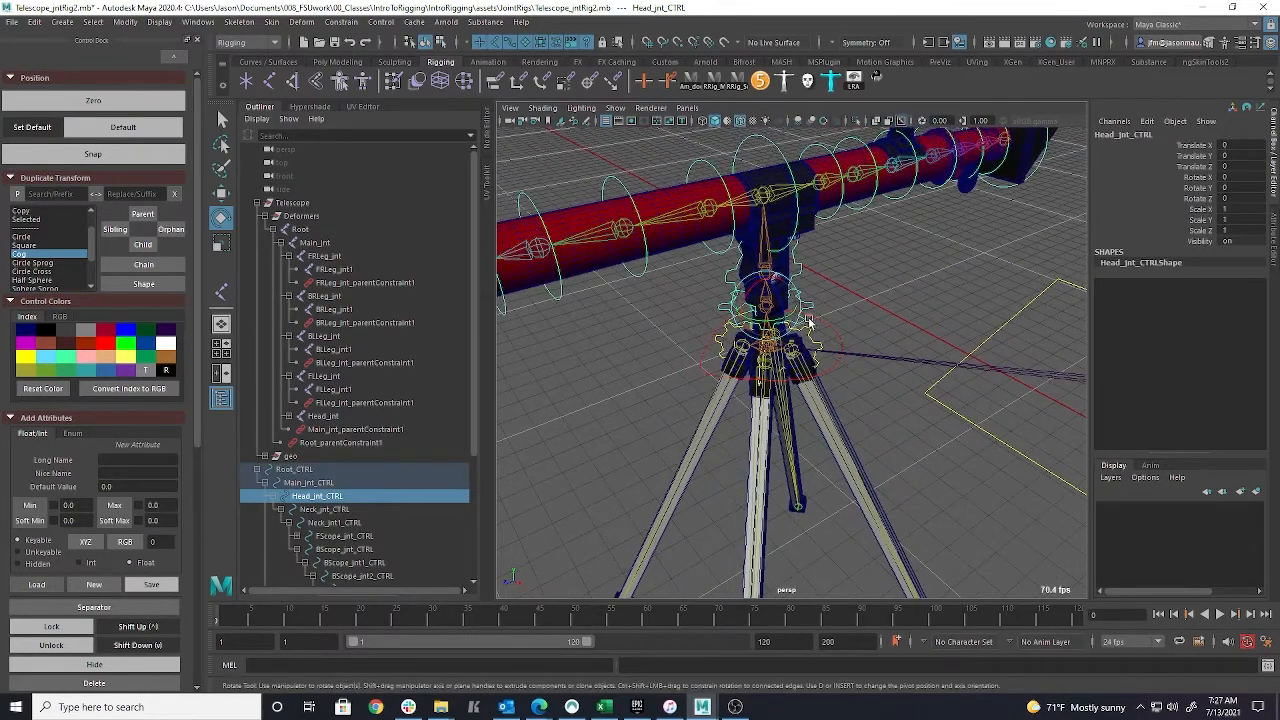
key(w)
click(1206, 146)
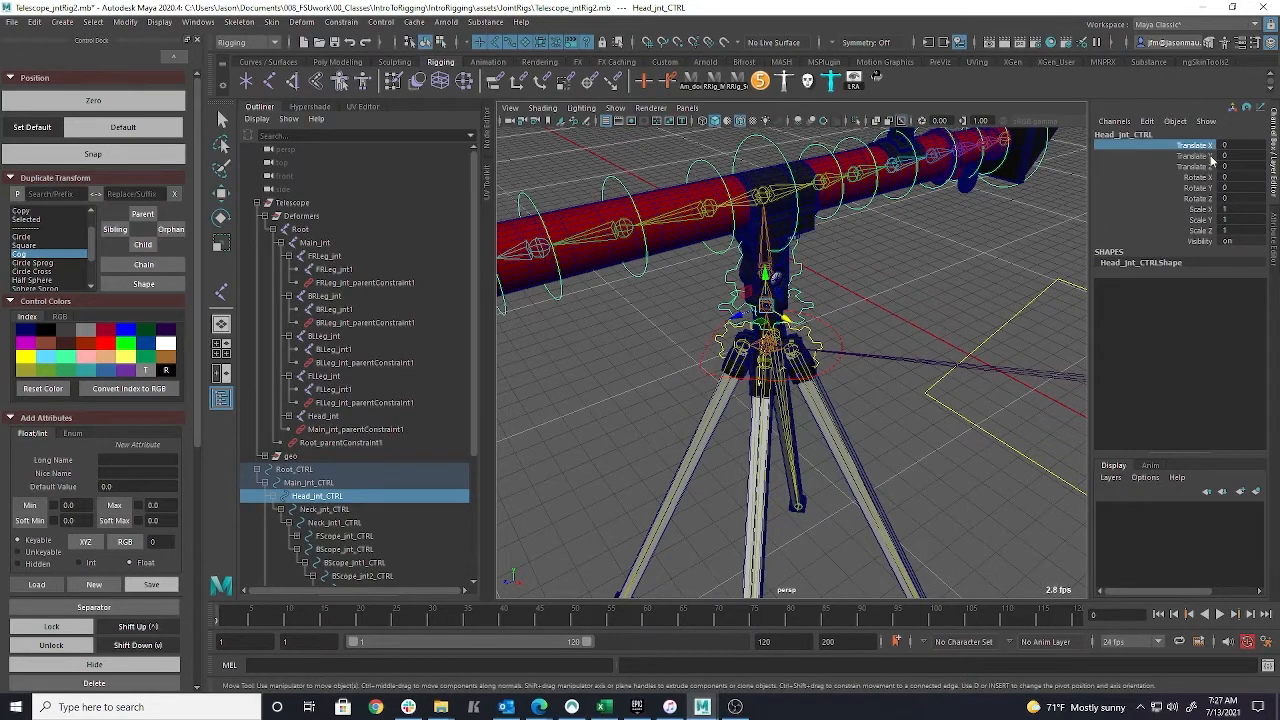
shift+click(1205, 178)
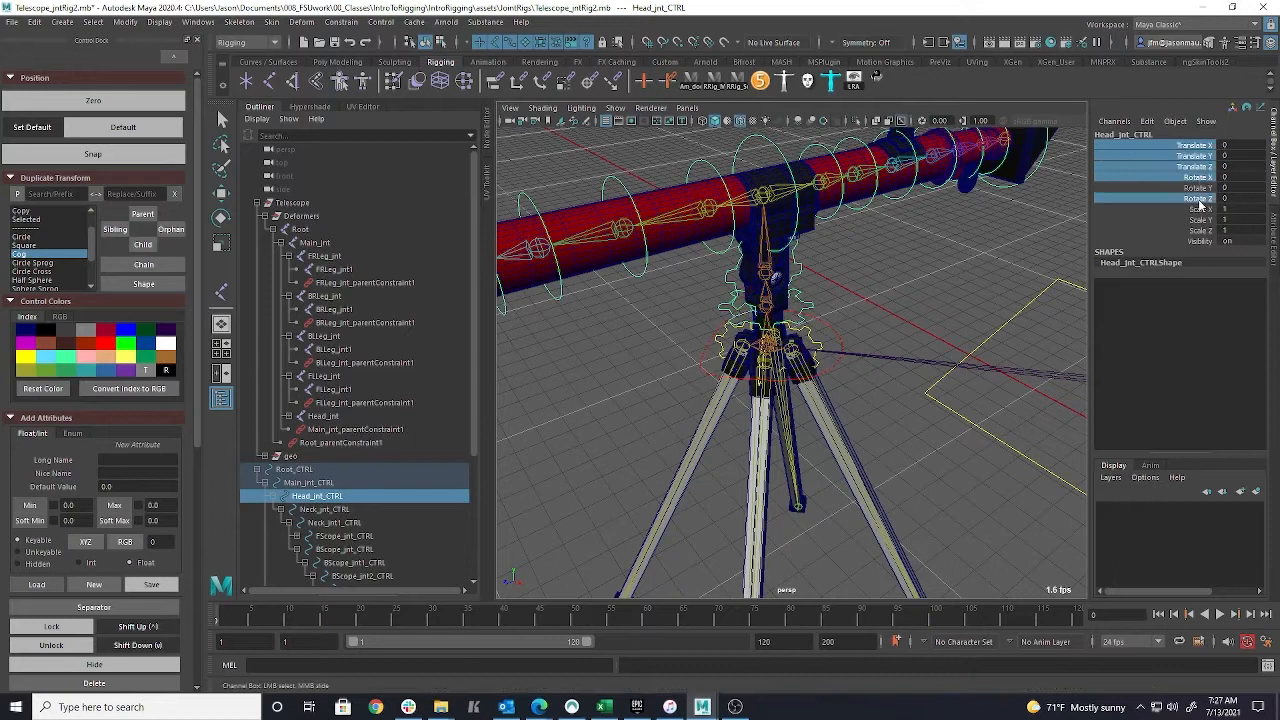
shift+click(1210, 232)
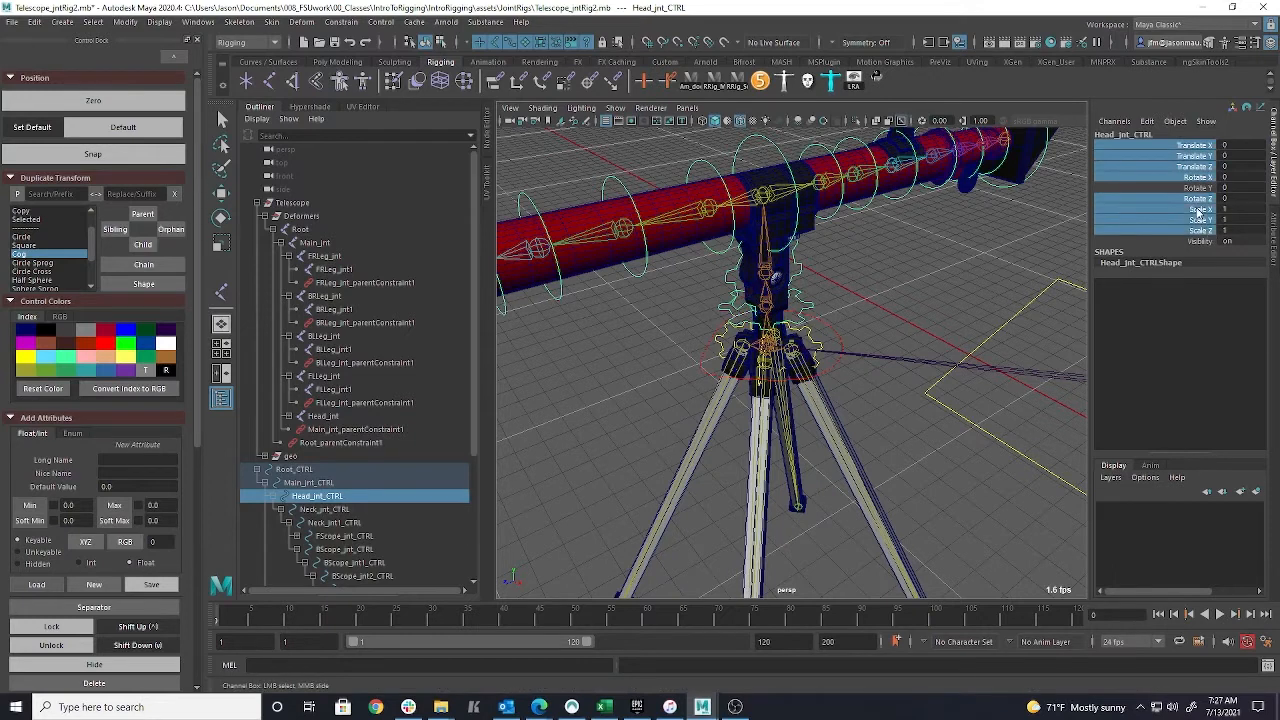
right_click(1196, 208)
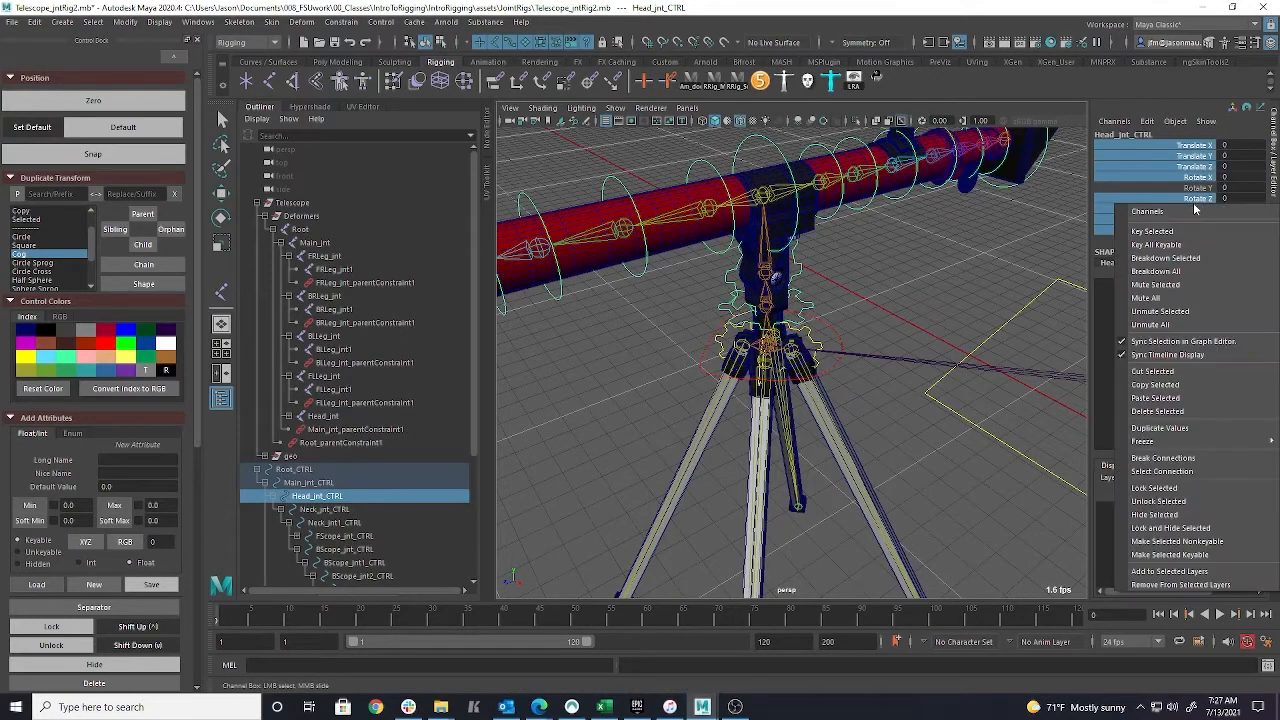
click(1190, 489)
click(897, 273)
click(808, 306)
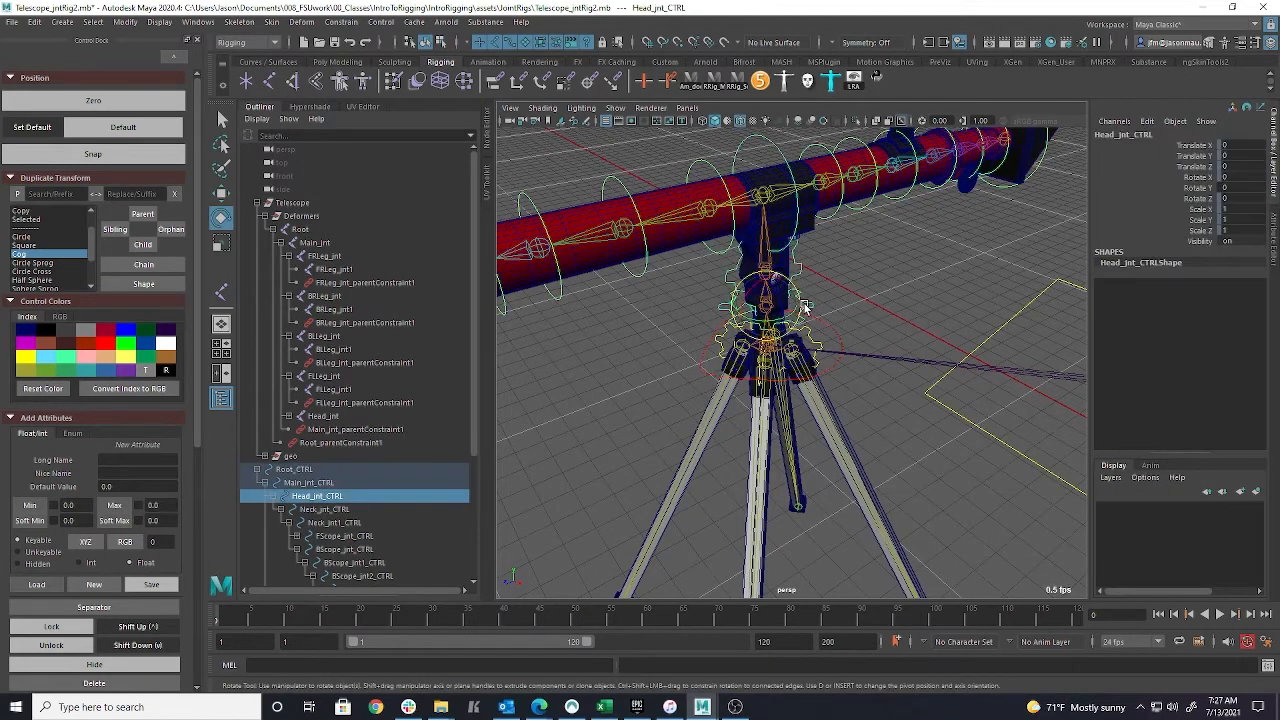
Rotate Head_jnt_CTRL to test its remaining rotation axis, undo the rotation, and select Neck_jnt_CTRL
drag(756, 290, 779, 324)
key(ctrl+z)
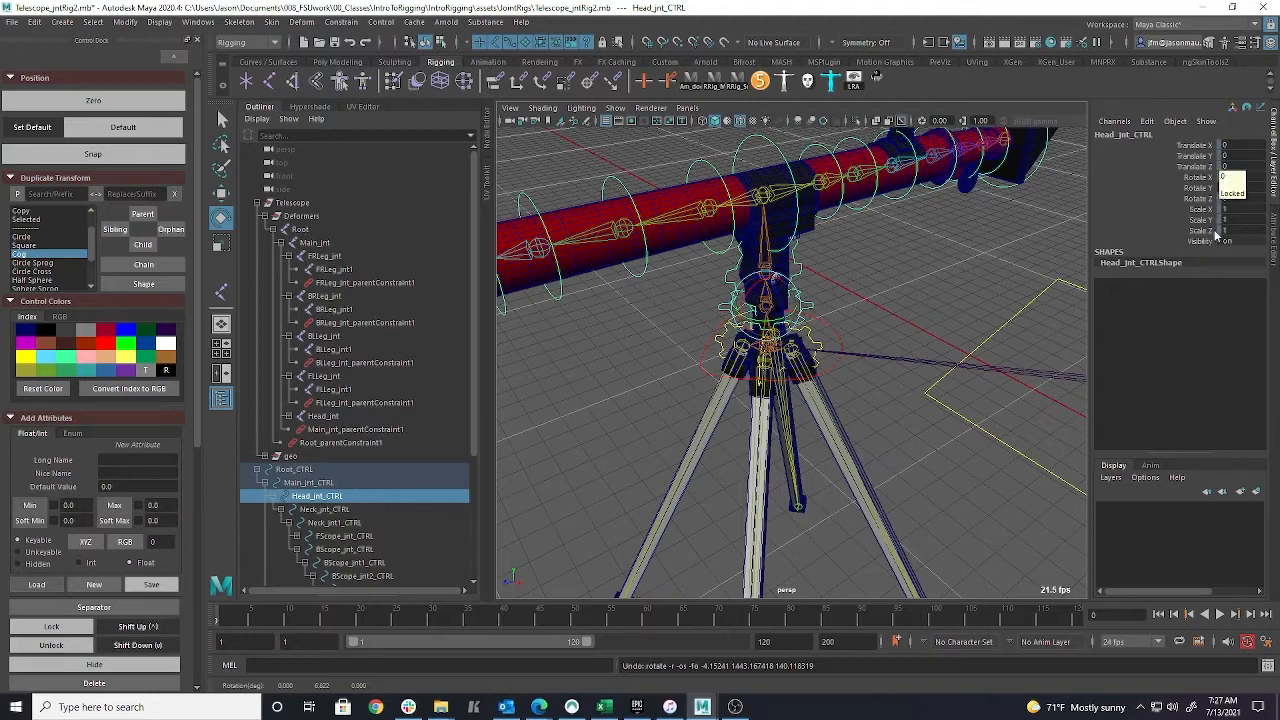
click(807, 271)
click(796, 274)
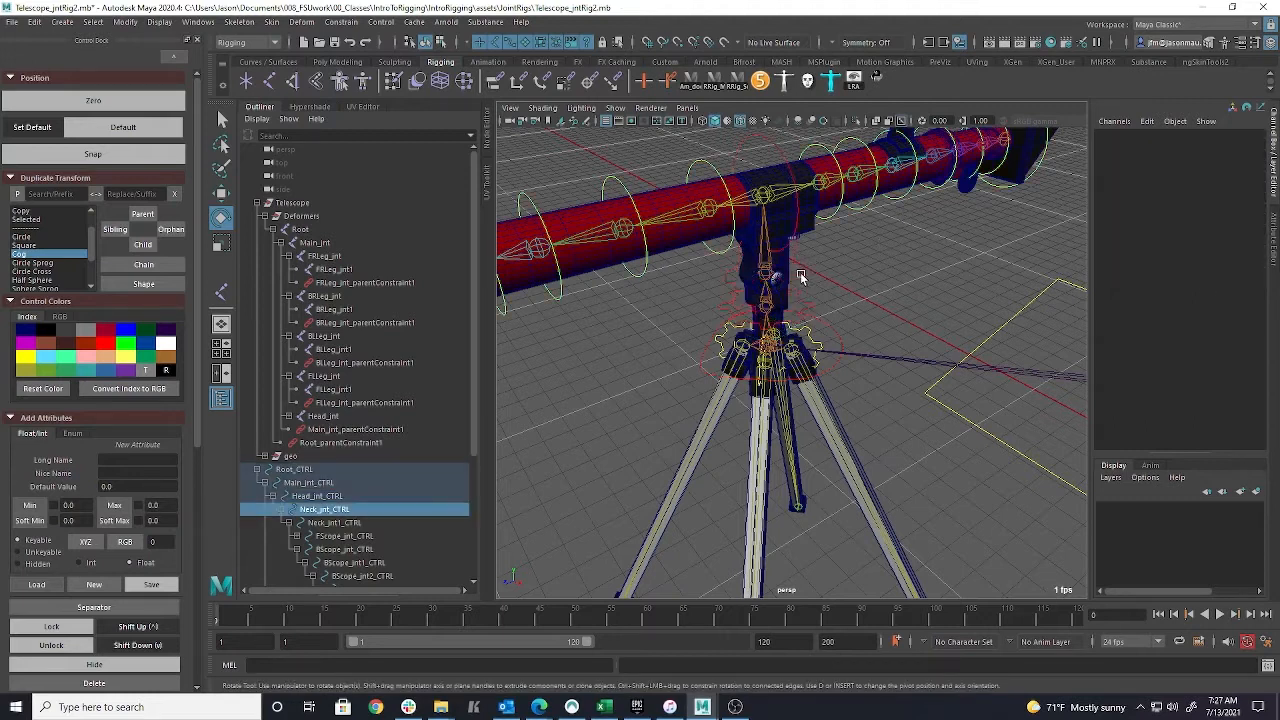
Try rotating Neck_jnt_CTRL, undo it, and lock and hide its translate, scale, Rotate Y and Rotate Z channels
mouse_move(744, 256)
mouse_down()
mouse_move(732, 281)
mouse_move(753, 239)
mouse_up()
key(ctrl+z)
drag(1208, 146, 1207, 170)
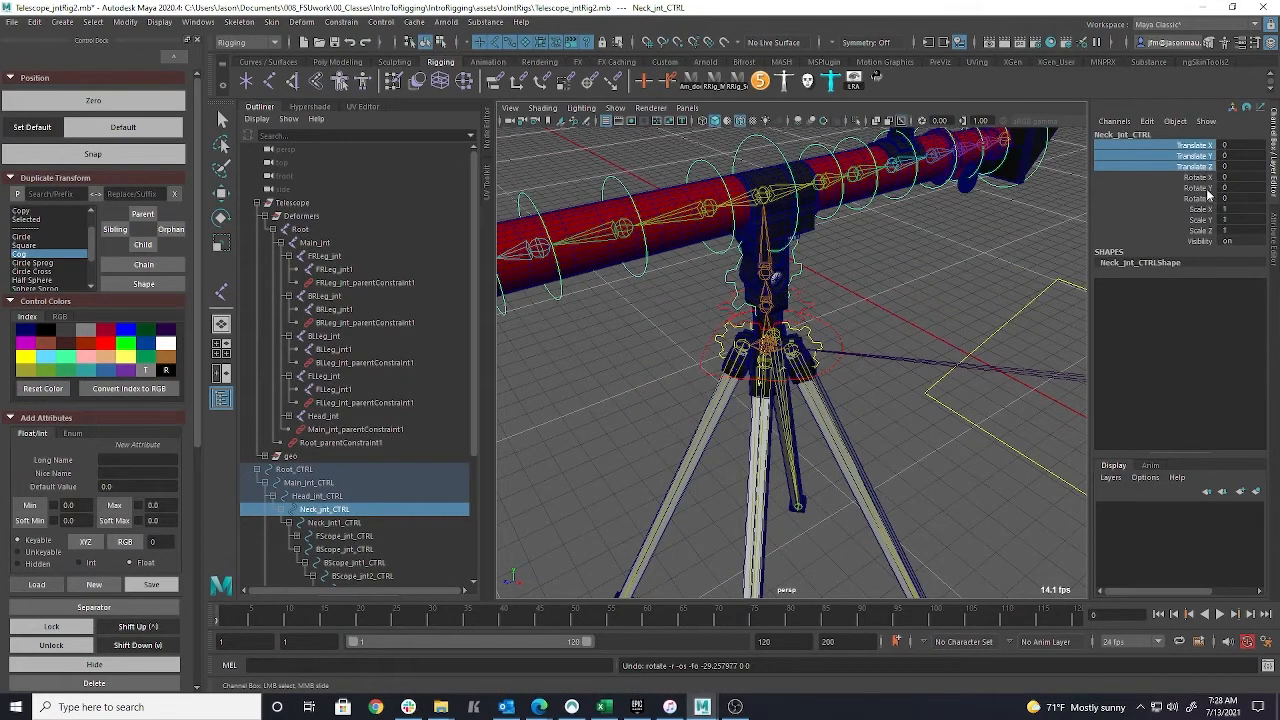
ctrl+click(1205, 188)
right_click(1199, 204)
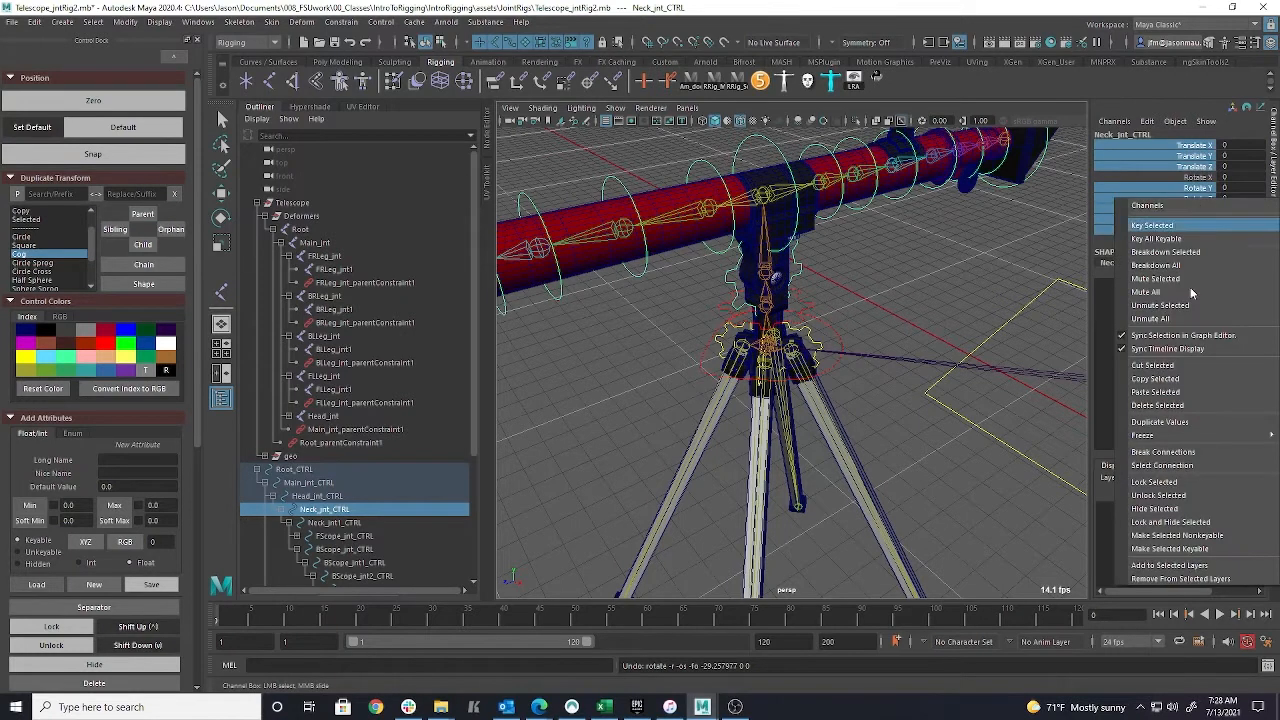
click(1183, 523)
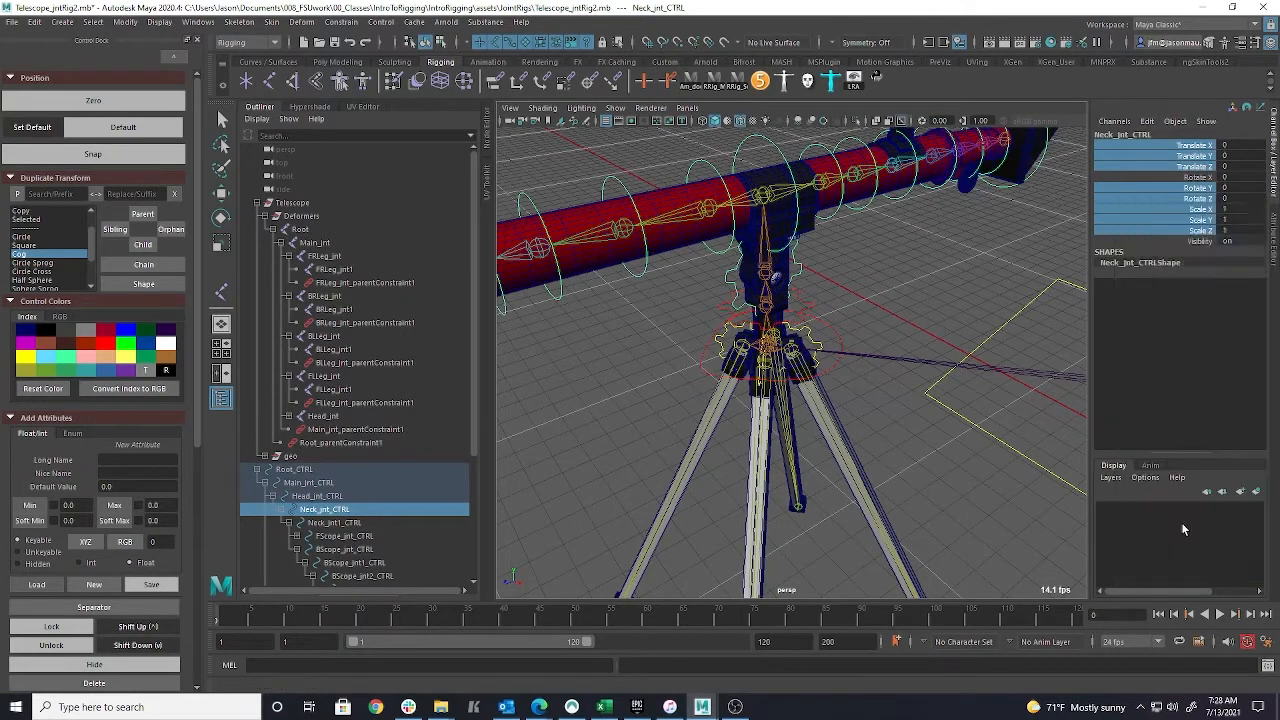
Test the rotation of Neck_jnt_CTRL with only Rotate X available, undoing each test rotation
drag(763, 264, 694, 248)
key(ctrl+z)
key(ctrl+z)
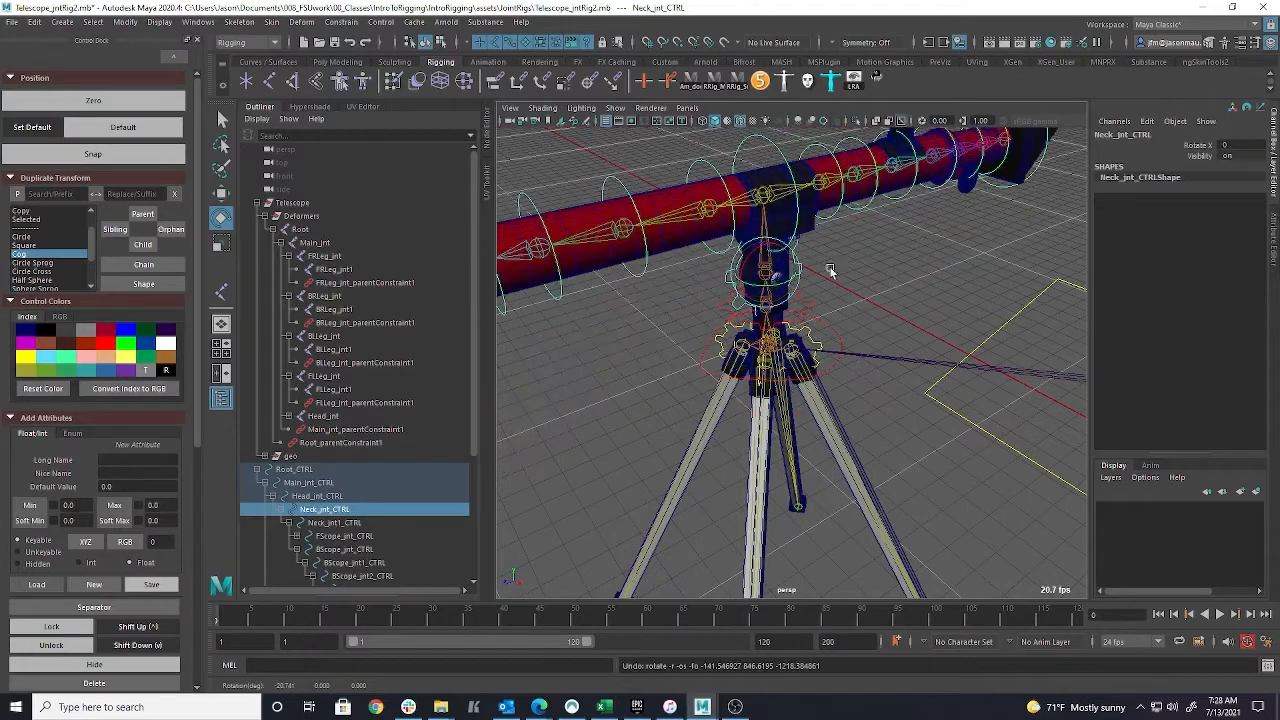
drag(793, 267, 750, 263)
key(ctrl+z)
Try rotating FRLeg_jnt_CTRL to test the leg's movement, and undo the test changes
scroll(920, 351, down, 4)
scroll(814, 343, up, 4)
click(733, 309)
key(ctrl+z)
key(ctrl+z)
key(ctrl+z)
key(ctrl+z)
key(ctrl+z)
key(ctrl+z)
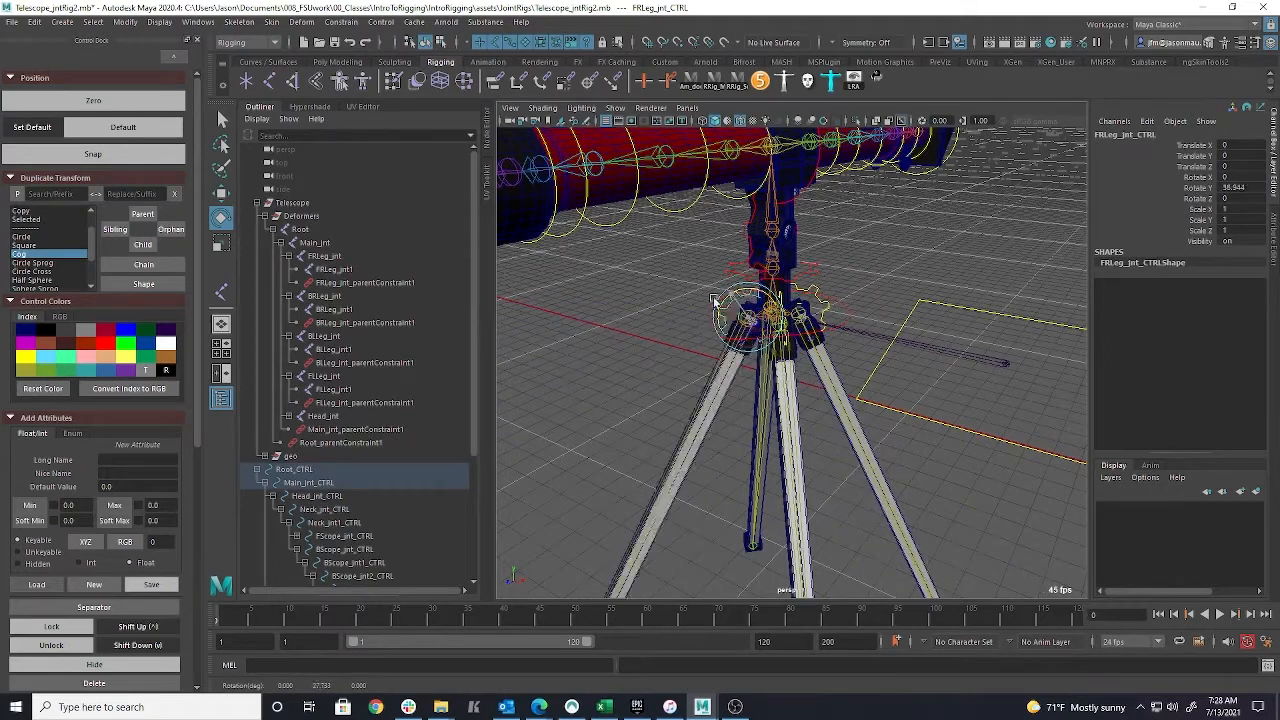
Try rotating the leg control on the opposite side of the tripod hub, and undo the rotation
click(829, 306)
drag(813, 290, 738, 271)
key(ctrl+z)
alt+drag(914, 334, 825, 348)
key(ctrl+z)
Select all the telescope's controls together and set their translate and rotate channels to 0
alt+right_drag(872, 348, 769, 360)
alt+drag(769, 360, 800, 337)
click(885, 332)
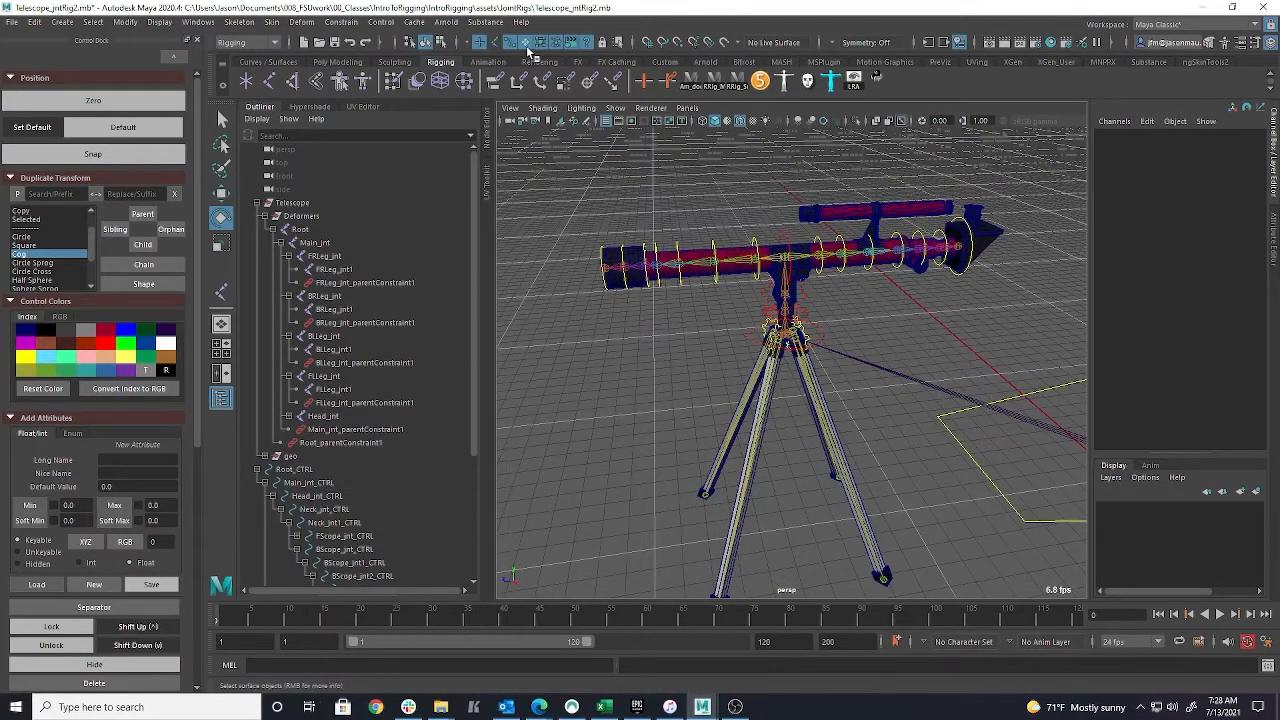
drag(558, 140, 1034, 625)
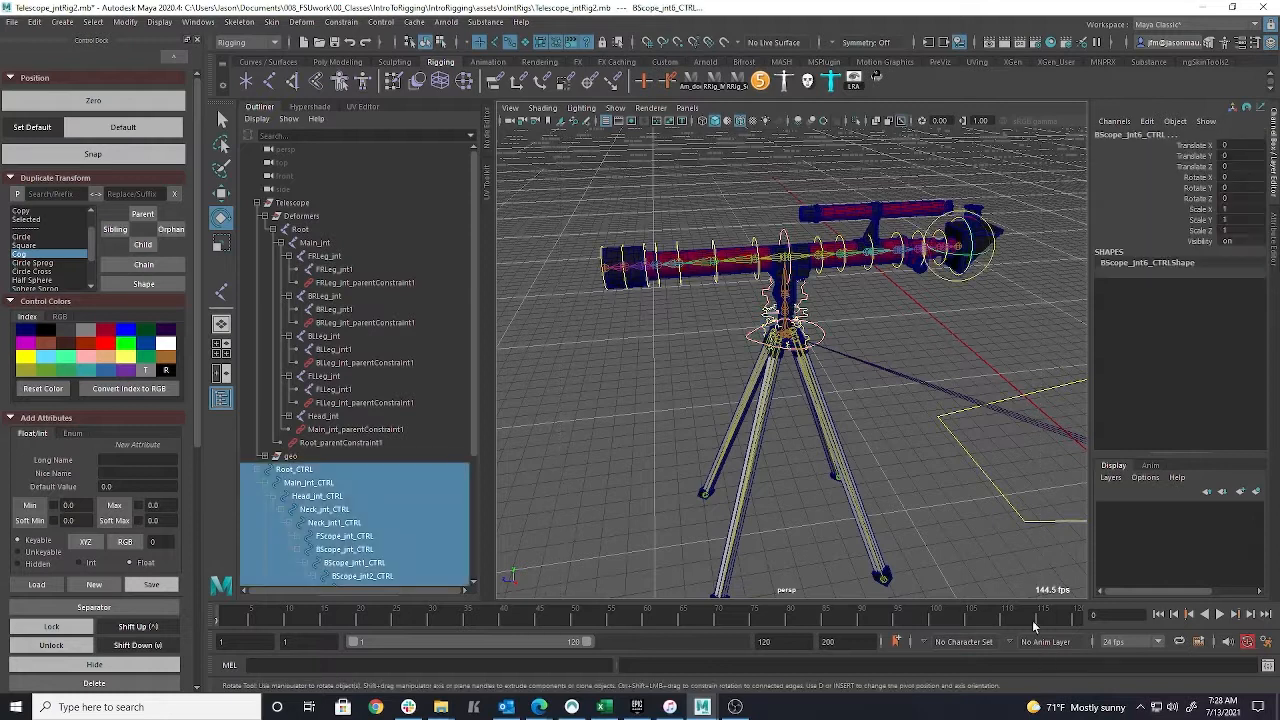
drag(1236, 146, 1238, 192)
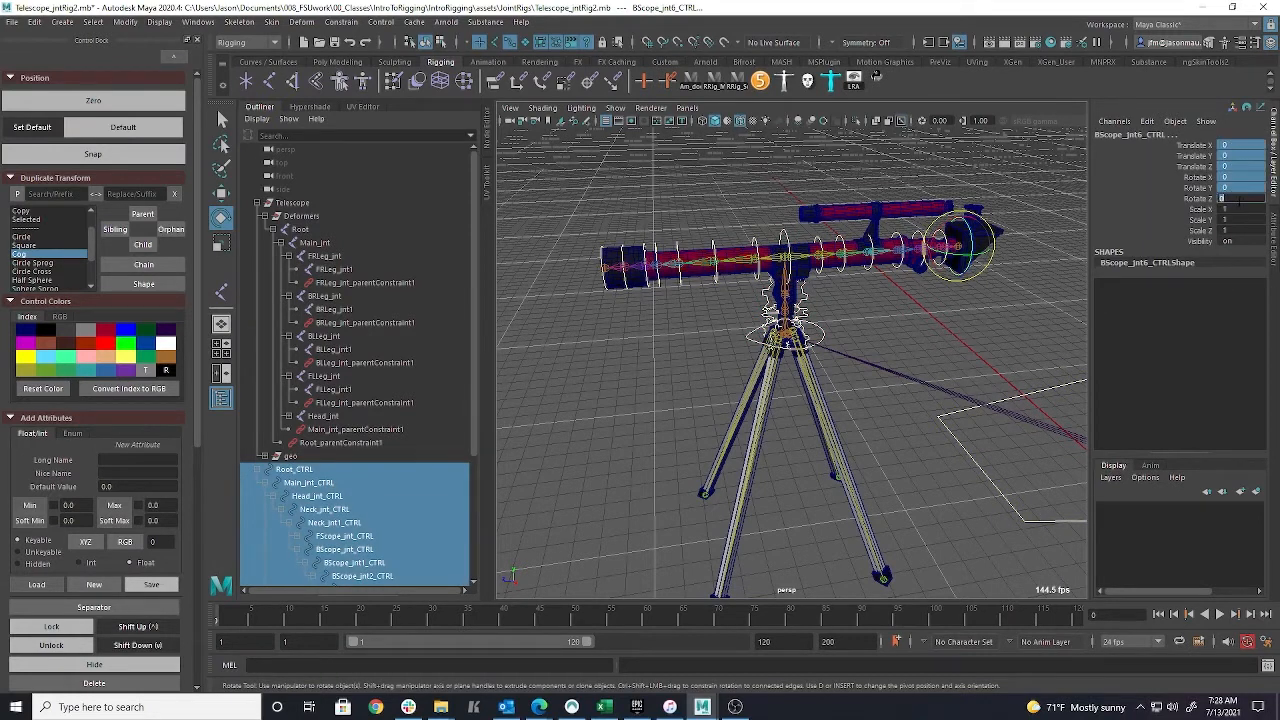
key(Return)
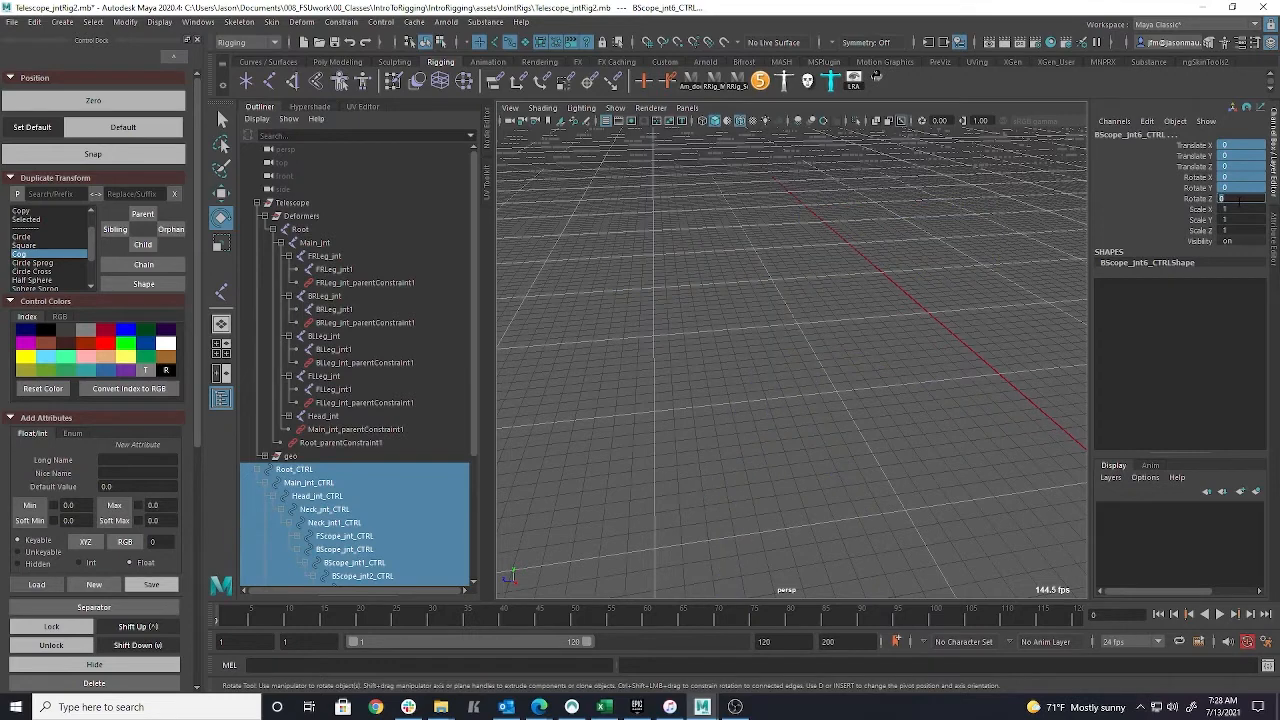
Deselect the controls and examine the whole telescope rig in its default pose from several angles
alt+drag(1000, 293, 614, 420)
alt+middle_drag(614, 420, 869, 209)
alt+right_drag(869, 209, 740, 303)
alt+drag(740, 303, 761, 309)
click(906, 300)
alt+drag(906, 300, 695, 359)
alt+right_drag(695, 359, 840, 352)
alt+drag(840, 352, 880, 366)
alt+right_drag(694, 346, 851, 346)
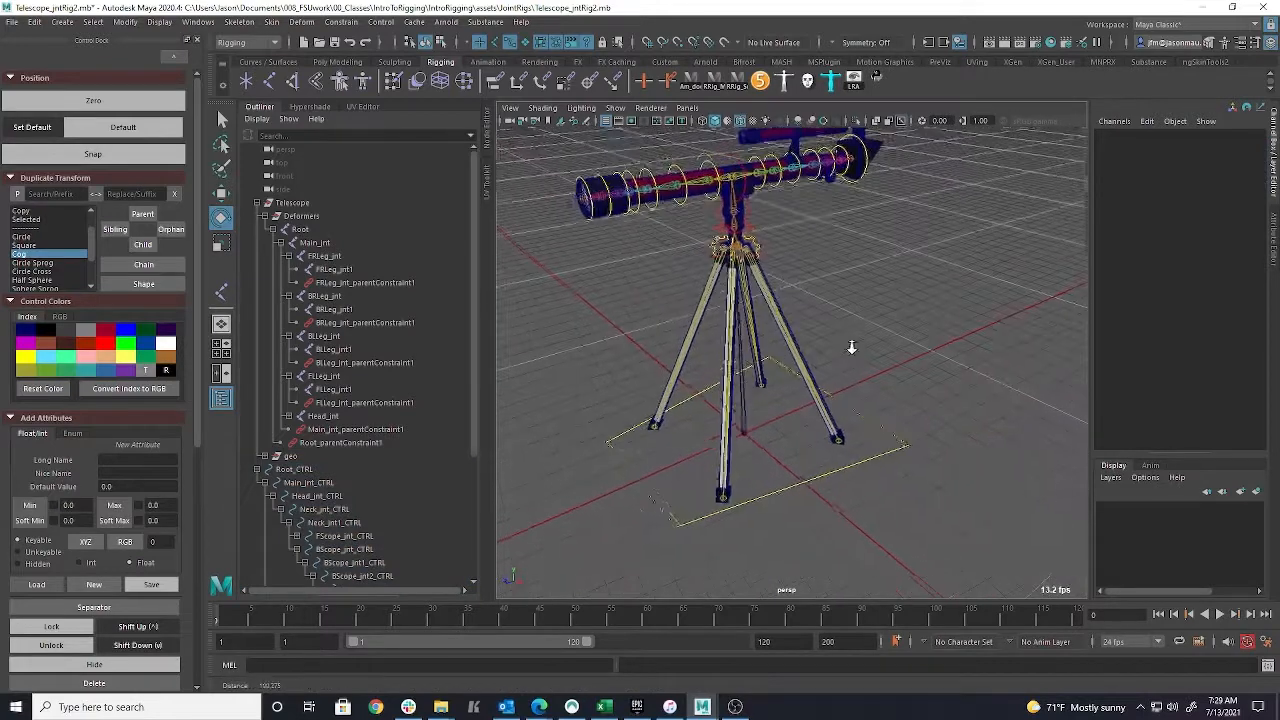
alt+middle_drag(851, 346, 898, 406)
alt+right_drag(898, 406, 964, 392)
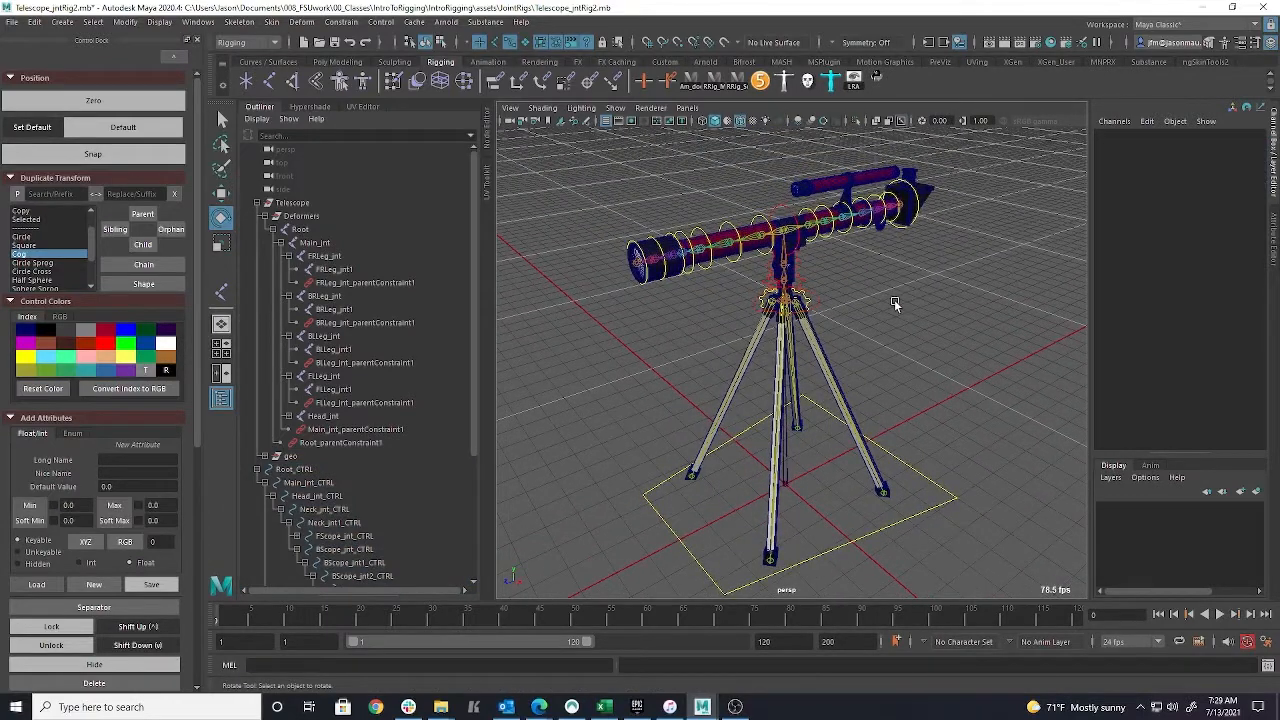